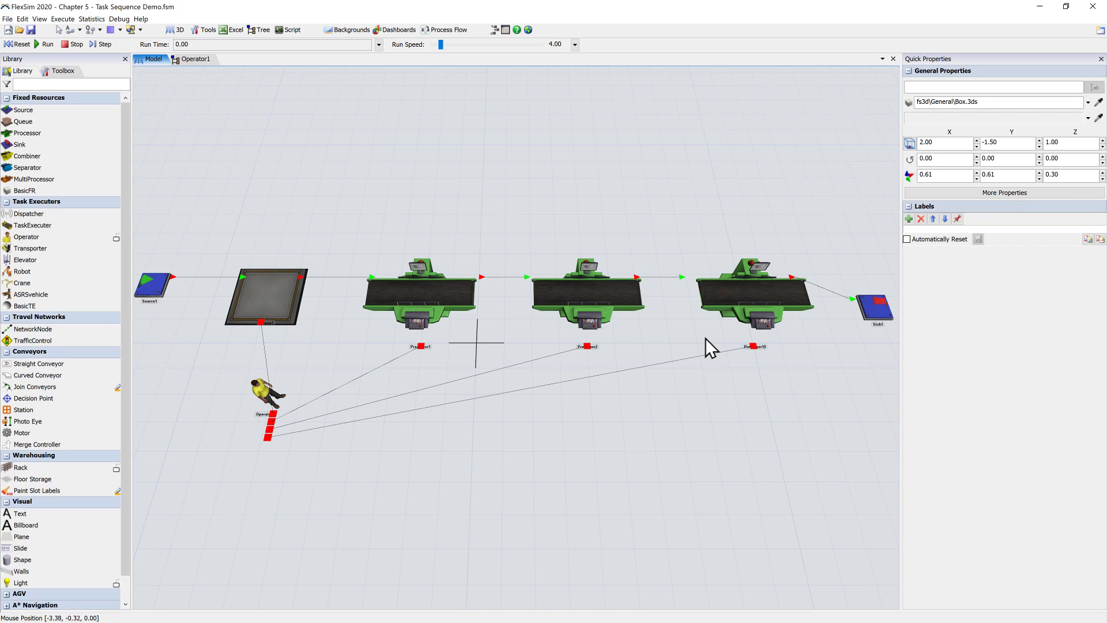
Review the output flow and transport settings of Queue1.
double_click(278, 294)
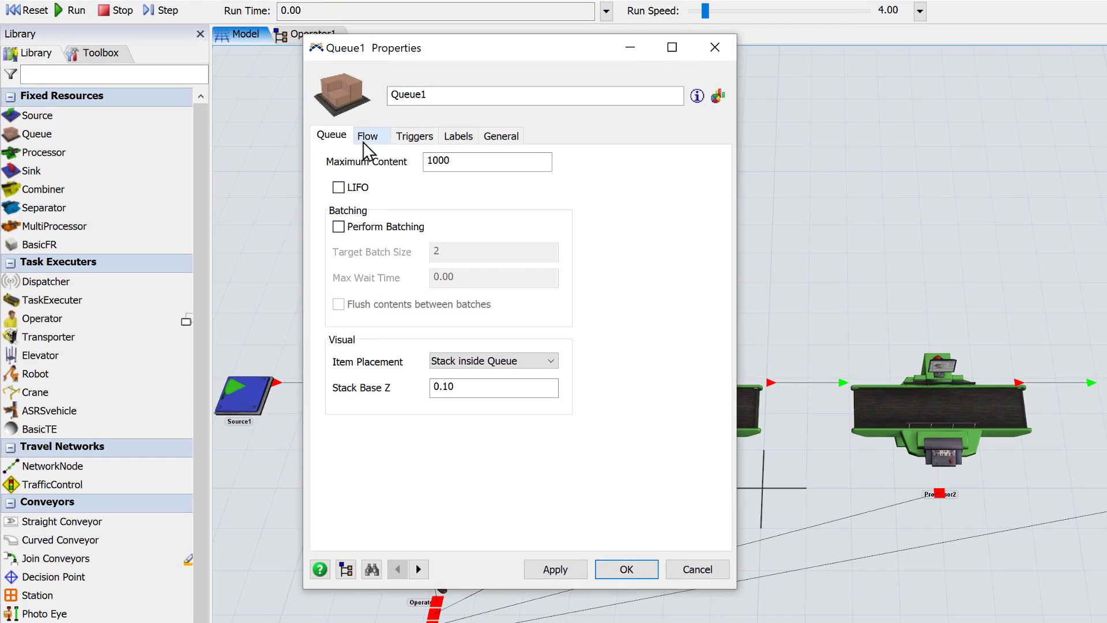
left_click(229, 122)
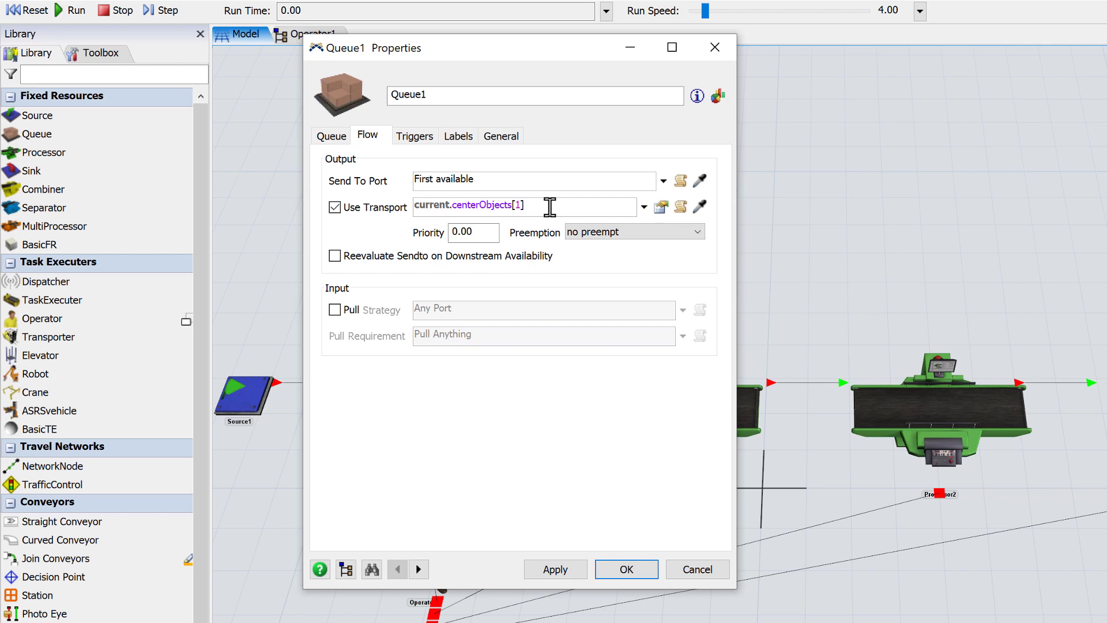
left_click(630, 577)
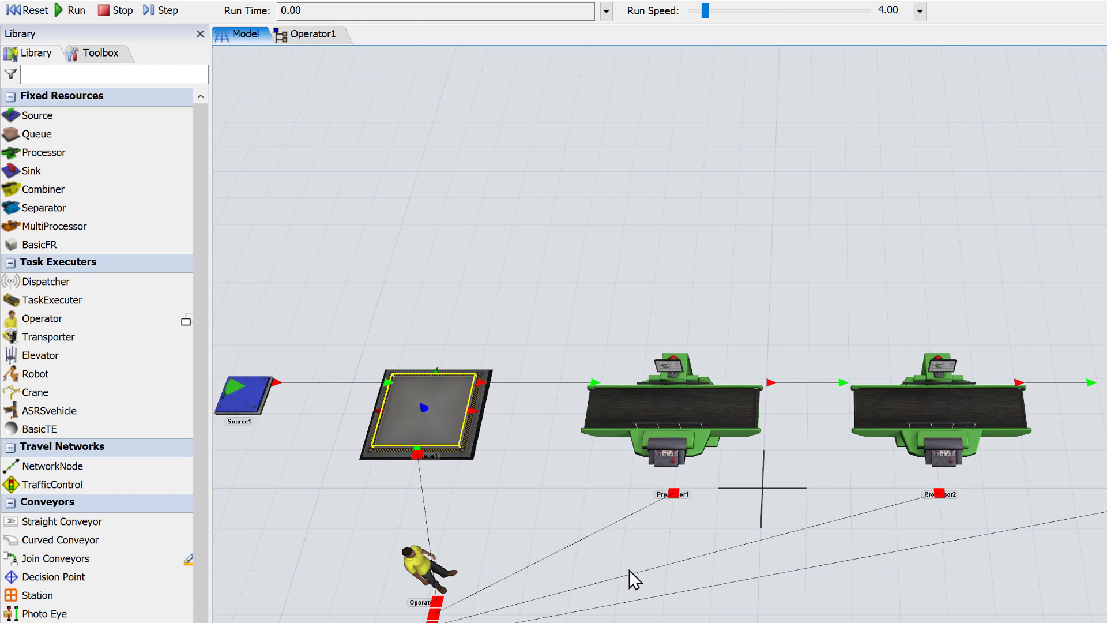
Review Processor1's process operator settings and its output transport settings.
double_click(643, 406)
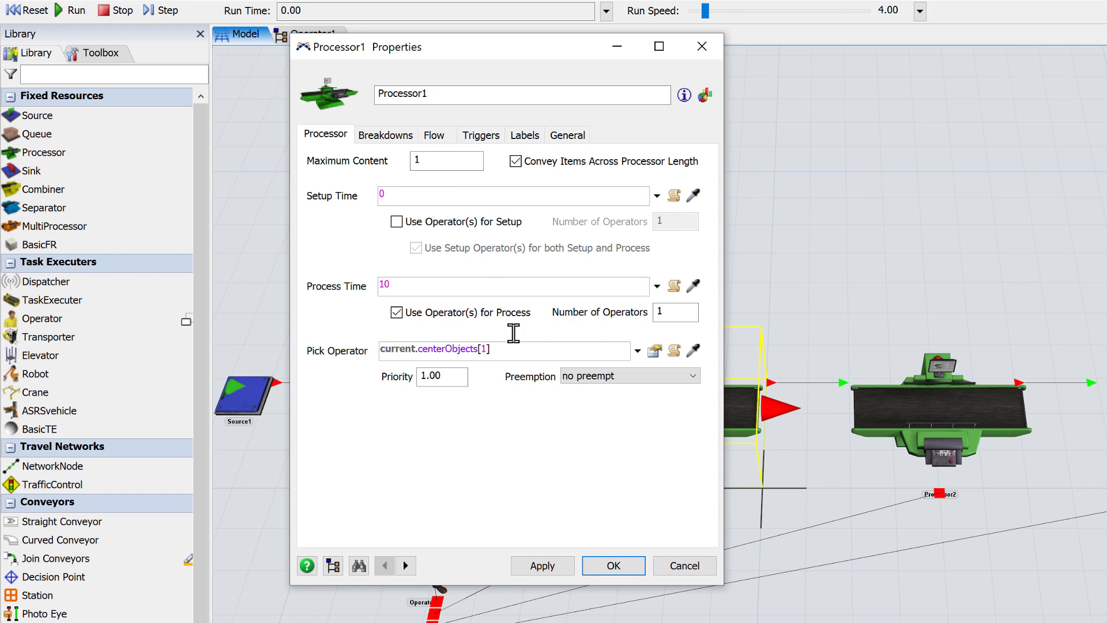
left_click(433, 136)
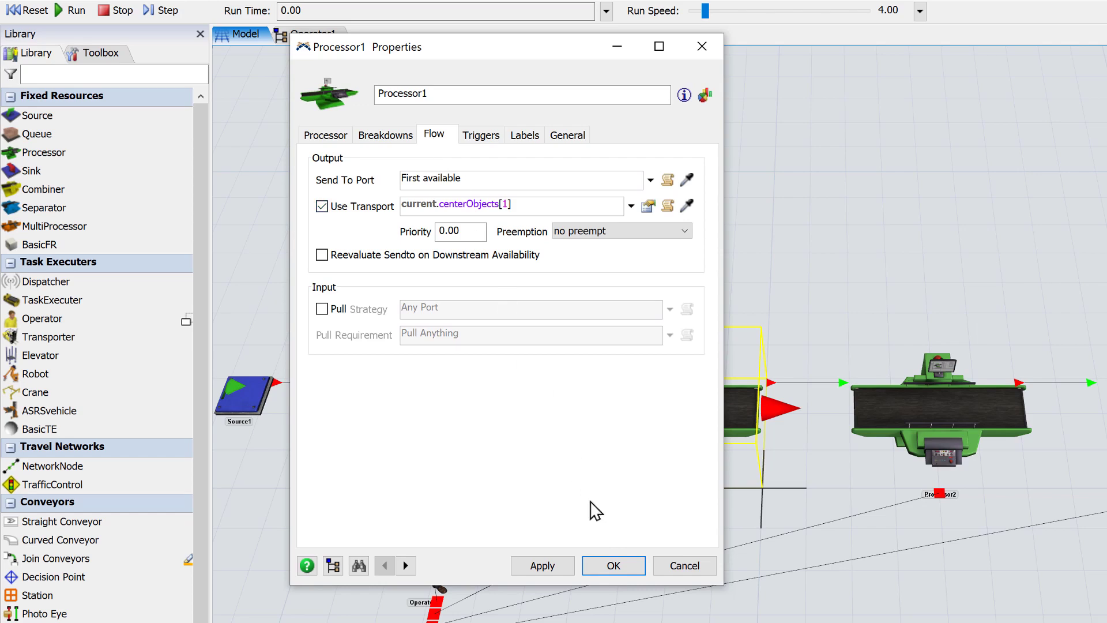
left_click(615, 566)
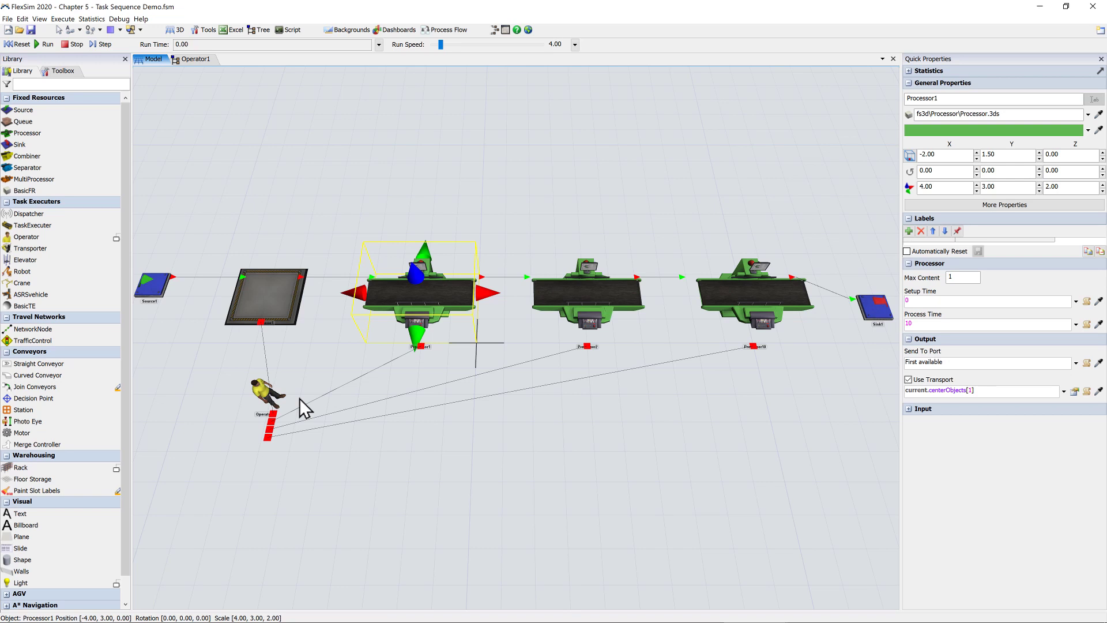
Run the model from a reset and stop it to examine the tasks in Operator1's active and queued task sequences.
left_click(19, 44)
left_click(45, 45)
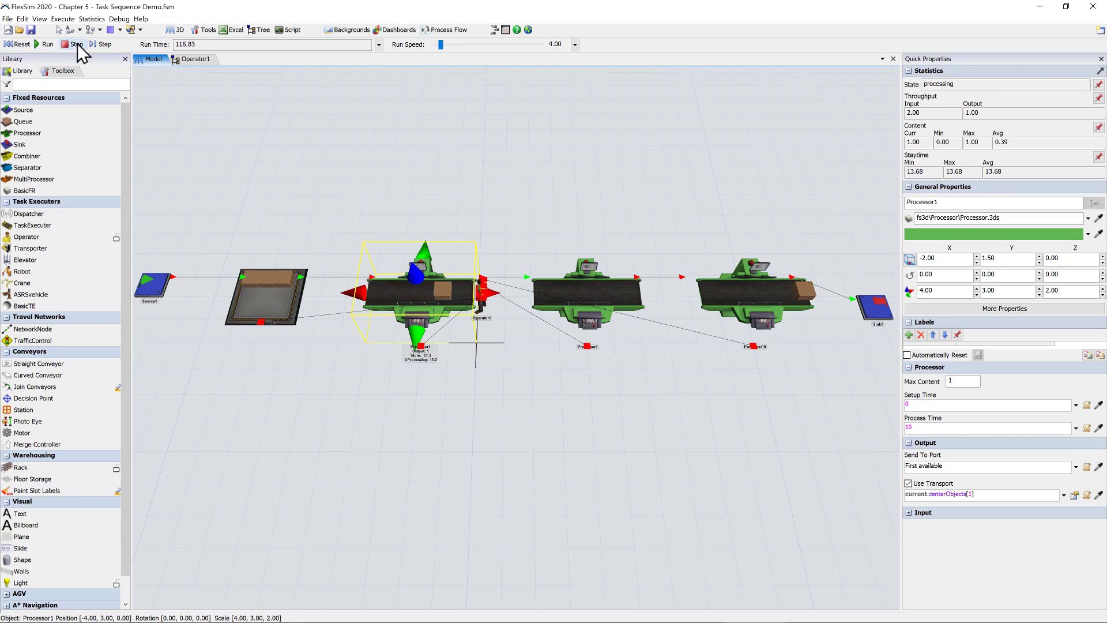
left_click(196, 59)
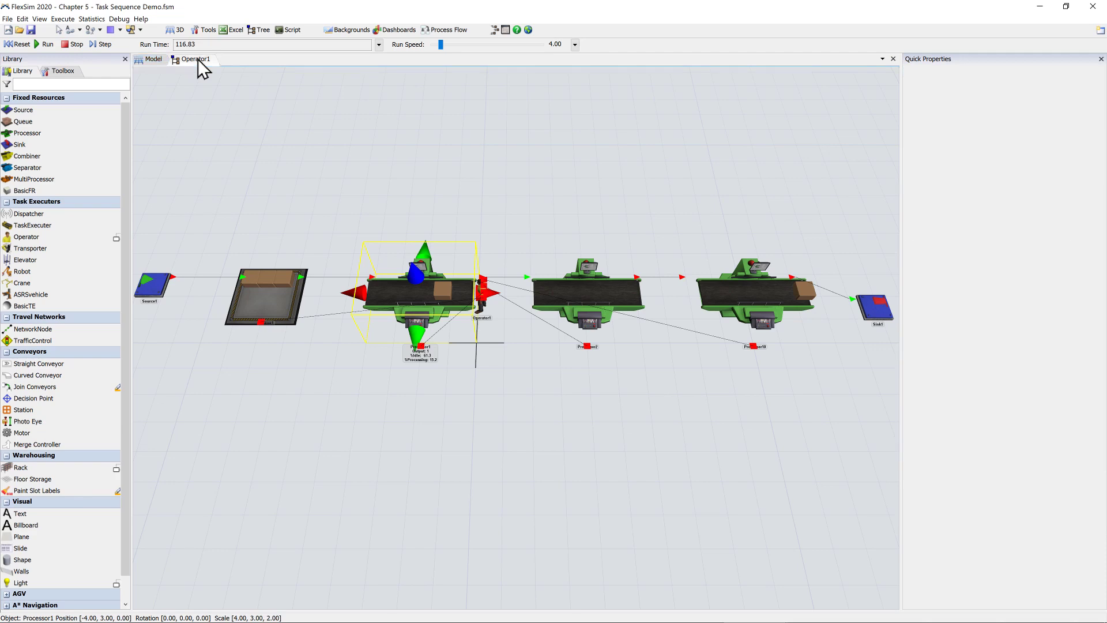
scroll(176, 129, "up", 4)
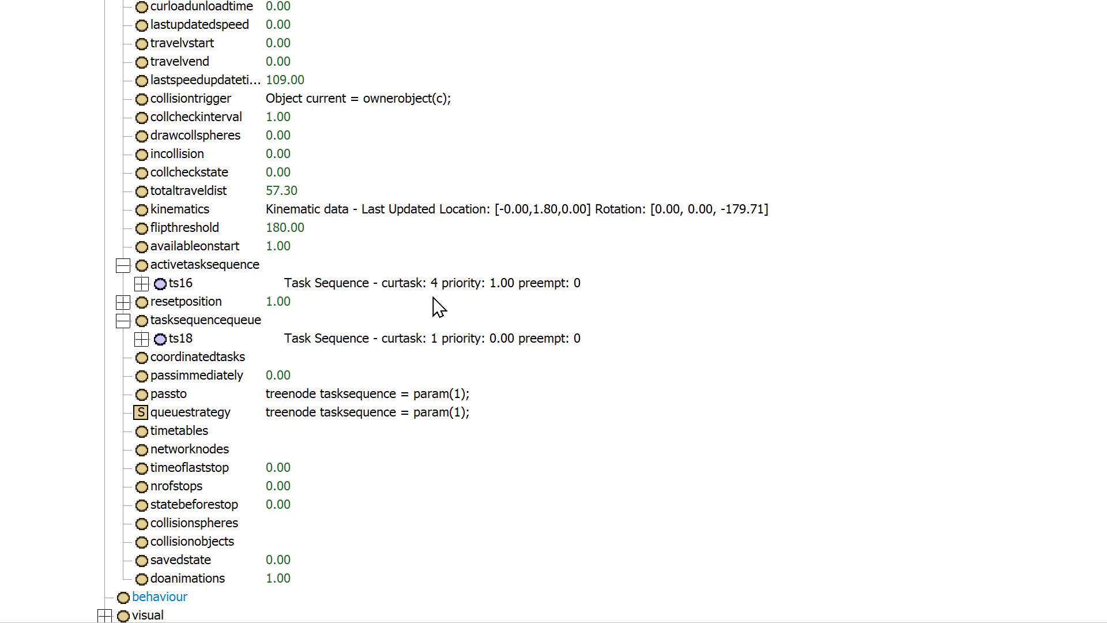
left_click(141, 283)
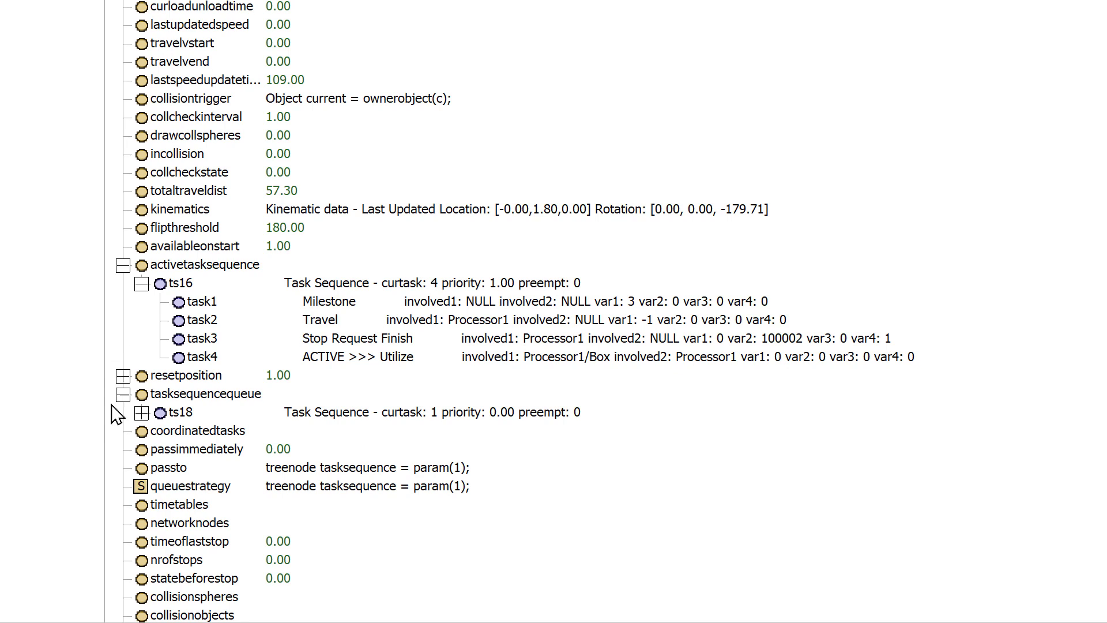
left_click(141, 413)
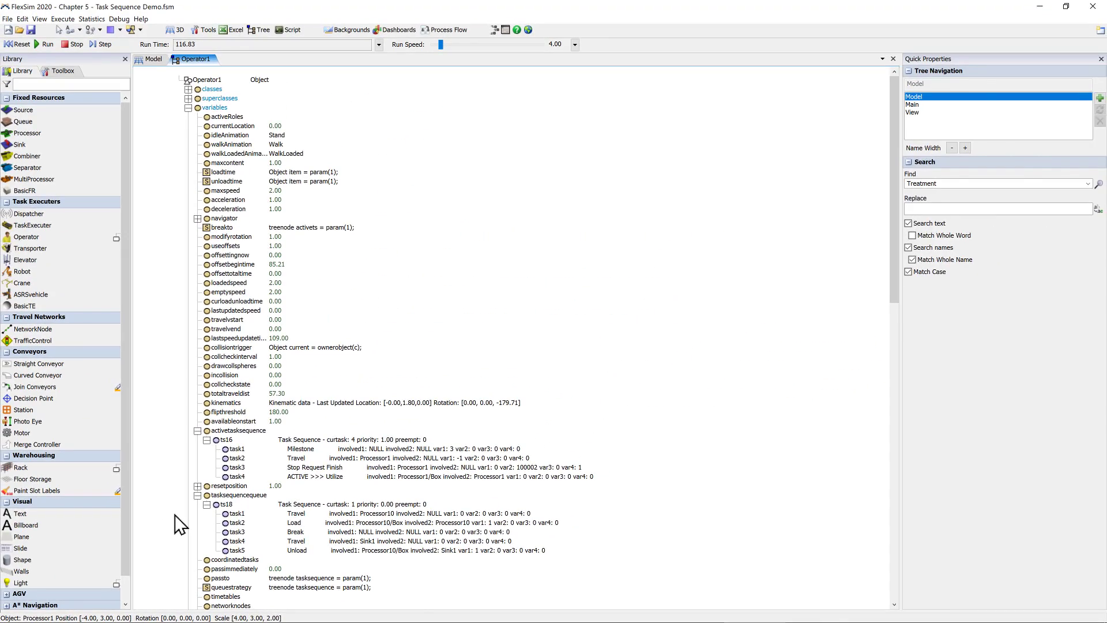
Return to the 3D model and resume the simulation run.
left_click(153, 59)
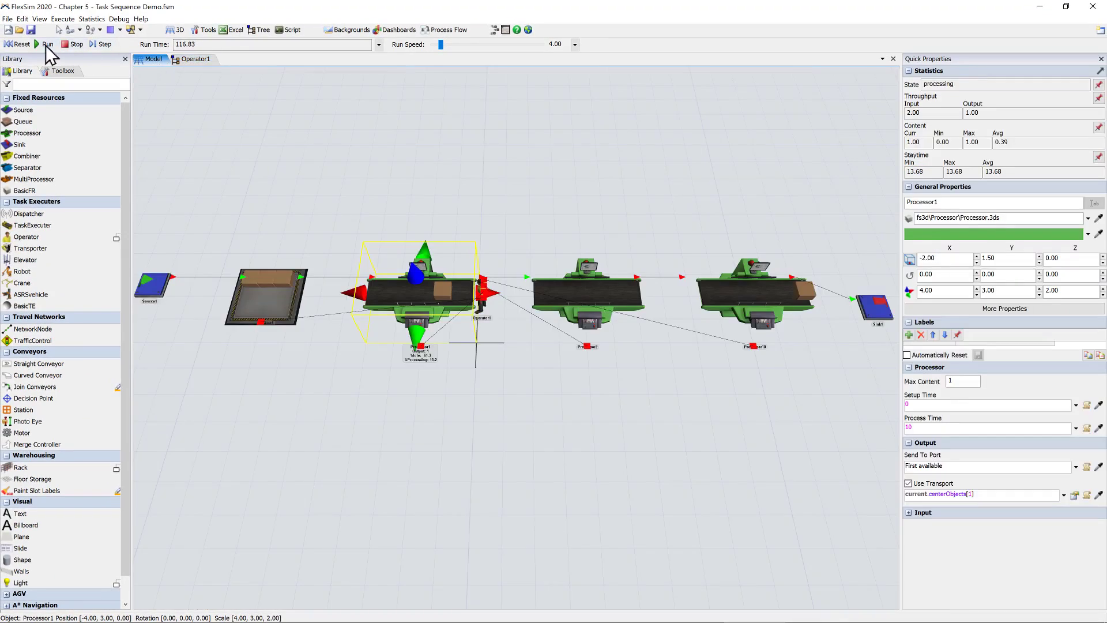
left_click(39, 46)
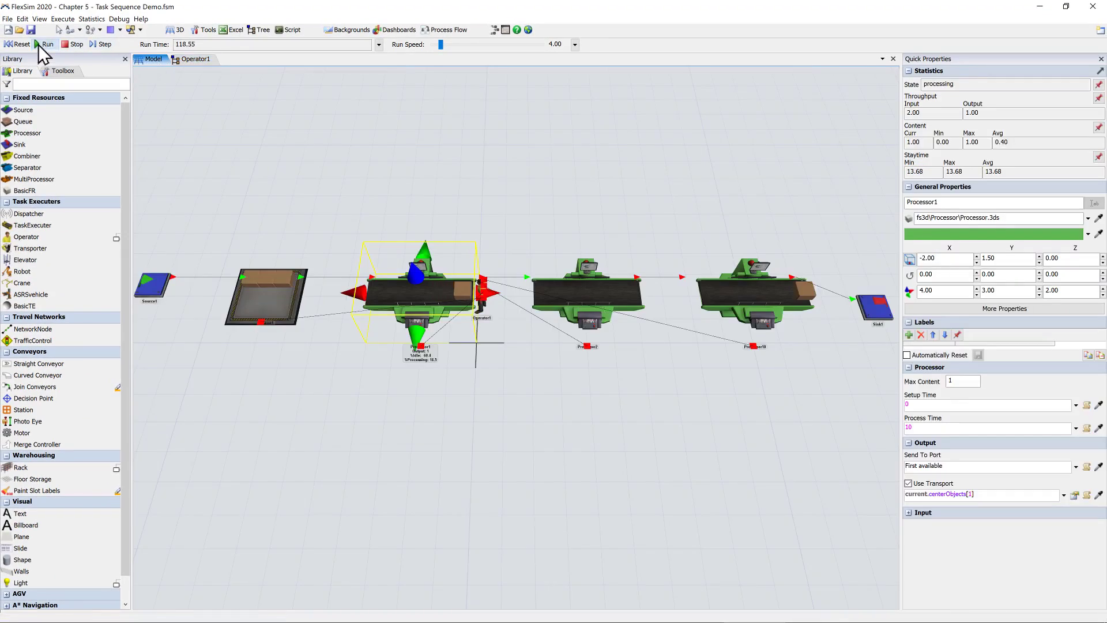
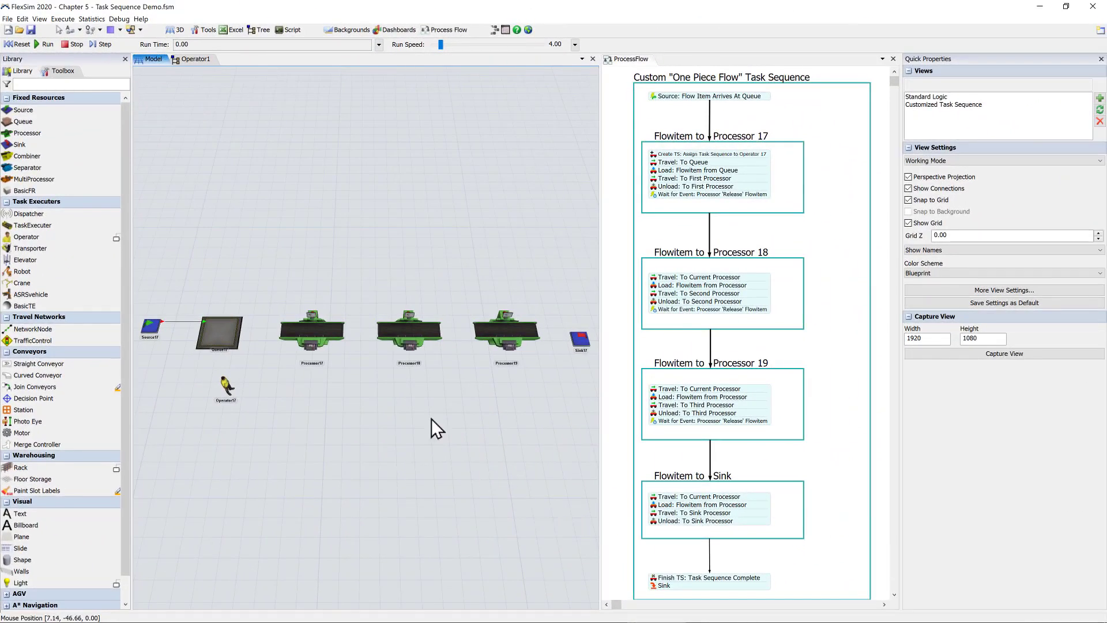
Run the custom one piece flow model from a reset to observe its tokens, and stop and reset it.
left_click(25, 48)
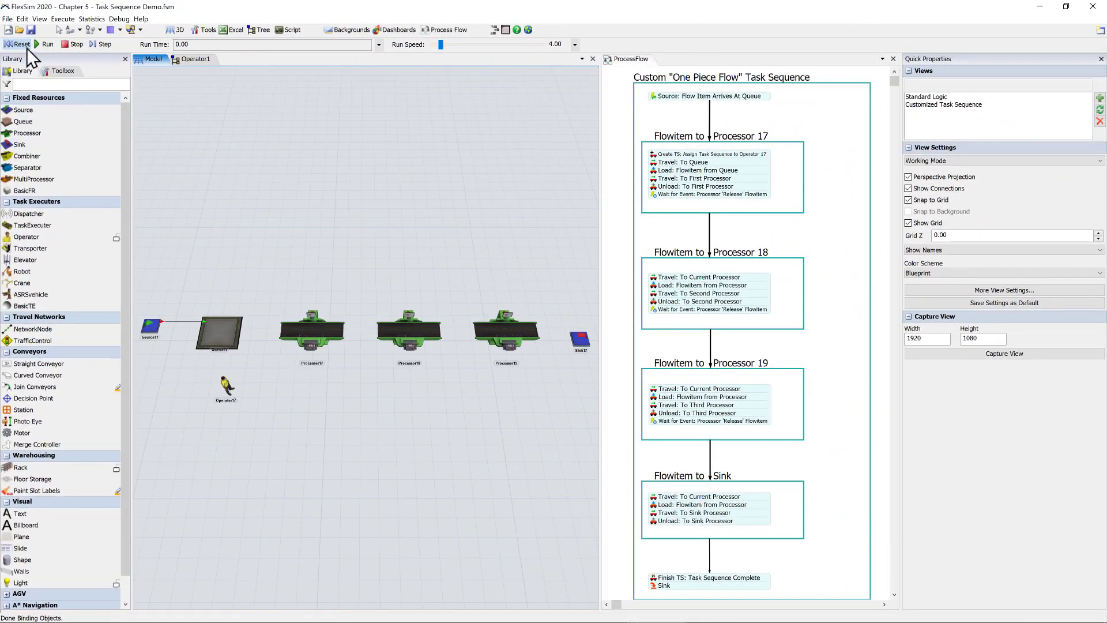
left_click(45, 46)
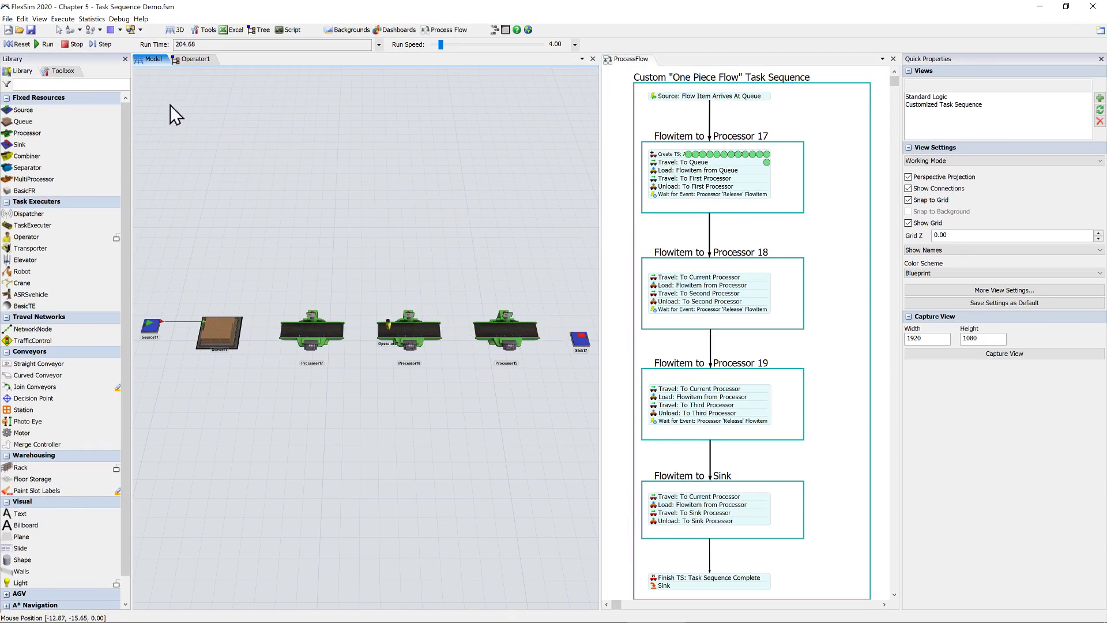
left_click(75, 45)
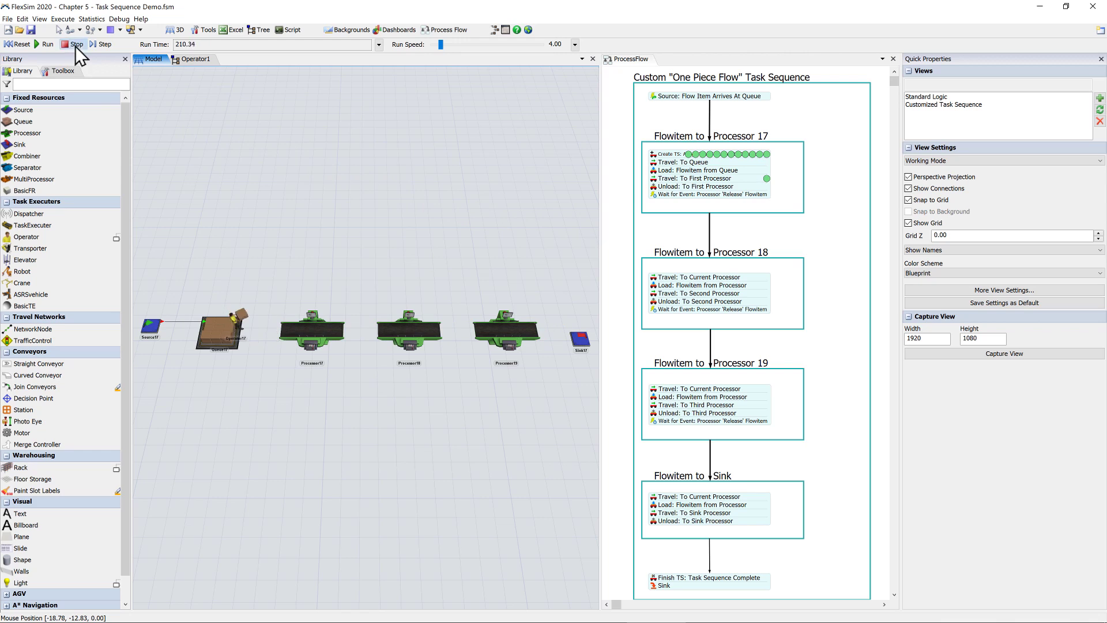
left_click(17, 44)
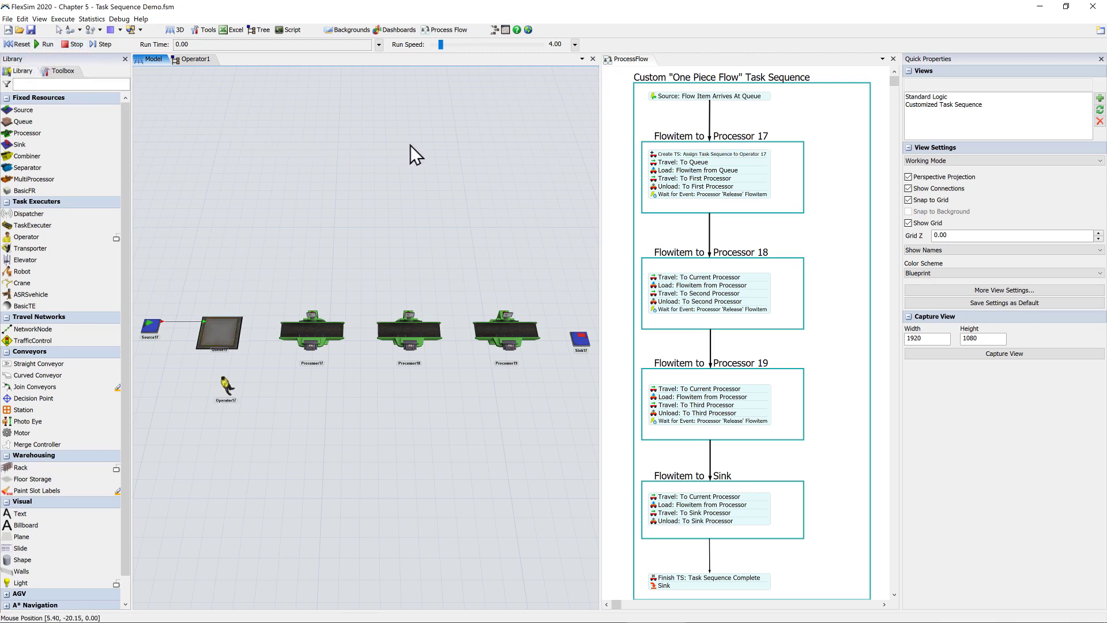
Add an Event-Triggered Source beside the existing arrival source in the process flow and link it to Queue17's On Entry event.
left_click(668, 96)
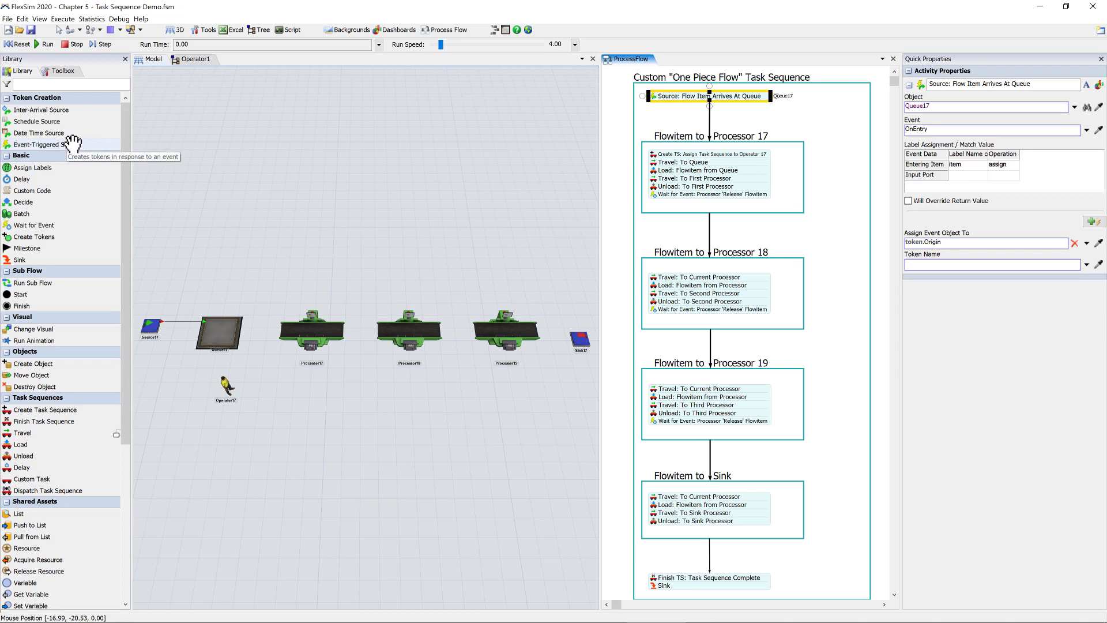
left_click_drag(74, 143, 796, 118)
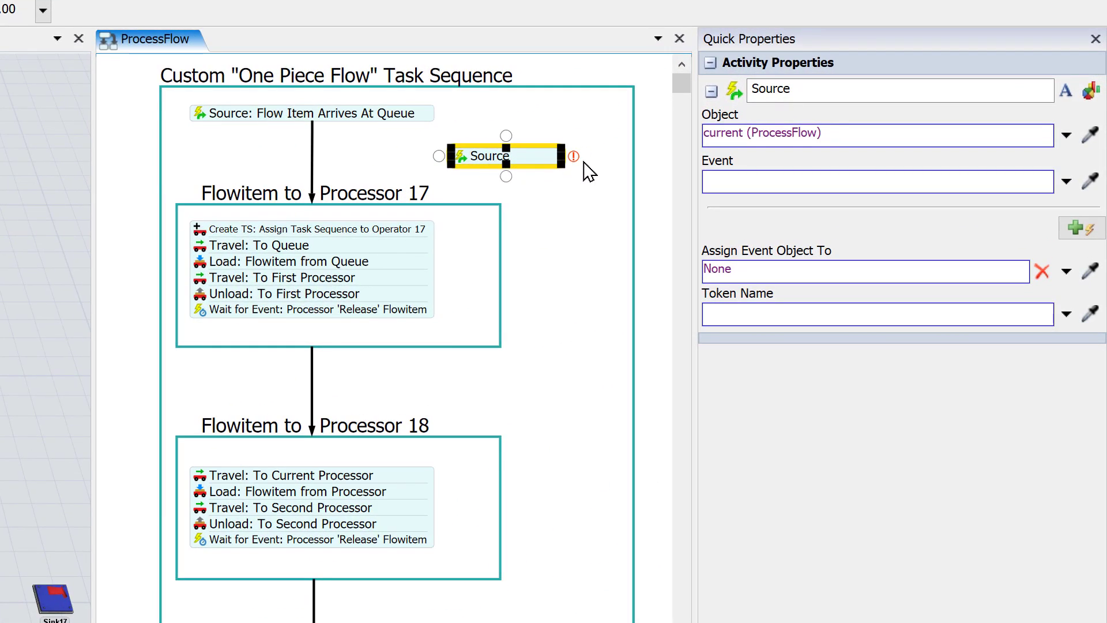
mouse_move(574, 157)
left_click(573, 157)
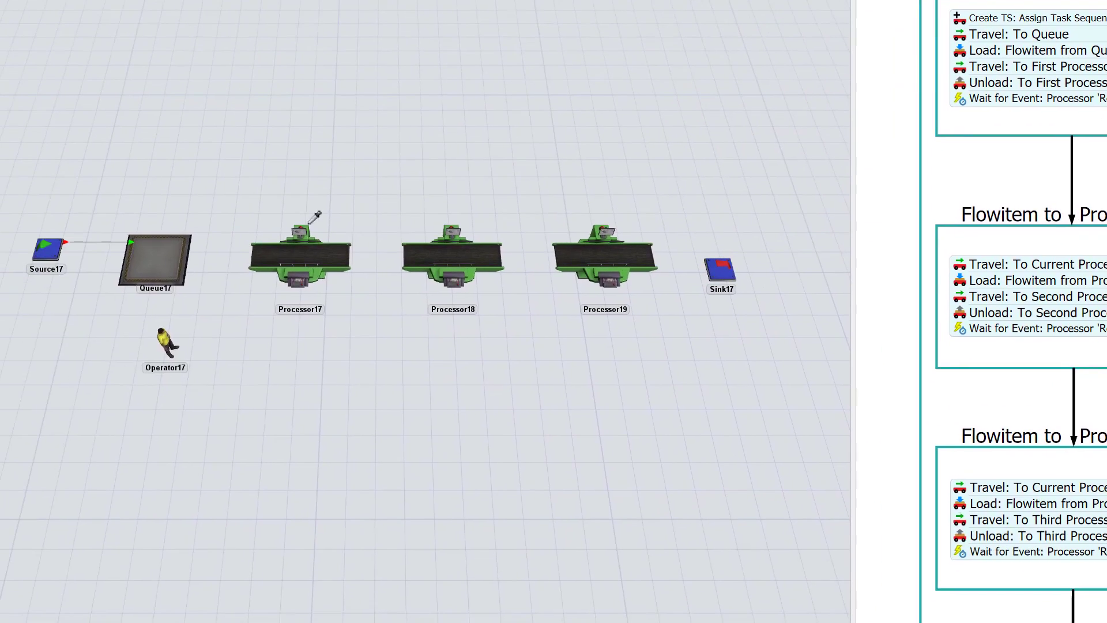
mouse_move(150, 266)
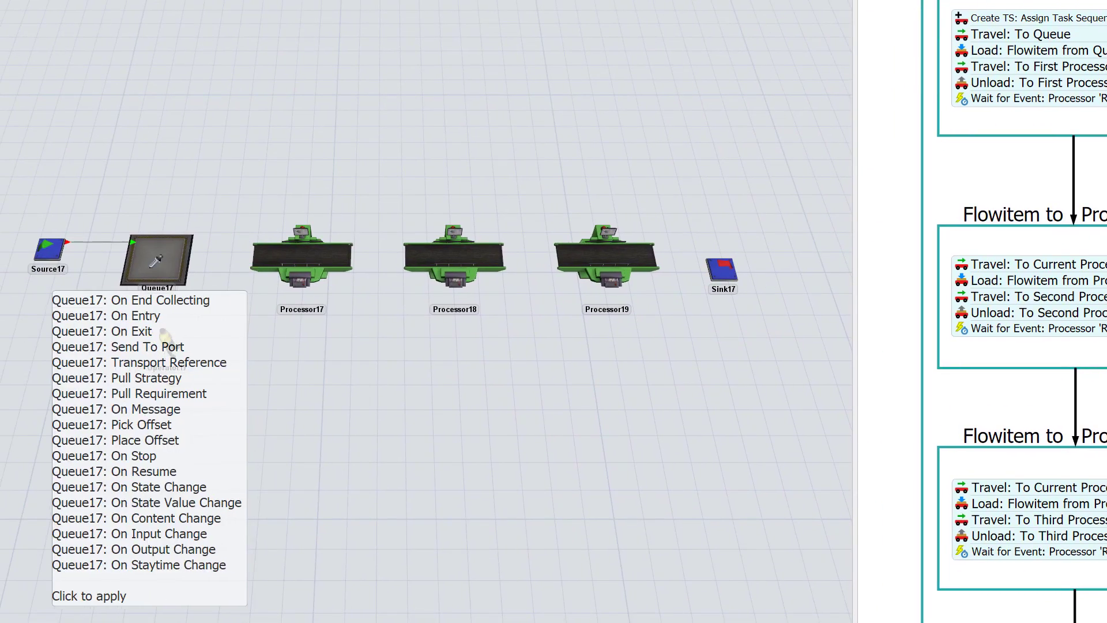
left_click(151, 266)
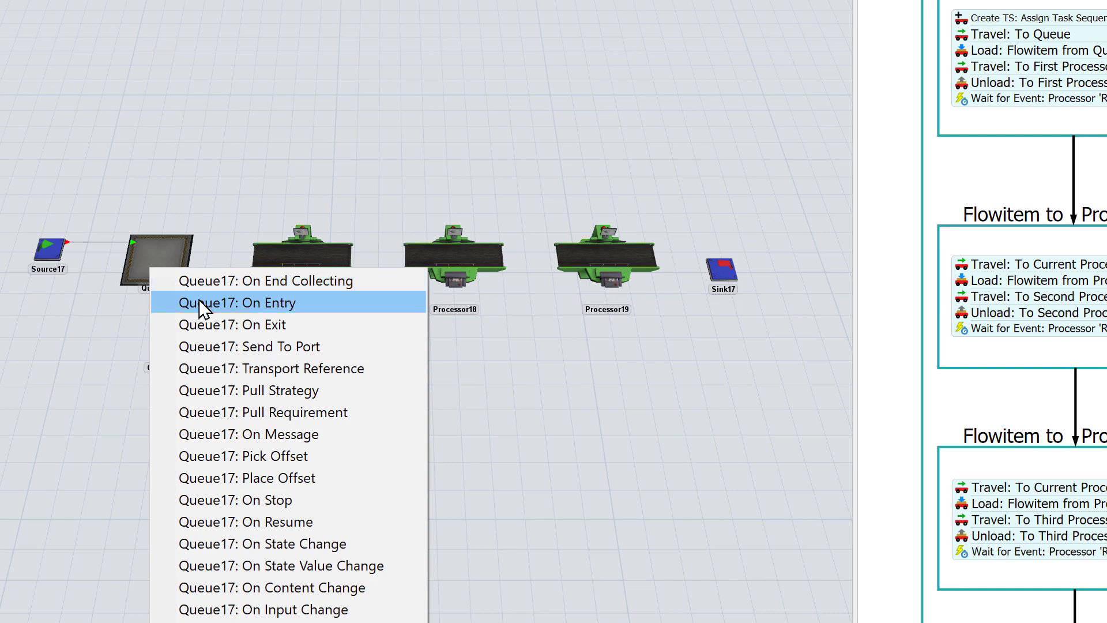
left_click(274, 306)
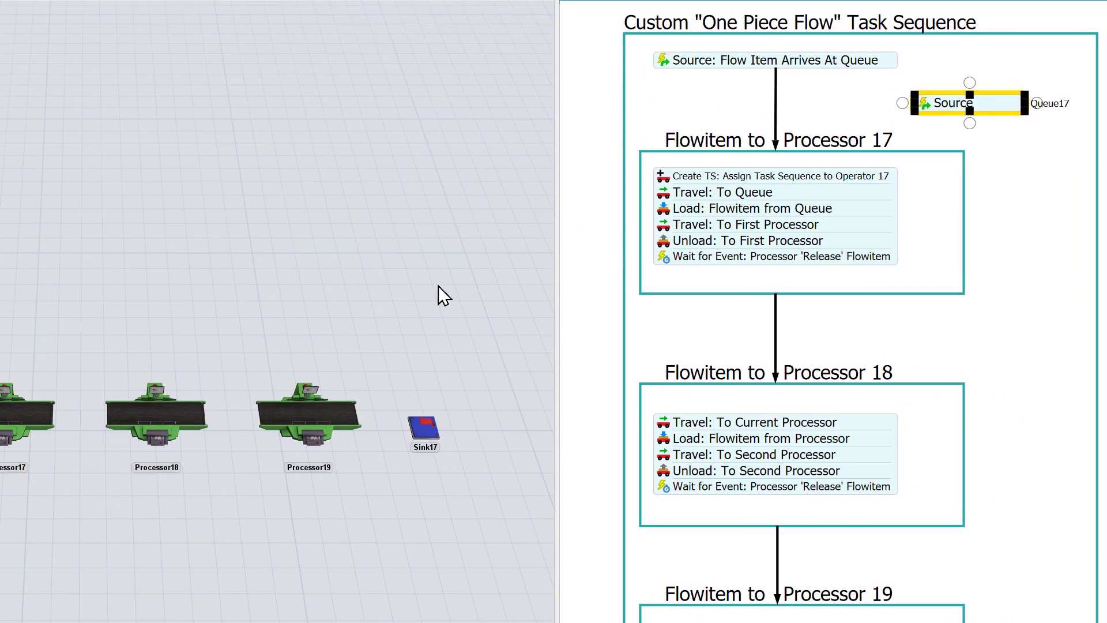
Delete the extra event-triggered source linked to Queue17, keeping the original arrival source.
left_click(820, 66)
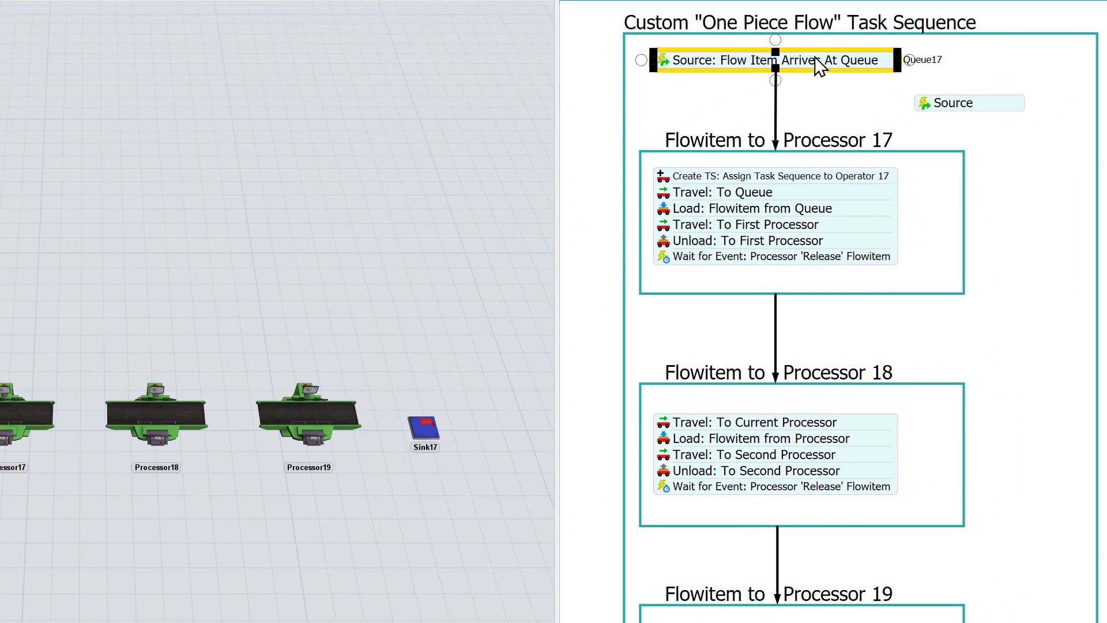
left_click(955, 108)
key("Delete")
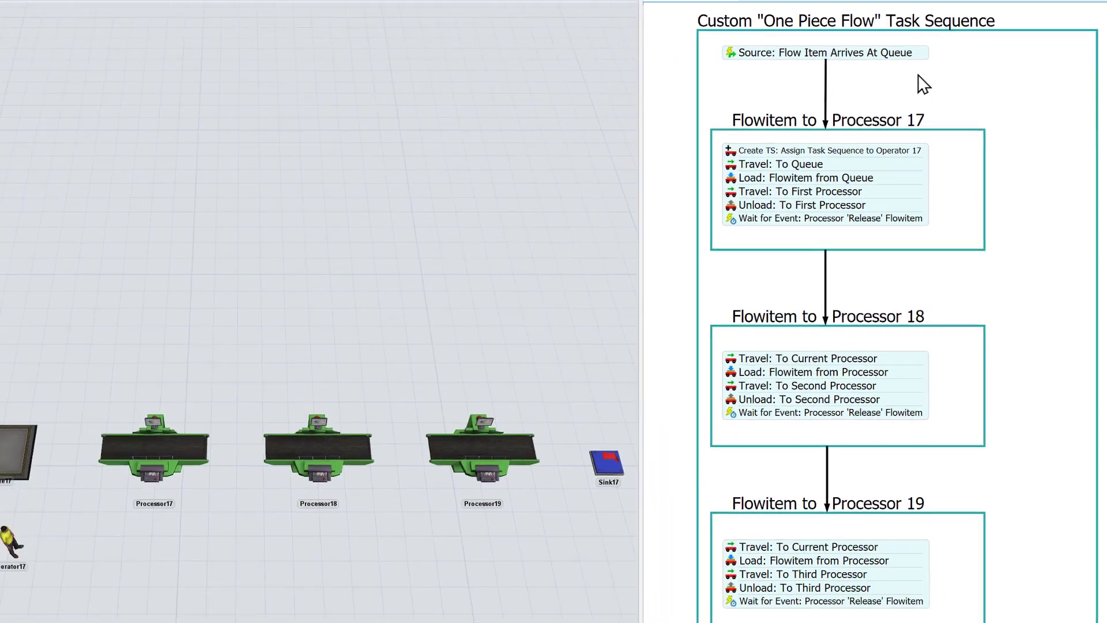
Examine the settings of the arrival source, the Create Task Sequence activity for Operator 17 and the Finish Task Sequence activity.
double_click(730, 53)
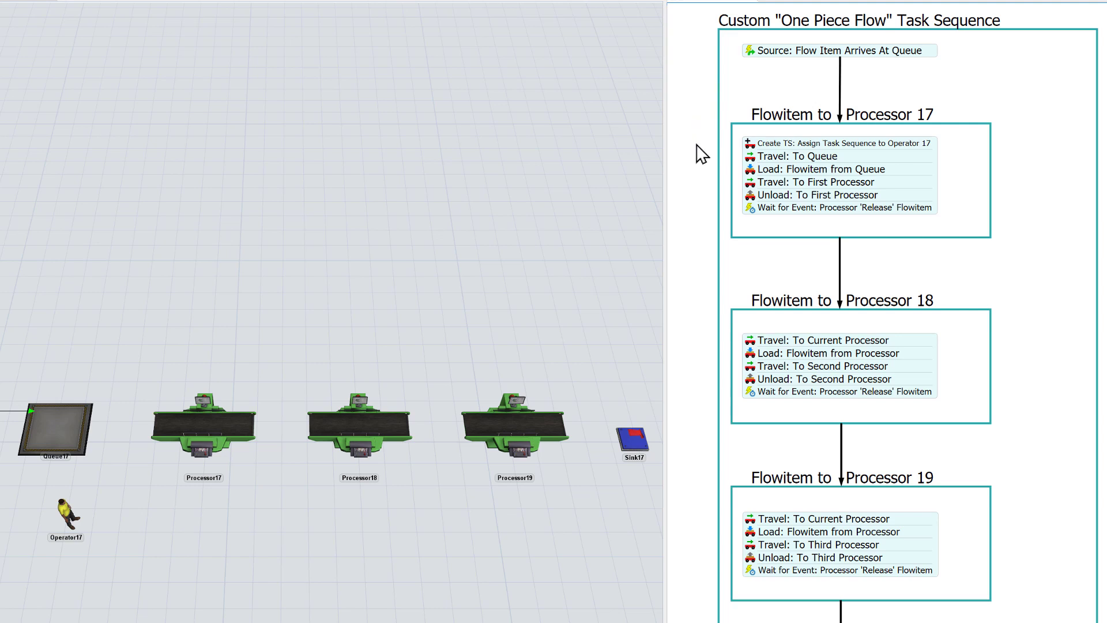
left_click(746, 142)
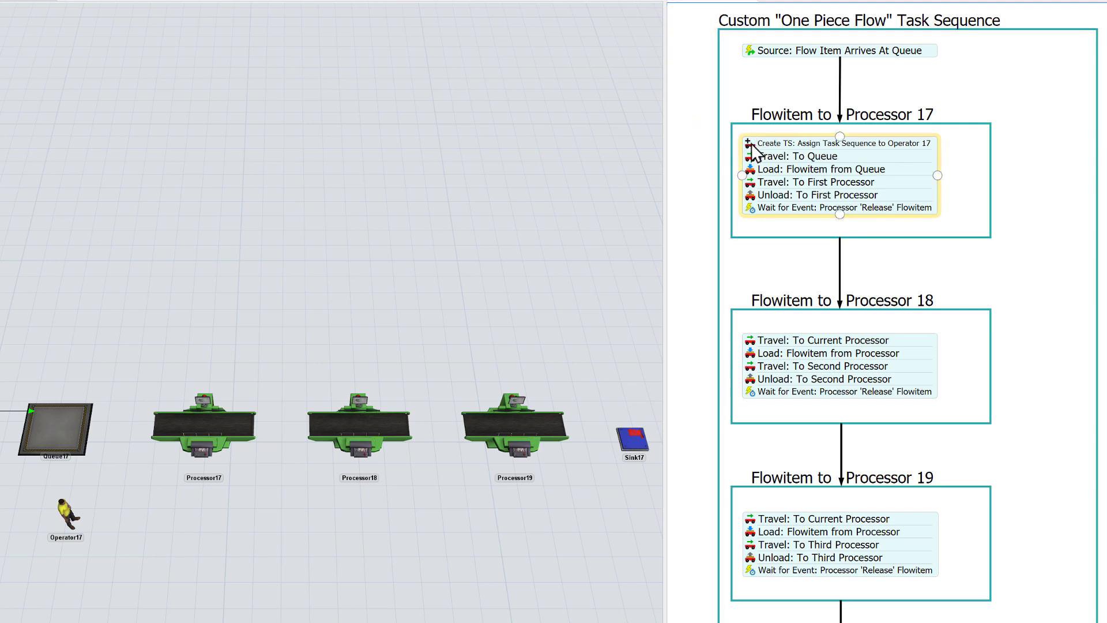
left_click(750, 143)
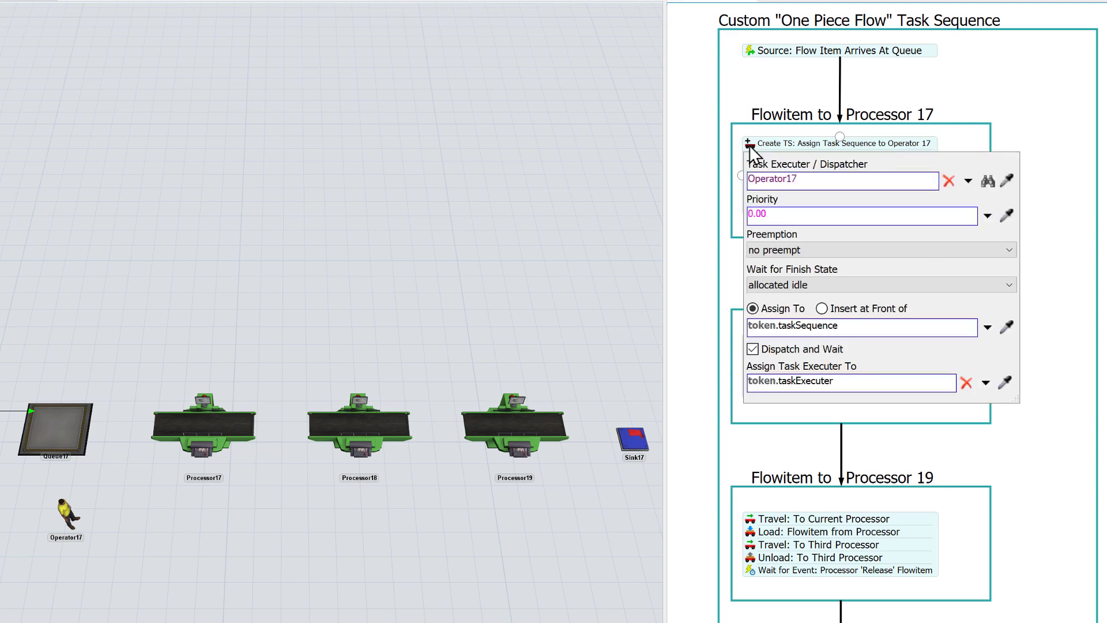
left_click(704, 187)
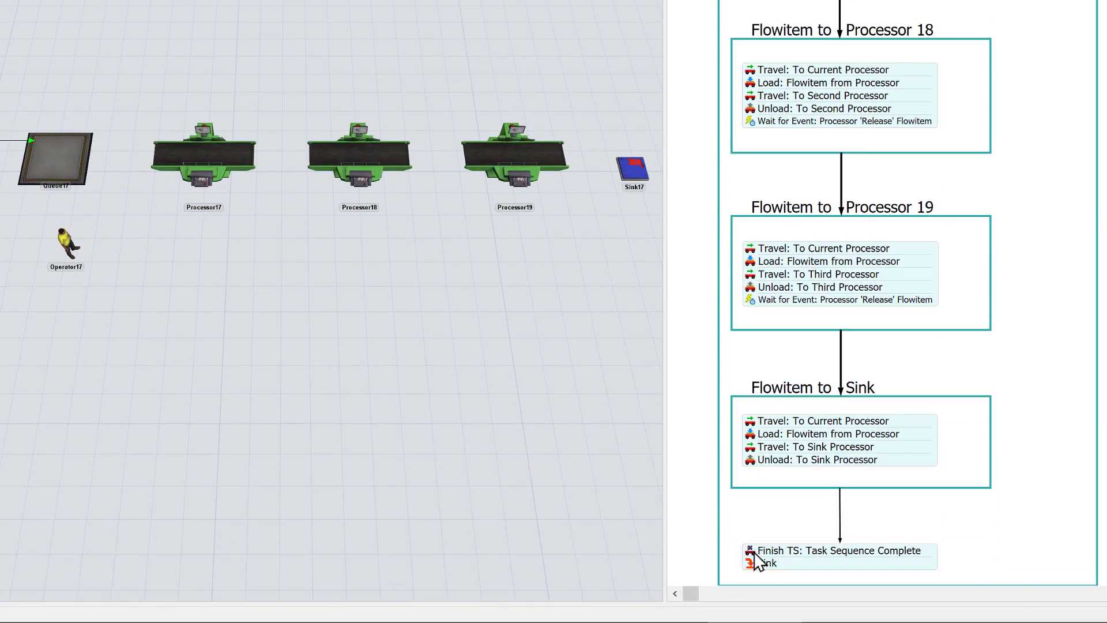
left_click(837, 545)
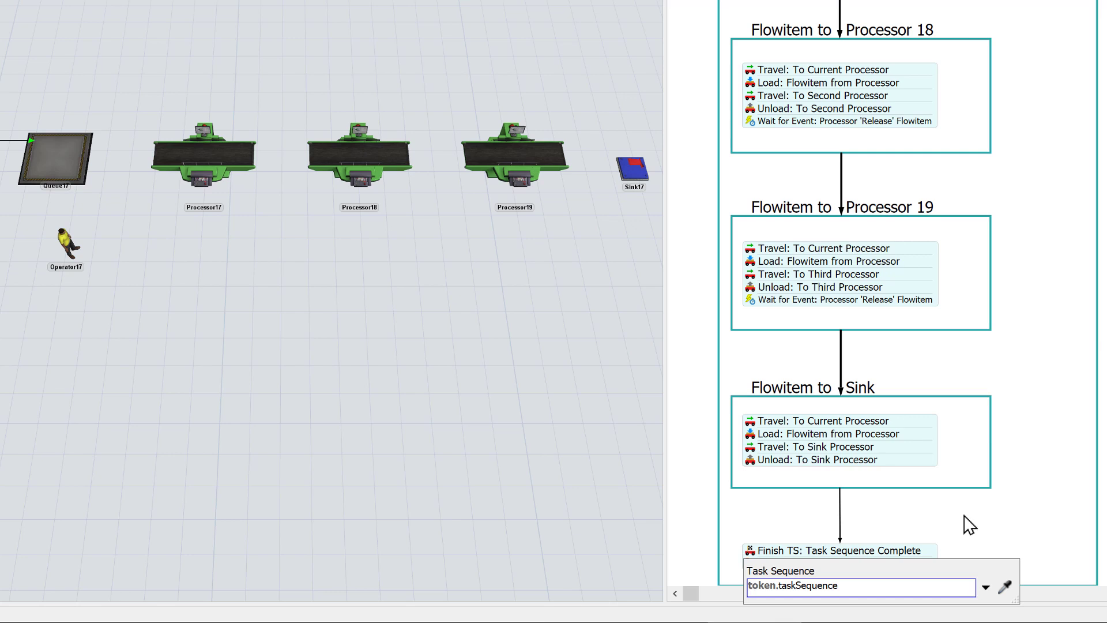
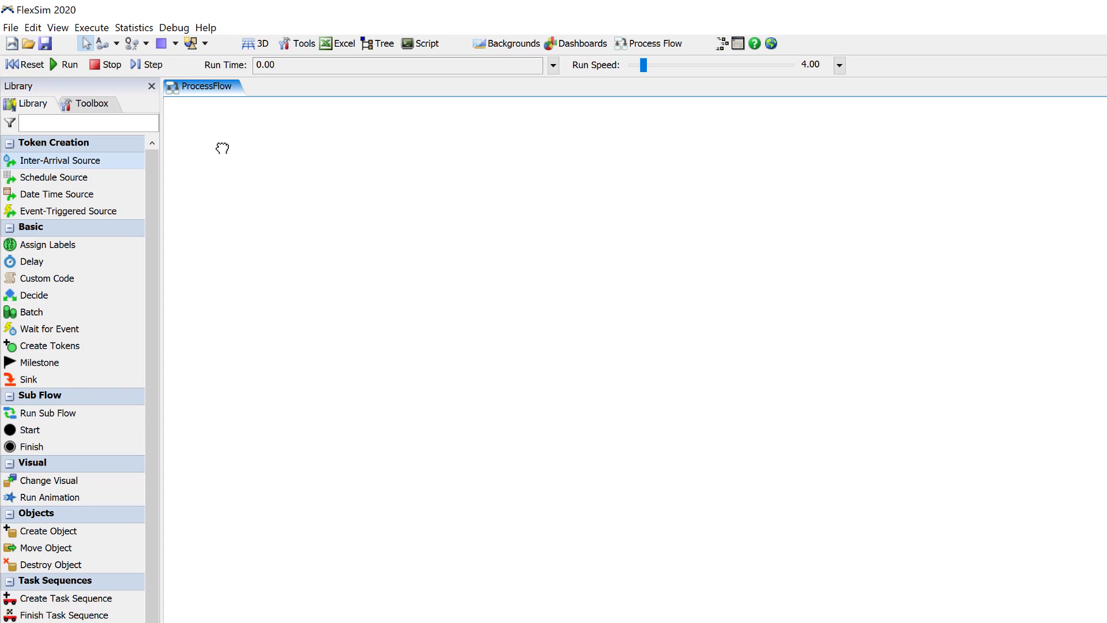
Place an Inter-Arrival Source in the empty process flow and connect it to a new Delay activity below it.
left_click_drag(275, 146, 275, 147)
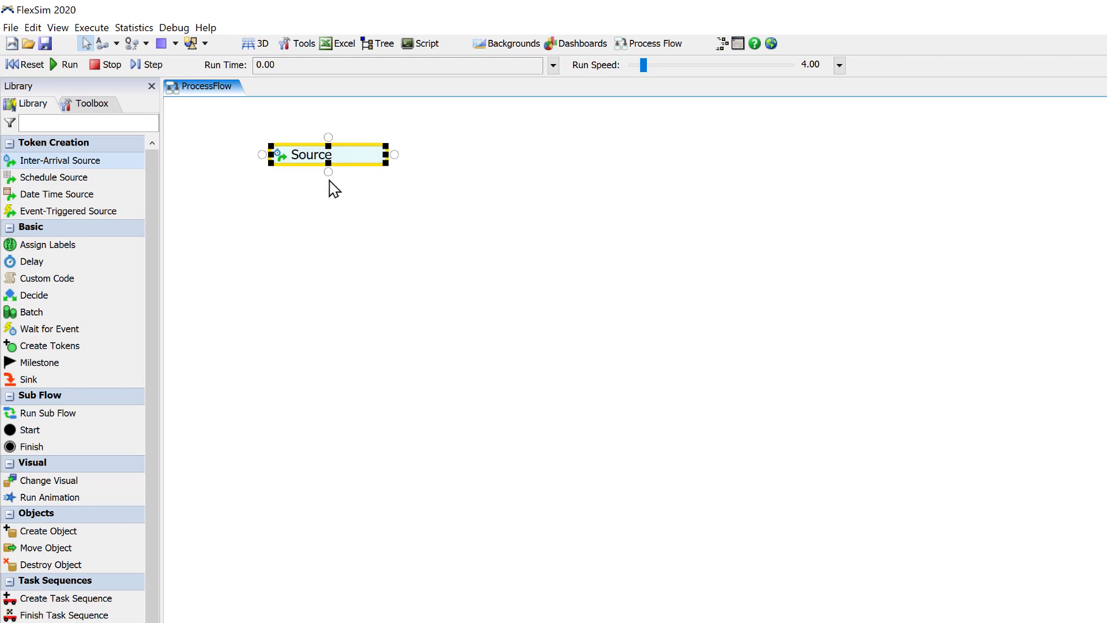
left_click_drag(329, 172, 326, 209)
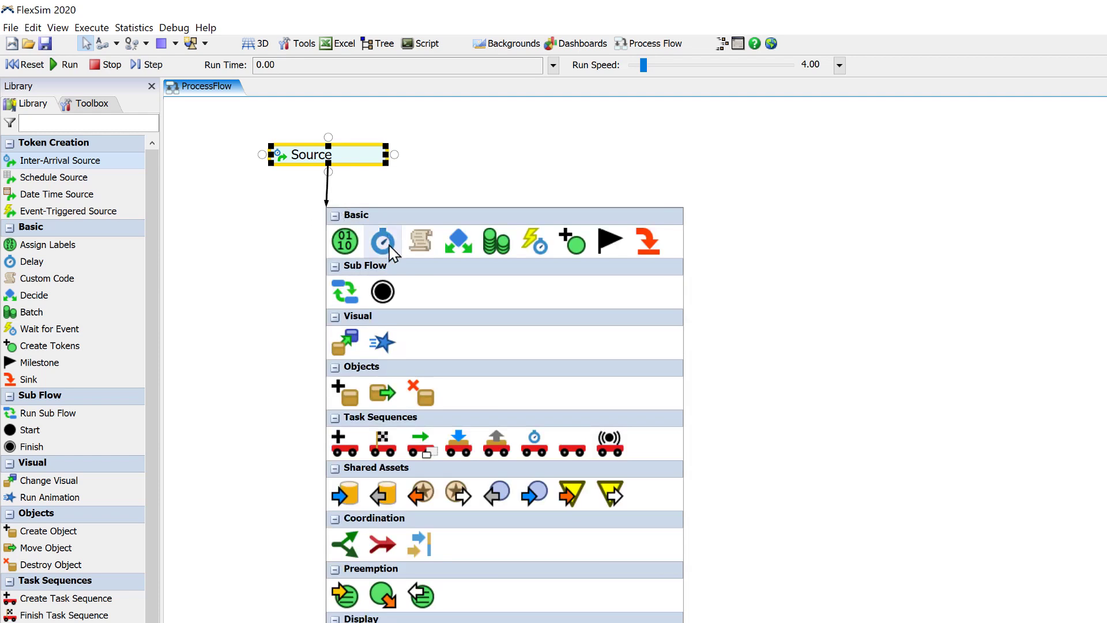
left_click(384, 237)
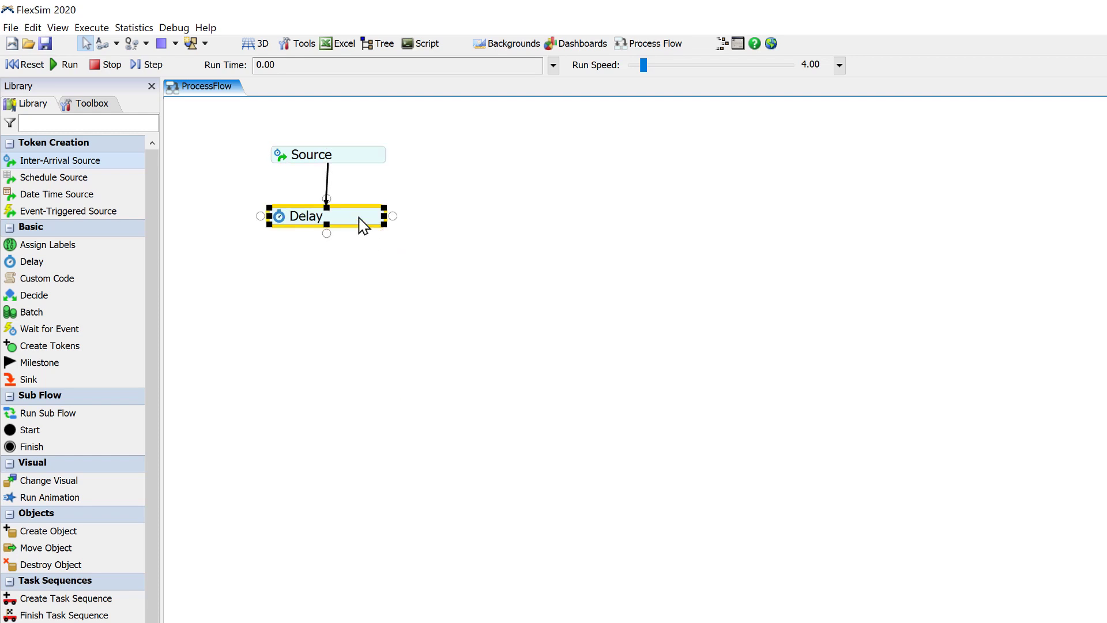
Align the Delay directly below the Source and edit the Source's inter-arrival time.
left_click_drag(359, 217, 361, 220)
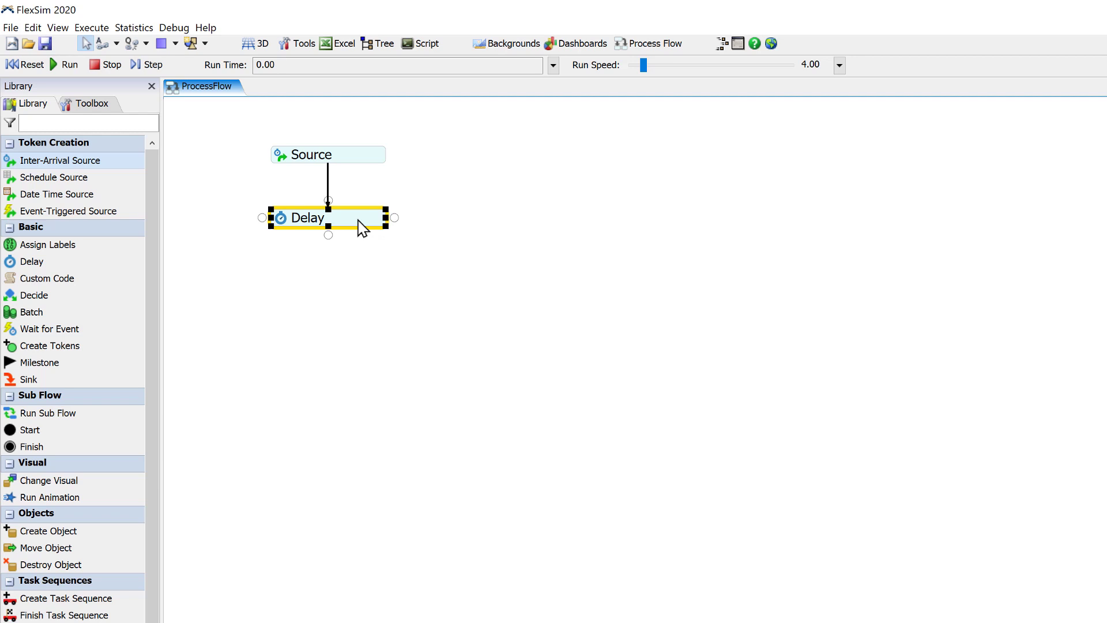
double_click(279, 158)
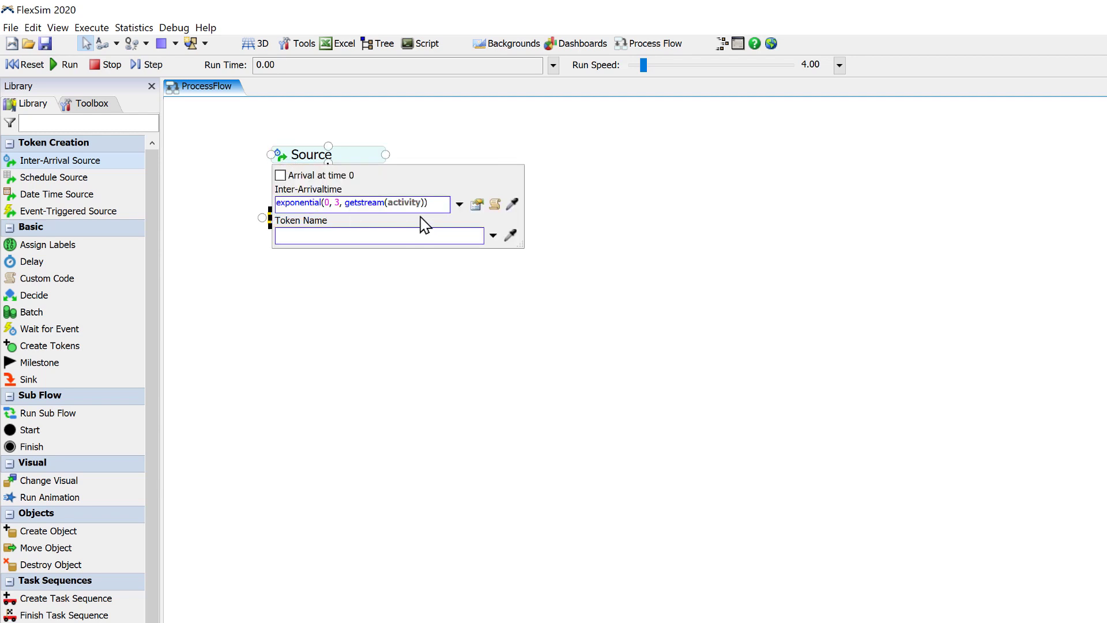
left_click(410, 202)
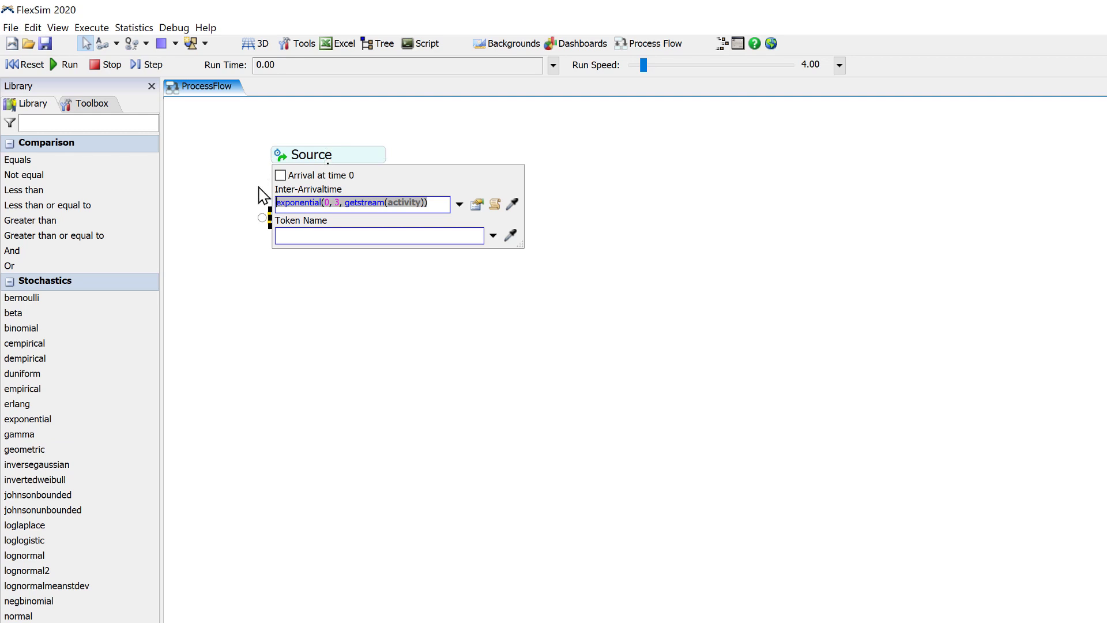
left_click(306, 299)
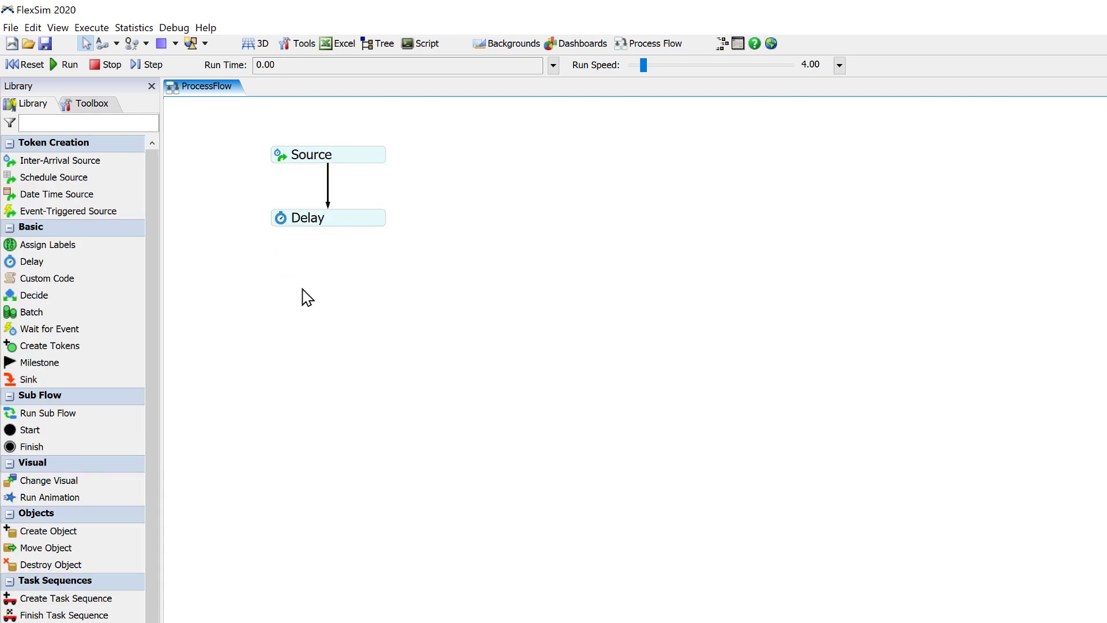
Set the delay time of the Delay activity below the Source to 2.
double_click(281, 222)
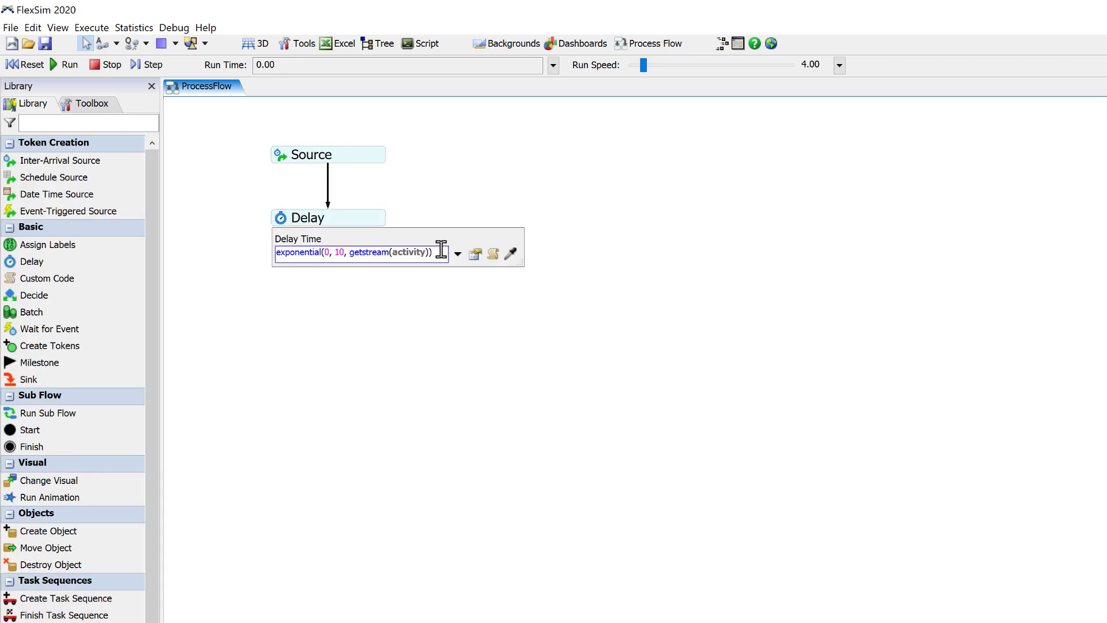
left_click(441, 252)
key("Delete")
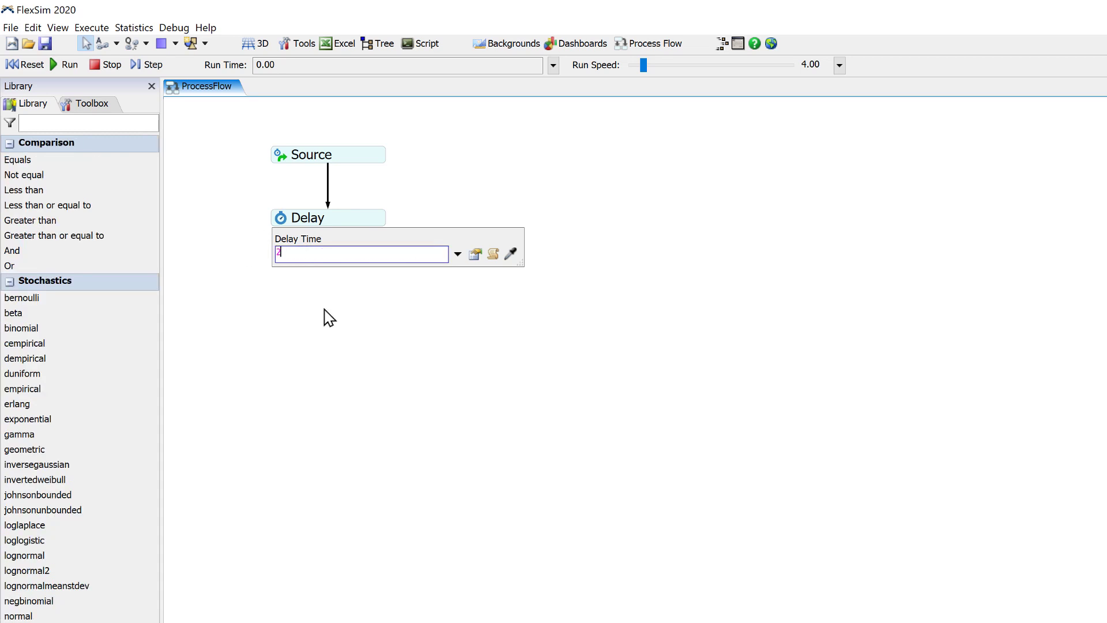
left_click(325, 317)
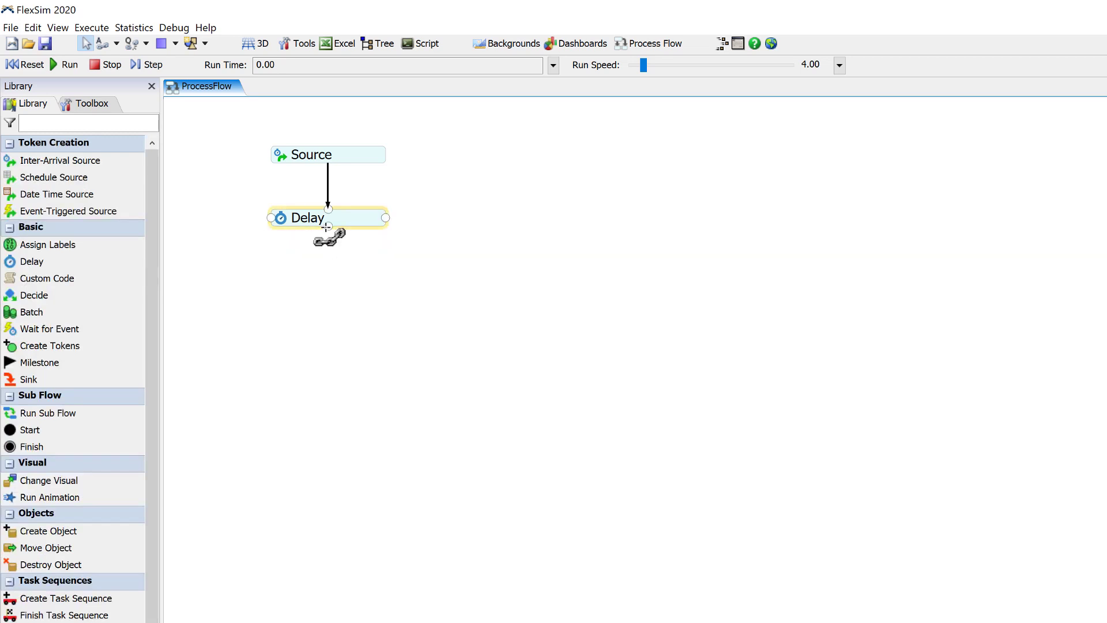
Connect a new Batch activity below the Delay and review its batch quantity and token release settings.
left_click_drag(327, 226, 327, 272)
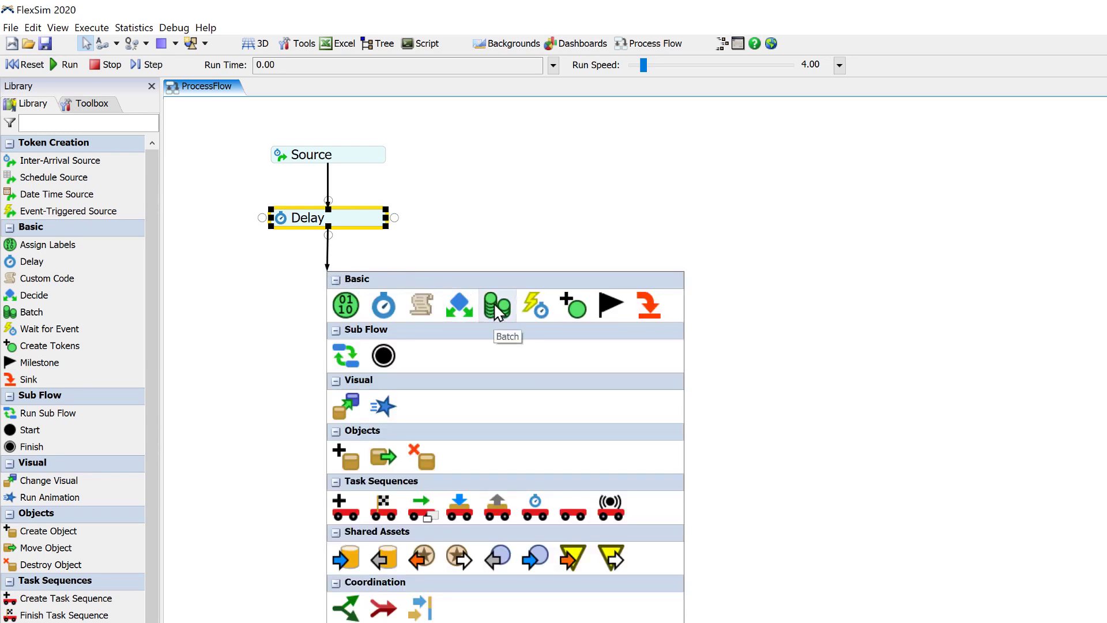
left_click(493, 309)
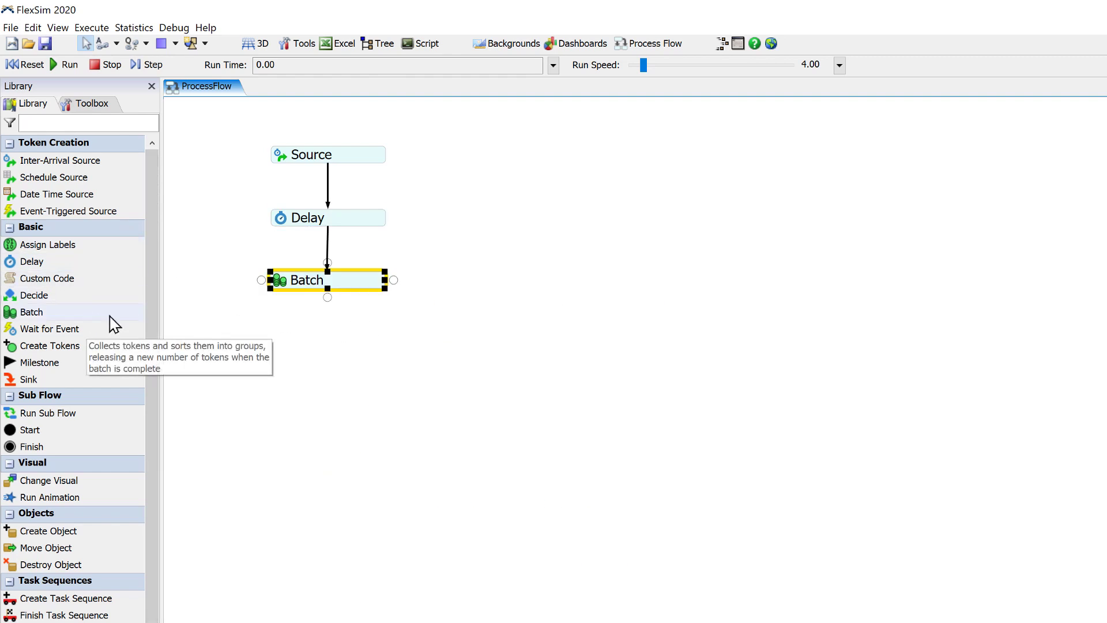
left_click(283, 283)
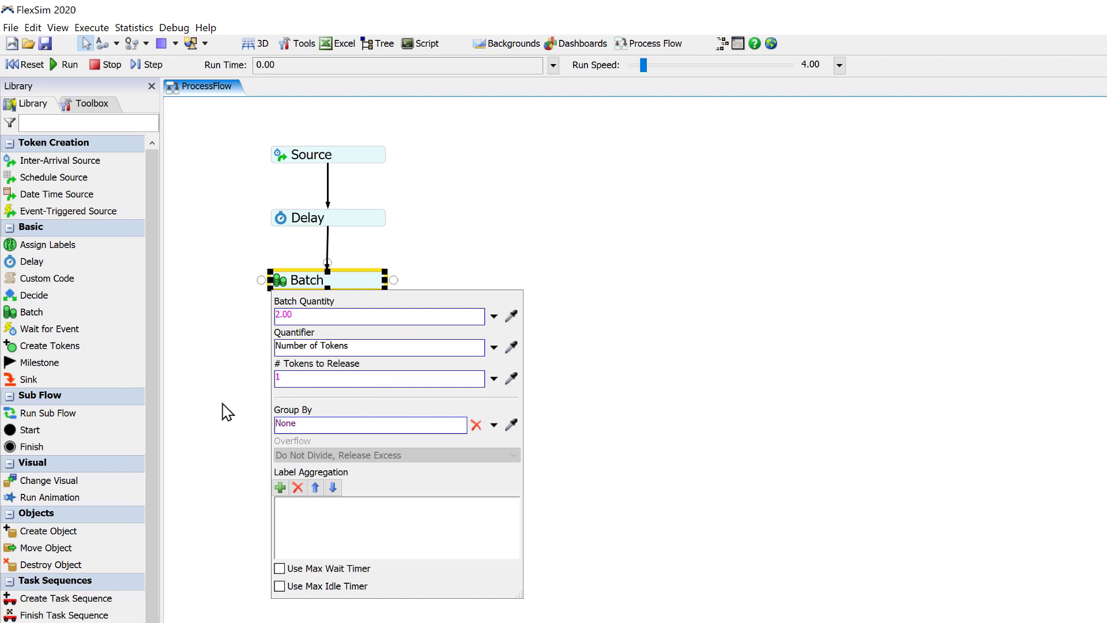
left_click(242, 582)
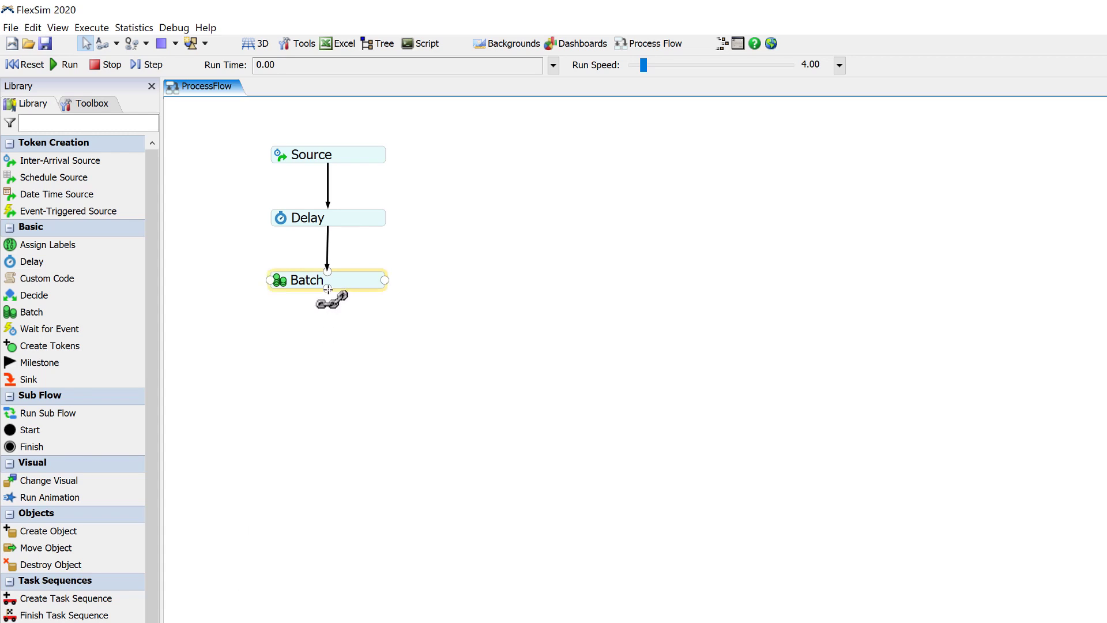
Connect a second Delay with a delay time of 100 below the Batch, and end the flow with a Sink.
left_click_drag(328, 290, 326, 340)
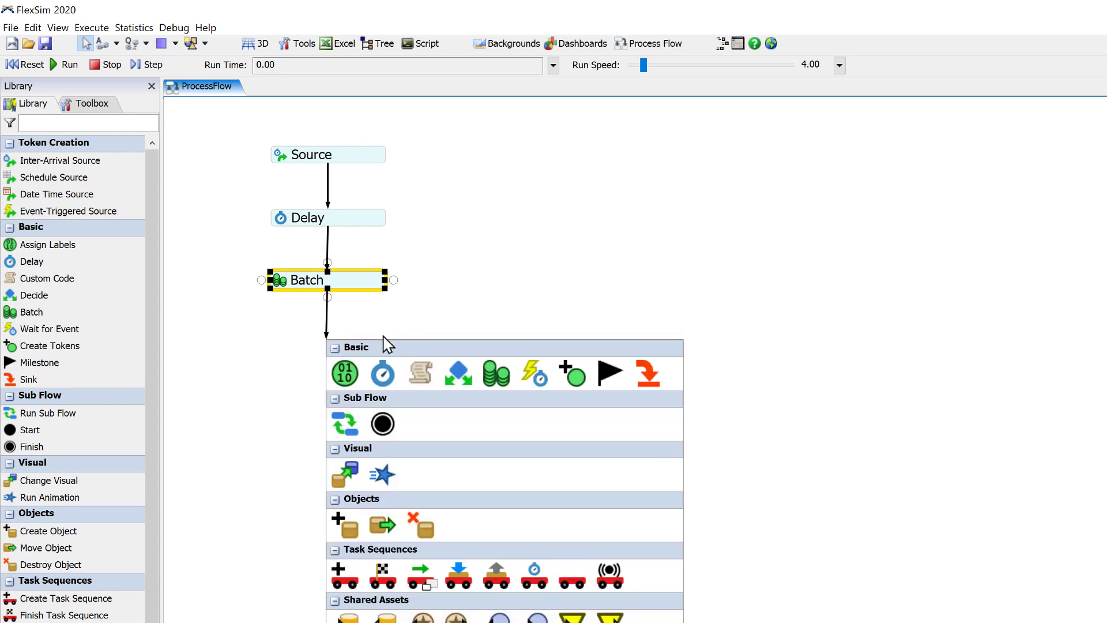
left_click(379, 375)
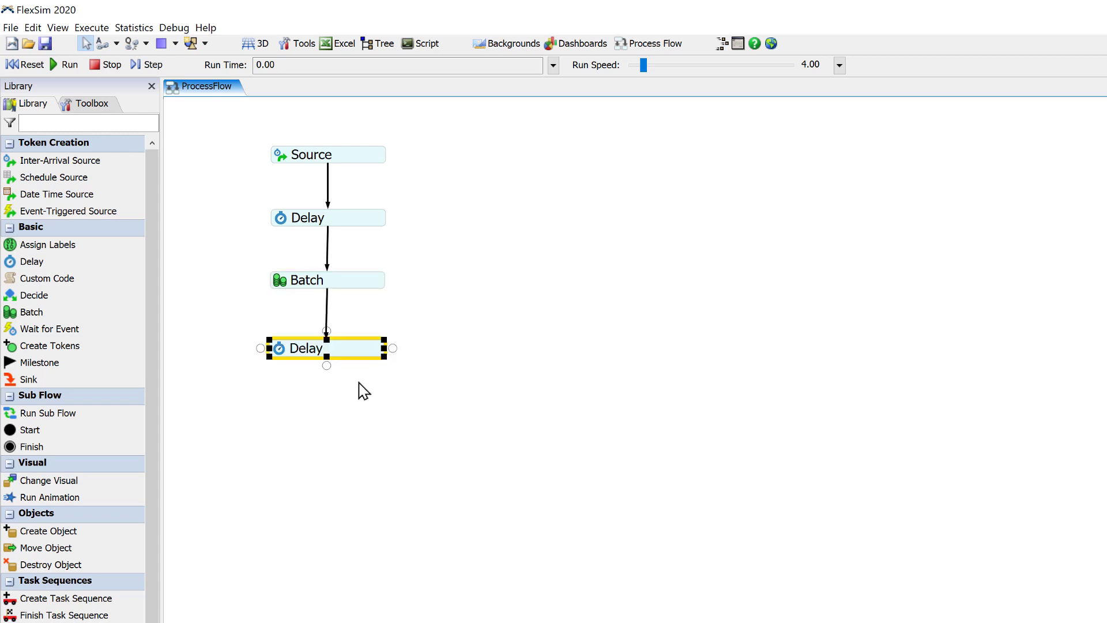
left_click(284, 353)
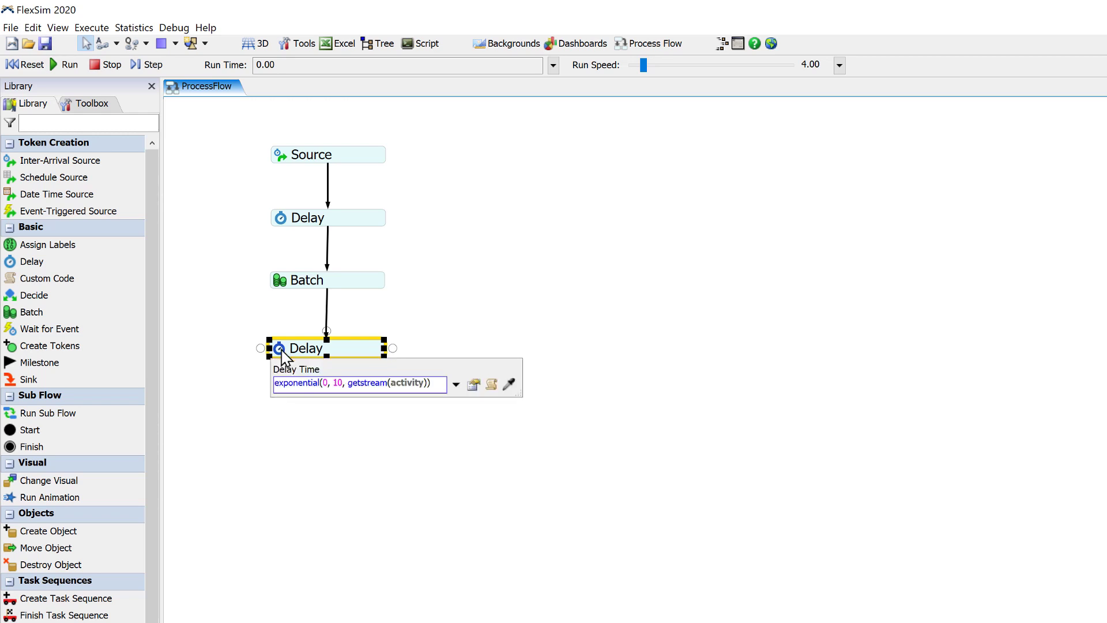
left_click_drag(427, 383, 247, 373)
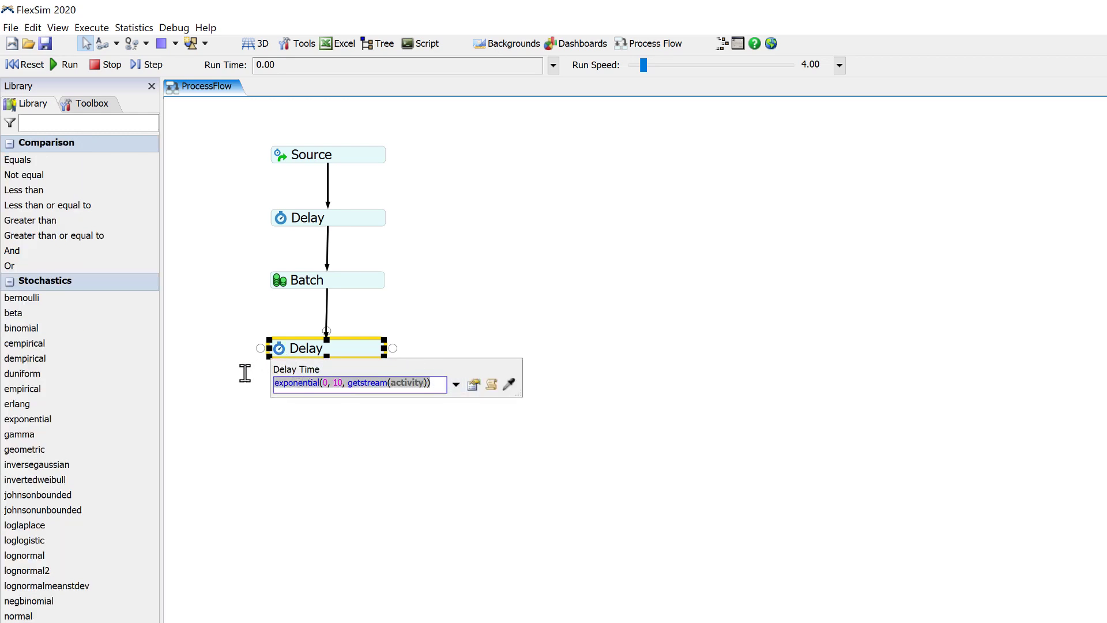
type("100")
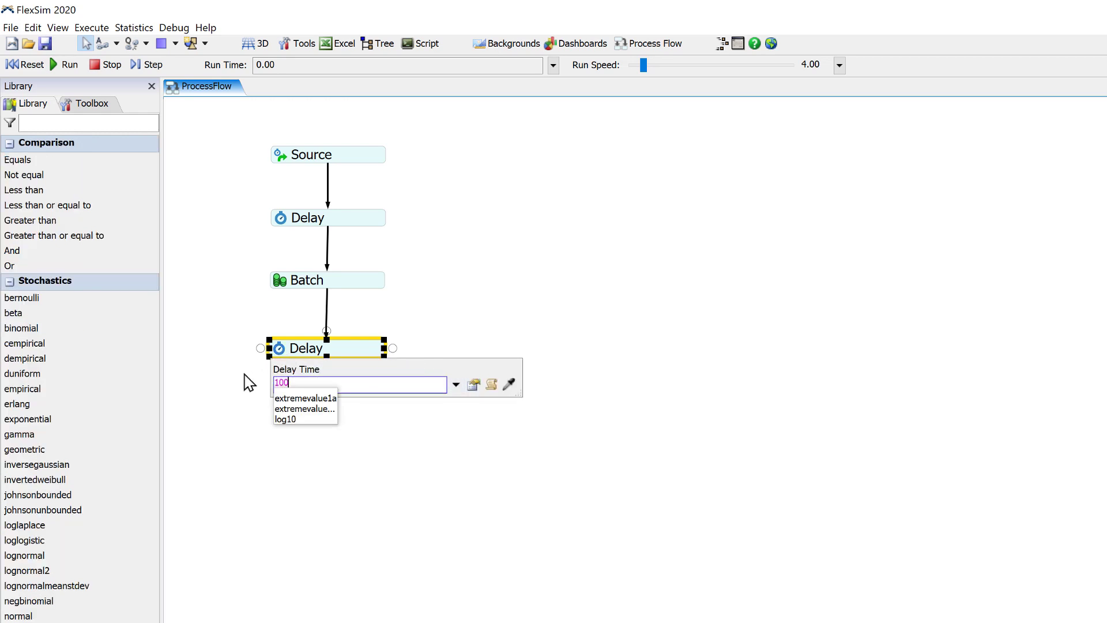
left_click(292, 457)
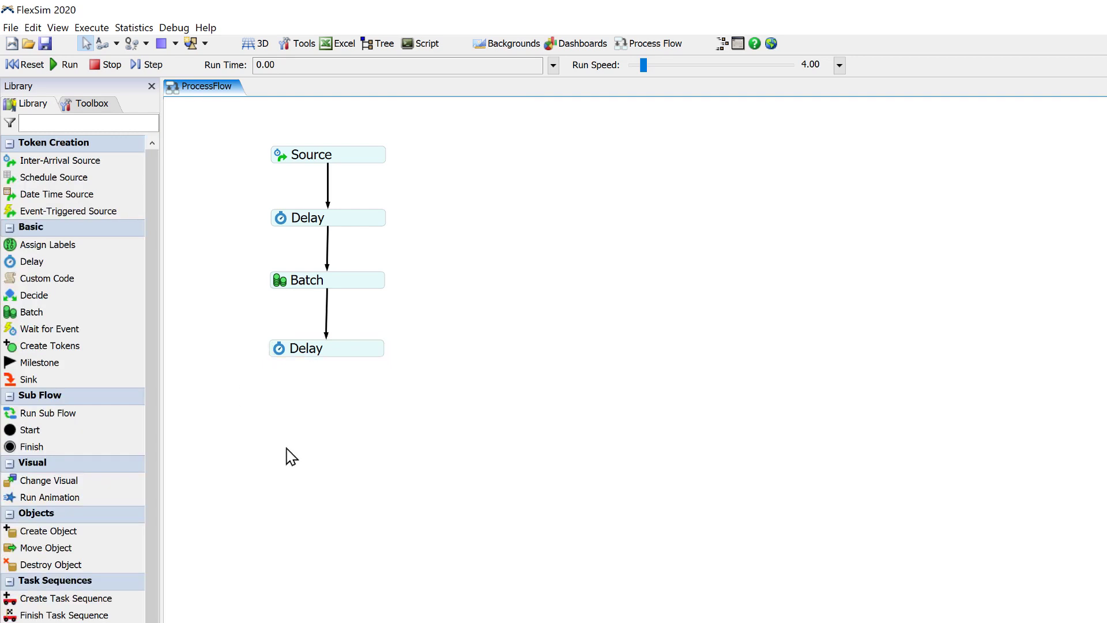
left_click_drag(327, 356, 326, 390)
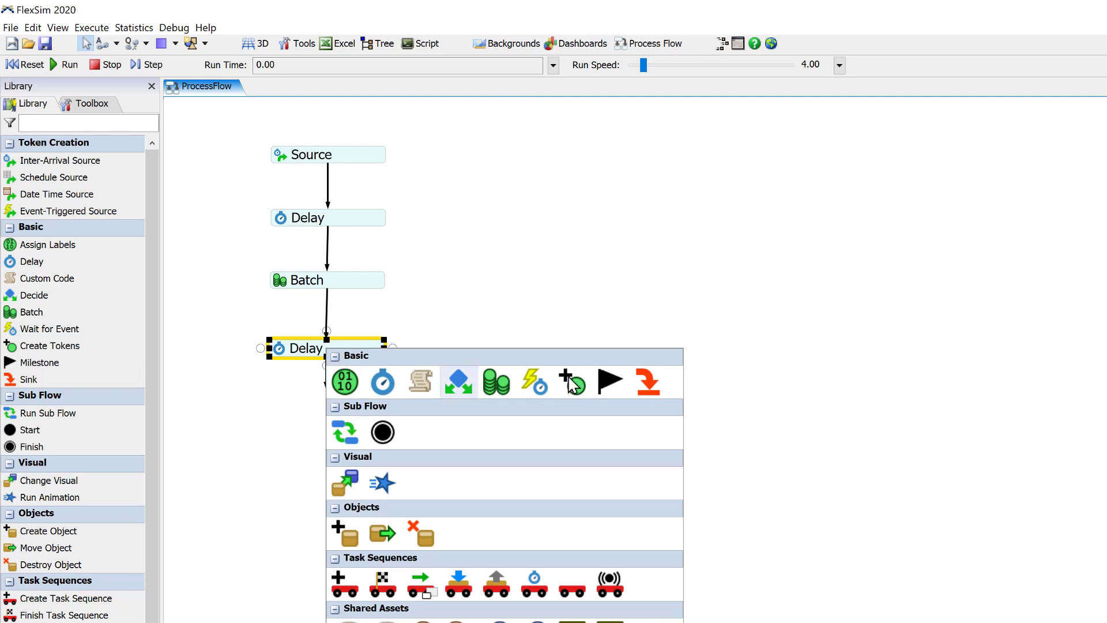
left_click(656, 380)
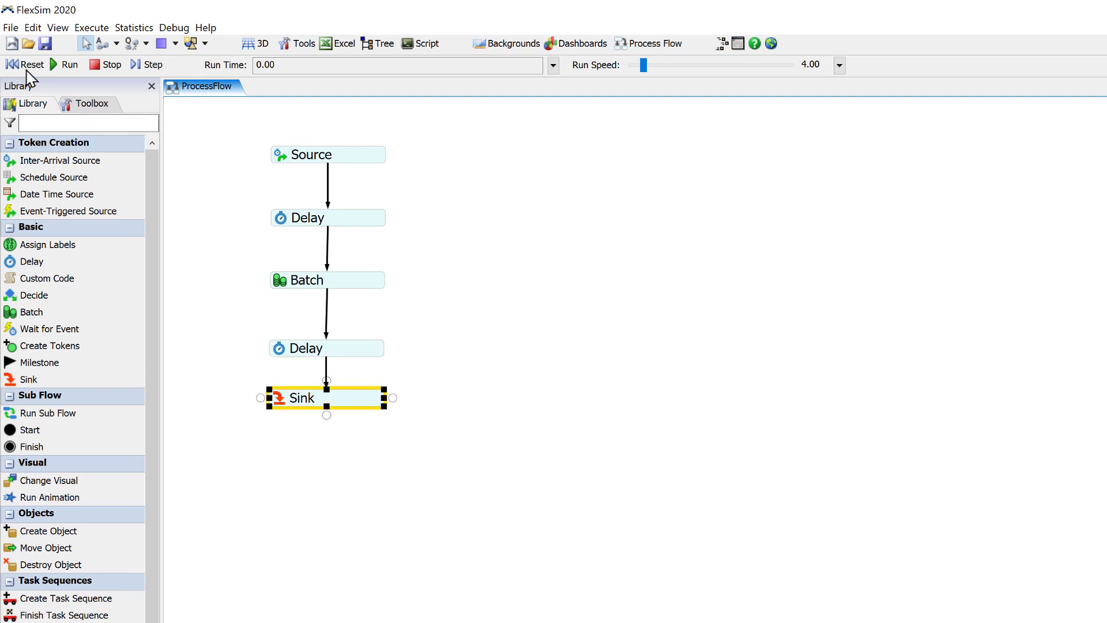
Run the model briefly, then rerun it from a reset at a run speed of 1.05 to watch the tokens.
left_click(57, 66)
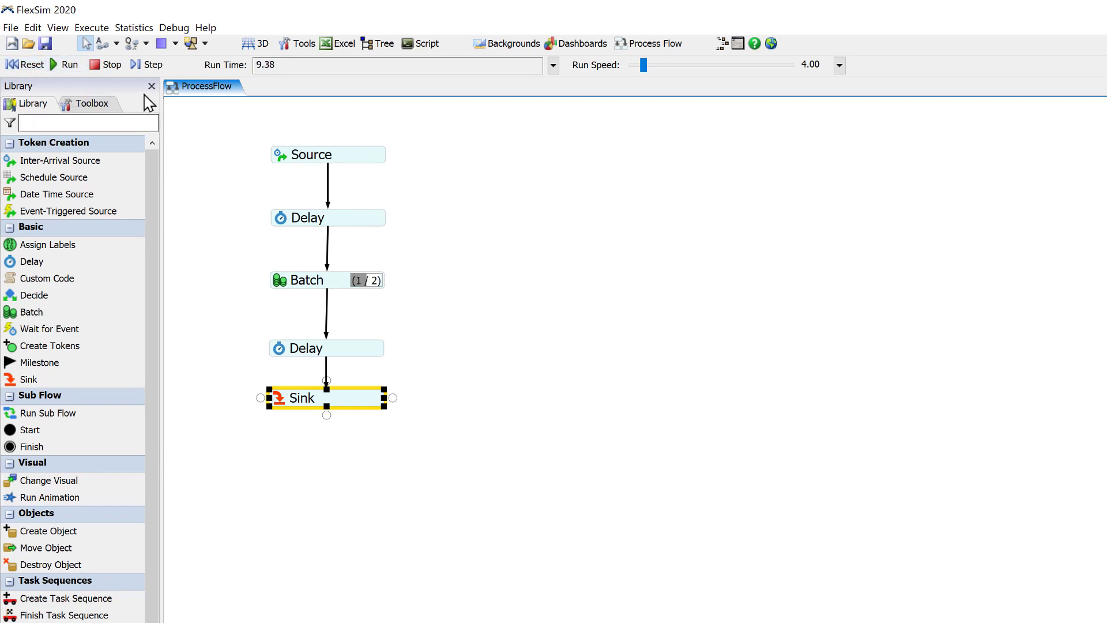
left_click(110, 67)
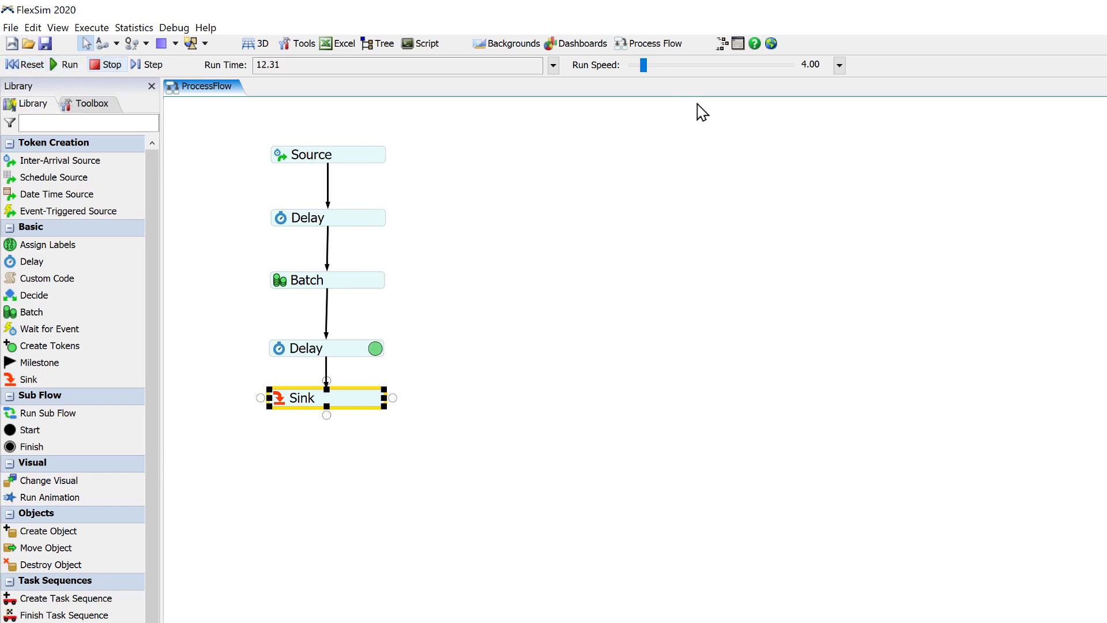
left_click_drag(643, 66, 640, 73)
left_click(29, 65)
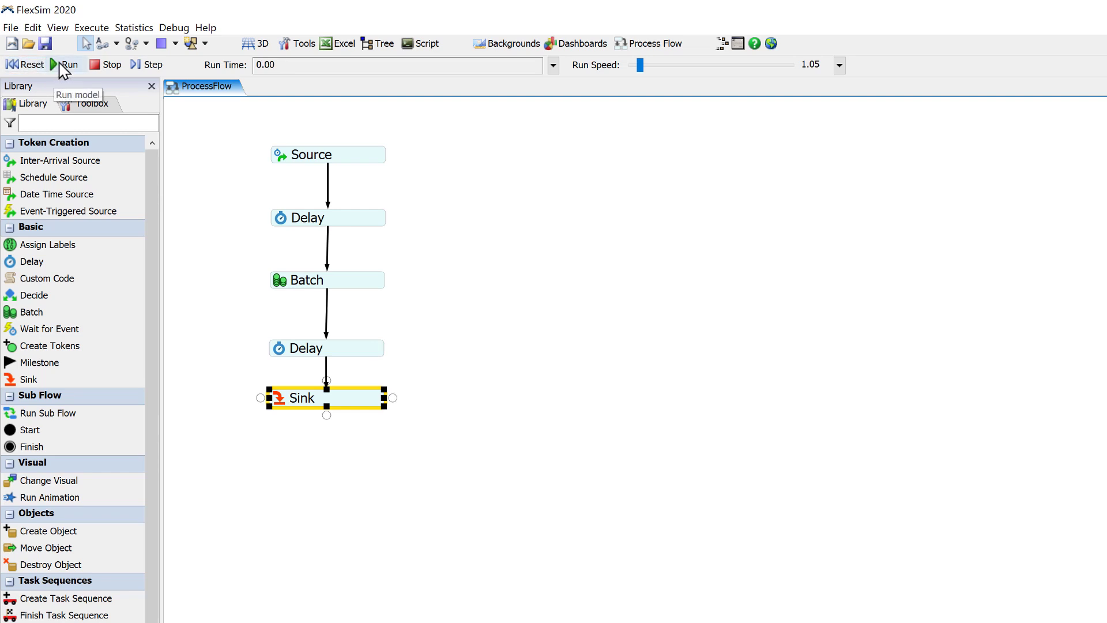
left_click(64, 65)
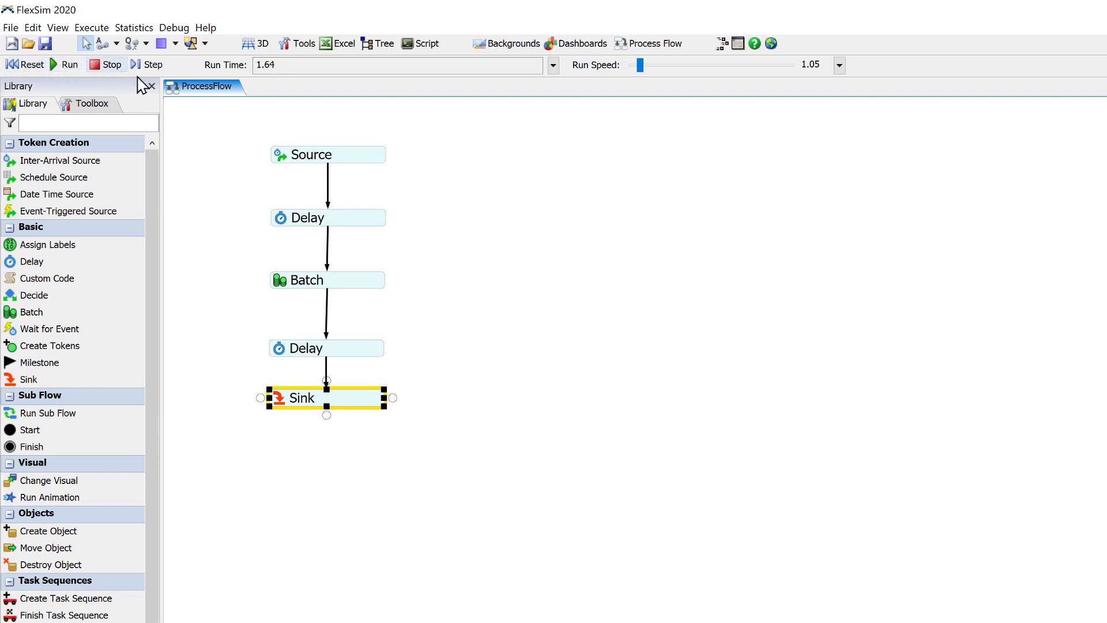
left_click(150, 68)
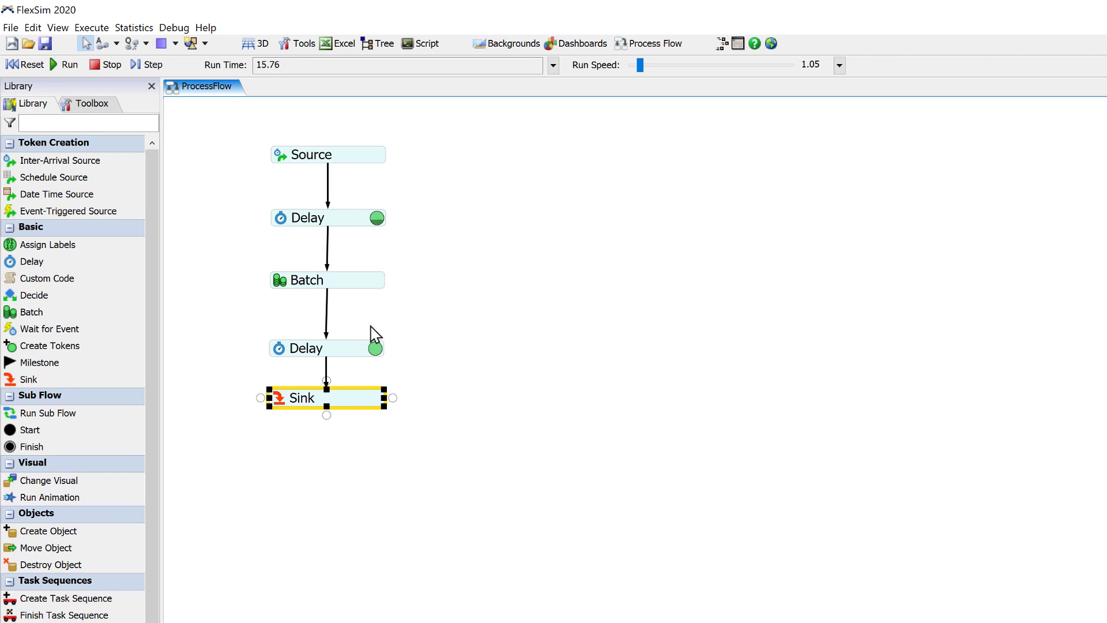
left_click(375, 349)
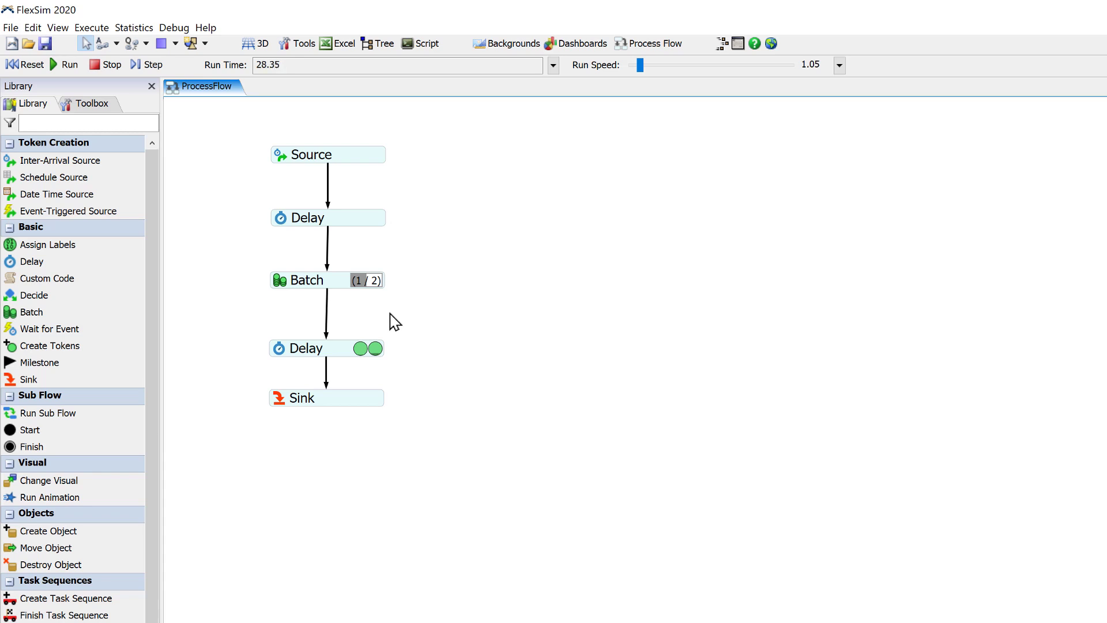
Show the Batch activity's statistics and place their window clear of the process flow.
double_click(281, 280)
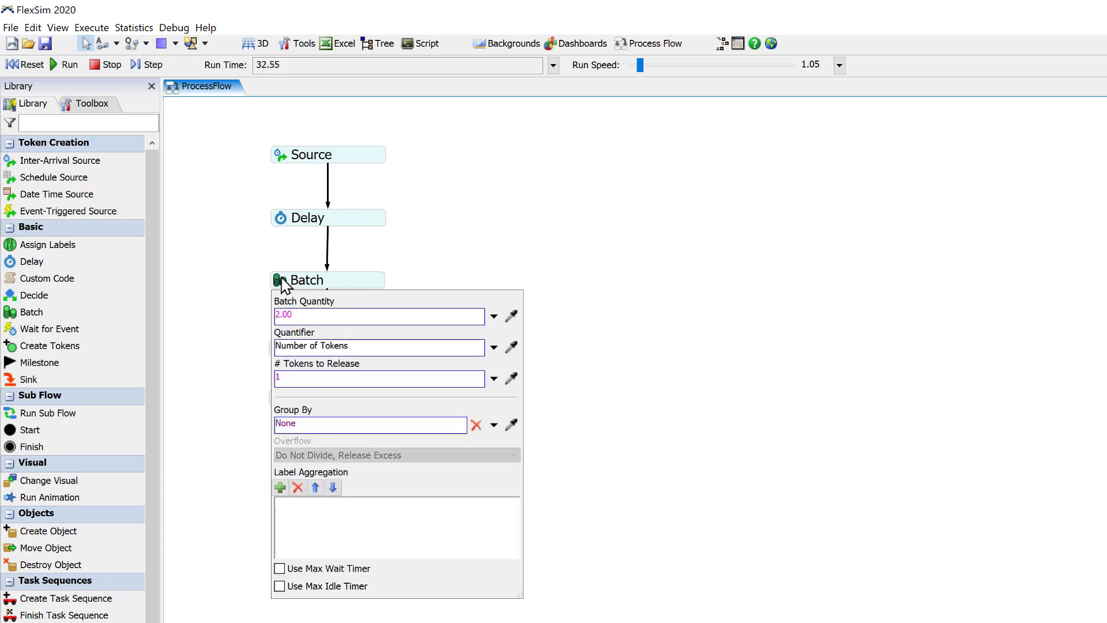
right_click(281, 280)
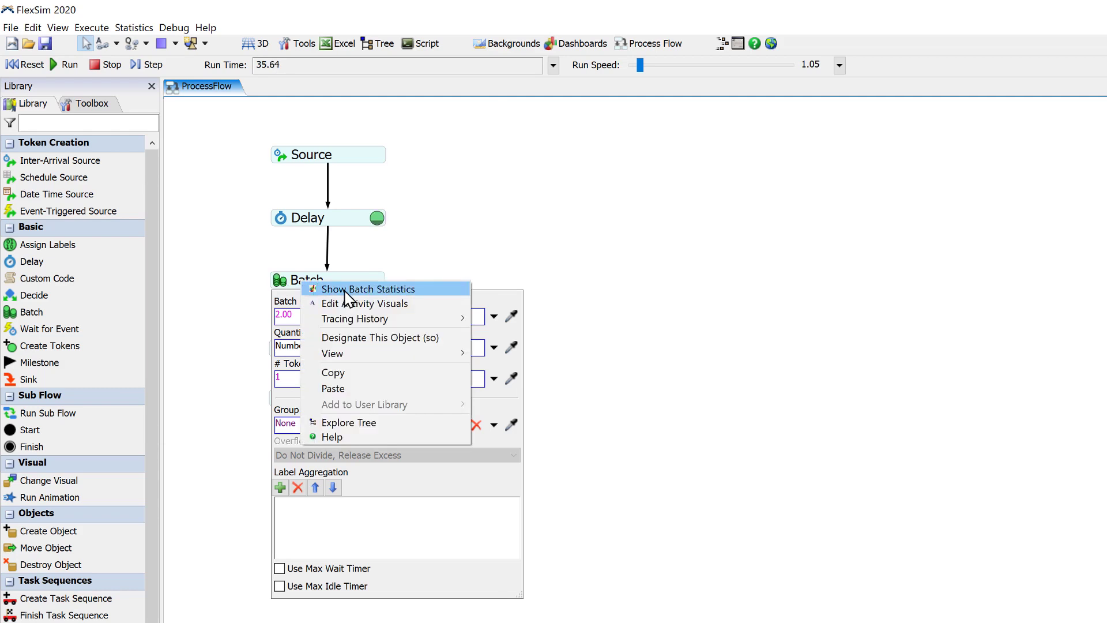
left_click(317, 288)
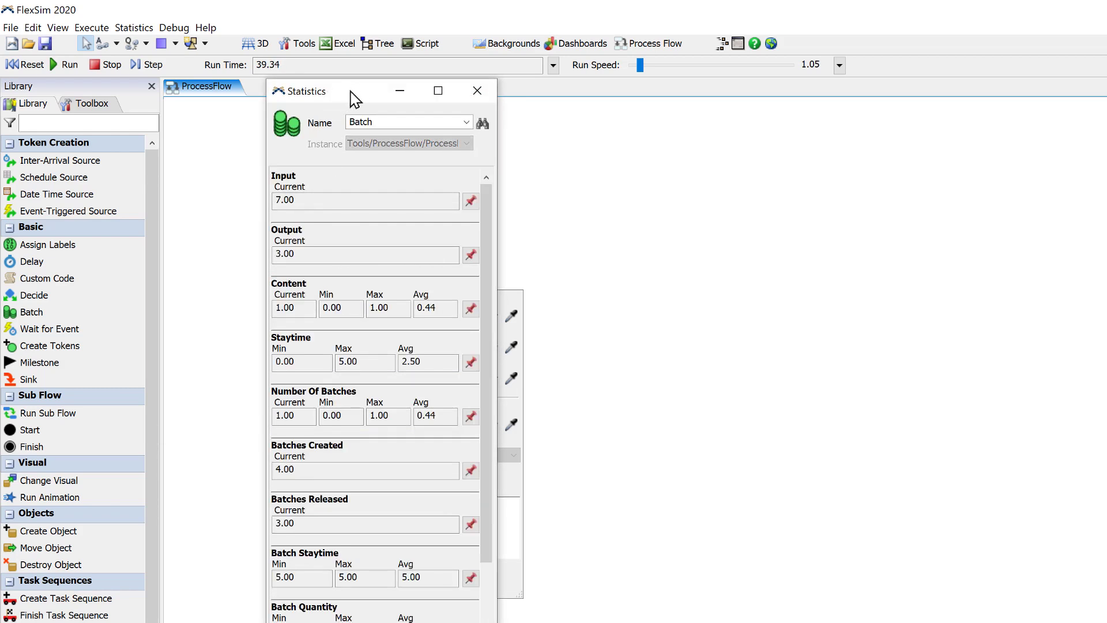
left_click_drag(344, 96, 668, 158)
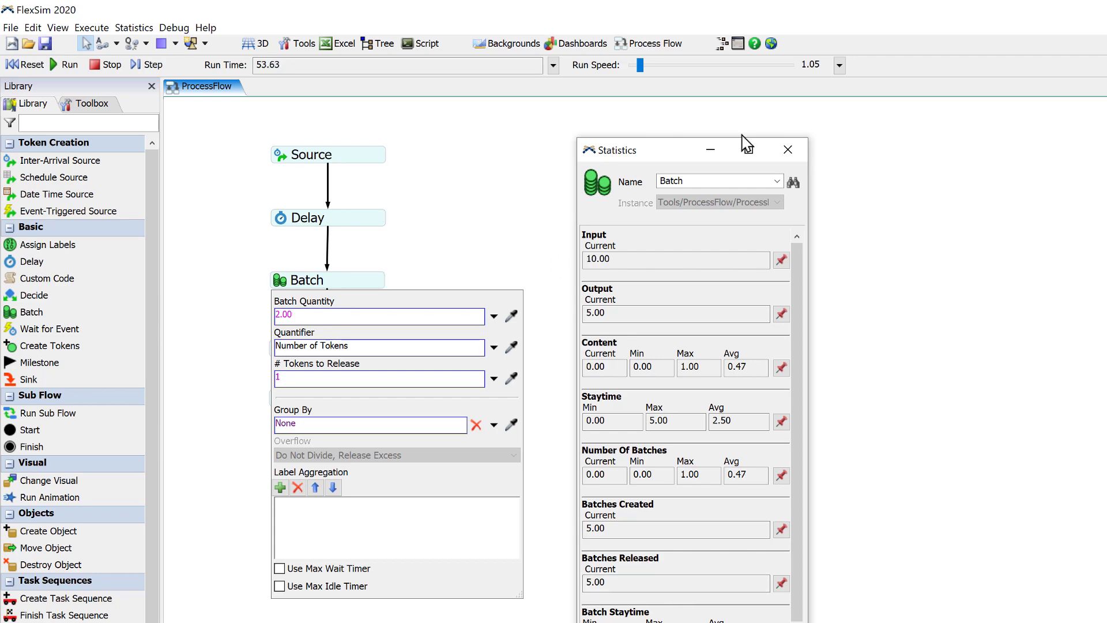
left_click_drag(689, 153, 859, 171)
left_click(638, 218)
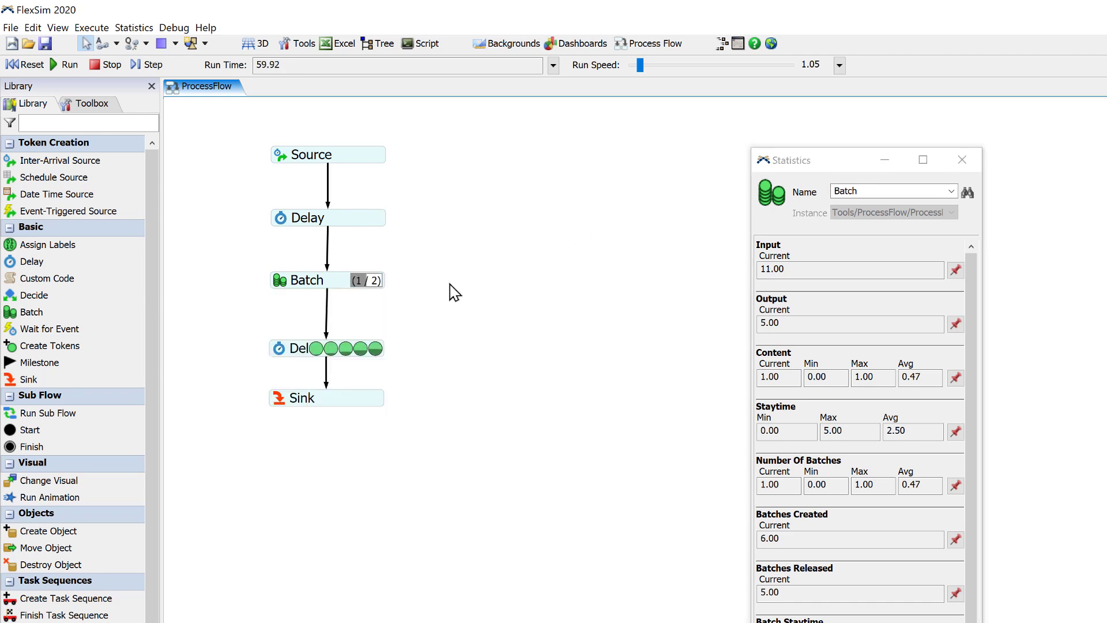
Inspect the token collected in the Batch activity while the model is running.
left_click(363, 285)
mouse_move(362, 289)
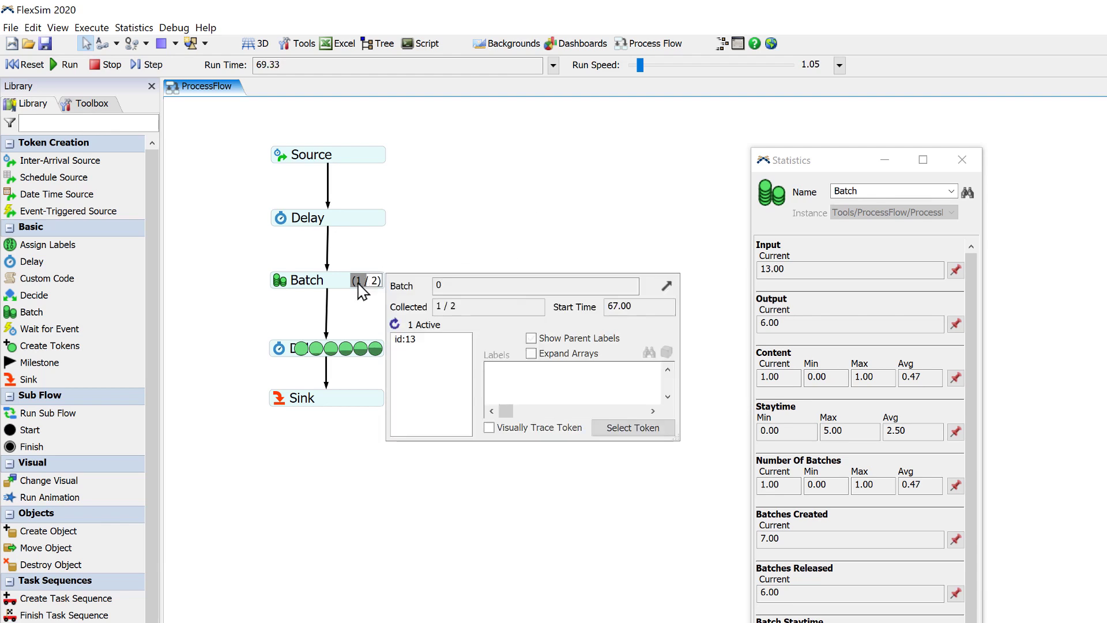
left_click(414, 341)
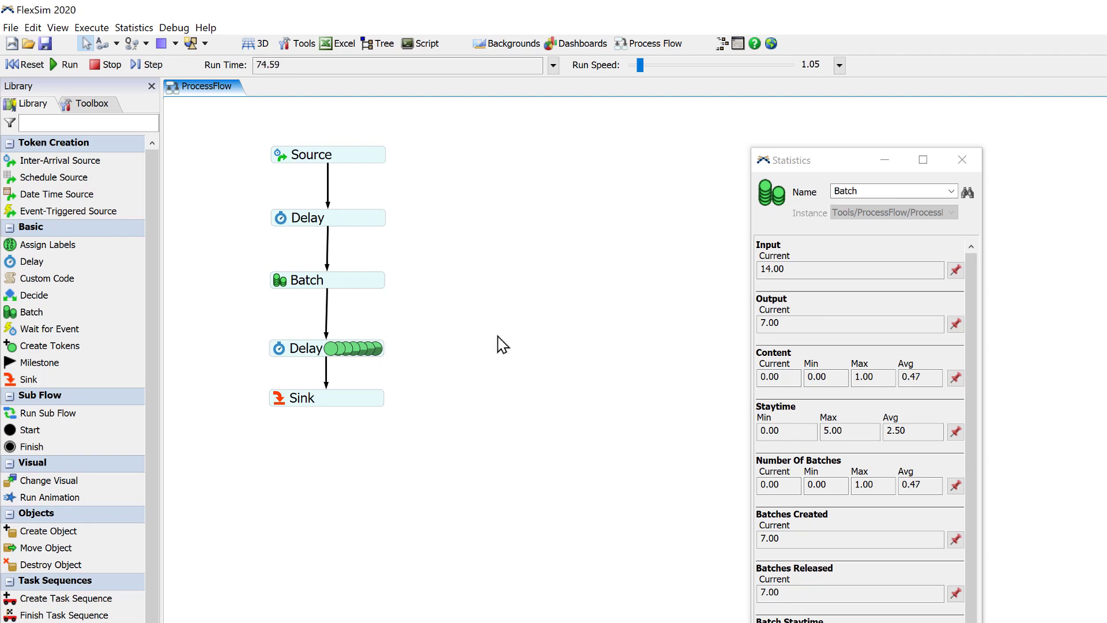
Stop and reset the model, and open the Batch activity's settings.
left_click(107, 64)
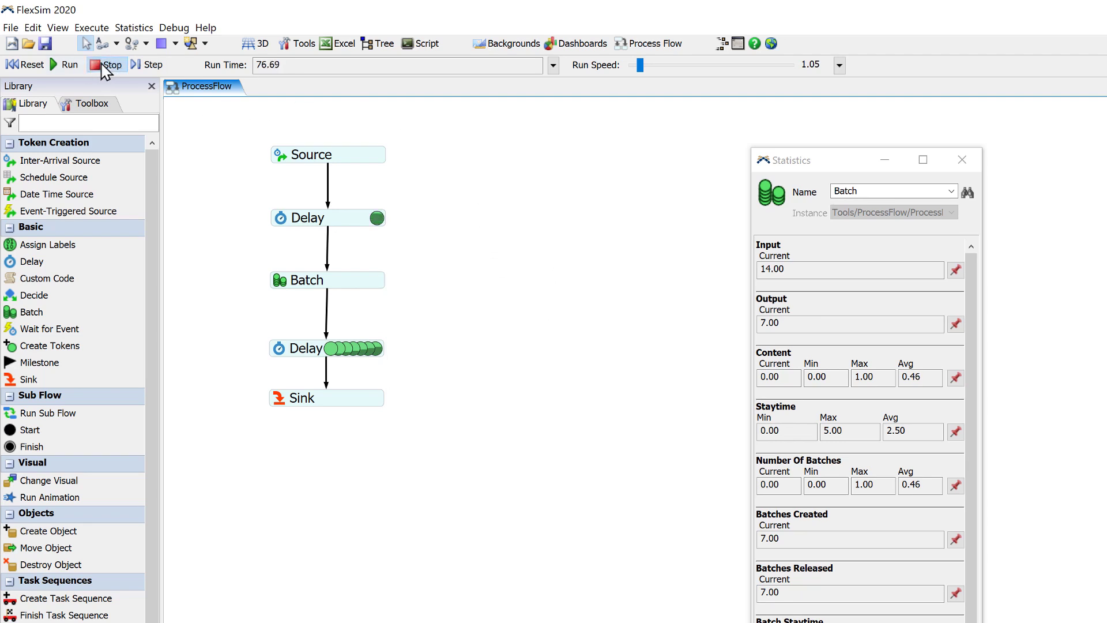
left_click(13, 64)
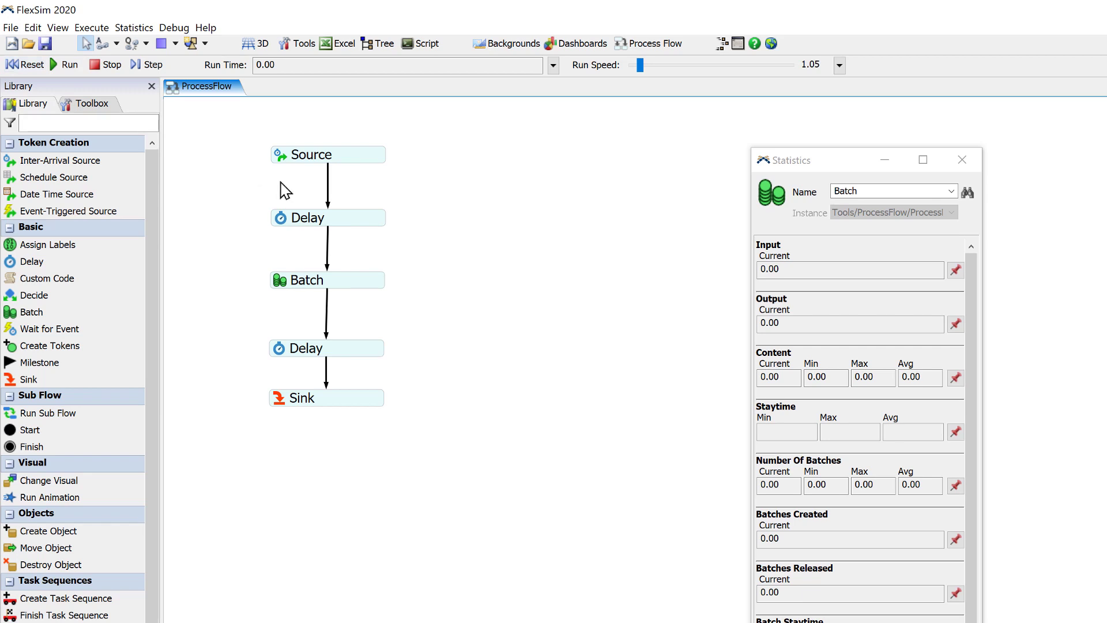
double_click(282, 282)
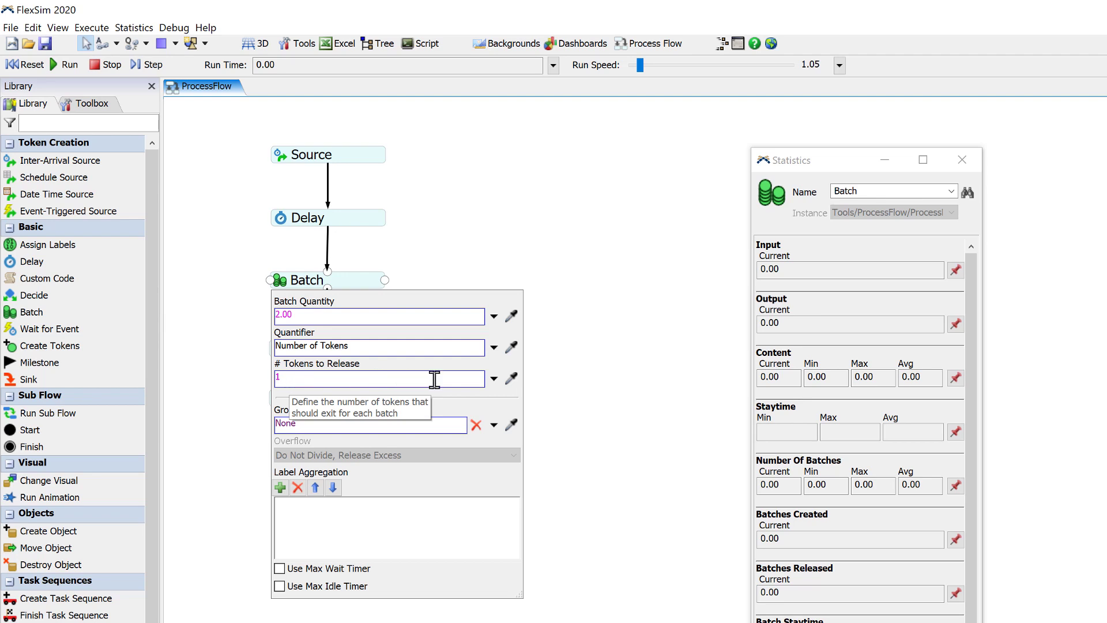
Set the Batch activity's number of tokens to release to Batch Quantity.
left_click(495, 379)
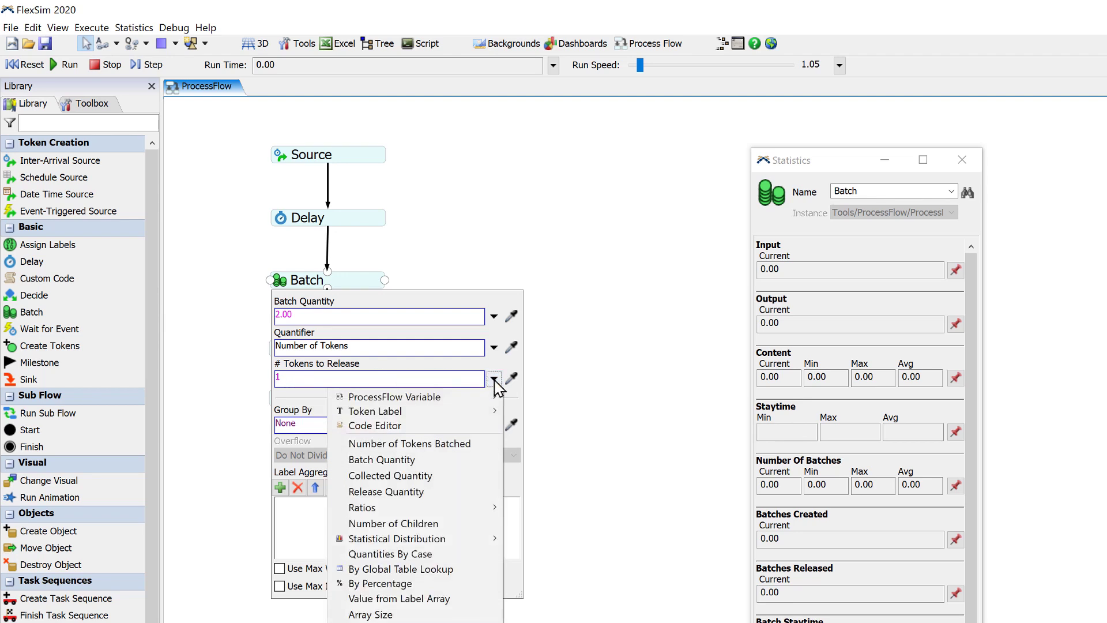
left_click(416, 460)
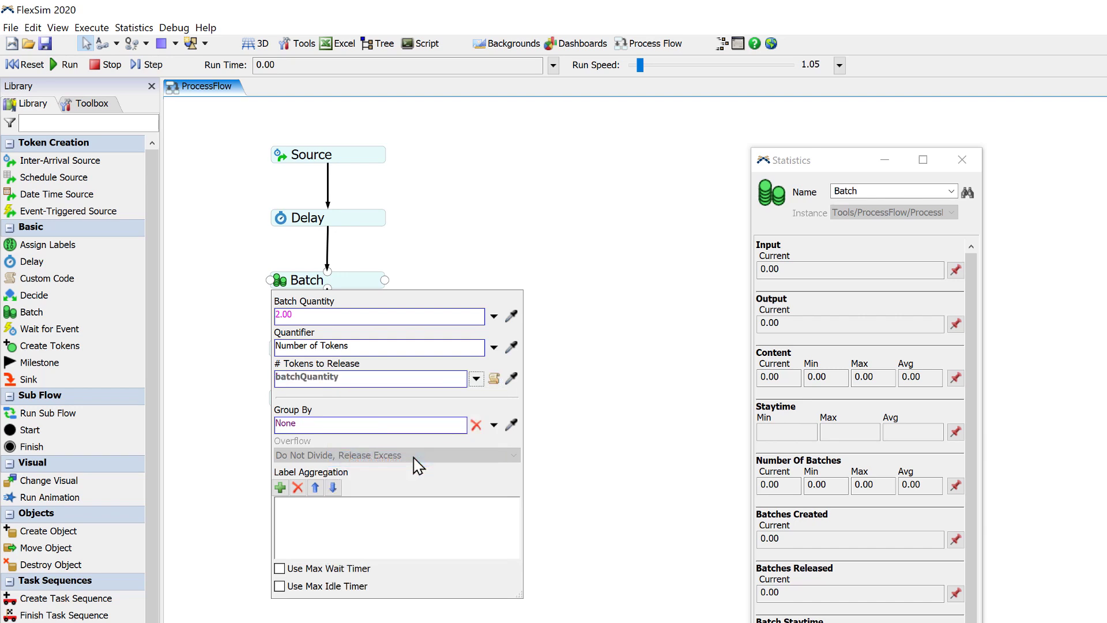
left_click(230, 353)
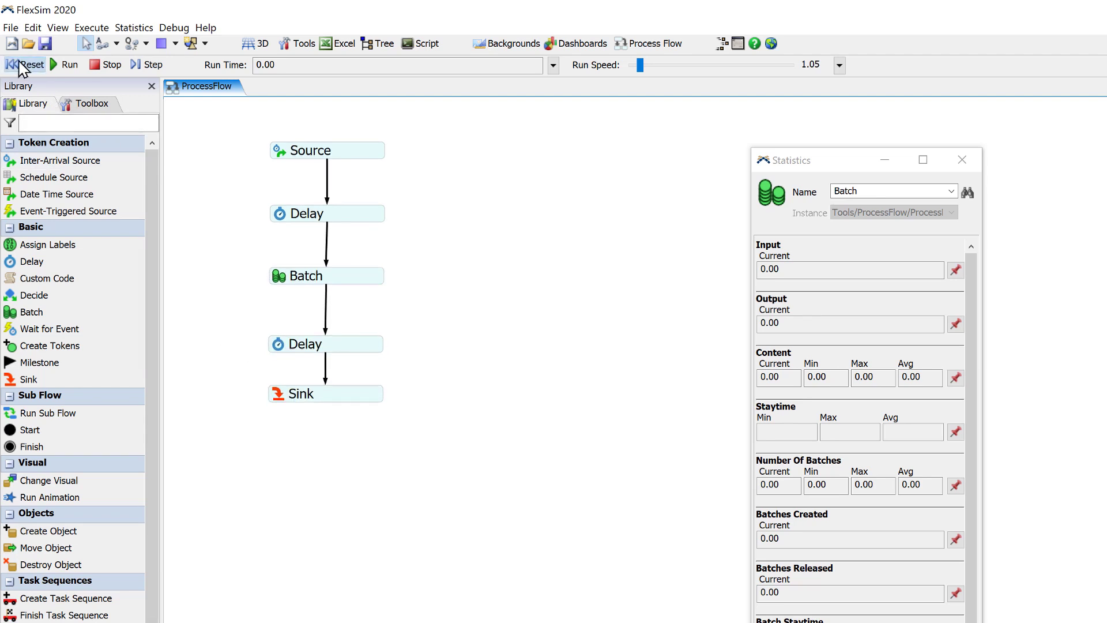
Run the model to watch how the Batch activity releases its tokens, and reset it.
left_click(68, 66)
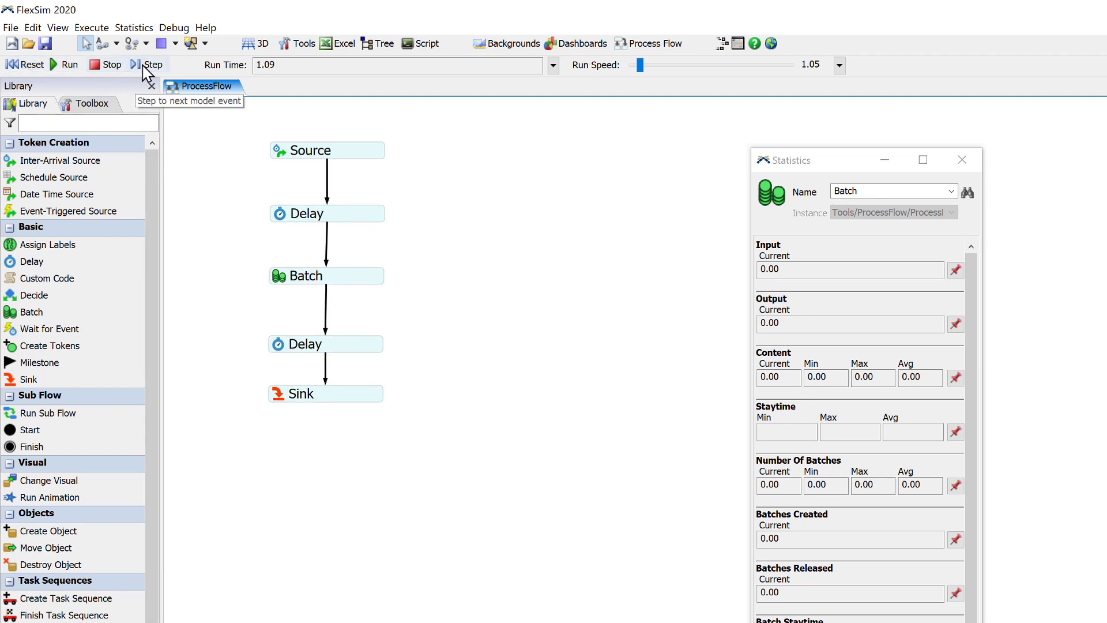
left_click(147, 65)
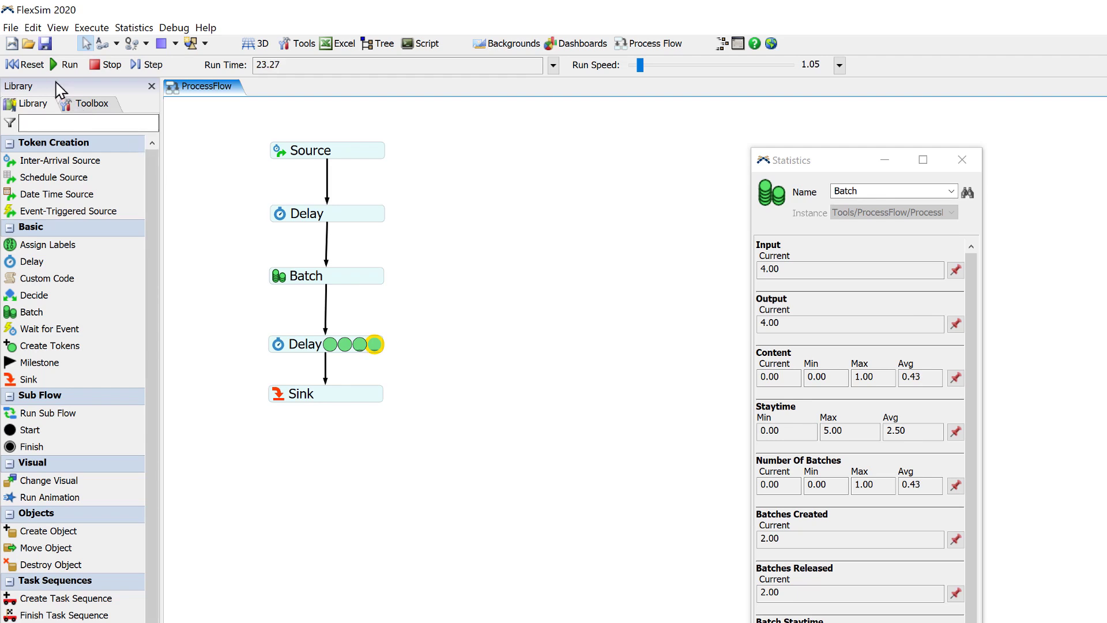
left_click(30, 65)
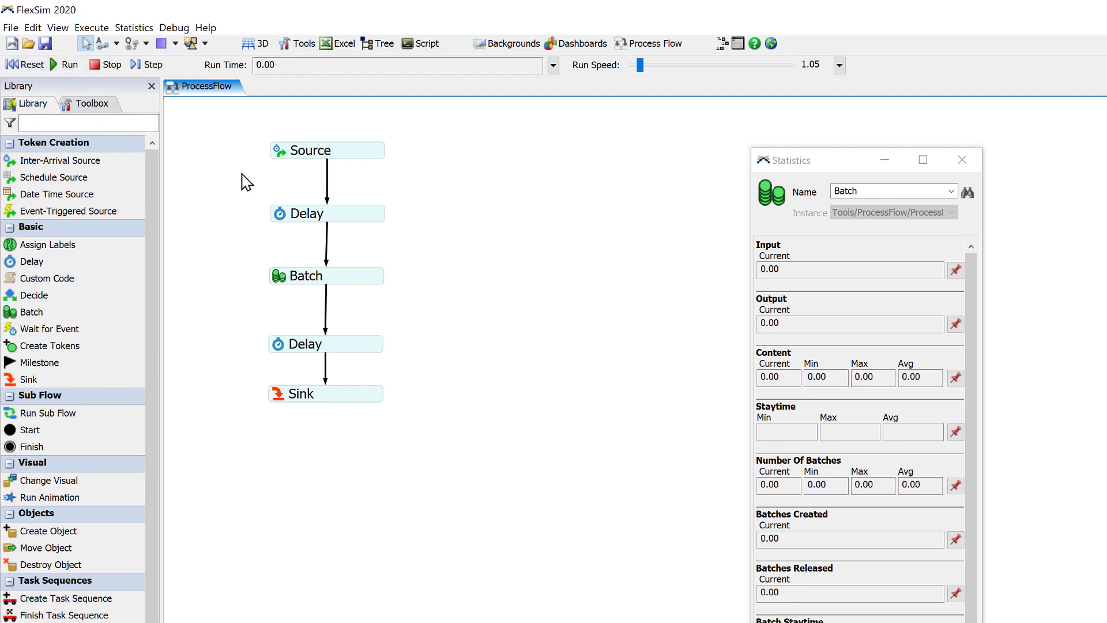
Add an Assign Labels activity directly beneath the Source in the same block.
left_click(308, 160)
double_click(306, 160)
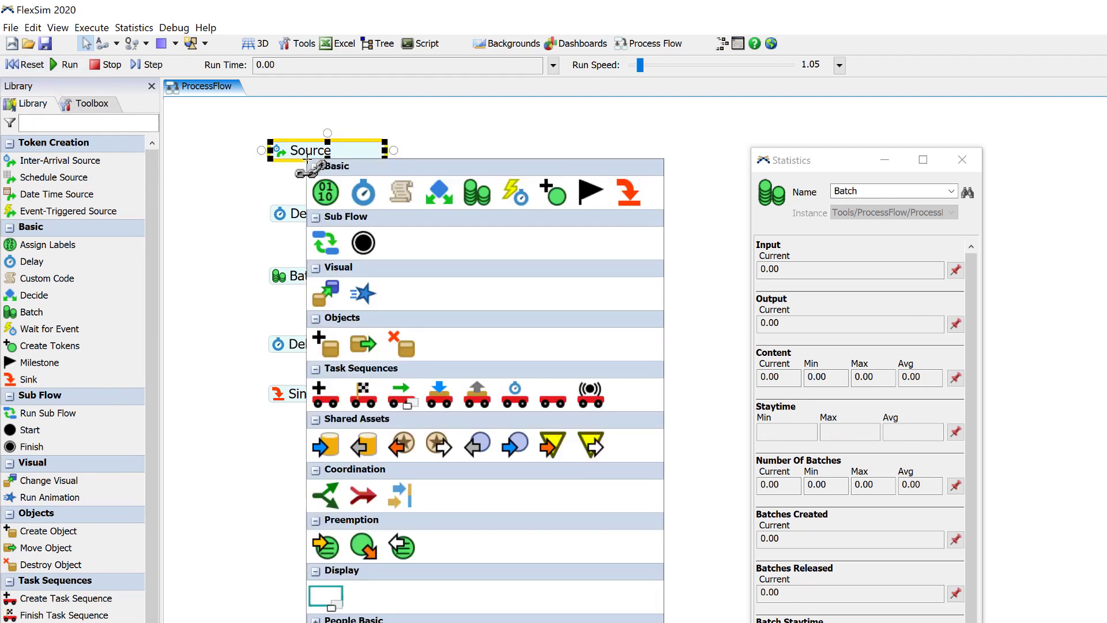
left_click(326, 193)
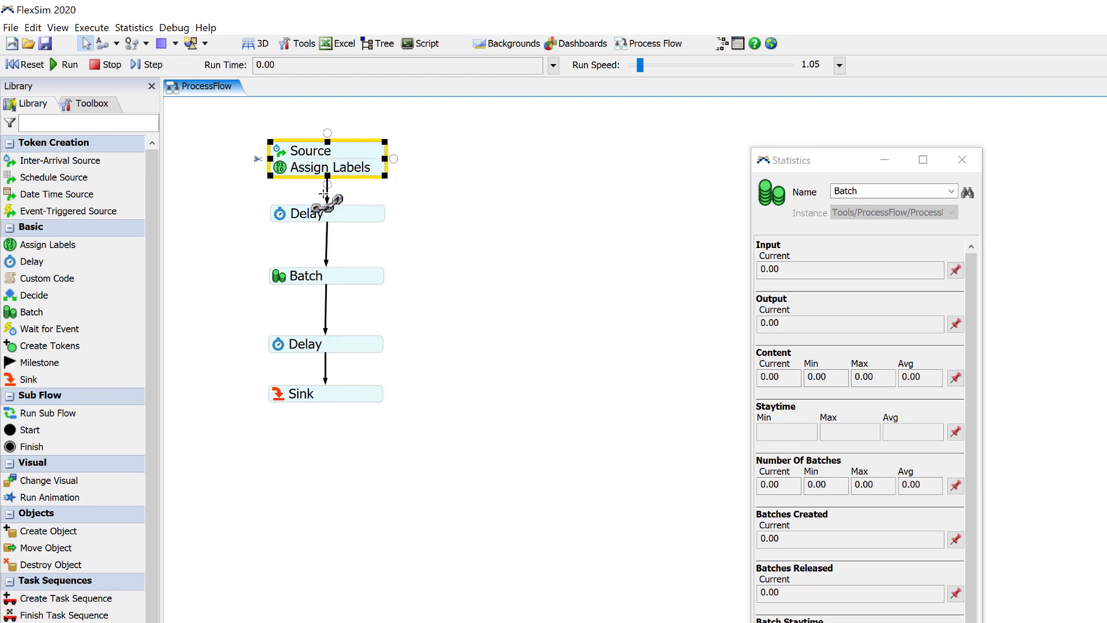
Name the label in the Assign Labels activity Weight.
double_click(278, 169)
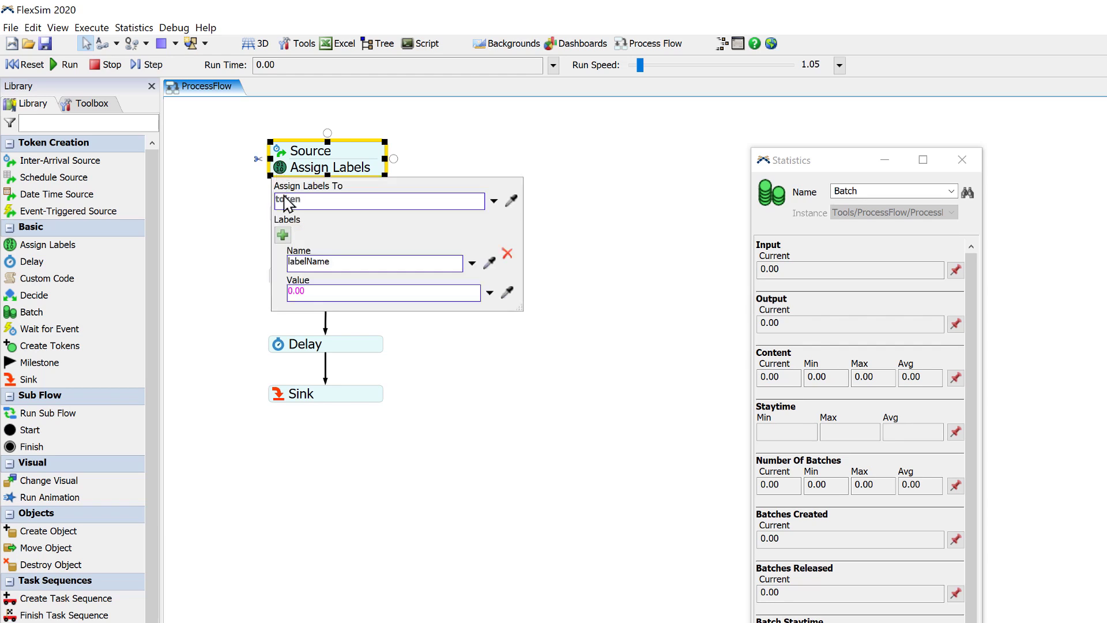
left_click(304, 262)
double_click(305, 262)
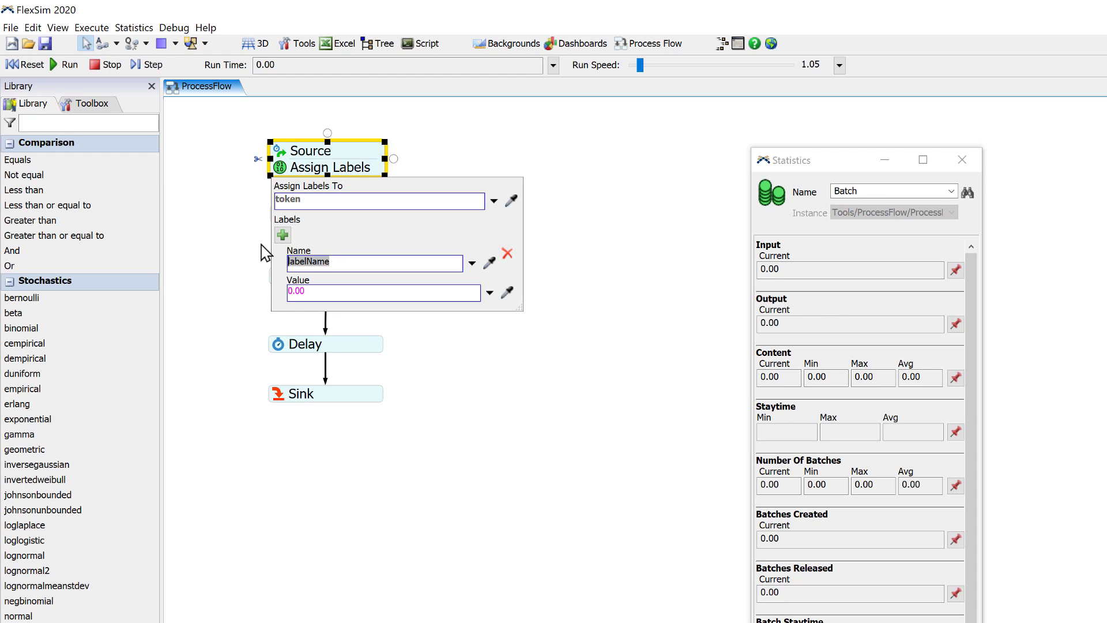
type("Weight")
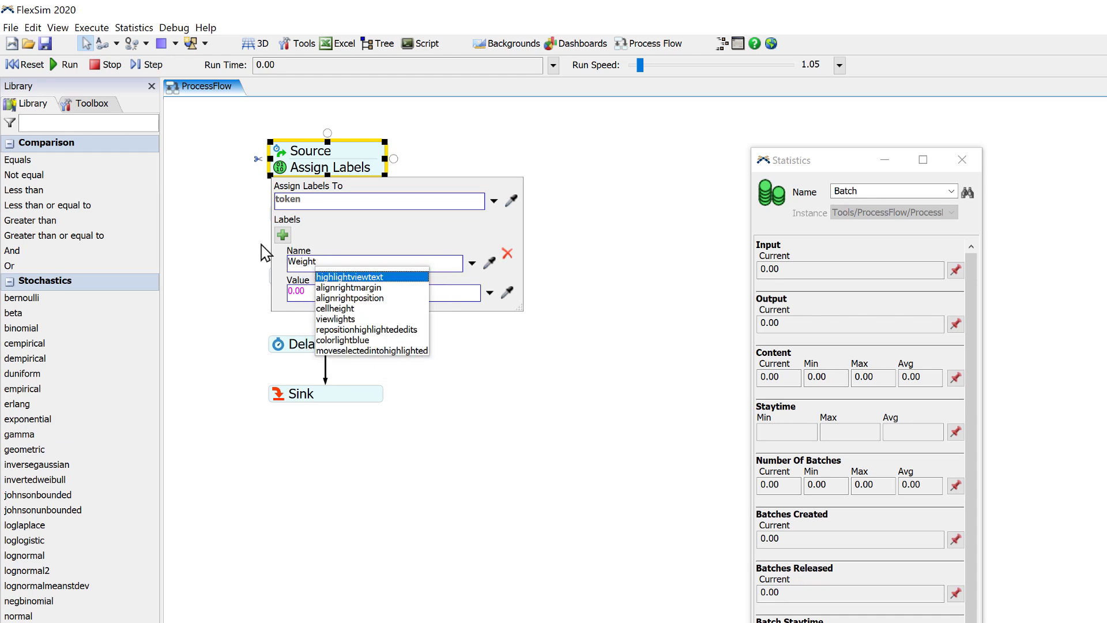
left_click(353, 228)
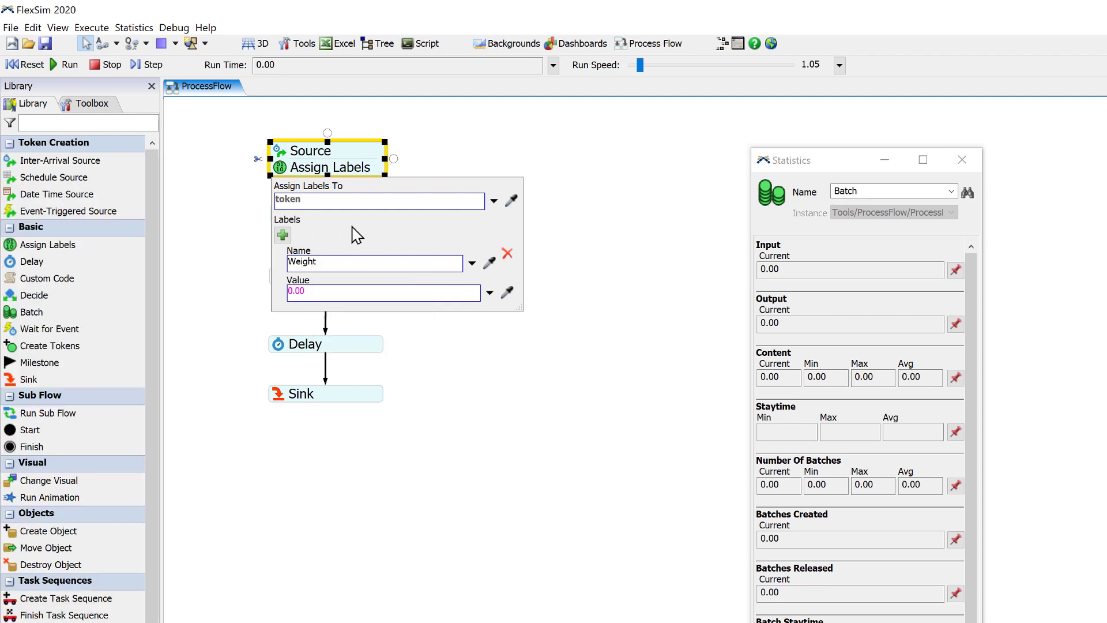
Set the Weight label's value to a discrete uniform (duniform) distribution with minimum 1 and maximum 10.
left_click(489, 294)
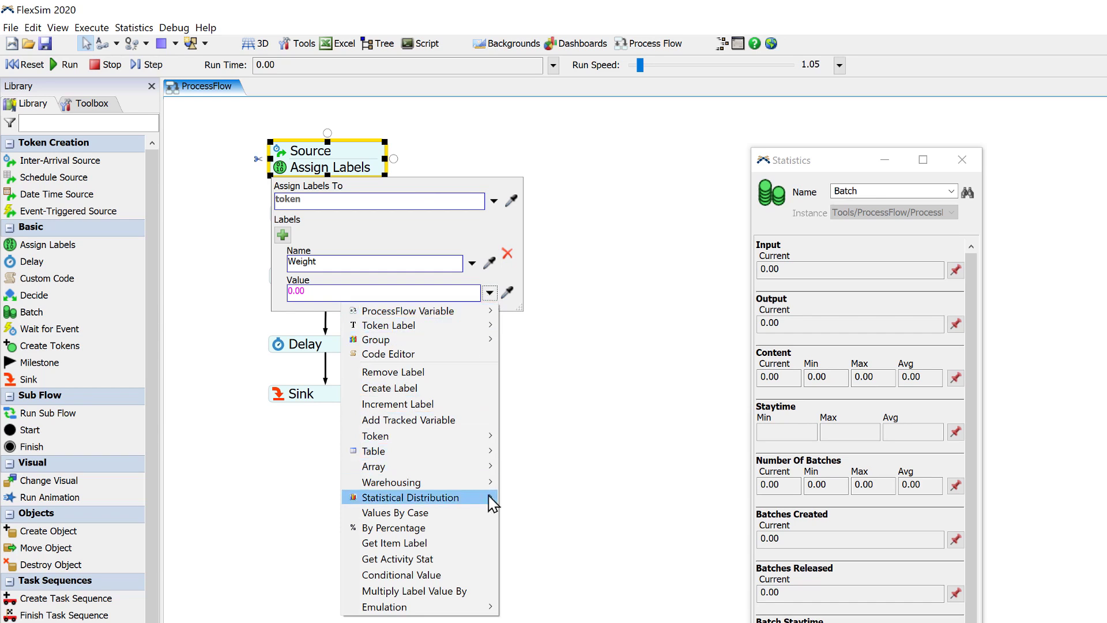
mouse_move(493, 501)
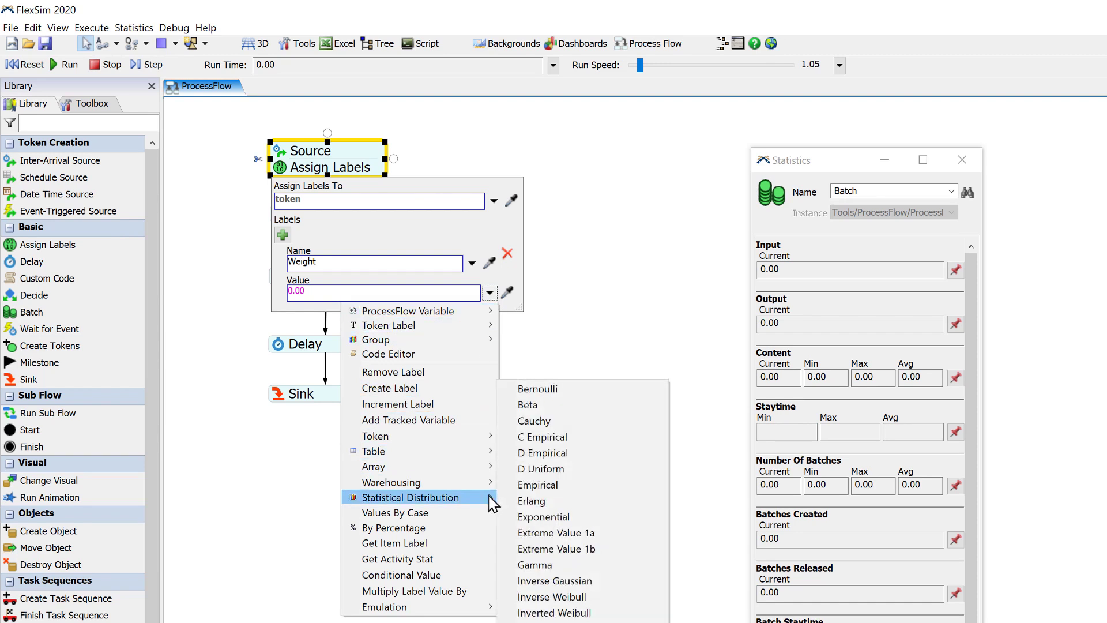
left_click(539, 474)
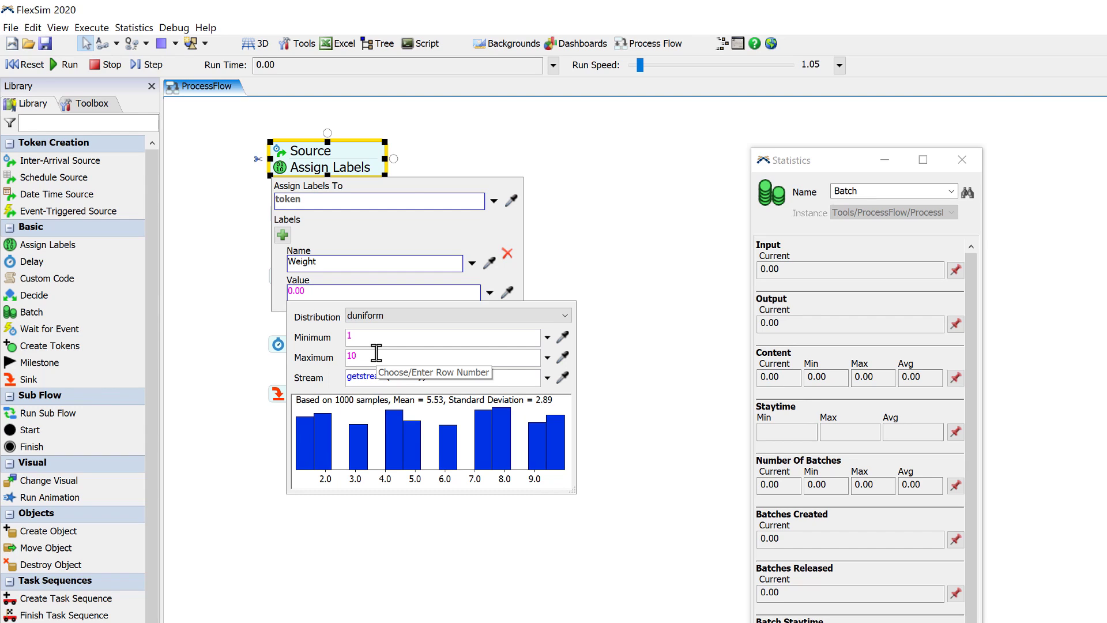
left_click(217, 316)
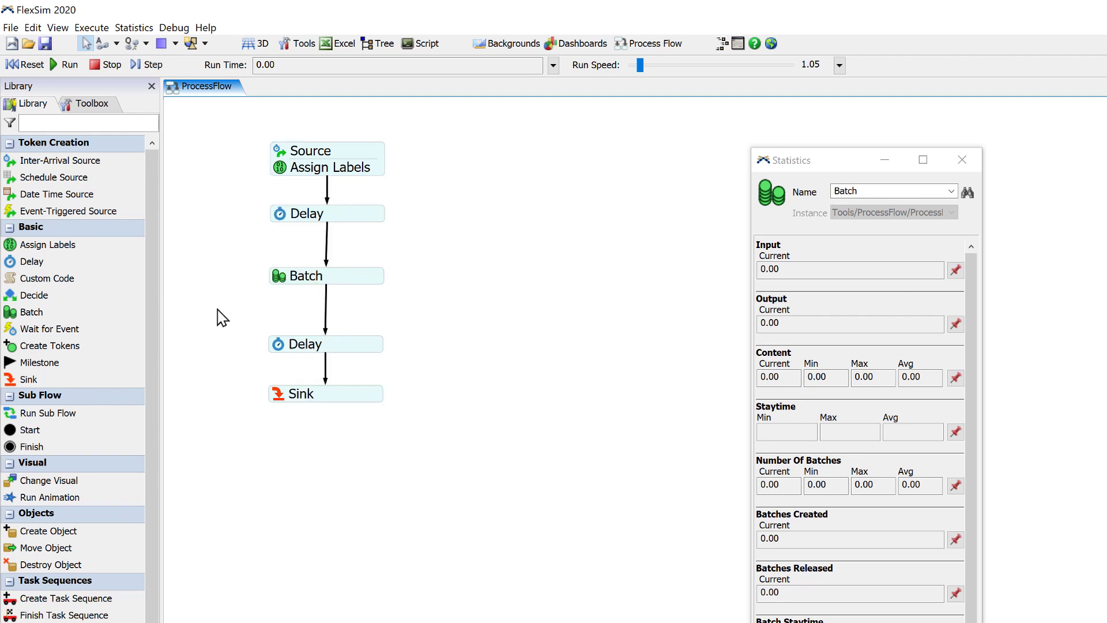
Set the Batch activity's quantifier to the token label Weight and its batch quantity to 20.
left_click(281, 280)
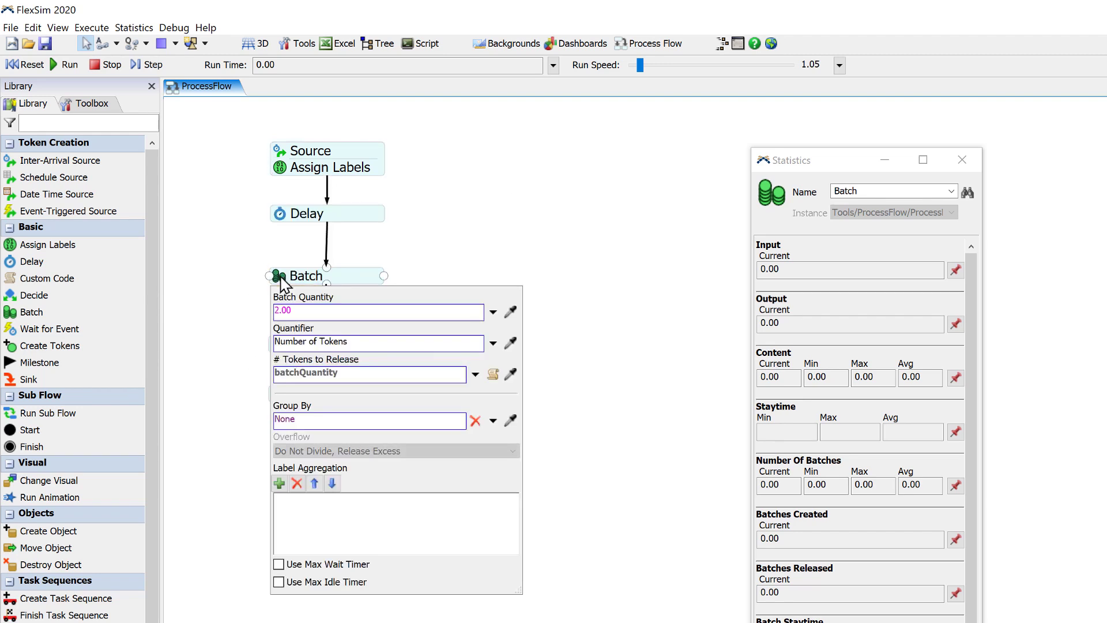
left_click(493, 344)
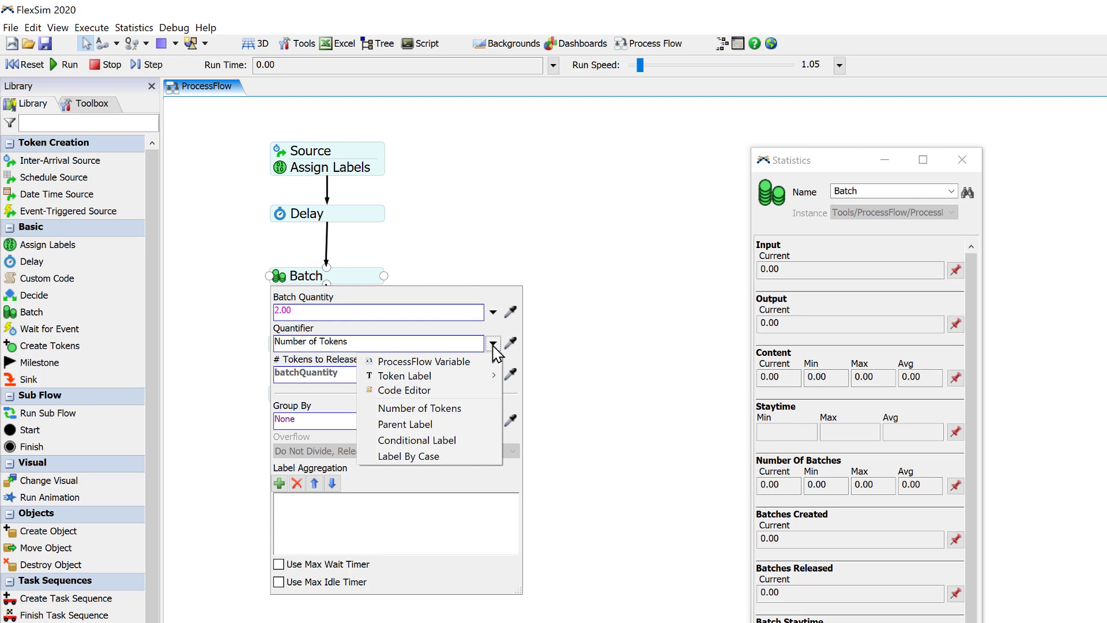
mouse_move(493, 376)
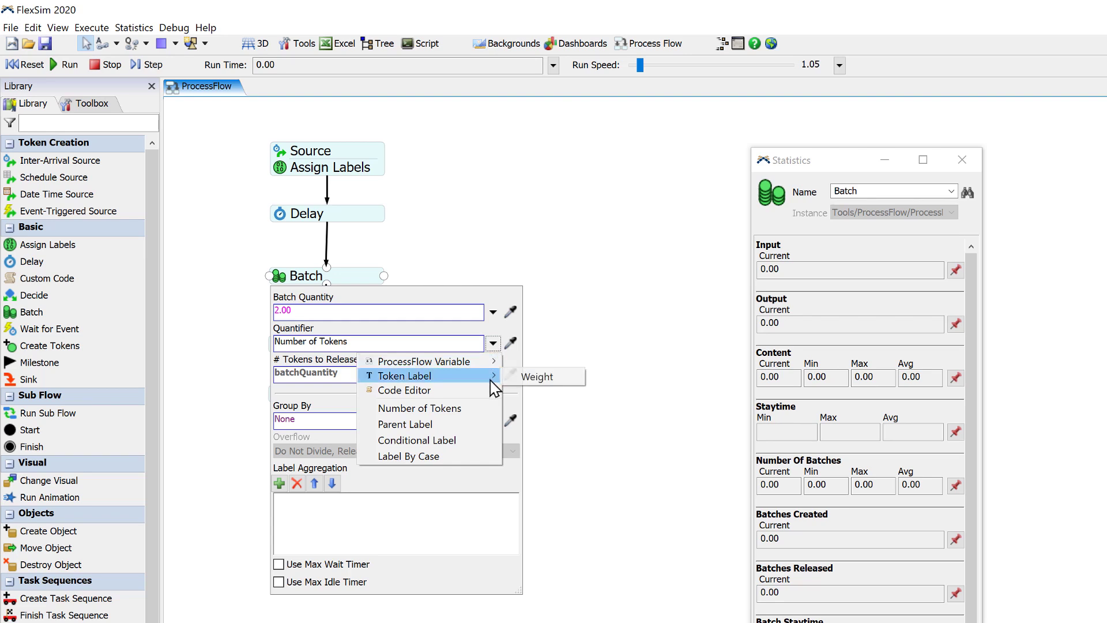
left_click(561, 379)
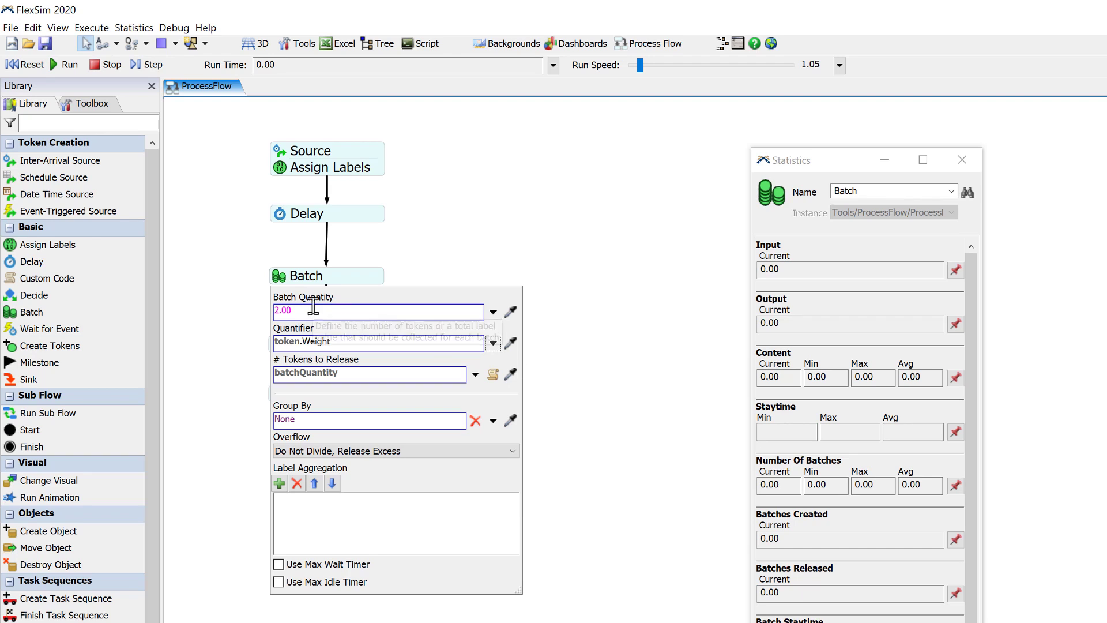
left_click_drag(314, 310, 262, 308)
type("20")
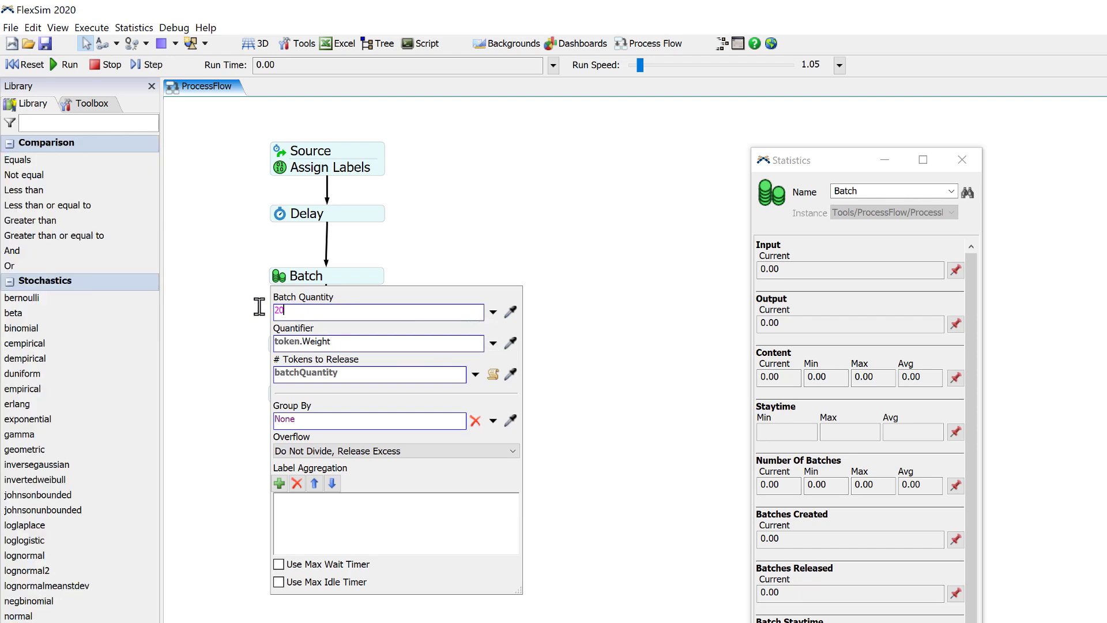
left_click(222, 328)
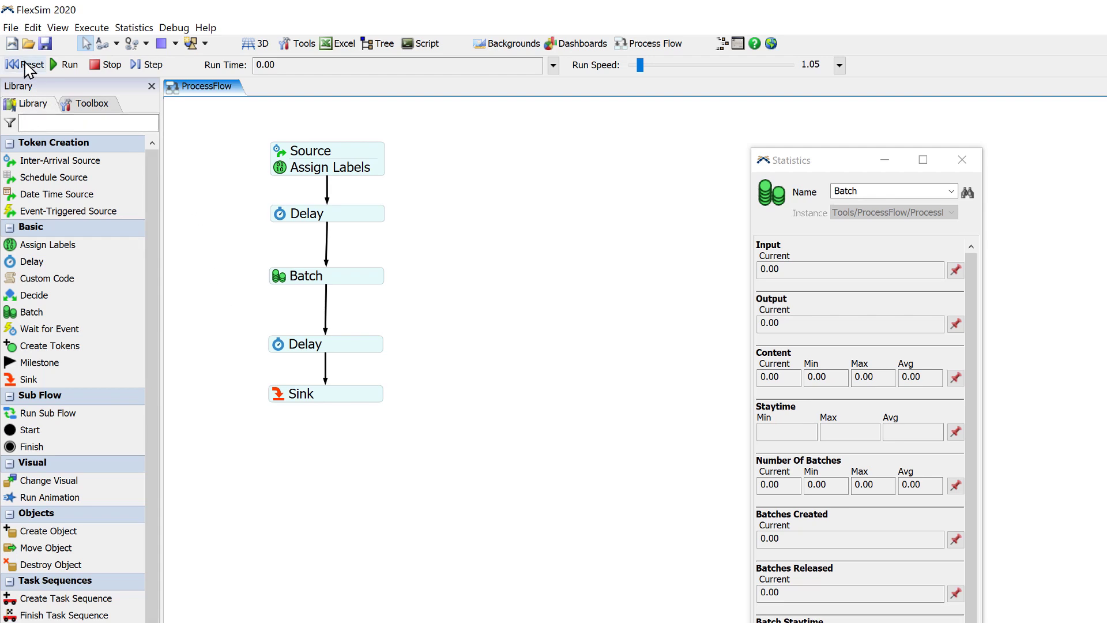
Set the Batch activity's number of tokens to release to 1.
left_click(280, 281)
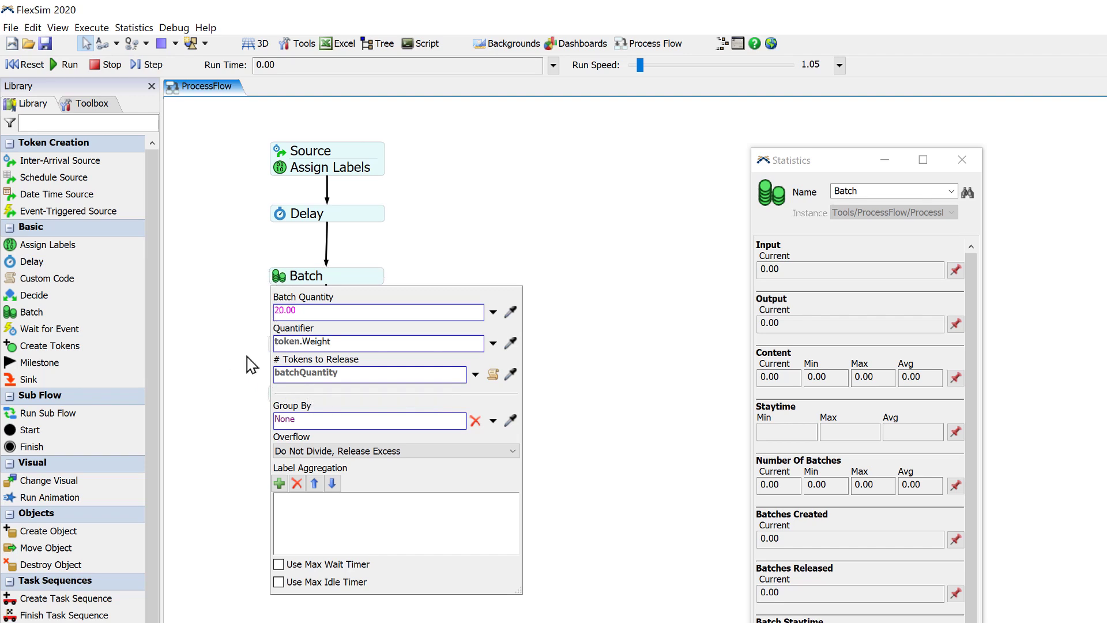
left_click(381, 374)
key("ctrl+a")
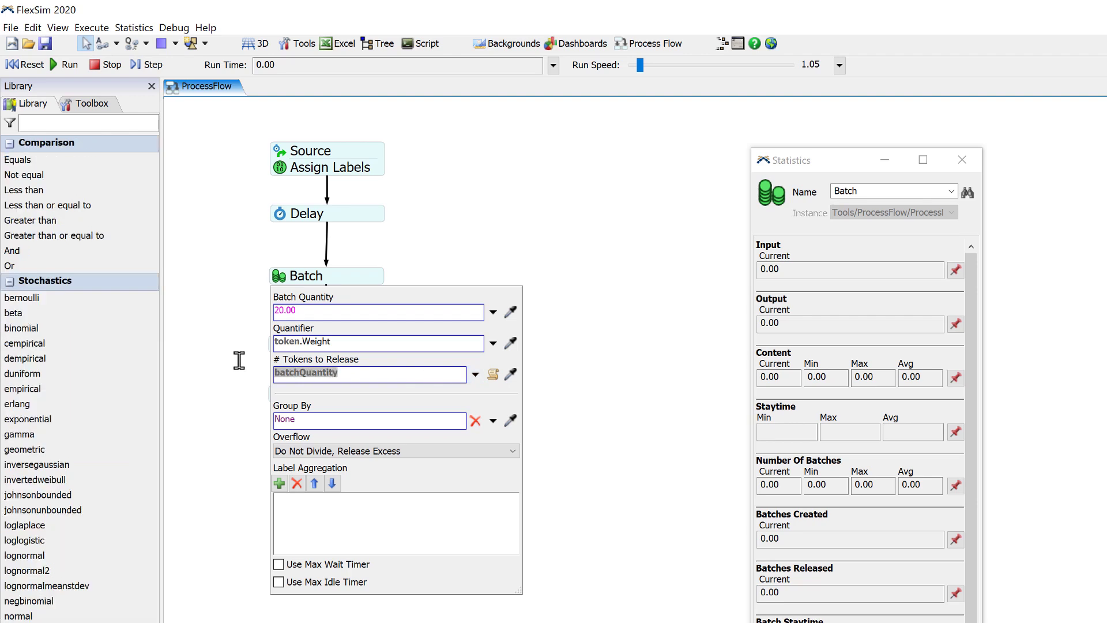
type("1")
left_click(236, 329)
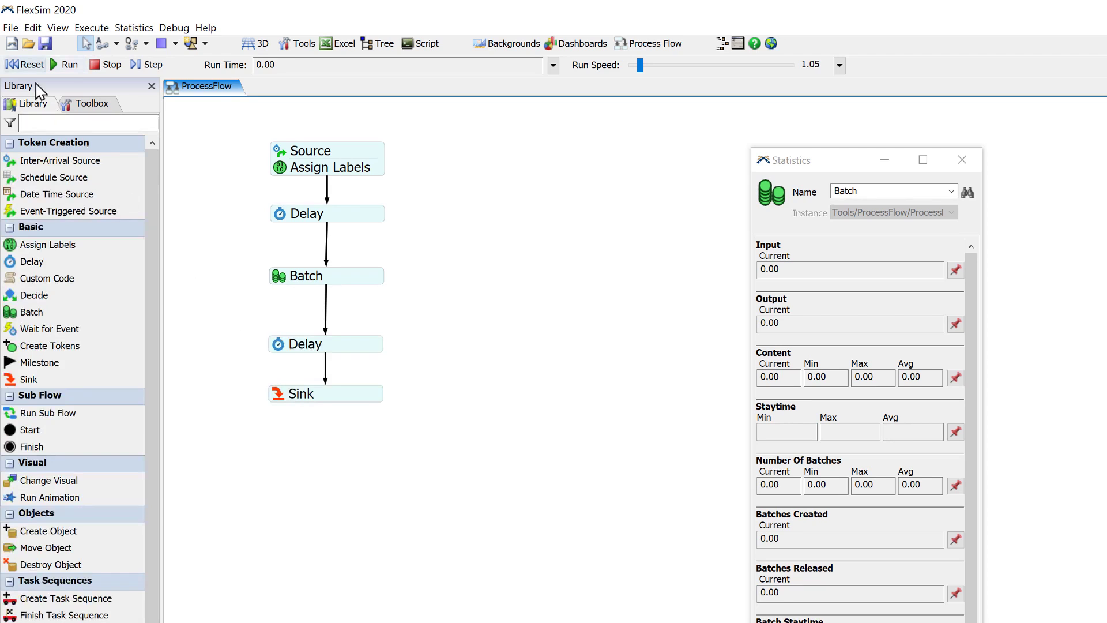
Run the model from a reset, stop to inspect the token in the first Delay, and resume the run.
left_click(18, 63)
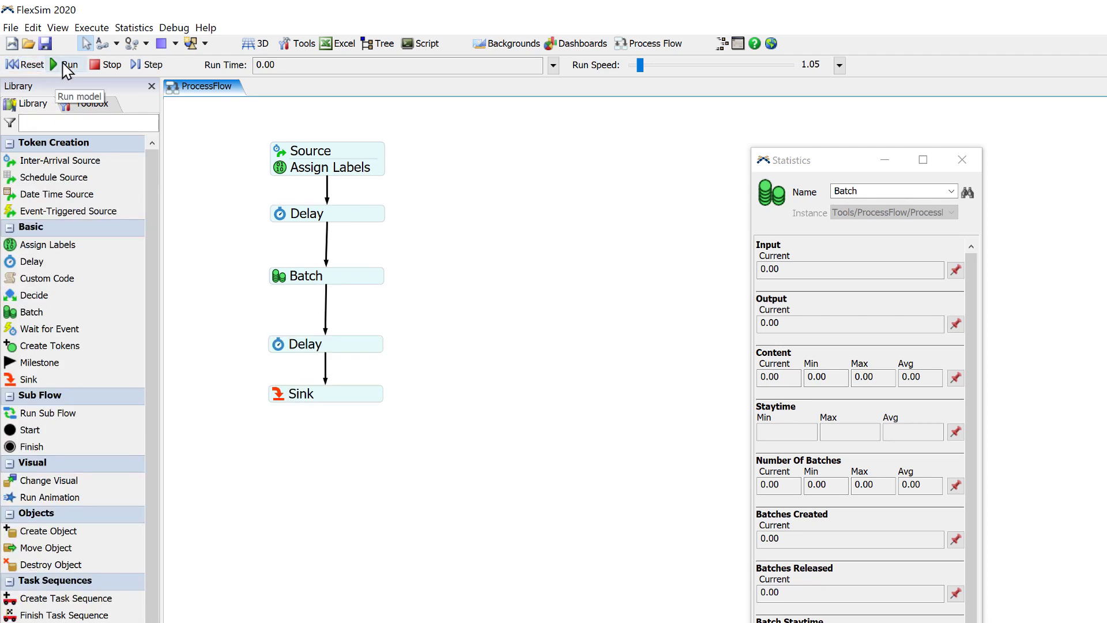
left_click(64, 65)
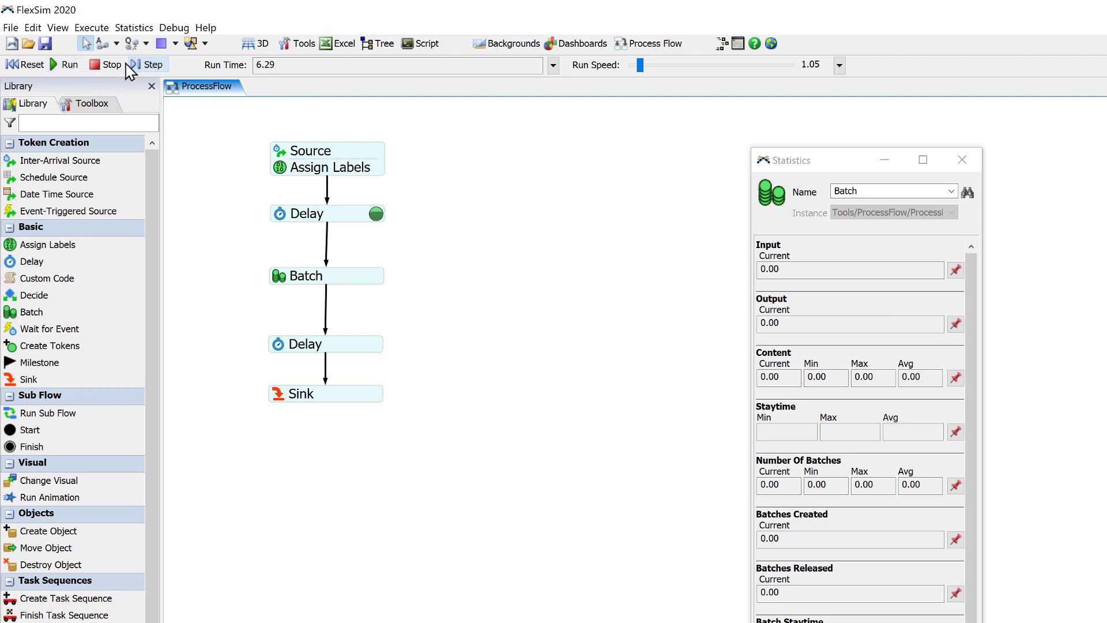
left_click(108, 65)
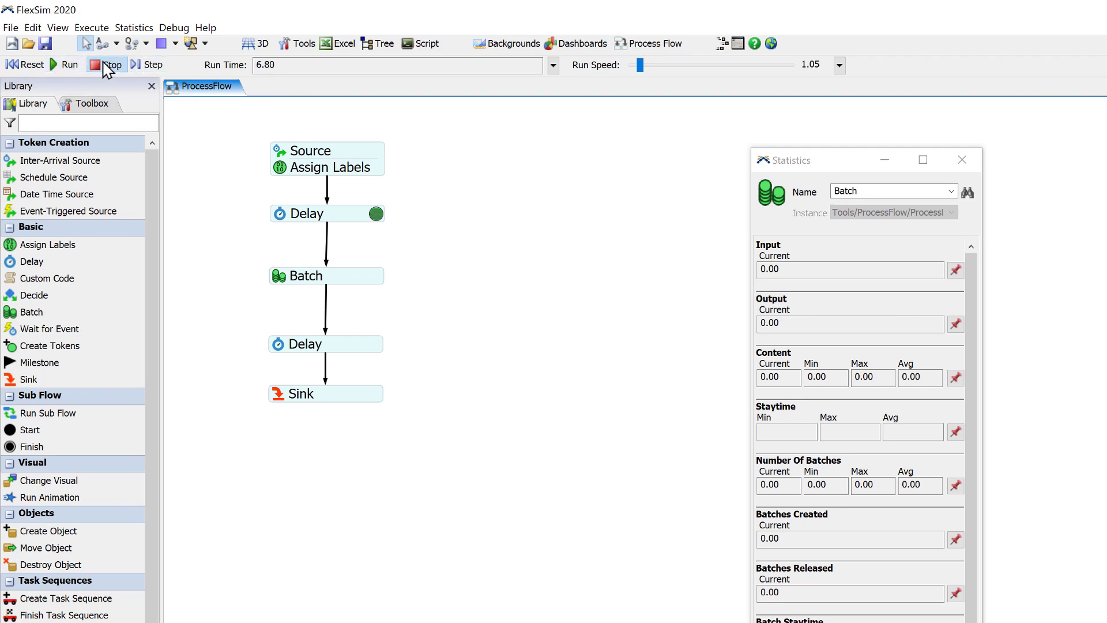
left_click(376, 214)
left_click(66, 66)
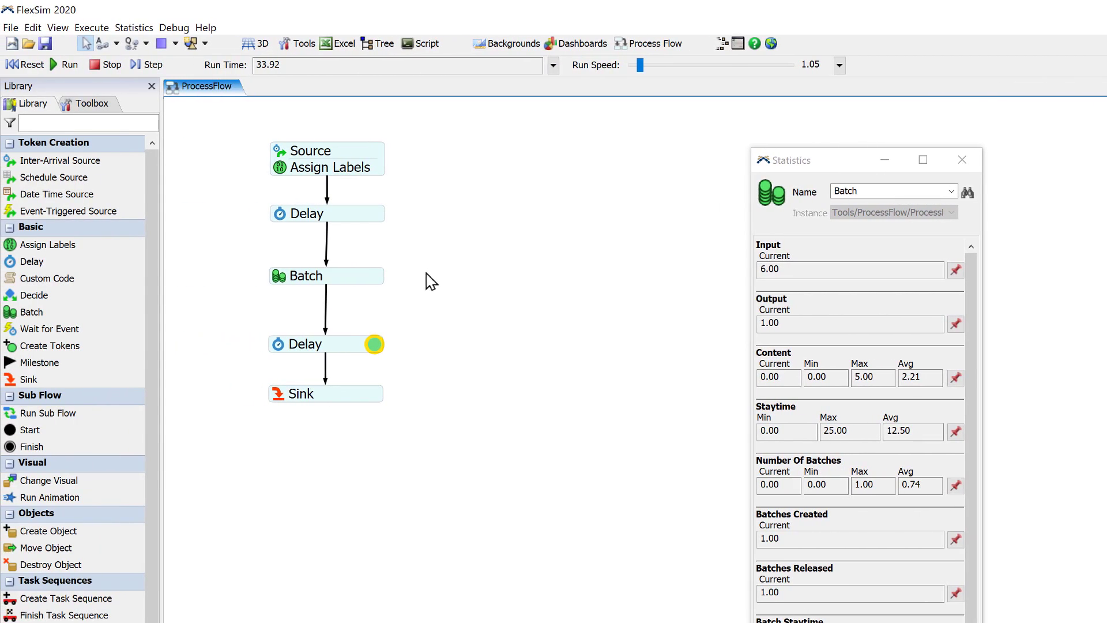
Set the Batch activity's overflow handling to Destroy Excess Quantity.
left_click(303, 277)
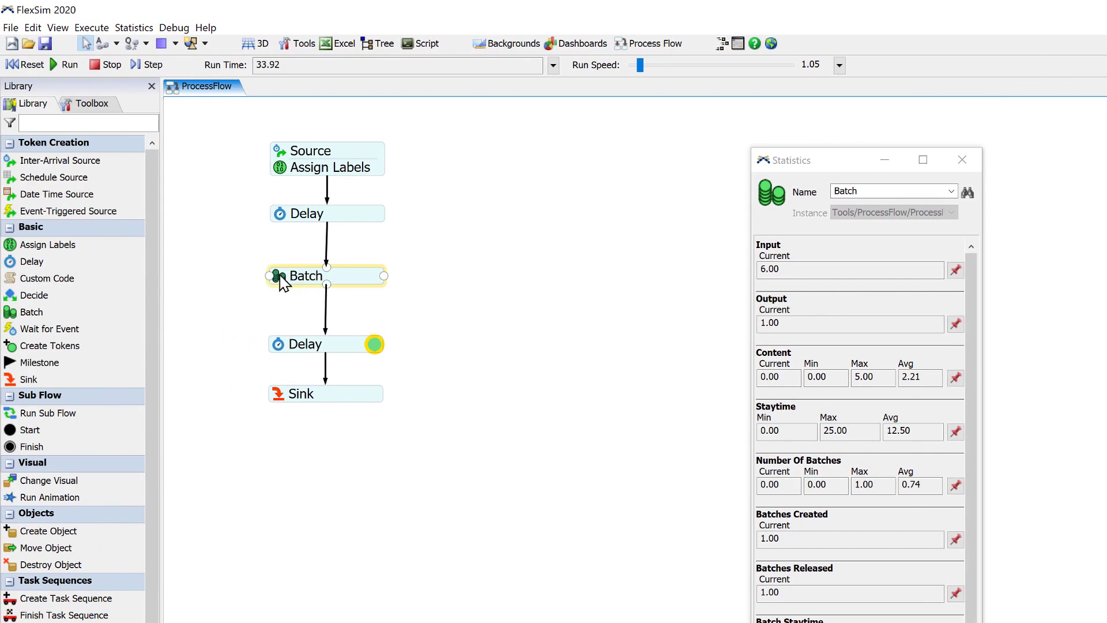
double_click(280, 276)
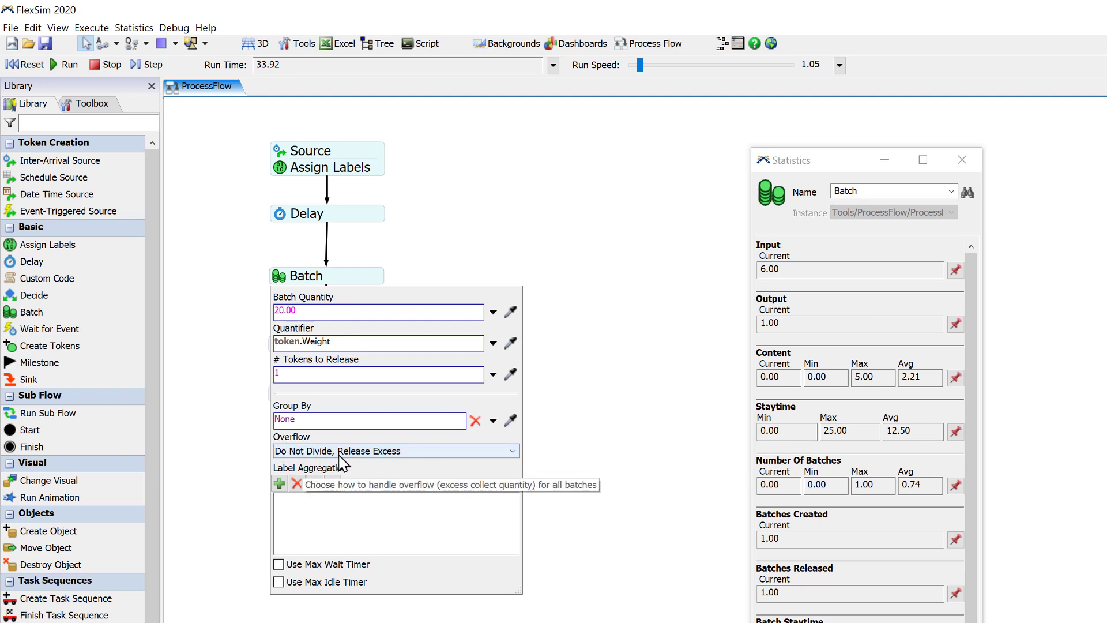
left_click(430, 456)
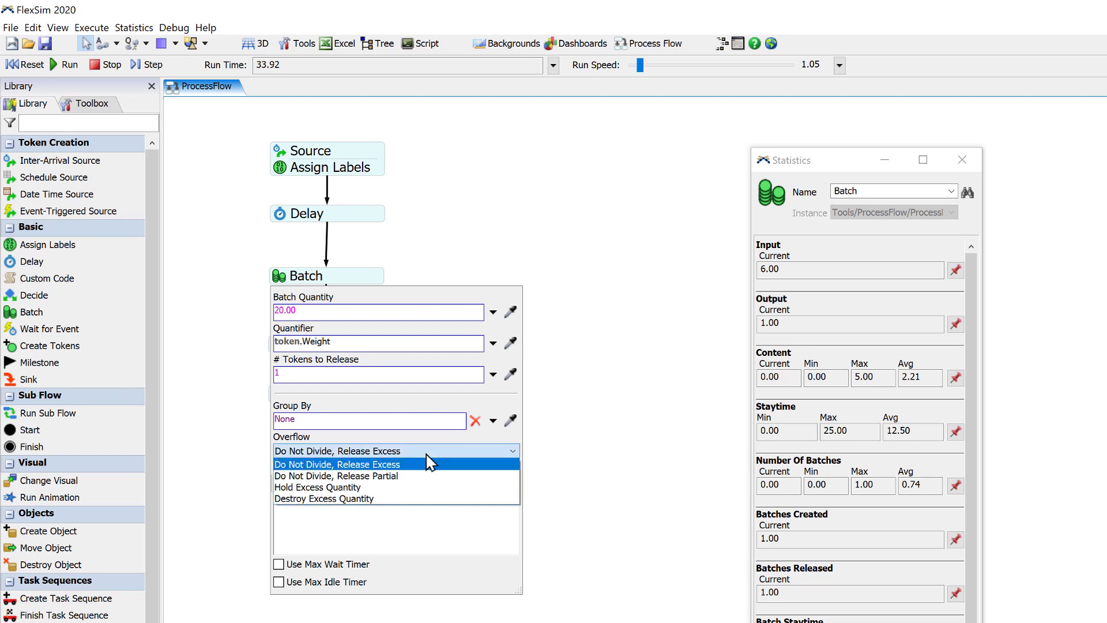
left_click(378, 500)
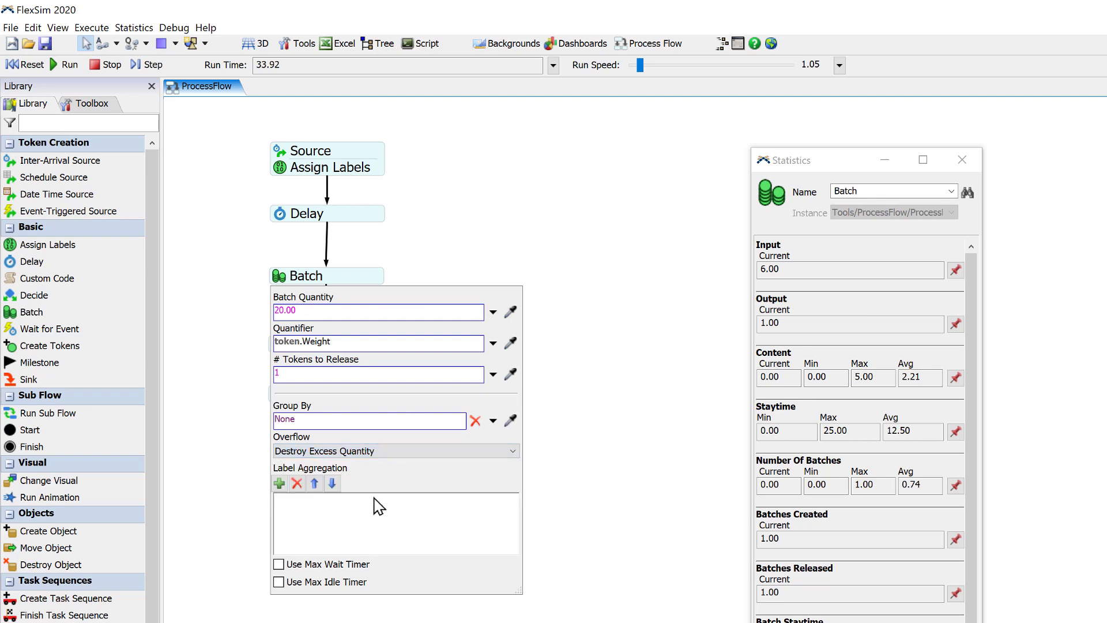
Add a label aggregation to the Batch activity from label Weight to label Weight using SUM.
left_click(279, 485)
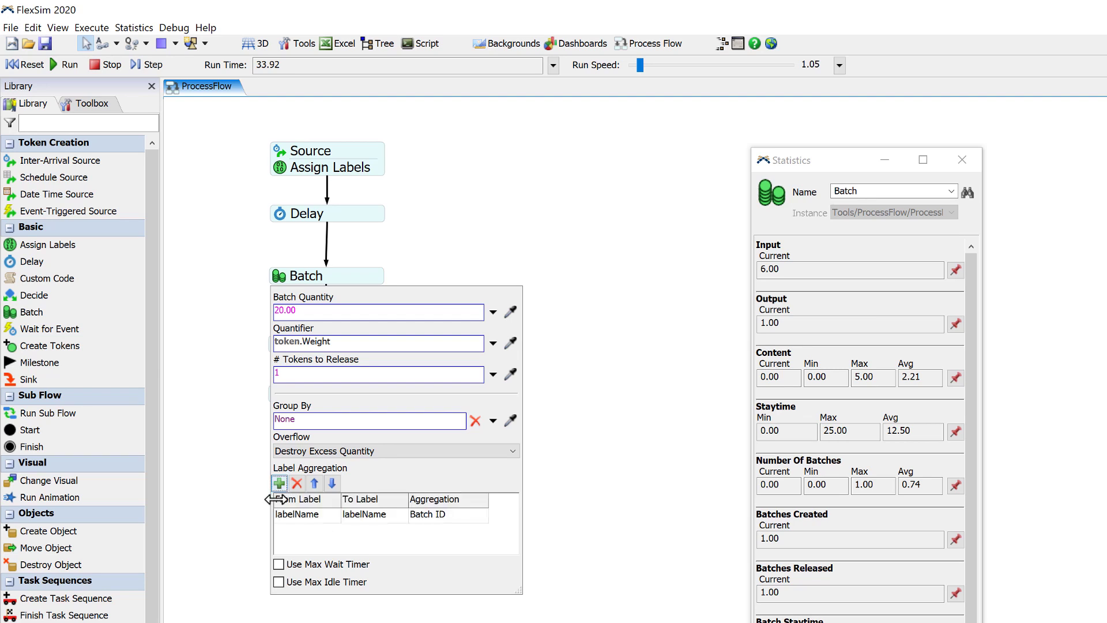
double_click(307, 517)
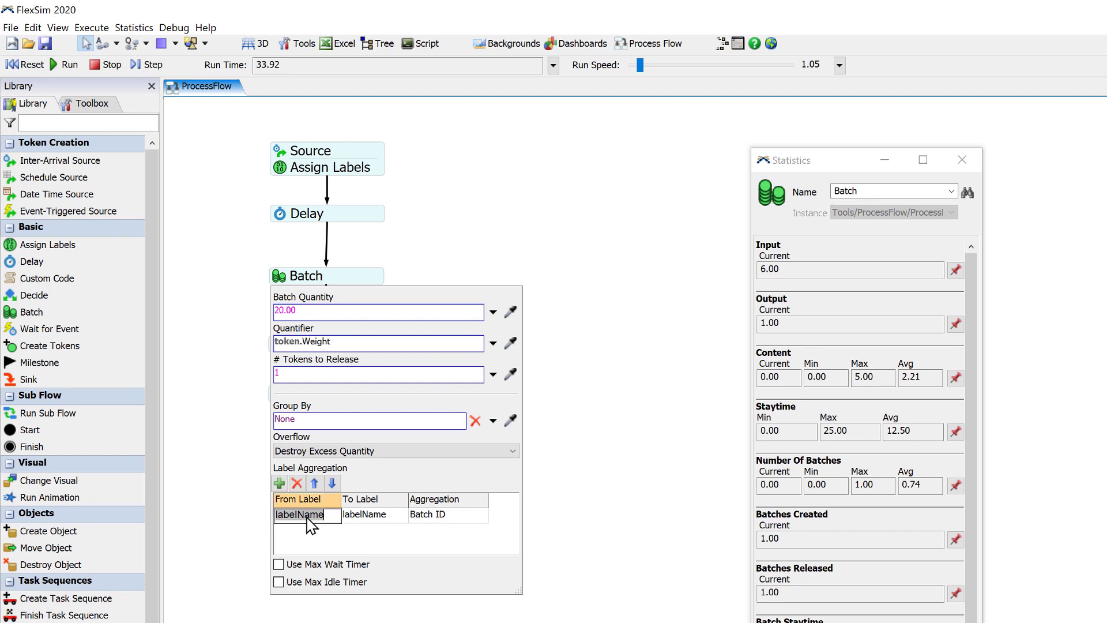
type("Weight")
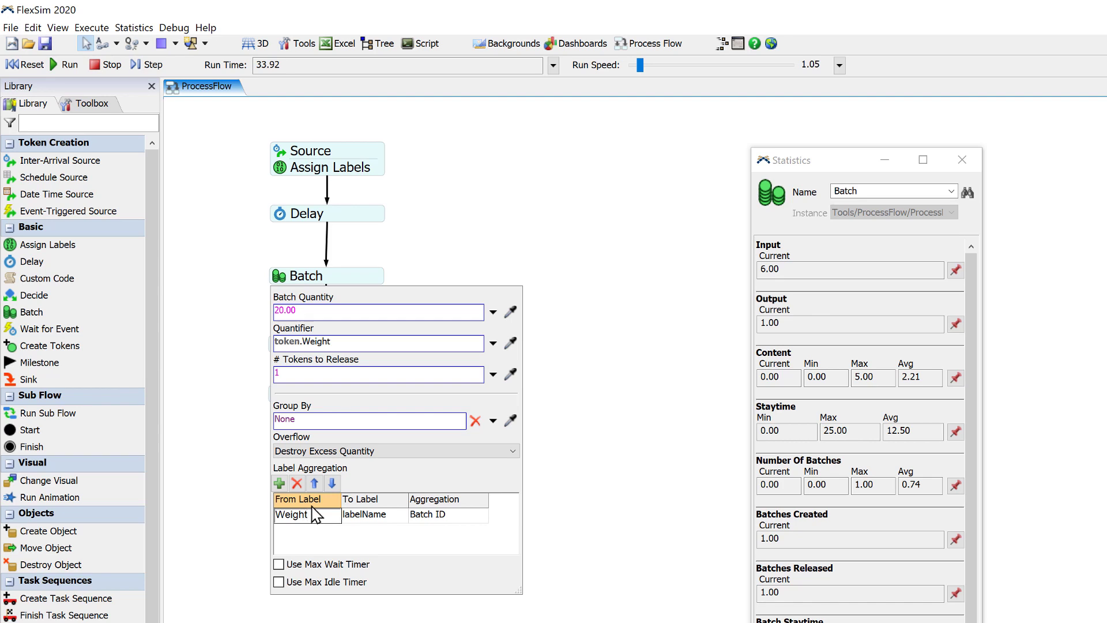
left_click(373, 519)
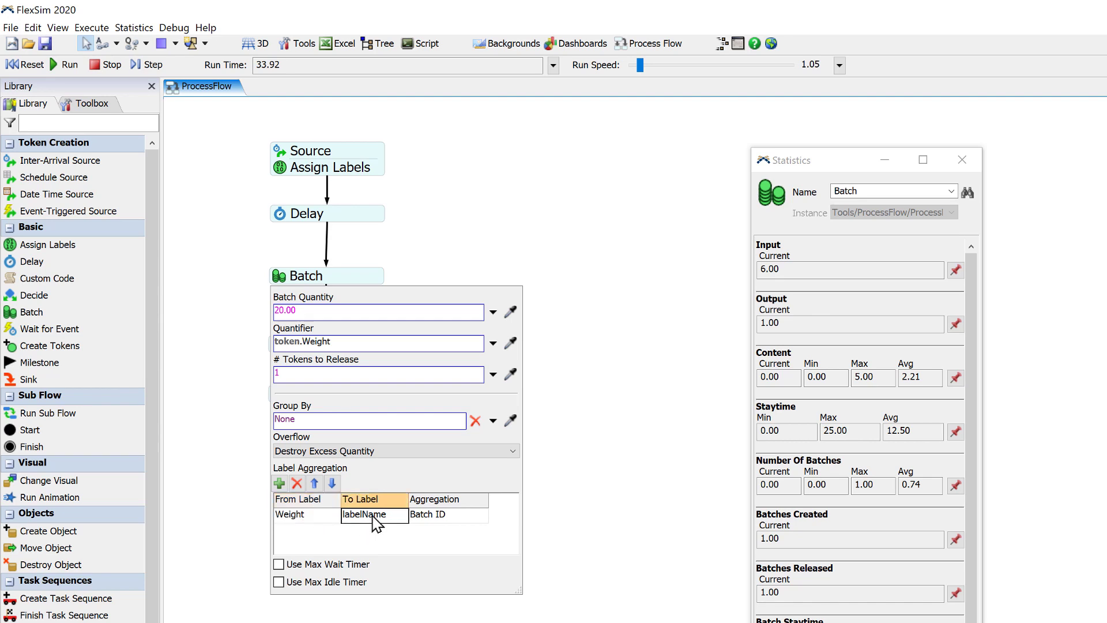
left_click(374, 519)
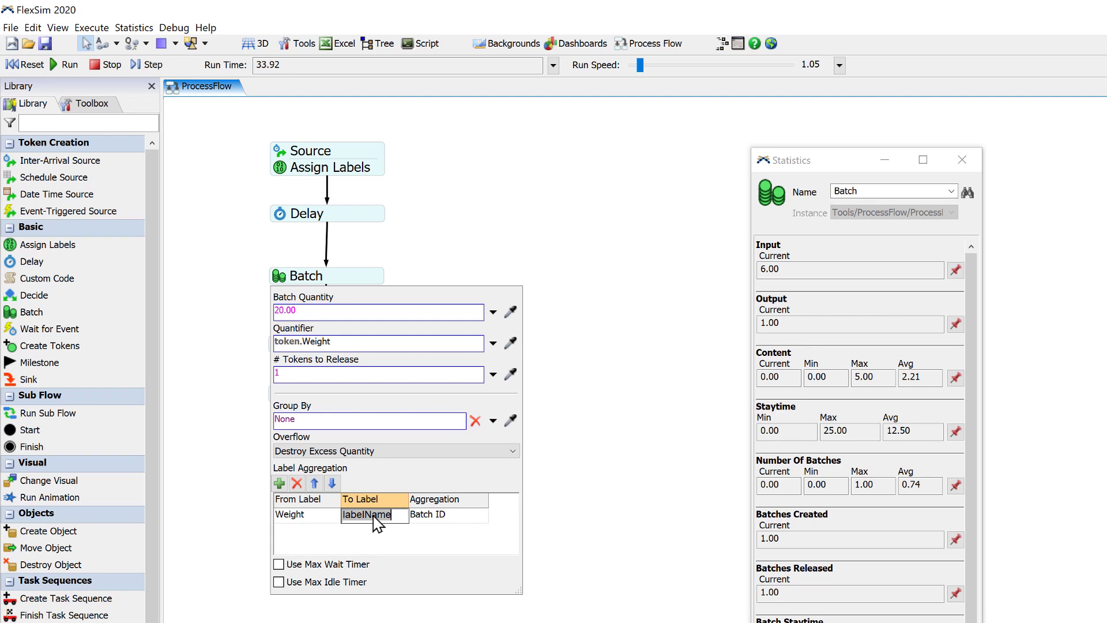
type("Weight")
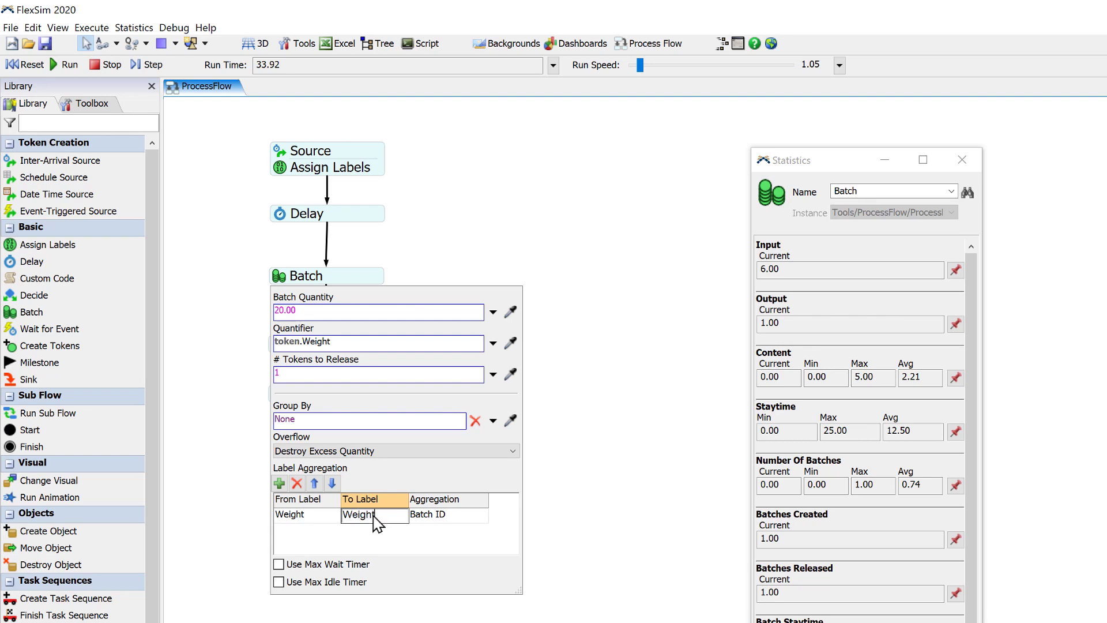
left_click(433, 517)
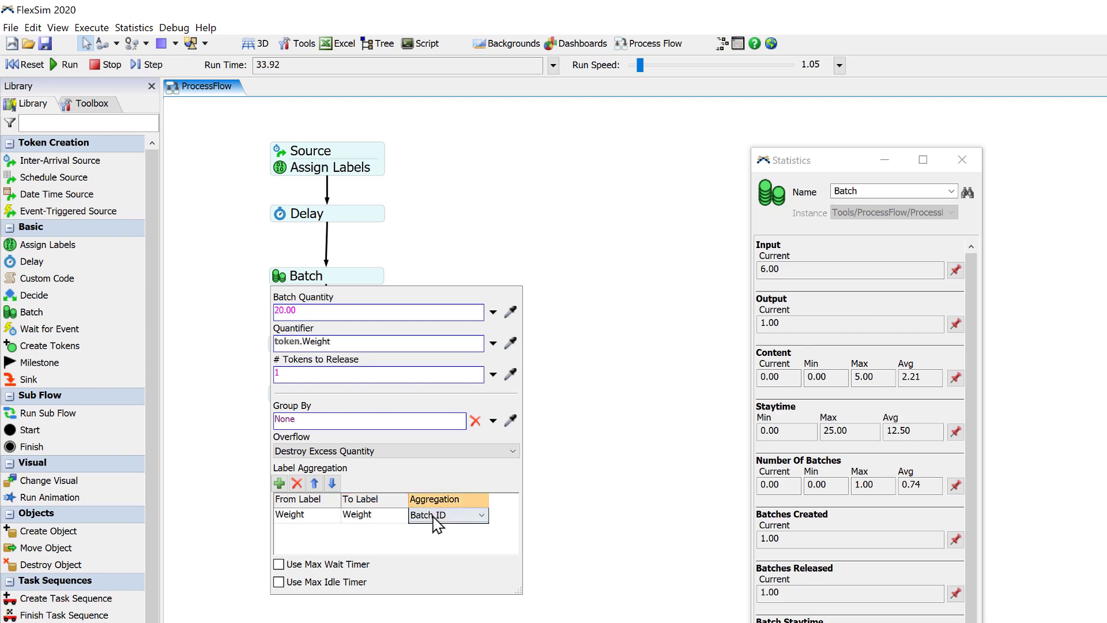
left_click(483, 515)
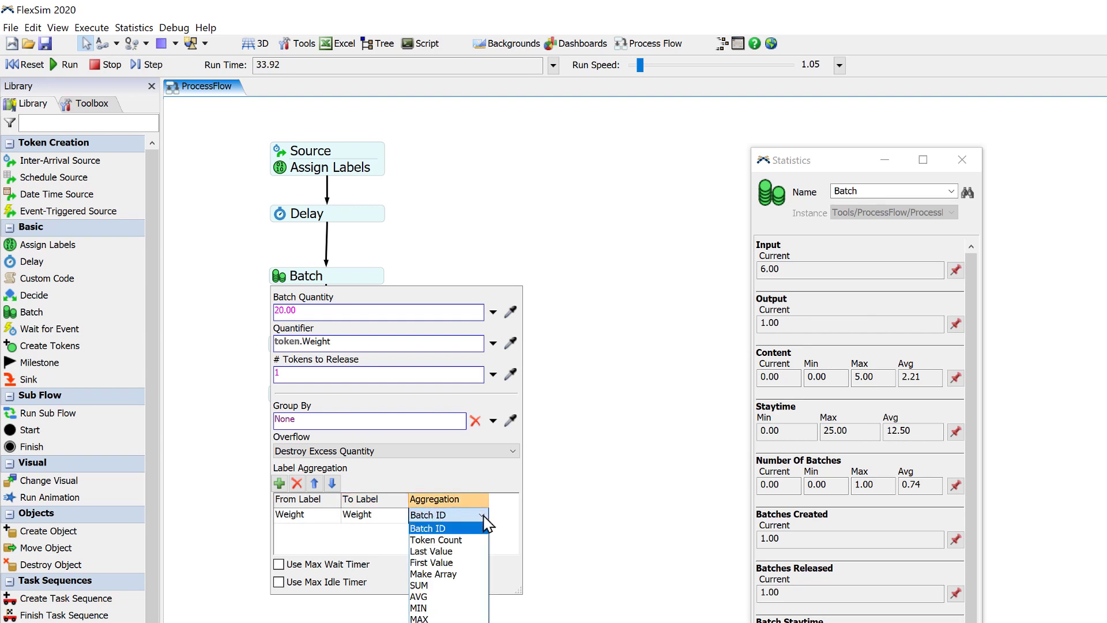
left_click(471, 586)
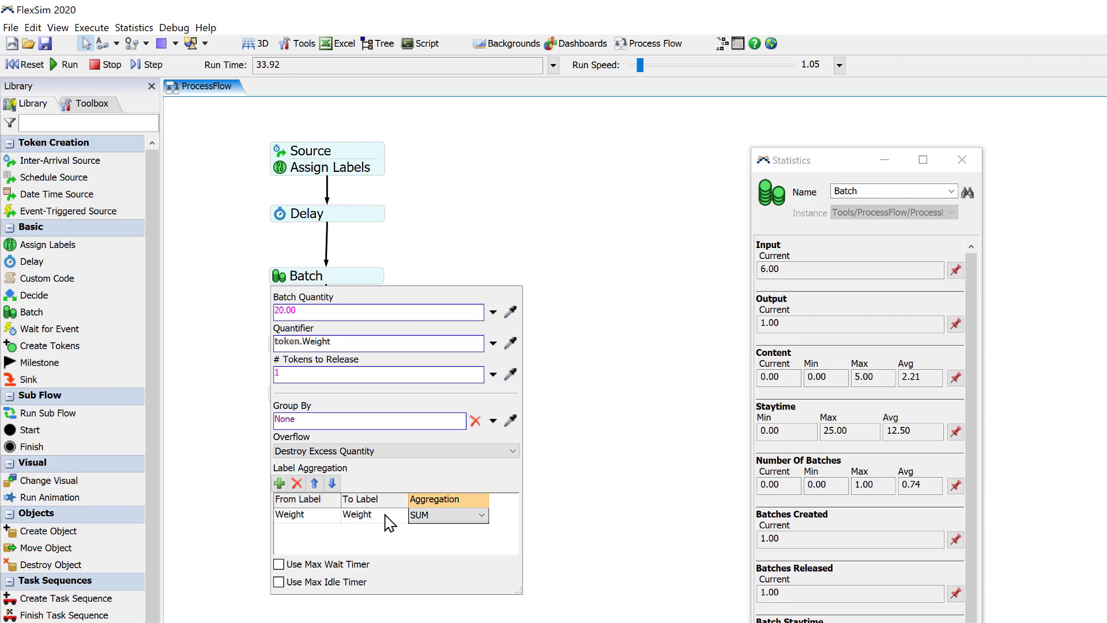
left_click(290, 369)
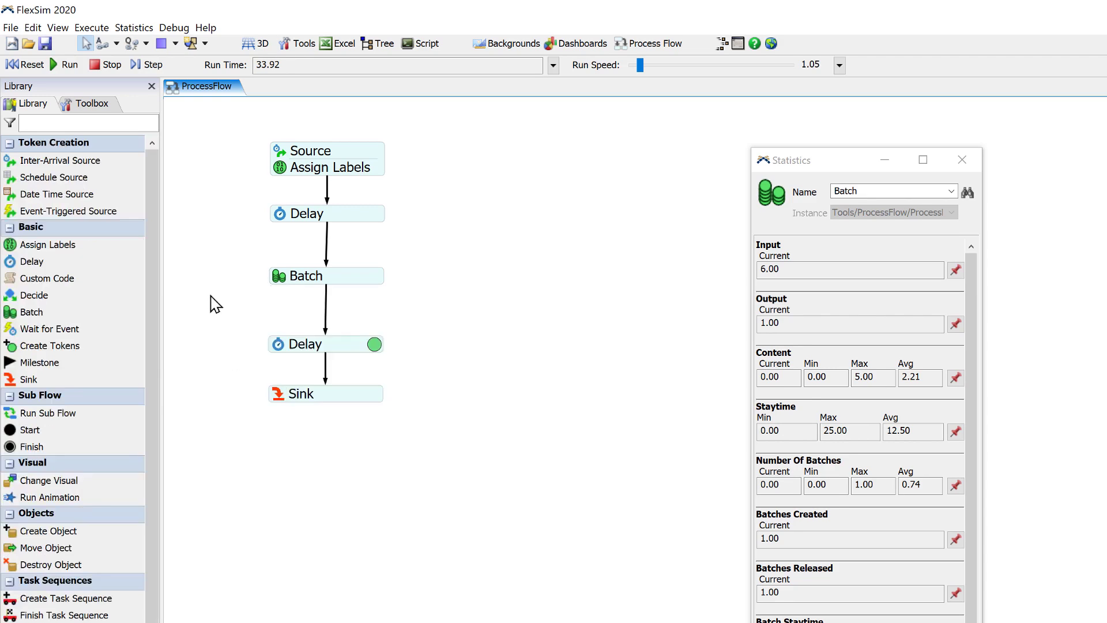
left_click(214, 305)
Run the model from a reset, stepping and stopping to inspect the token in the first Delay.
left_click(26, 64)
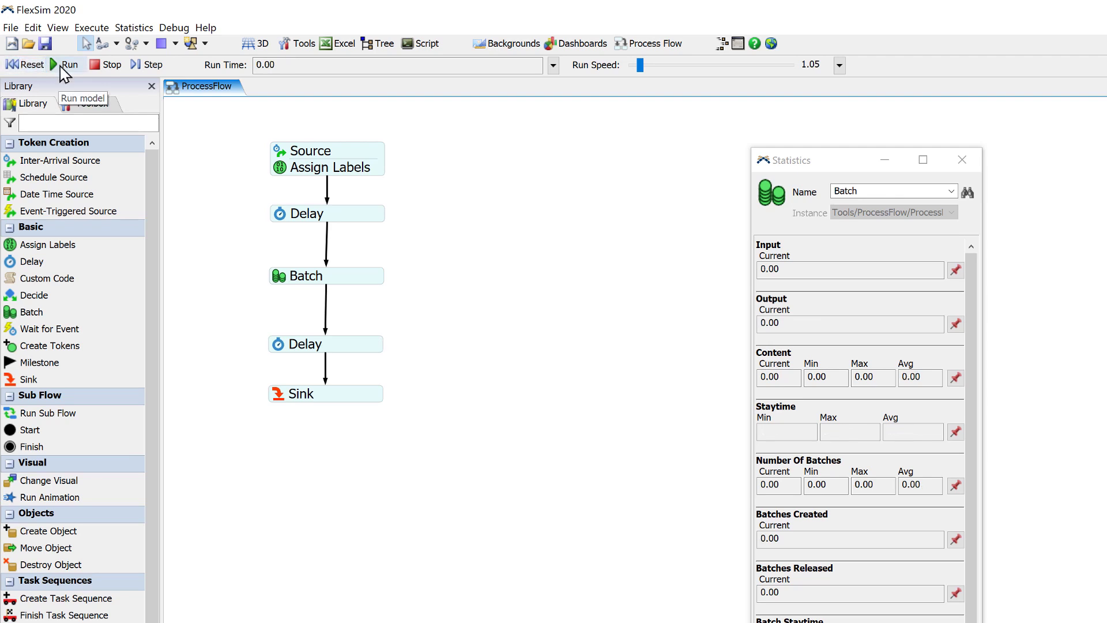
left_click(66, 64)
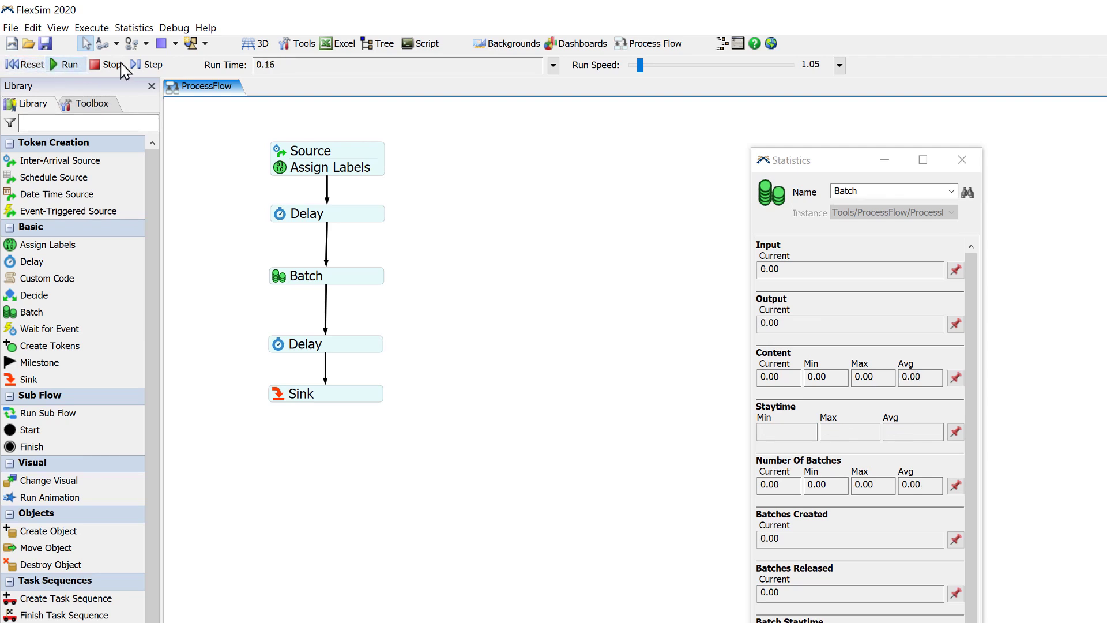
left_click(151, 64)
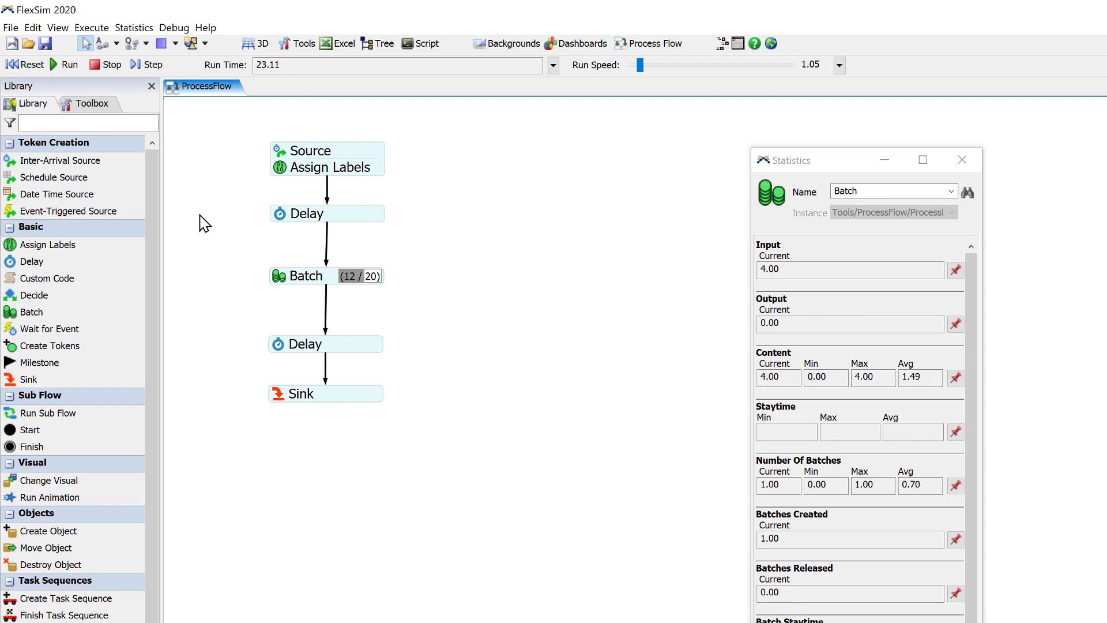
left_click(103, 67)
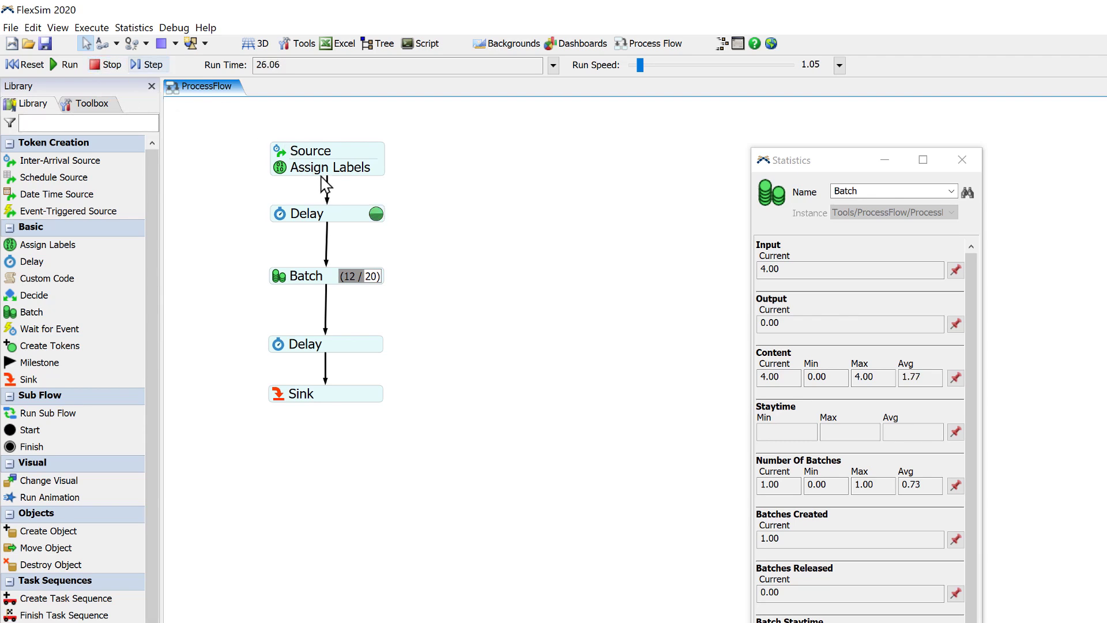
left_click(376, 215)
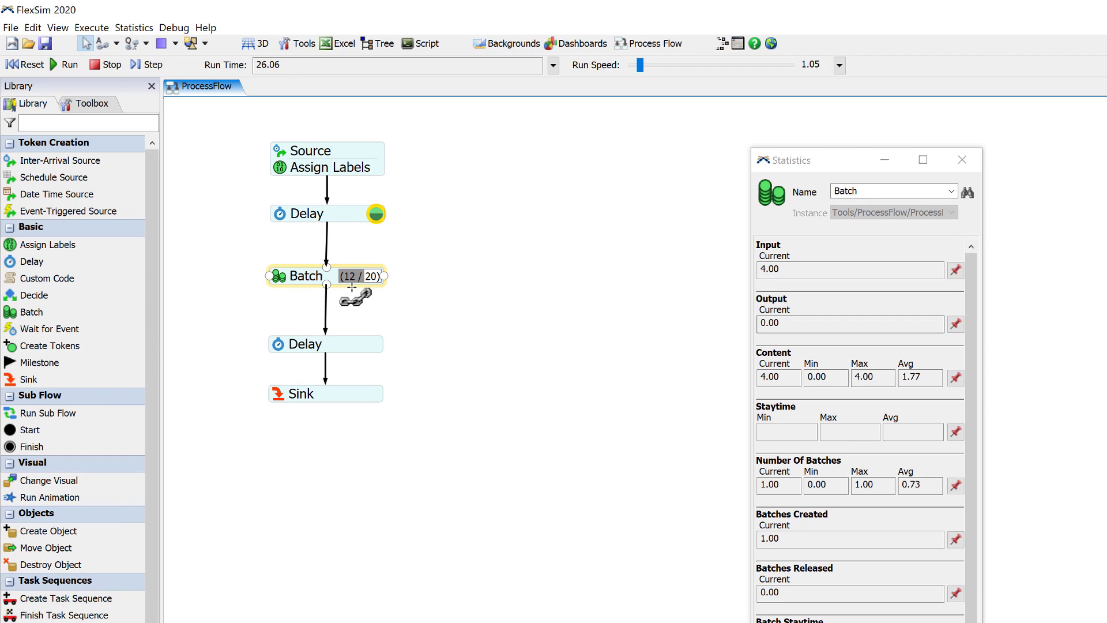
Resume the run until another token enters the first Delay, stop, and inspect that token.
left_click(67, 66)
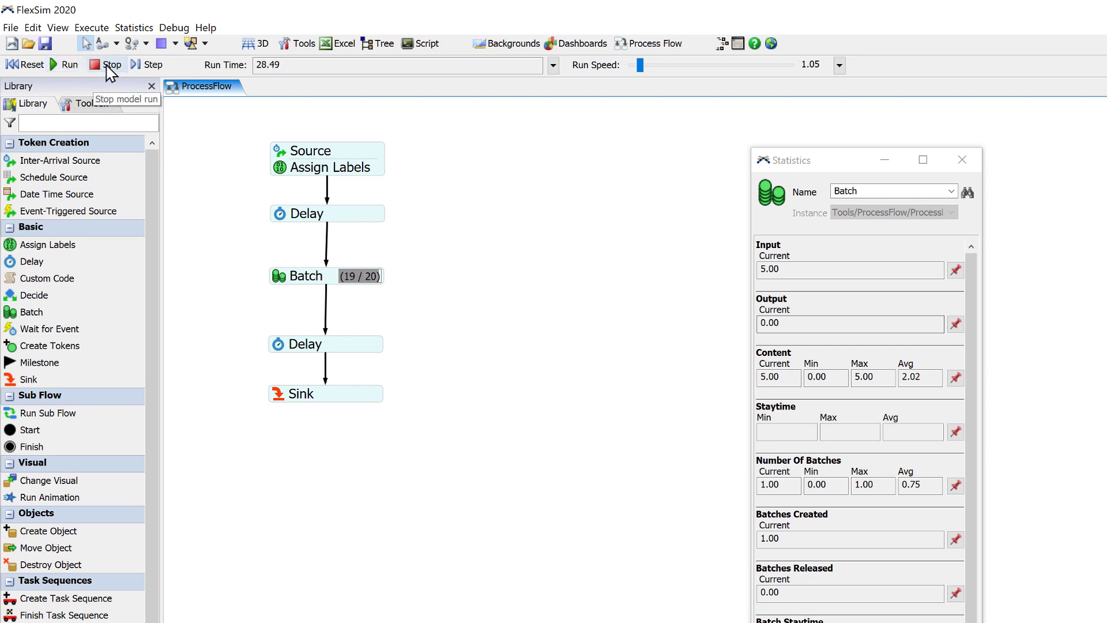
left_click(112, 67)
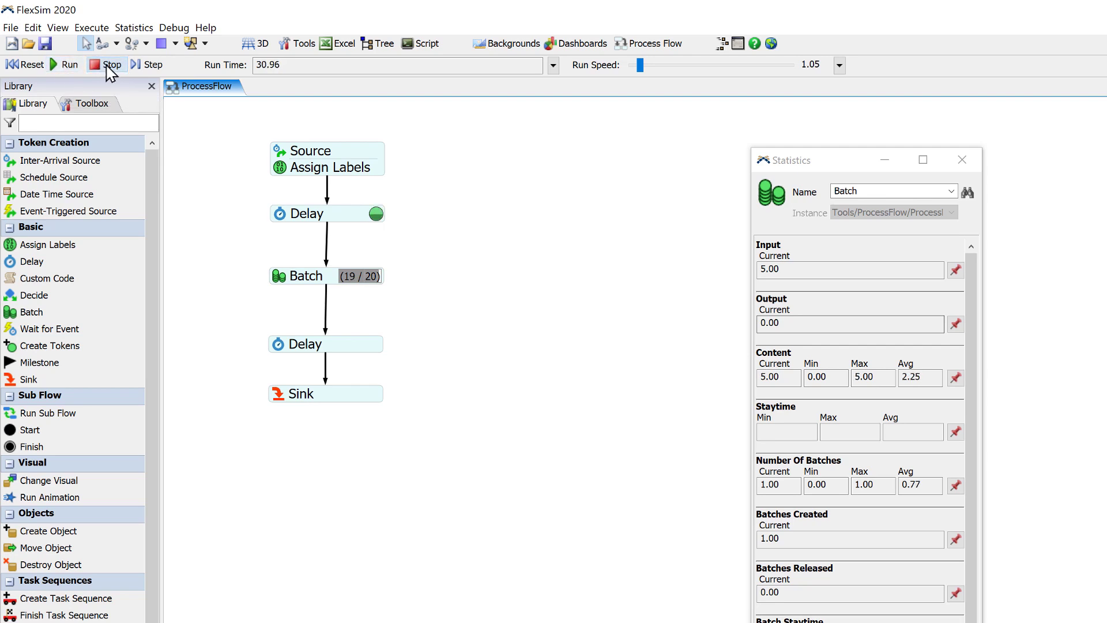
left_click(376, 215)
Review the Batch activity's overflow and label aggregation settings, leaving them as they are.
left_click(282, 283)
double_click(280, 283)
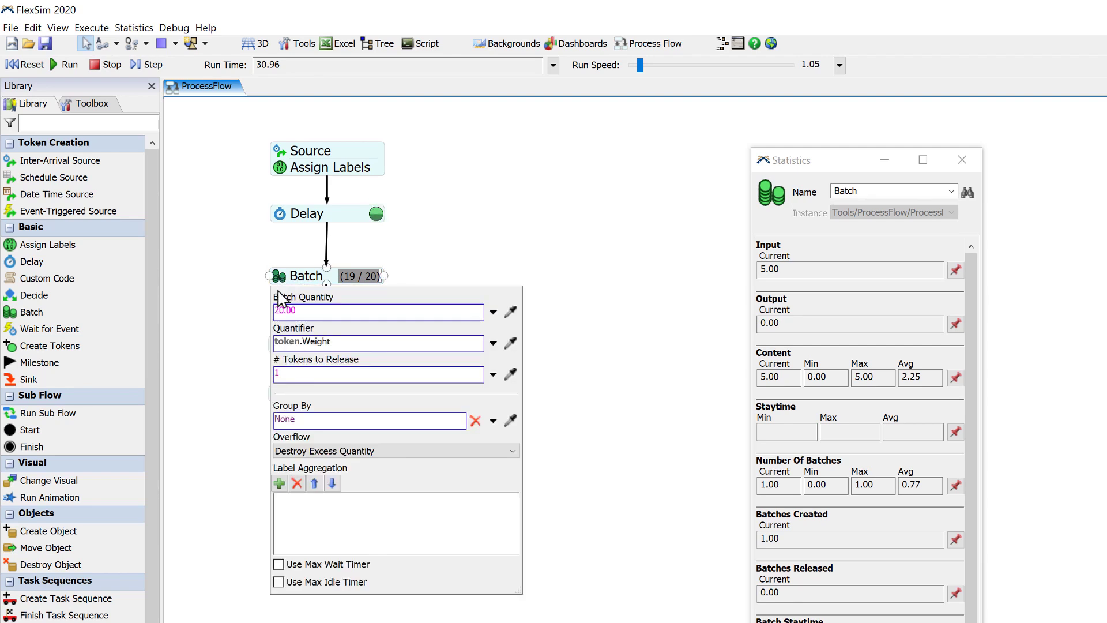
left_click(333, 454)
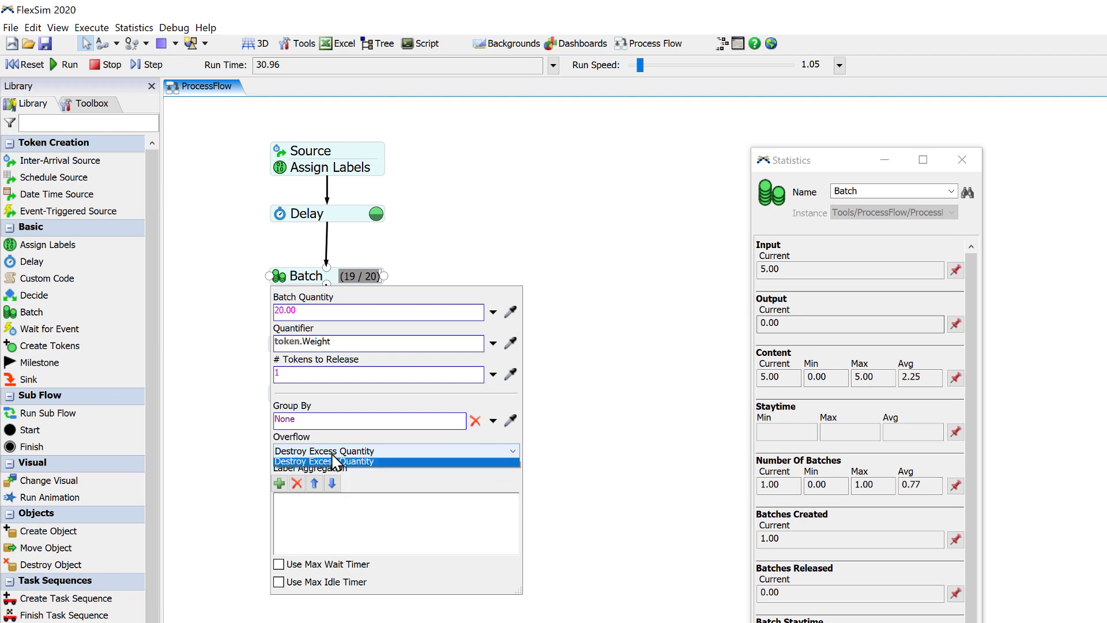
left_click(327, 498)
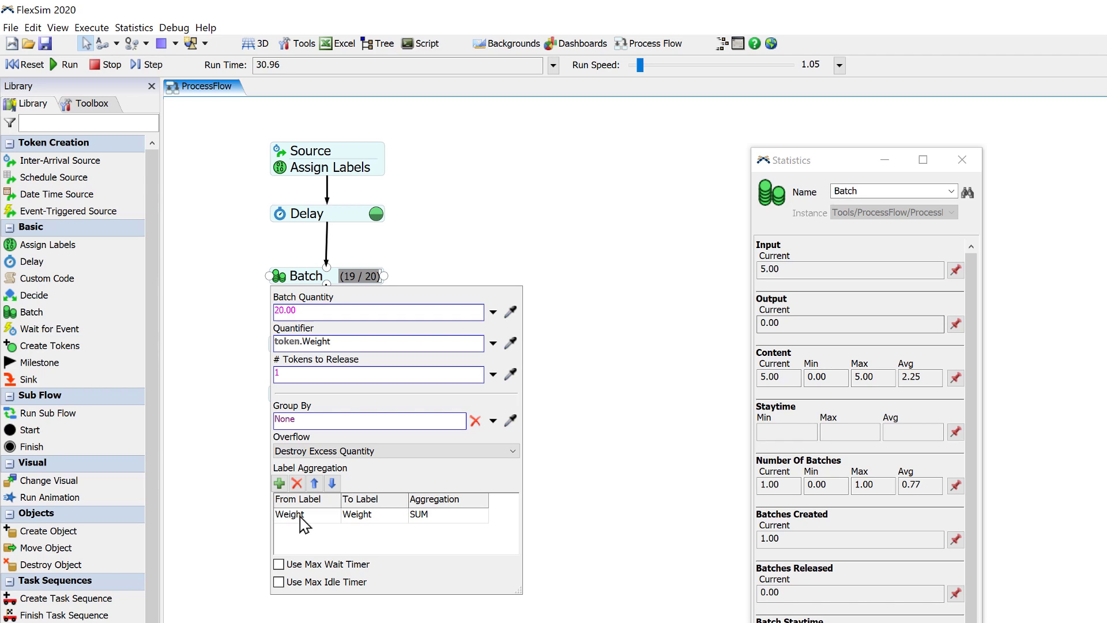
left_click(207, 253)
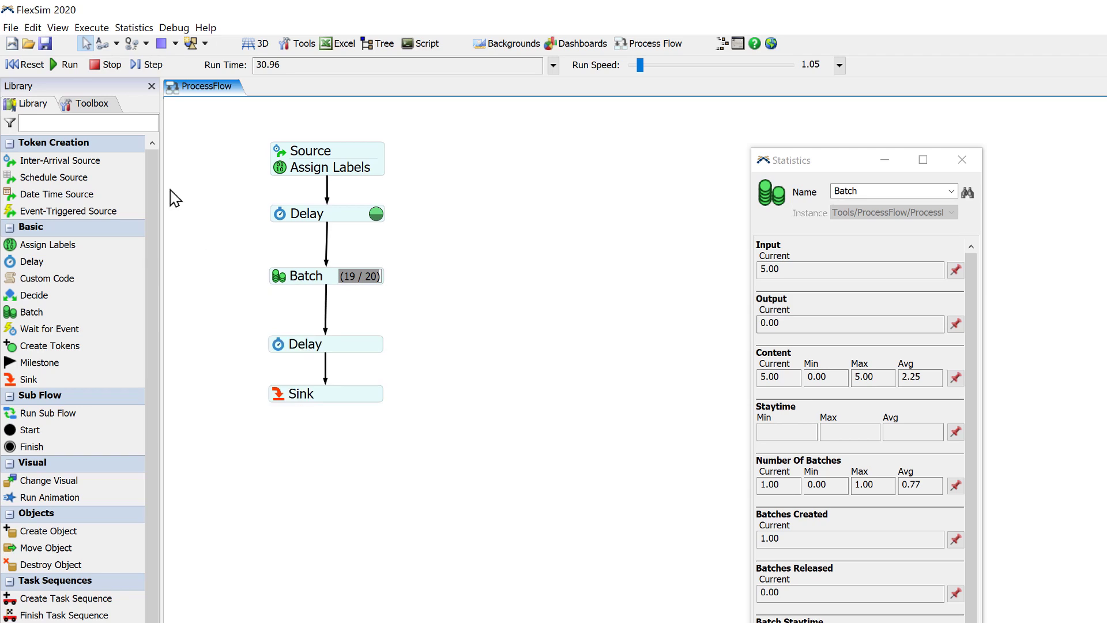
Resume the run until the batch is released, inspect the token in the second Delay, and reset the model.
left_click(79, 66)
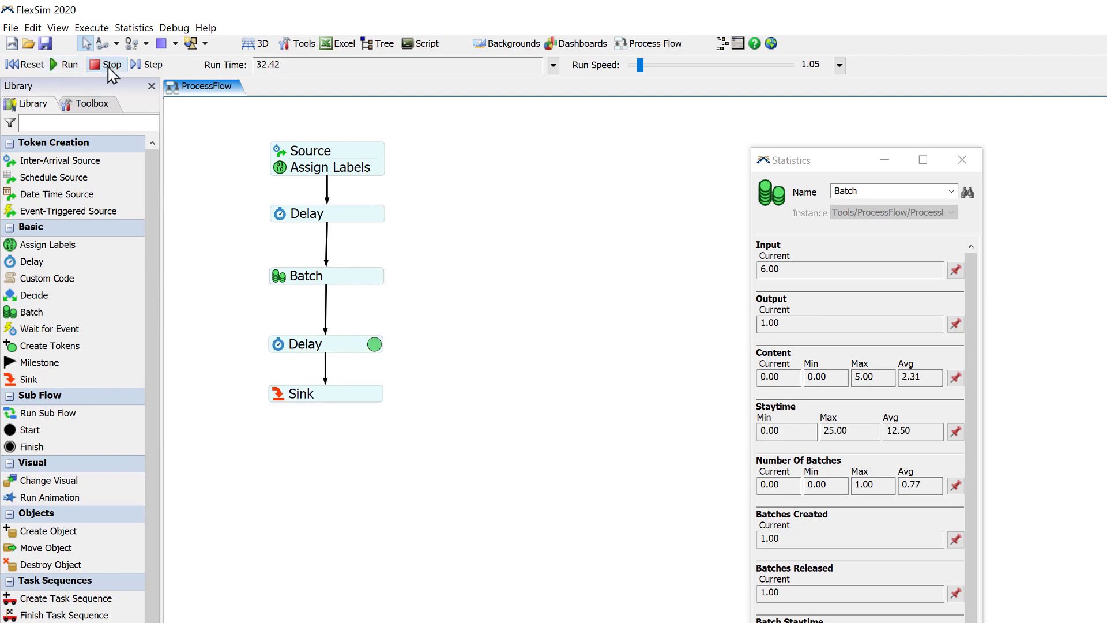
left_click(378, 344)
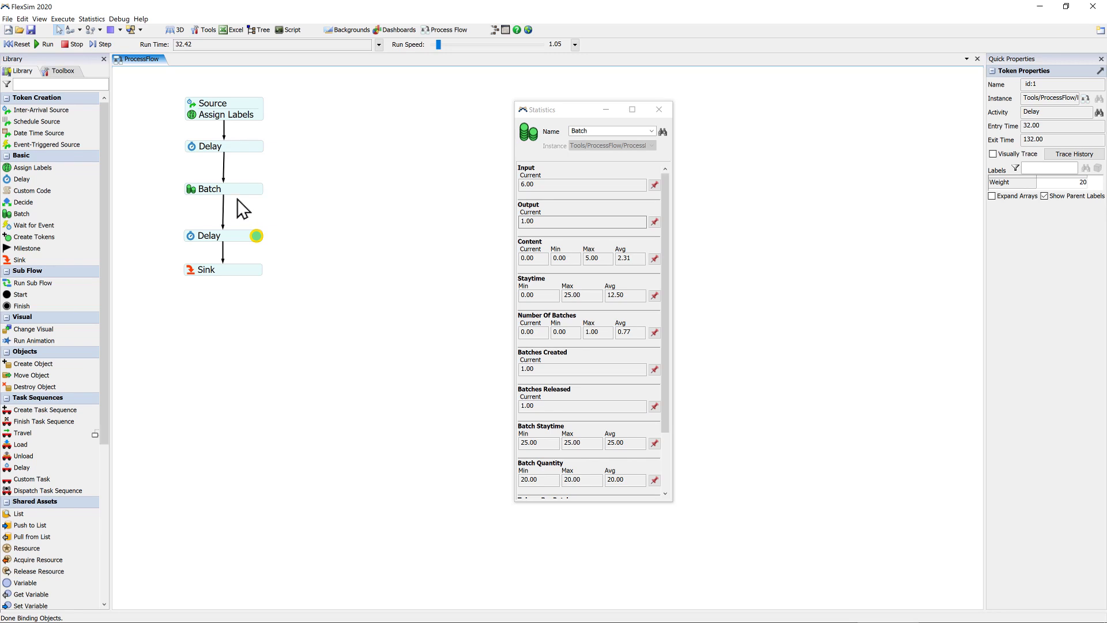
left_click(20, 44)
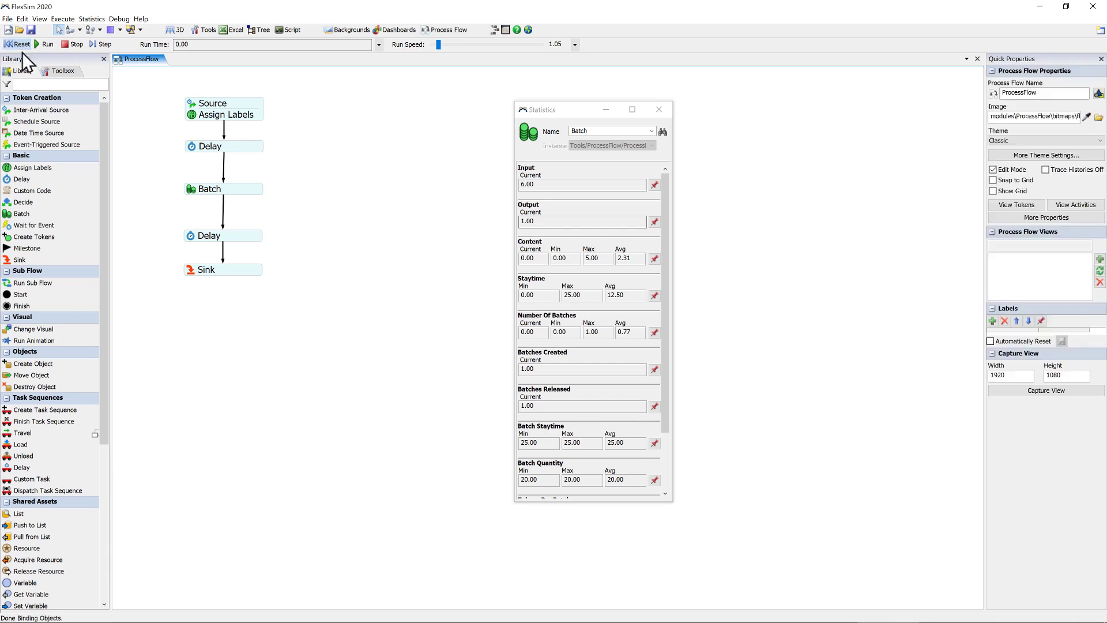
Set the Batch activity's overflow handling to Do Not Divide, Release Excess.
double_click(193, 190)
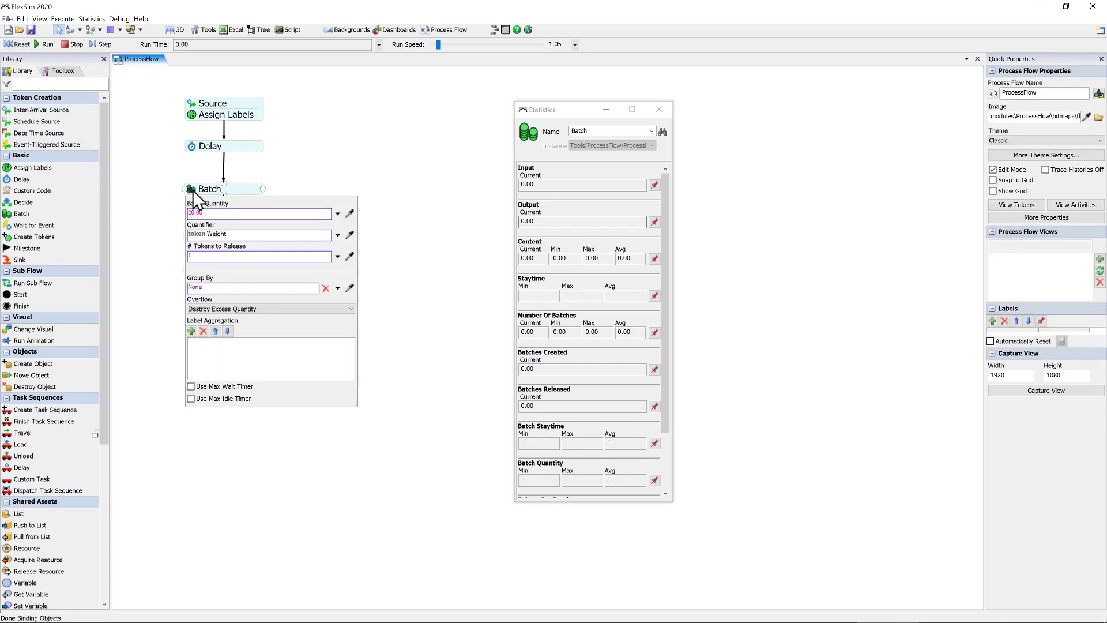
left_click(220, 310)
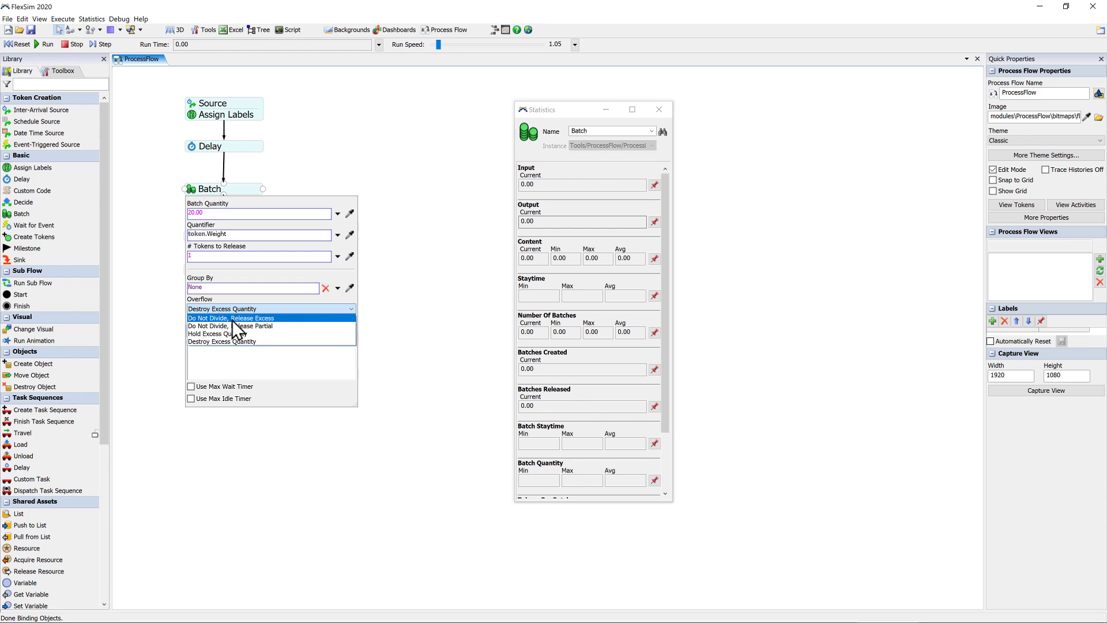
left_click(232, 319)
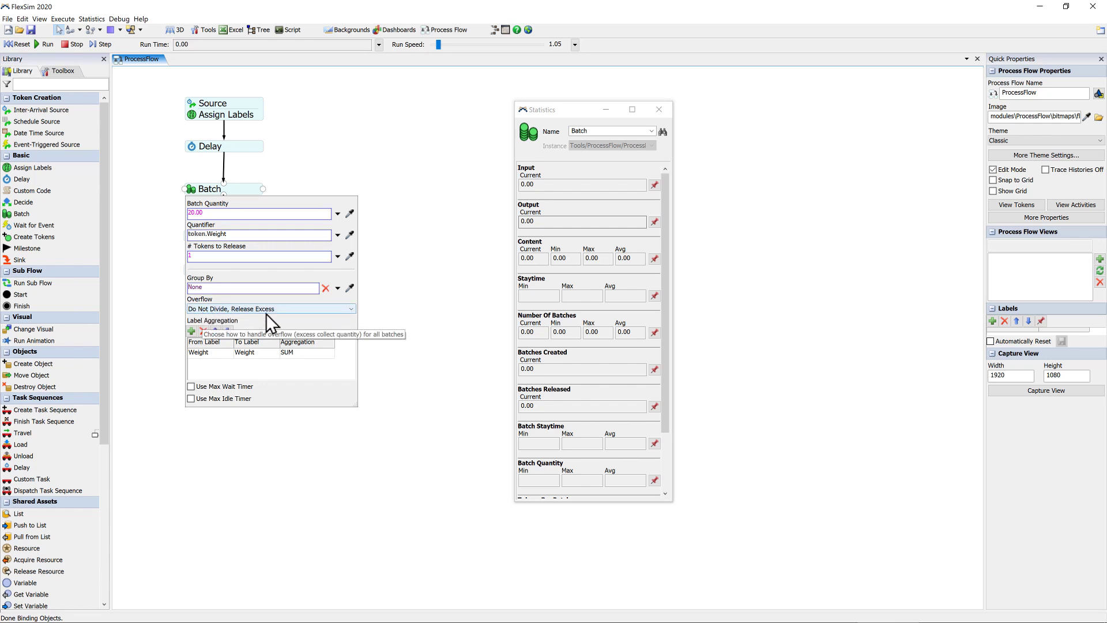
left_click(147, 140)
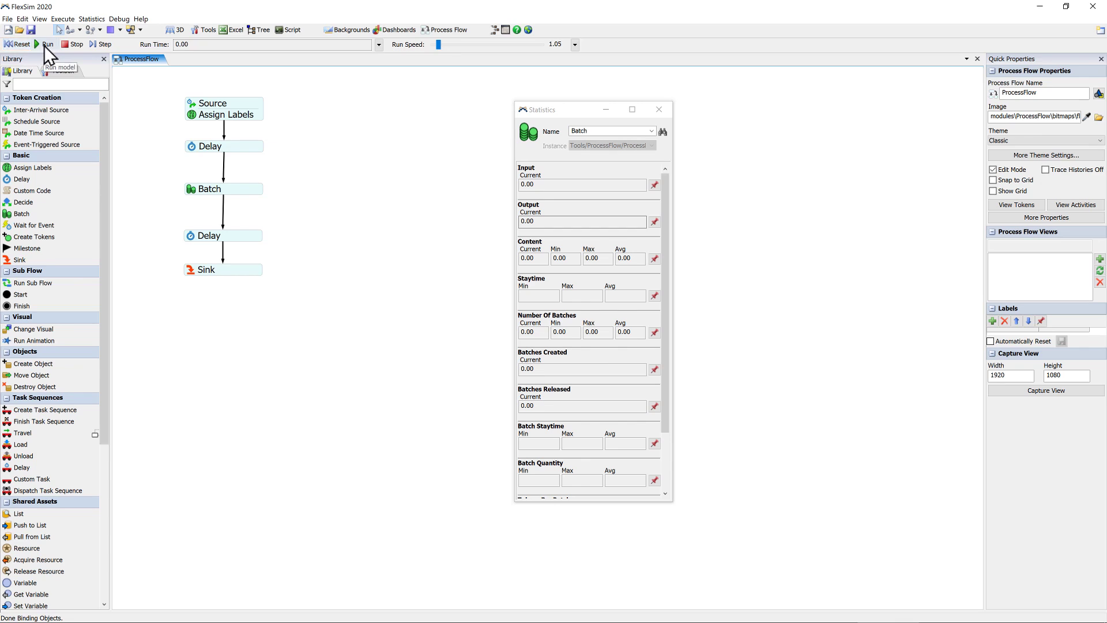
Step the model through its events until the batch is released, and inspect the released token in the second Delay.
left_click(102, 47)
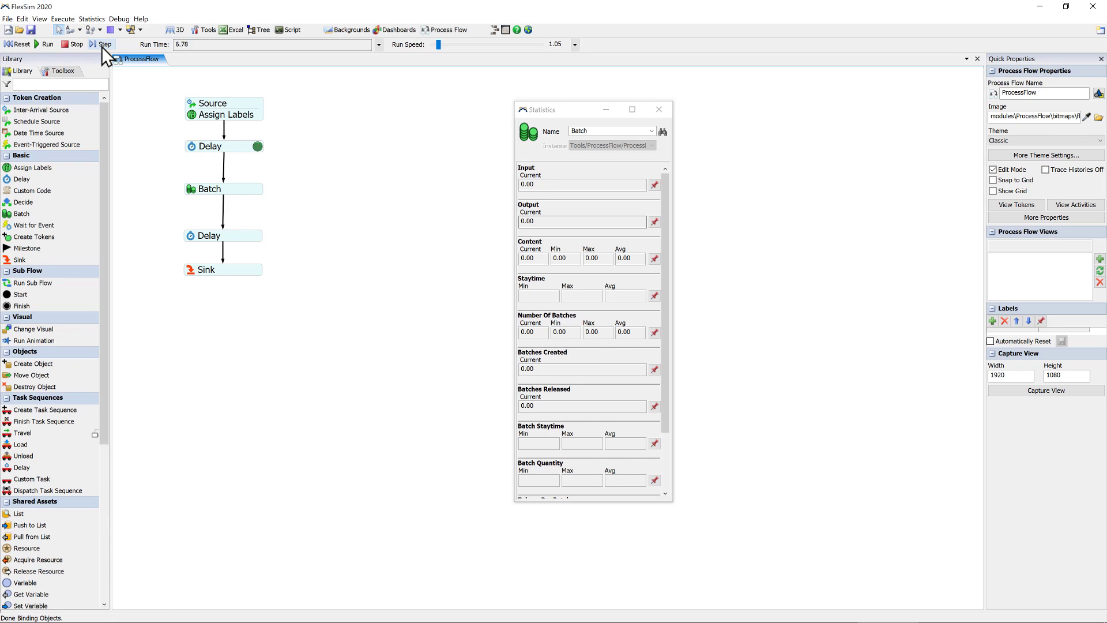
left_click(101, 47)
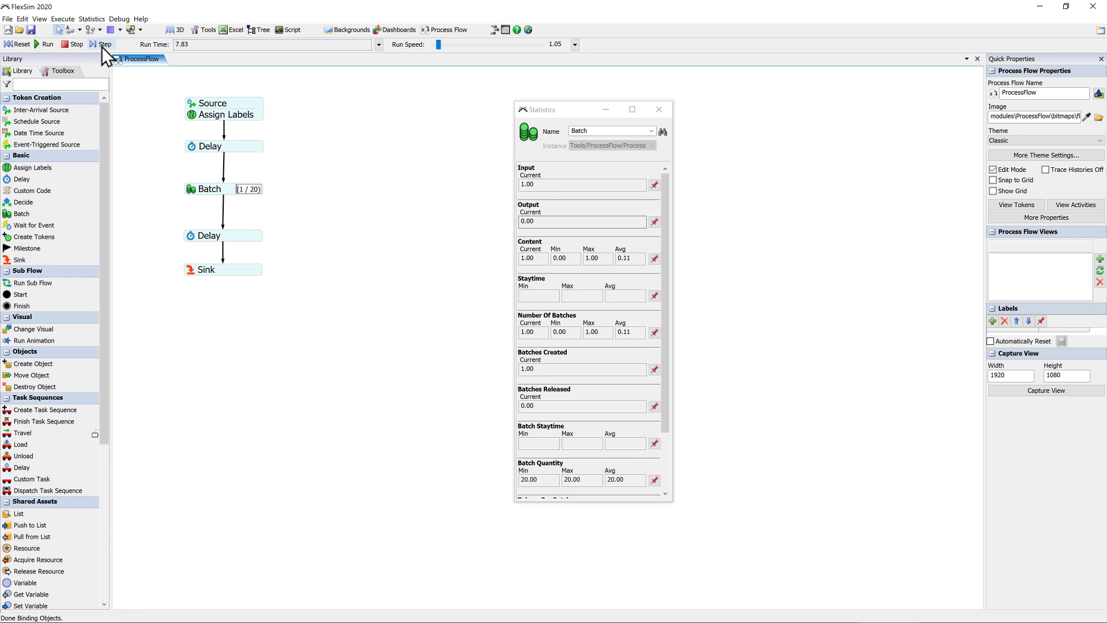
left_click(101, 46)
left_click(101, 47)
left_click(102, 47)
left_click(101, 47)
left_click(101, 46)
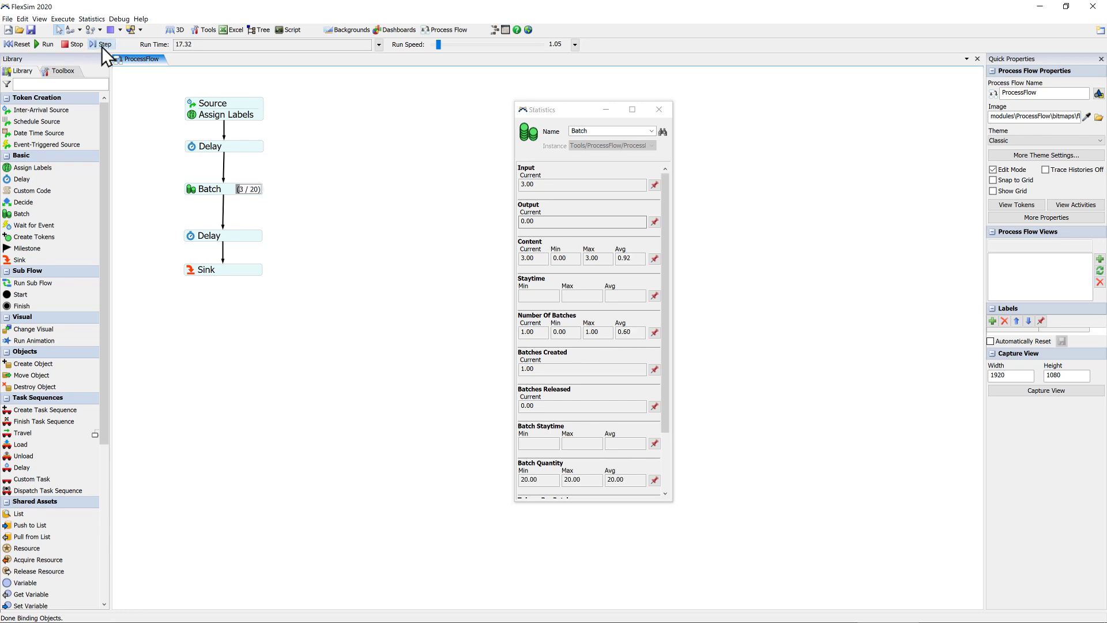
left_click(101, 47)
left_click(102, 47)
left_click(101, 47)
left_click(102, 47)
left_click(101, 47)
left_click(102, 47)
left_click(101, 47)
left_click(101, 46)
left_click(74, 45)
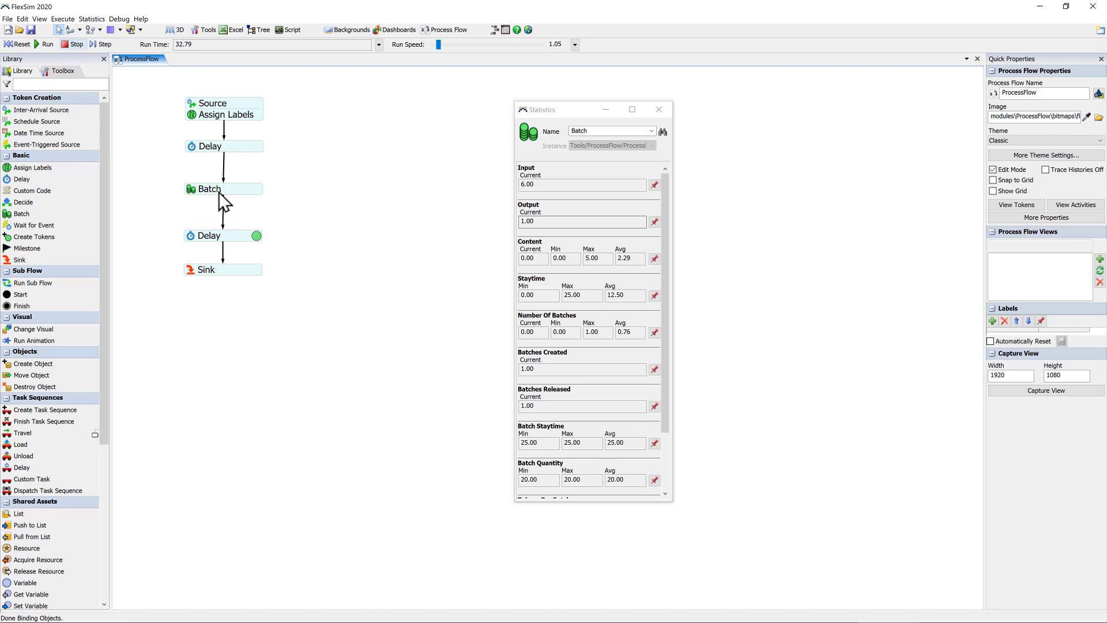
left_click(257, 235)
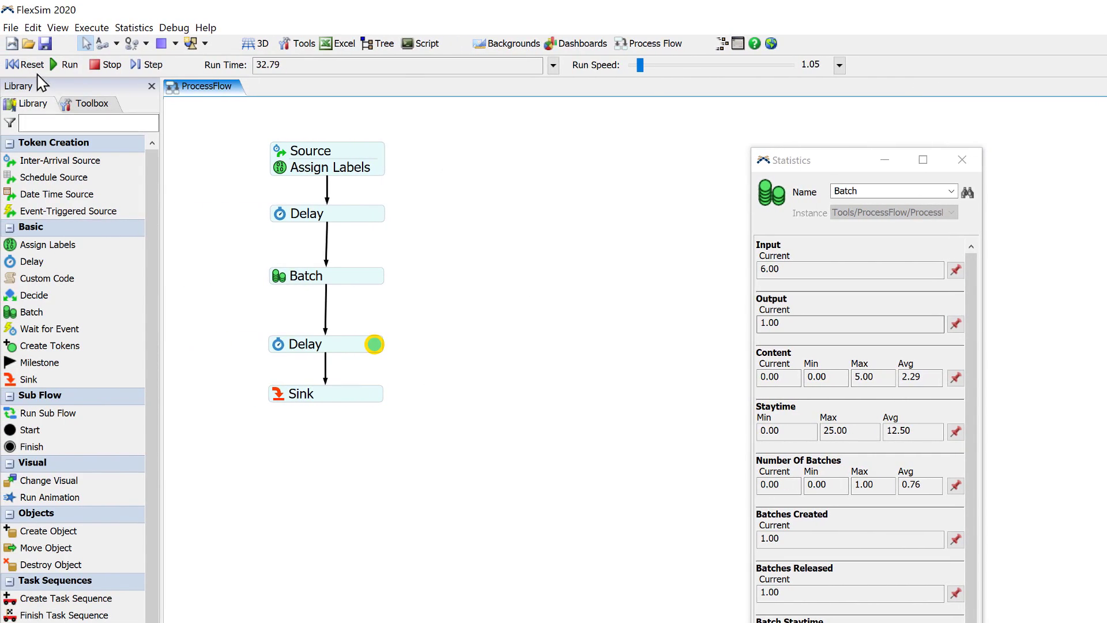
Reset the model and set the Batch activity's overflow handling to Do Not Divide, Release Partial.
left_click(22, 65)
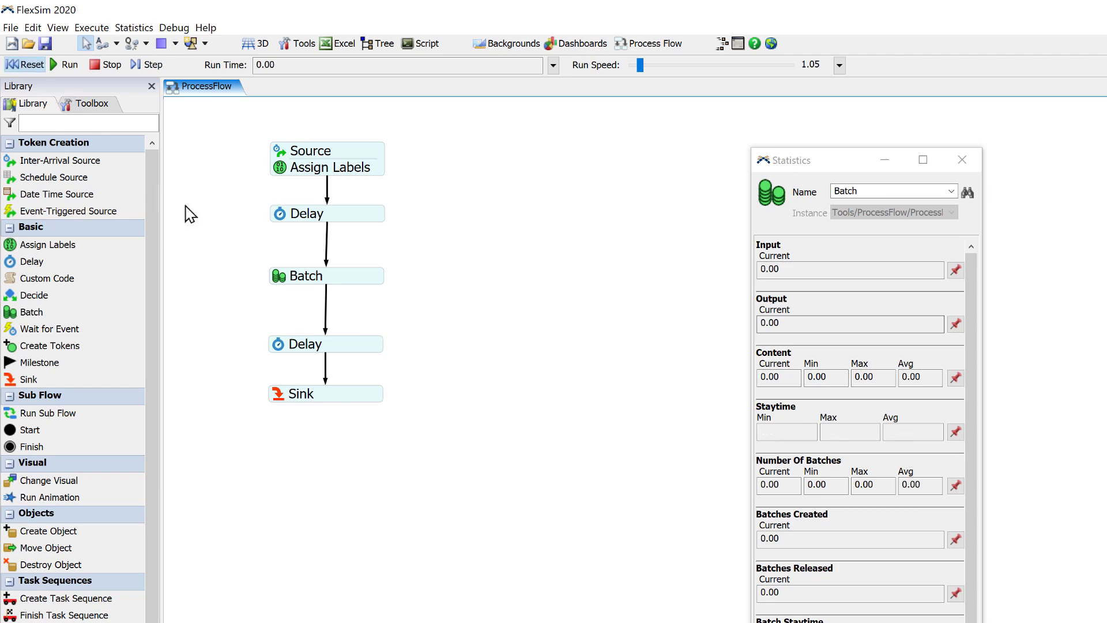
left_click(291, 279)
double_click(291, 278)
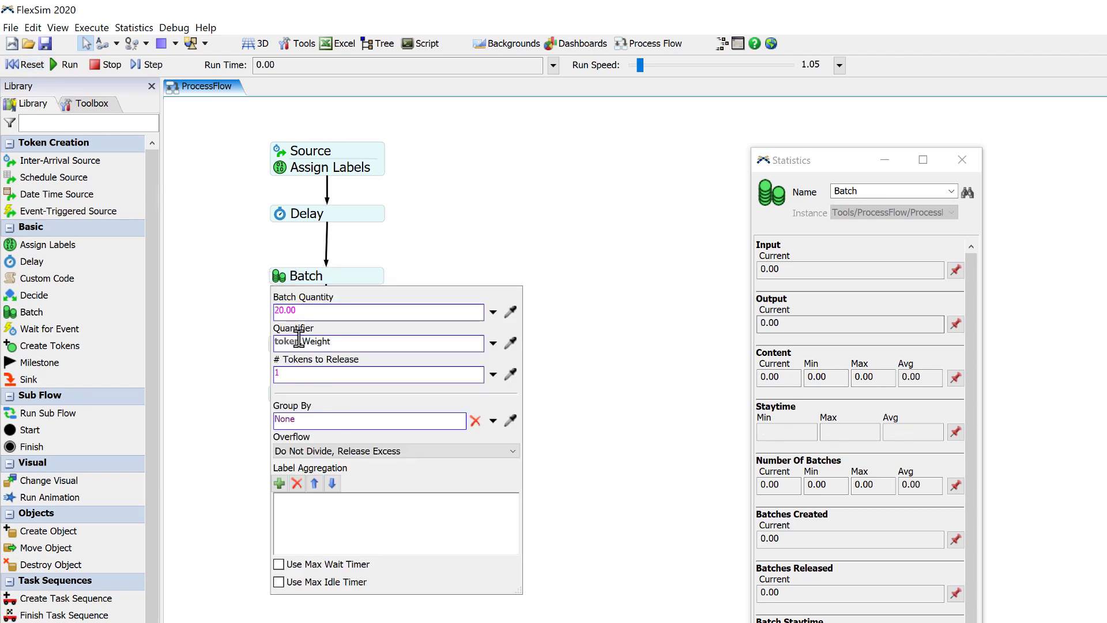
left_click(407, 451)
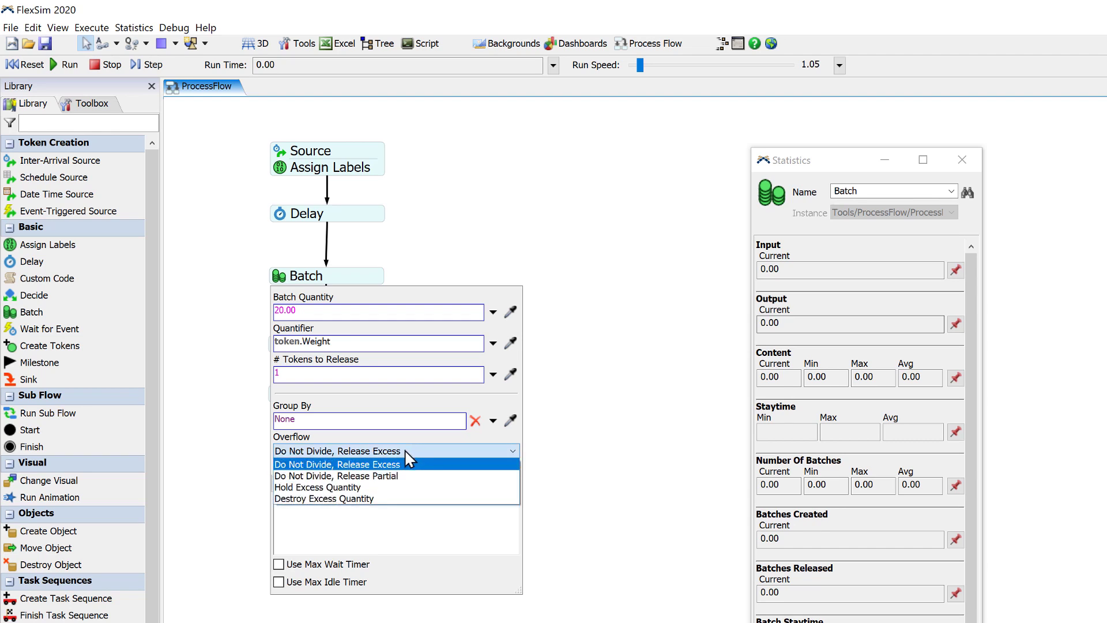
left_click(361, 477)
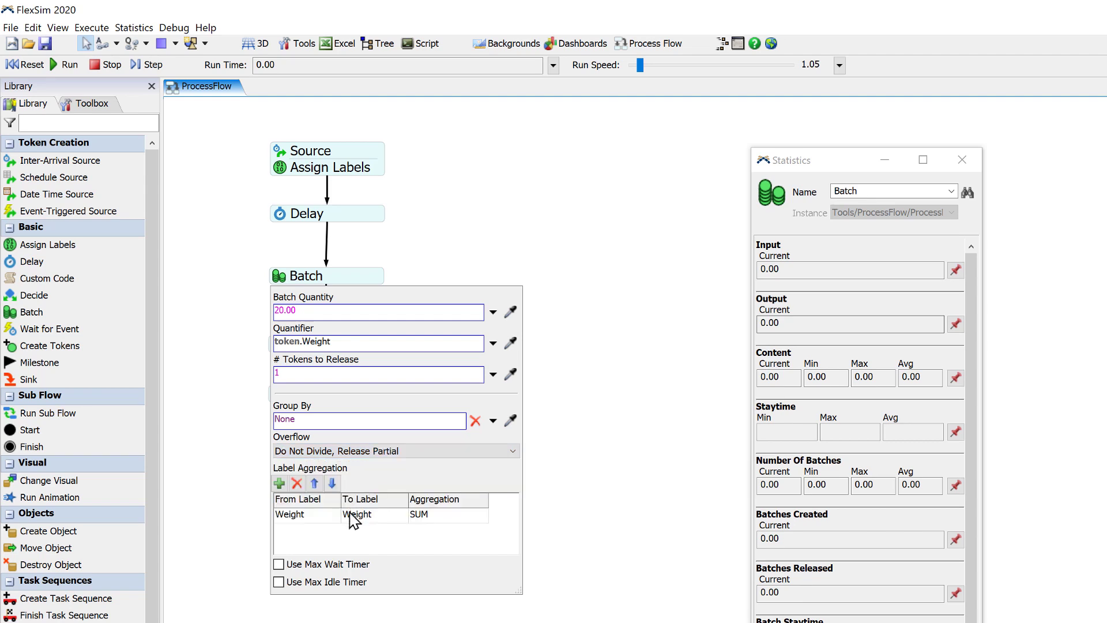
left_click(207, 313)
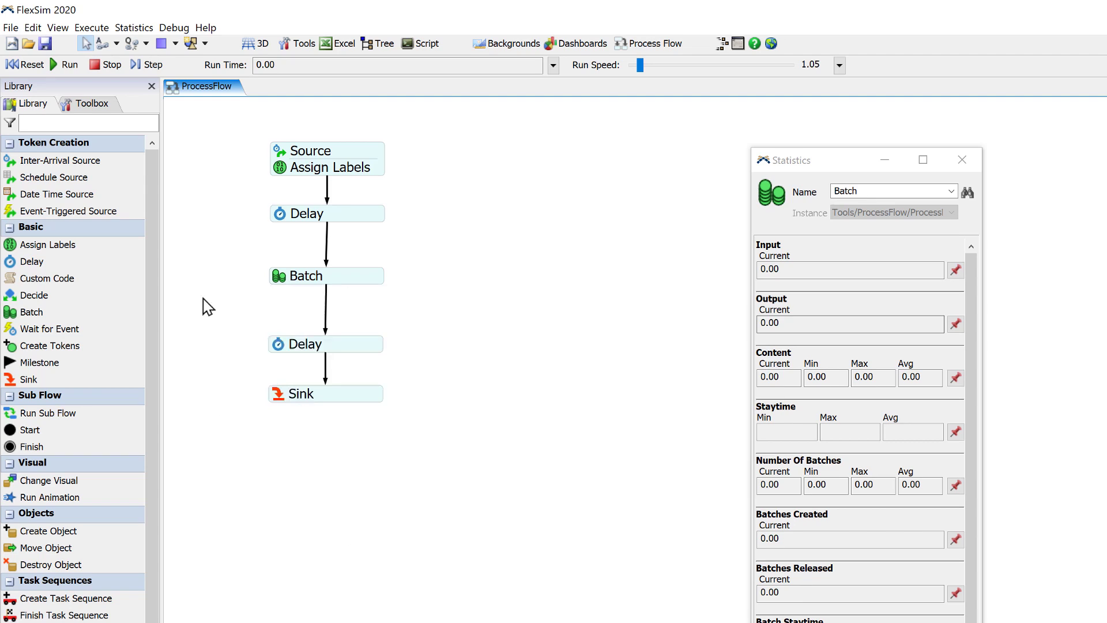
Step the model through its events until a partial batch reaches the second Delay, and stop the run.
left_click(63, 65)
left_click(146, 64)
left_click(147, 64)
left_click(147, 64)
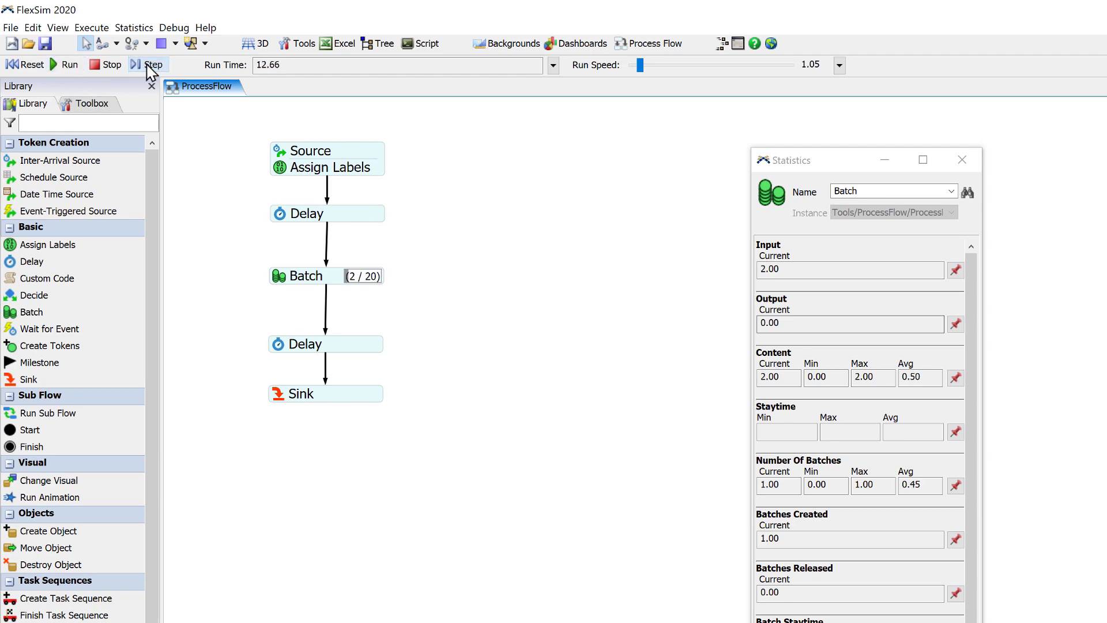
left_click(147, 64)
left_click(148, 64)
left_click(148, 64)
left_click(148, 65)
left_click(148, 64)
left_click(149, 64)
left_click(149, 64)
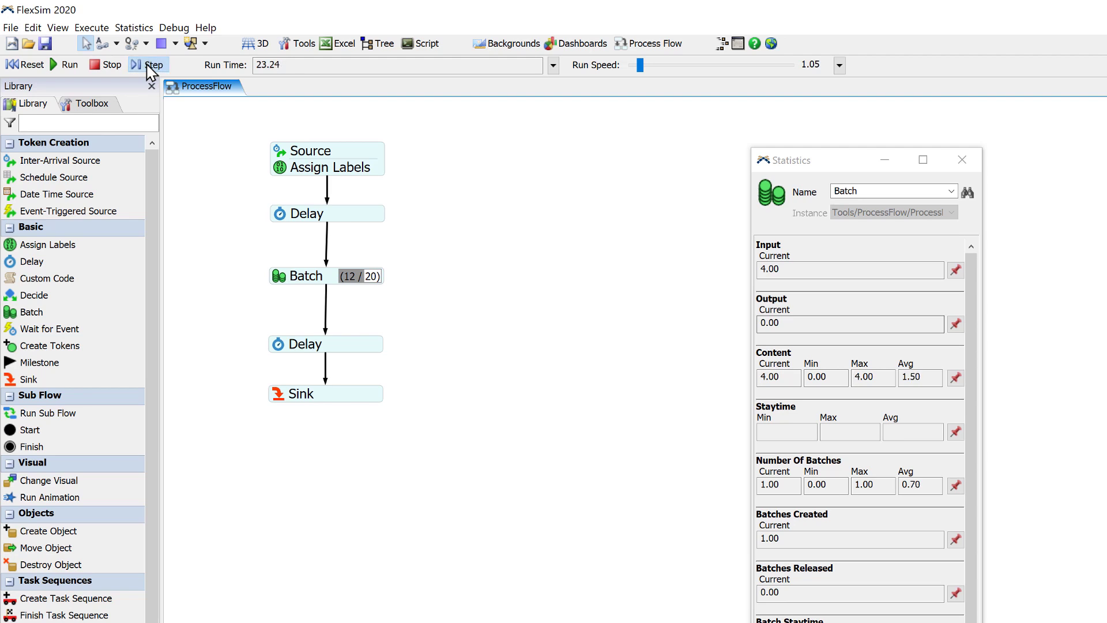
left_click(149, 65)
left_click(149, 65)
left_click(149, 65)
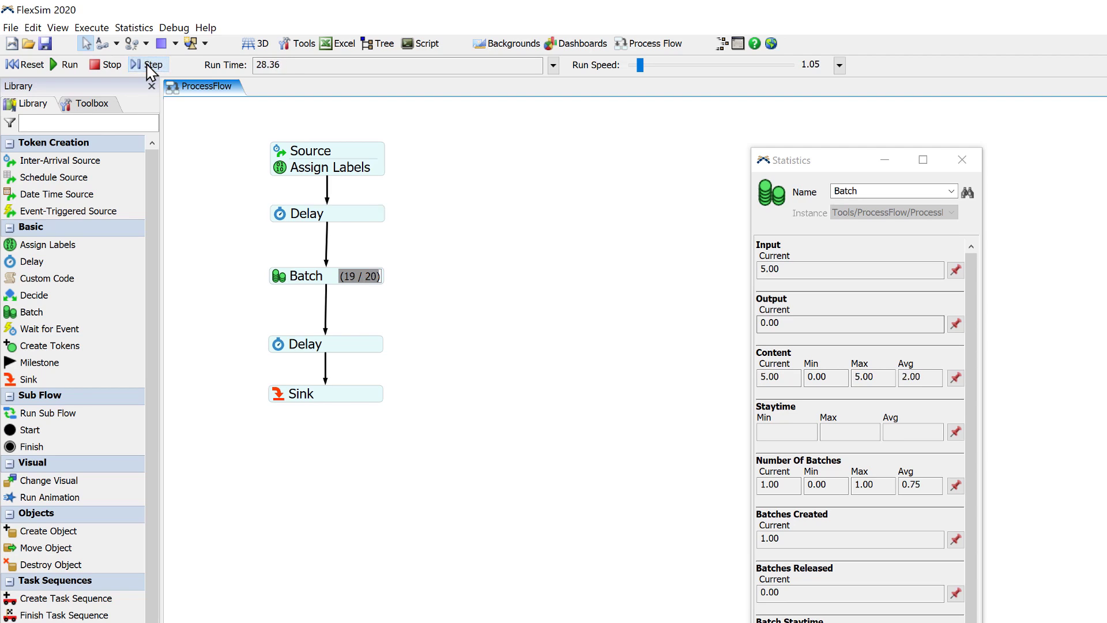
left_click(149, 64)
left_click(149, 65)
left_click(149, 64)
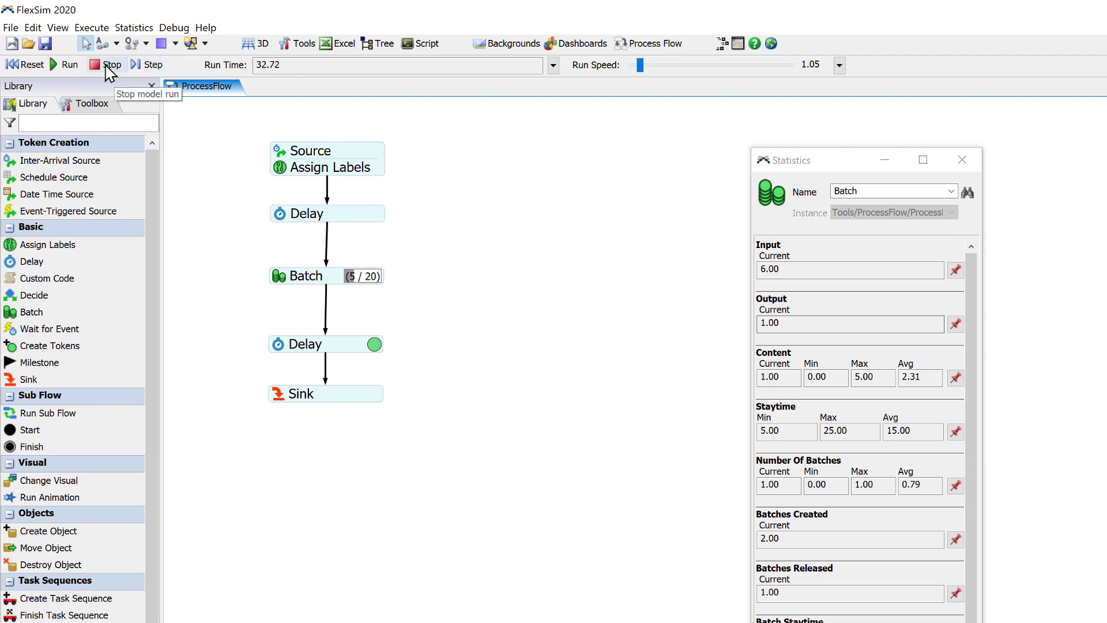
left_click(107, 66)
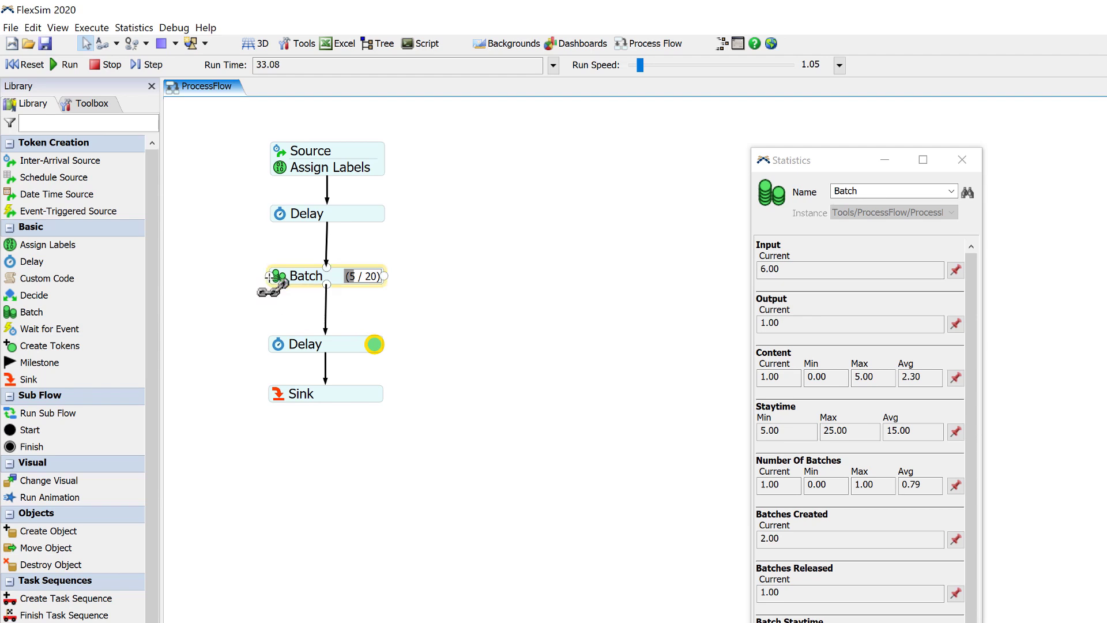
Set the Batch activity's overflow handling to Hold Excess Quantity and reset the model.
double_click(283, 288)
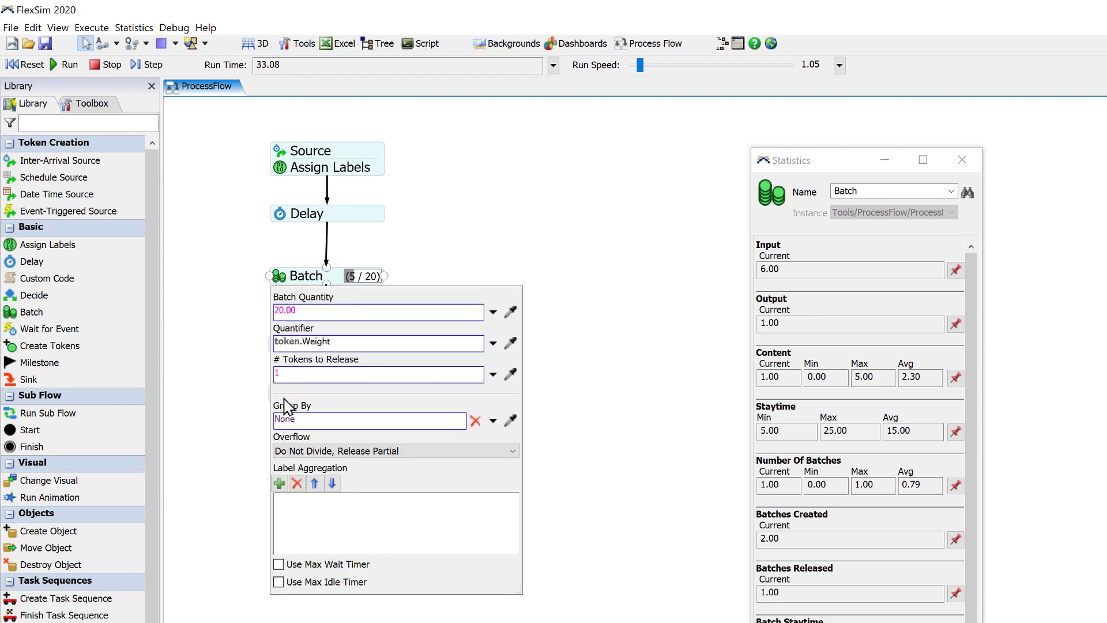
left_click(419, 454)
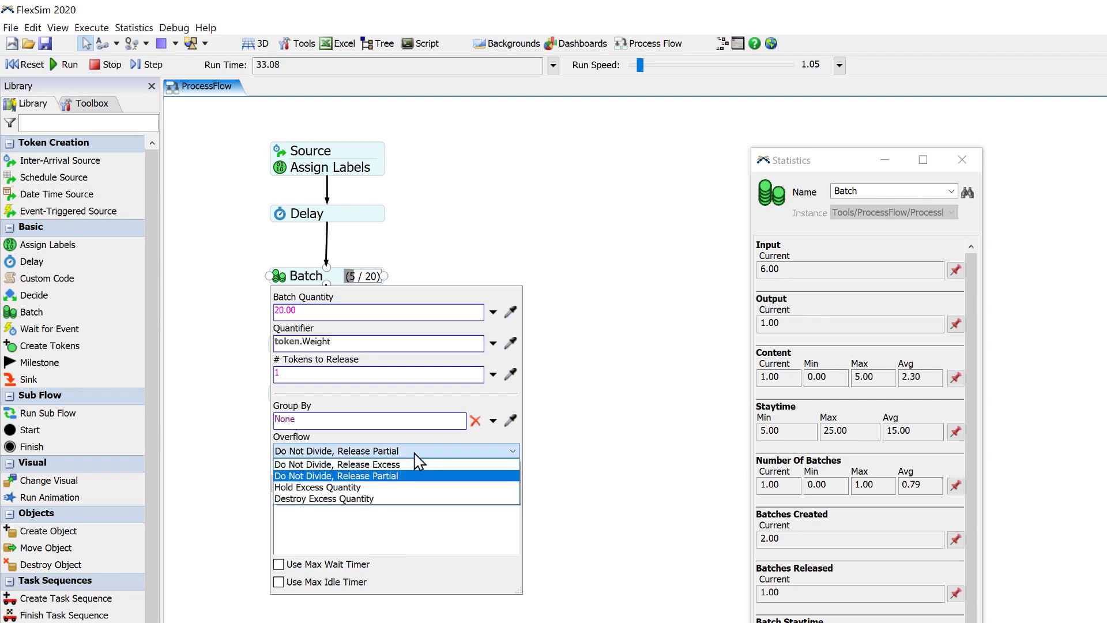
left_click(372, 488)
left_click(203, 257)
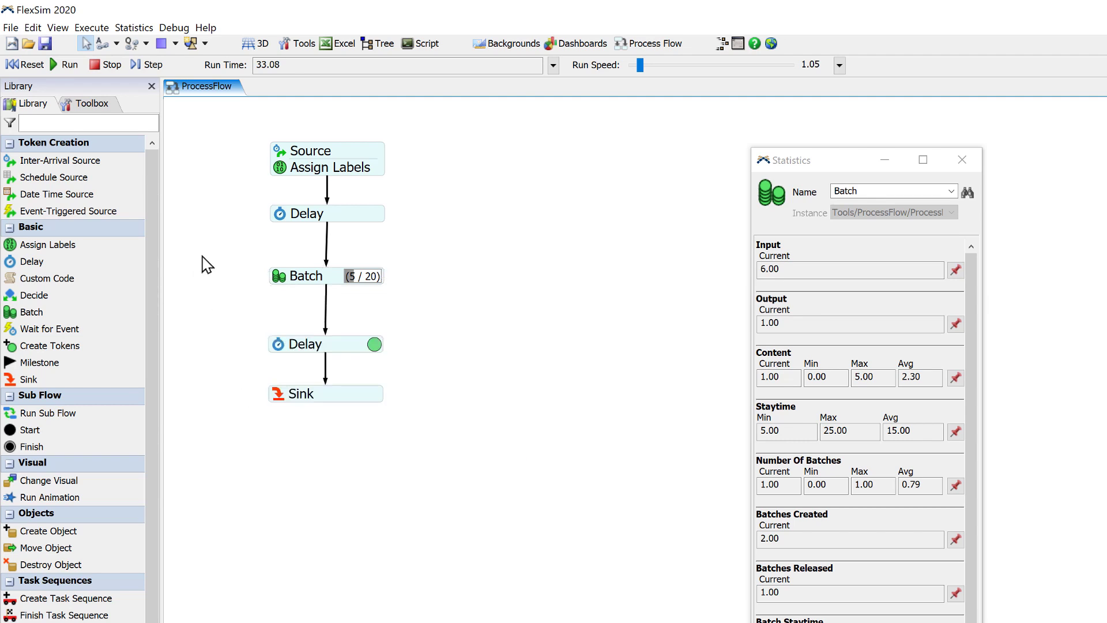
left_click(26, 64)
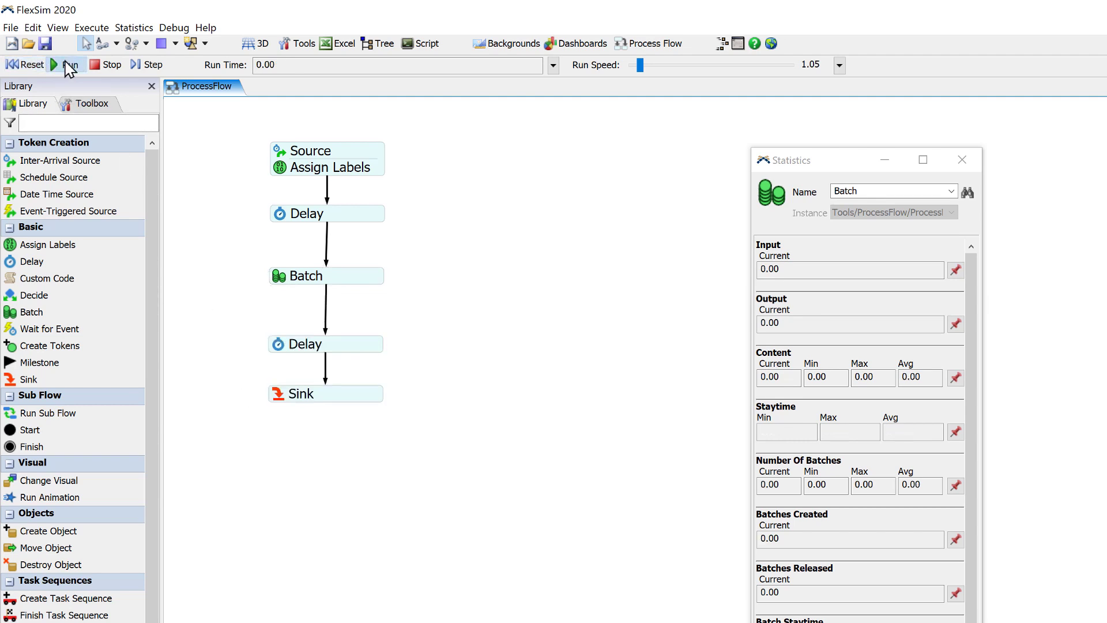
Step the model through its events until the batch is released, and inspect the released token in the second Delay.
left_click(154, 67)
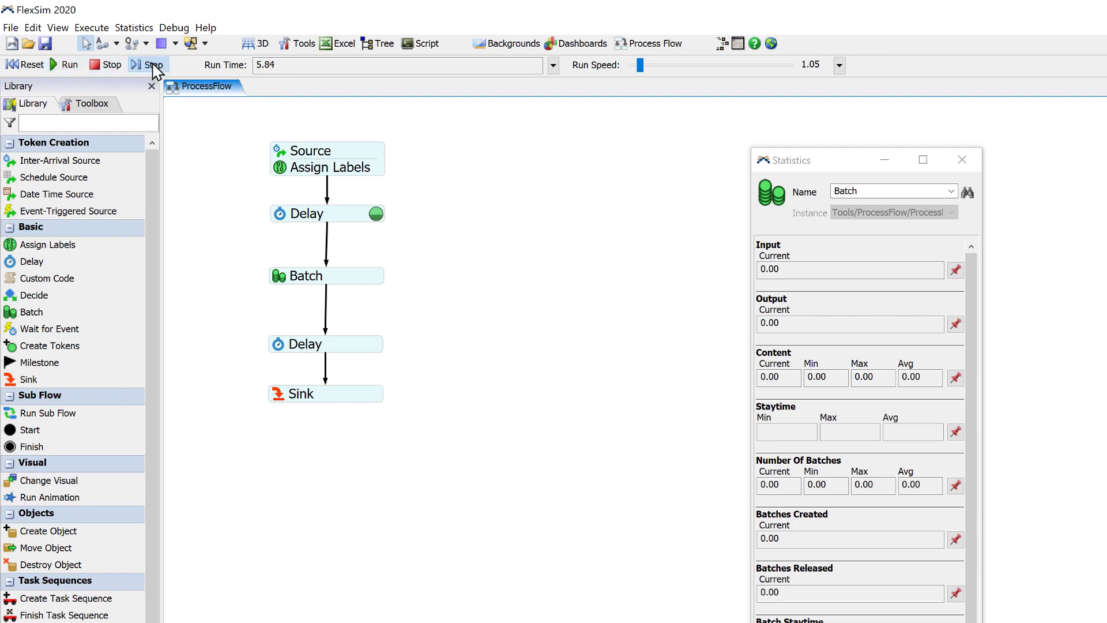
left_click(153, 67)
left_click(153, 67)
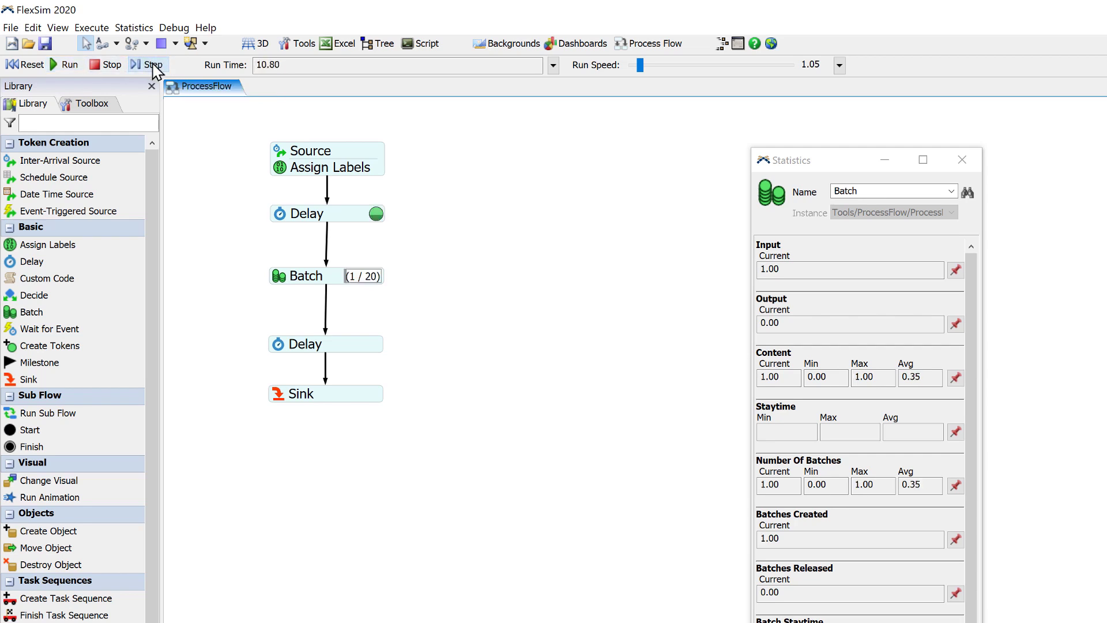
left_click(154, 67)
left_click(153, 67)
left_click(154, 67)
left_click(154, 67)
left_click(153, 67)
left_click(154, 67)
left_click(154, 67)
left_click(154, 67)
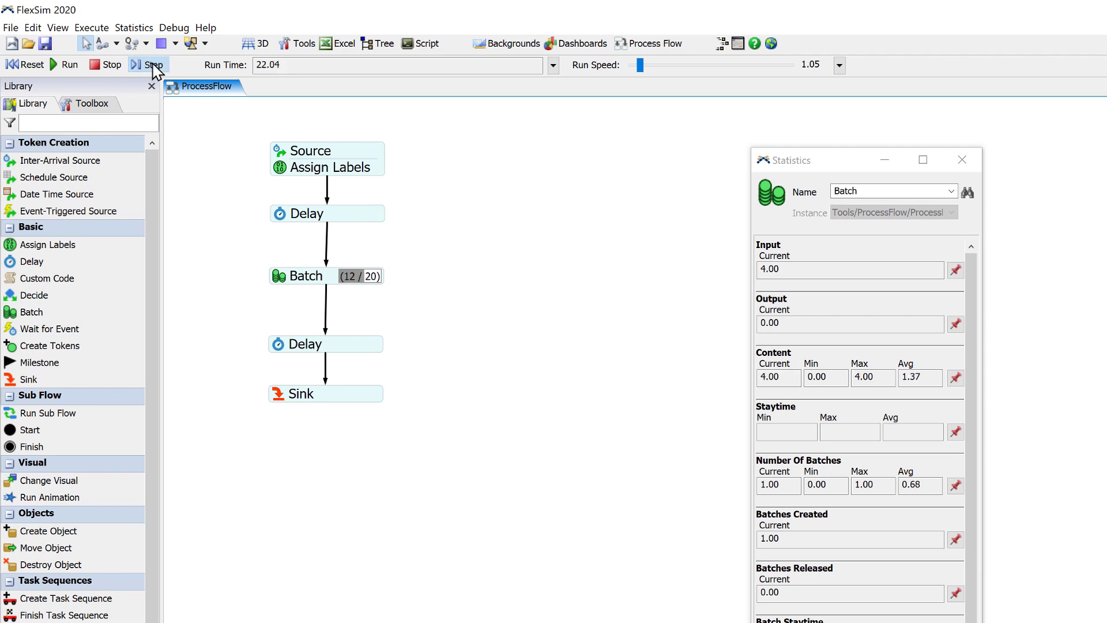
left_click(153, 67)
left_click(153, 67)
left_click(154, 67)
left_click(152, 66)
left_click(153, 66)
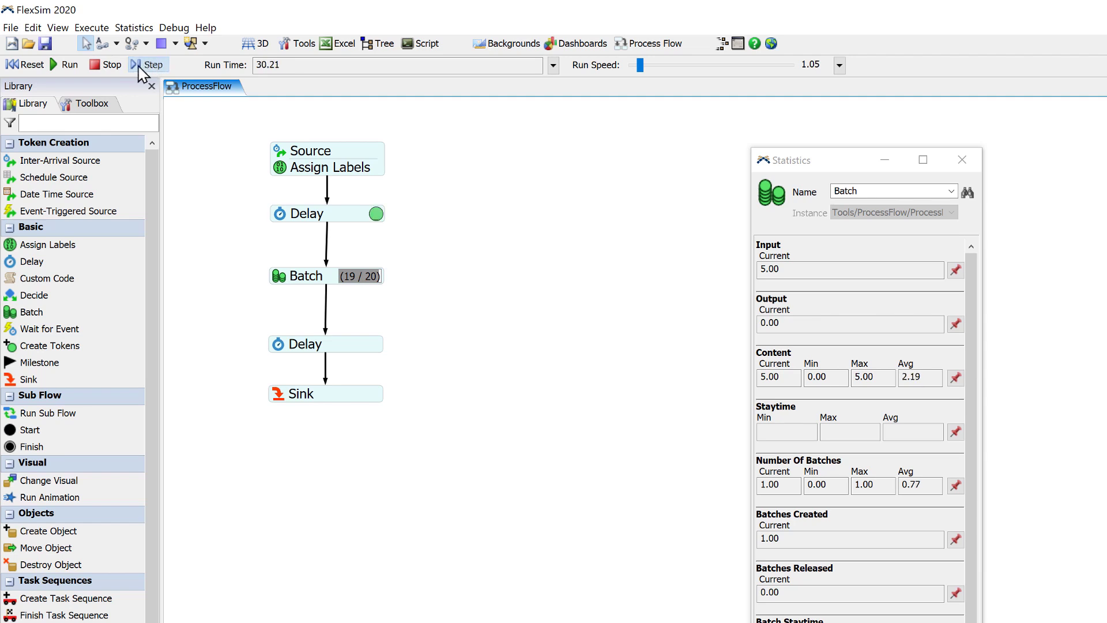
left_click(151, 66)
left_click(150, 67)
left_click(151, 67)
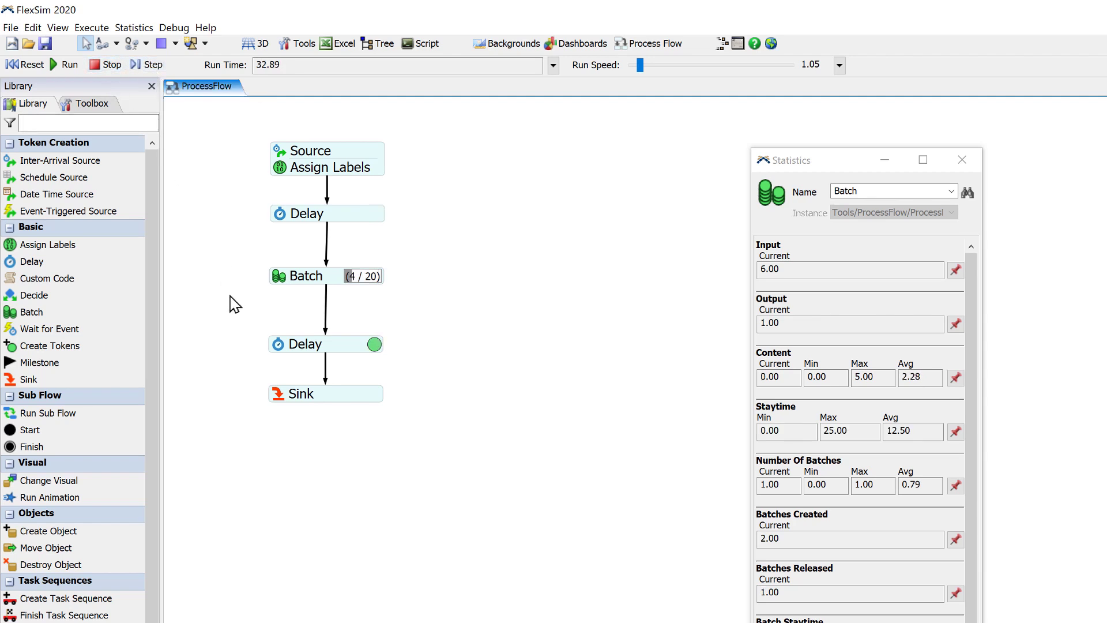
left_click(375, 345)
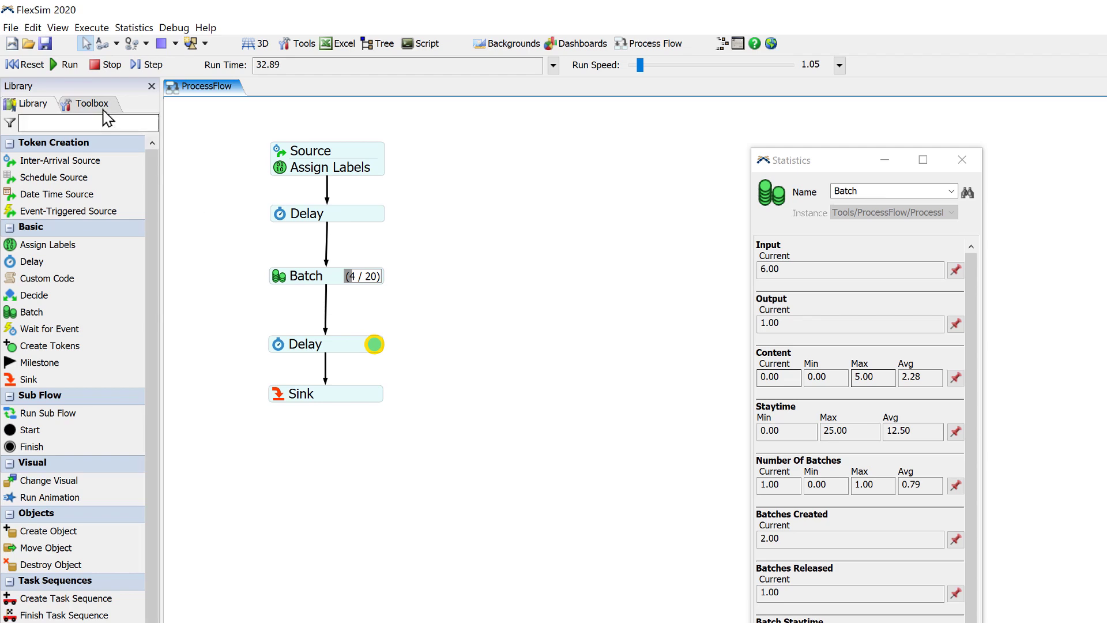
Reset the model, then set the Batch activity's quantifier to Number of Tokens and its batch quantity to 4.
left_click(33, 64)
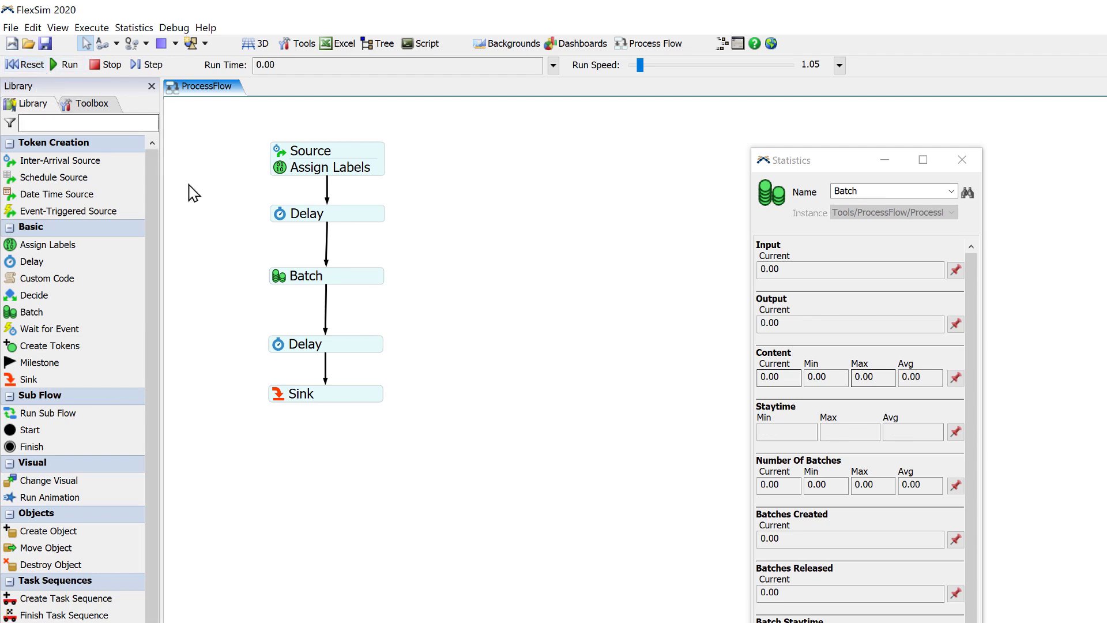
double_click(281, 279)
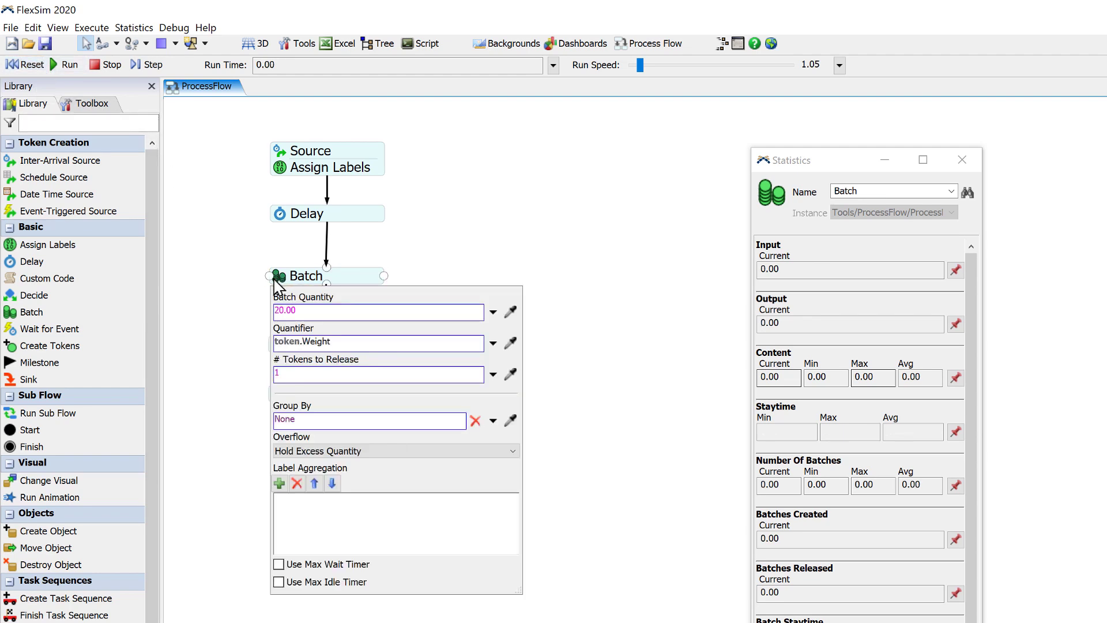
left_click(493, 343)
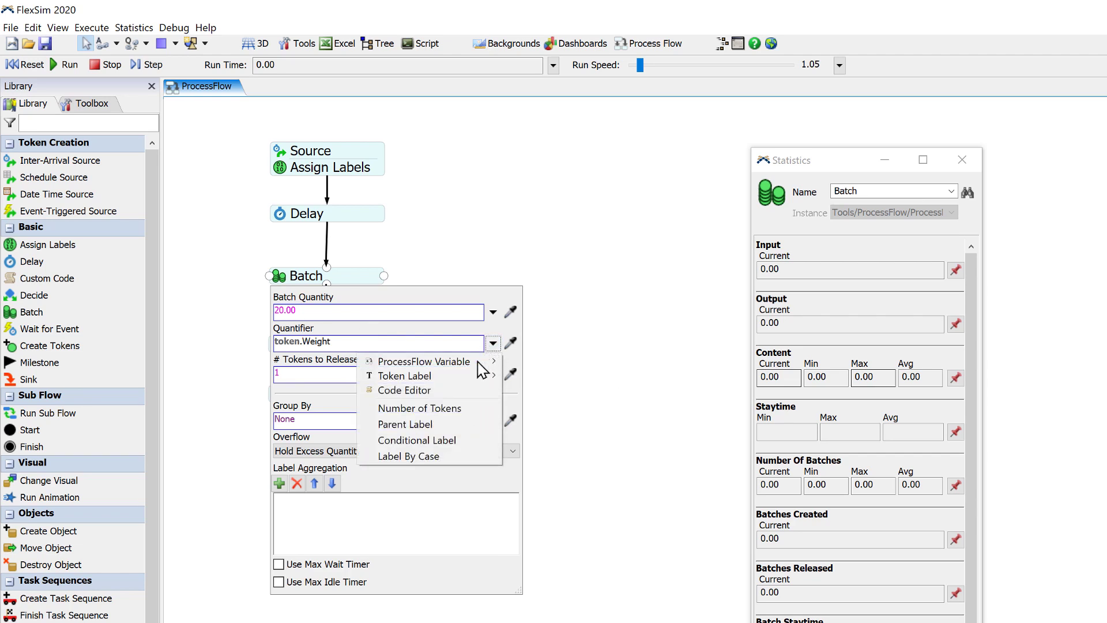
left_click(443, 409)
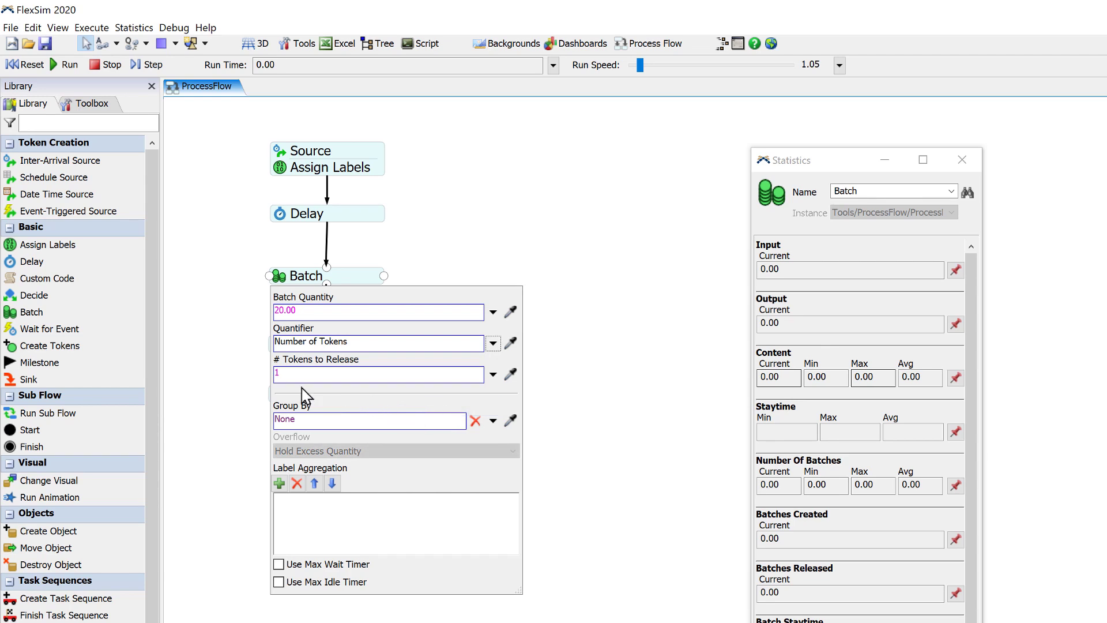
double_click(281, 310)
type("4")
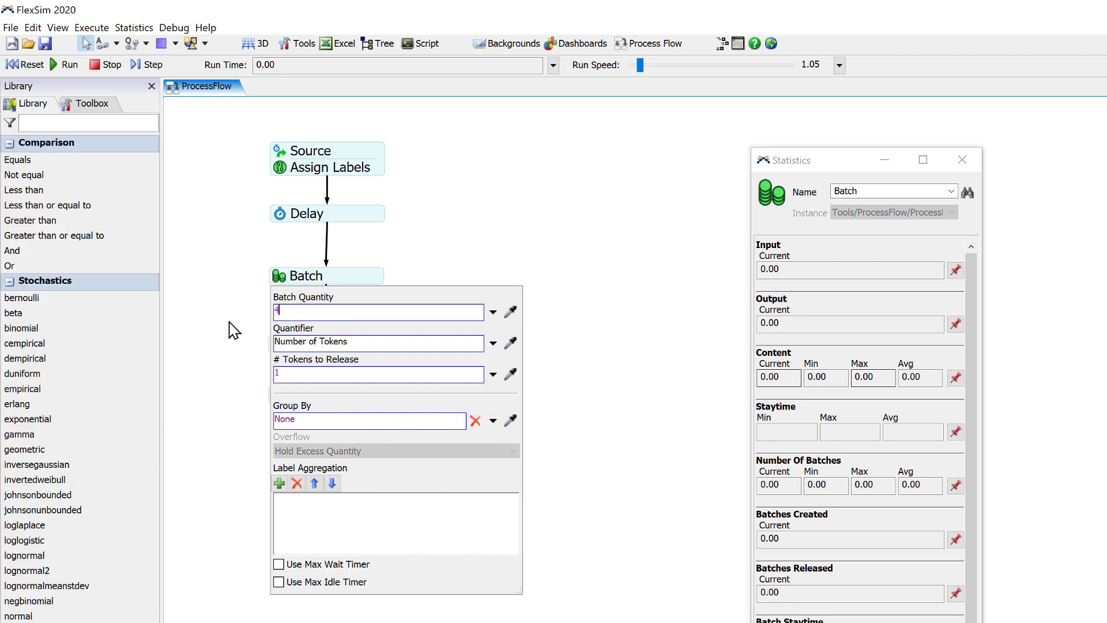
Enable the Batch activity's max wait timer and set its time to 15.
left_click(280, 564)
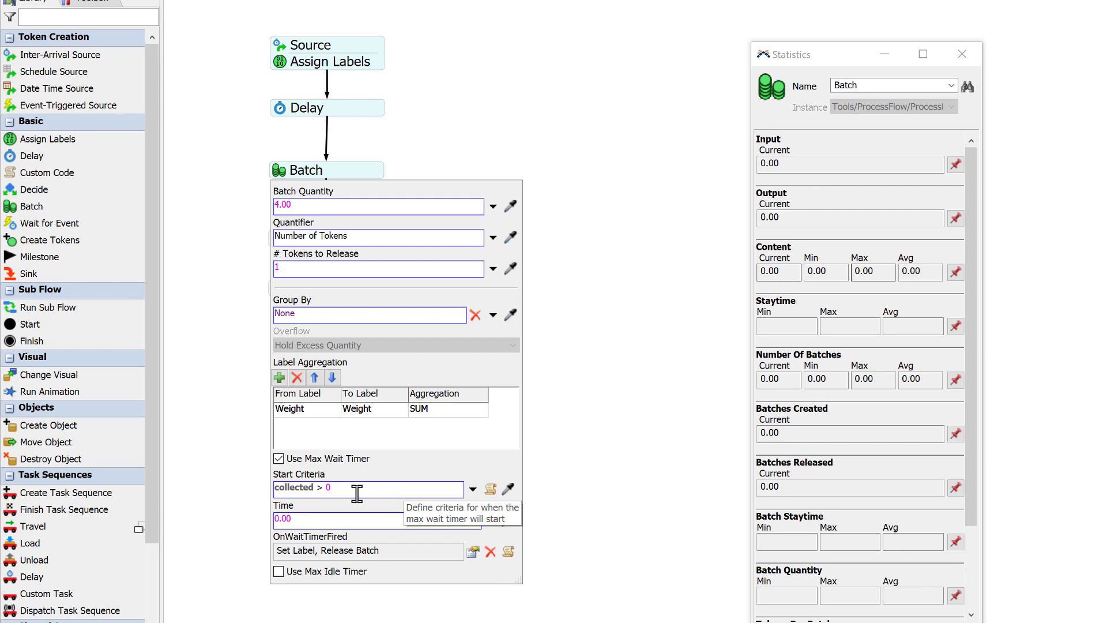
left_click(316, 520)
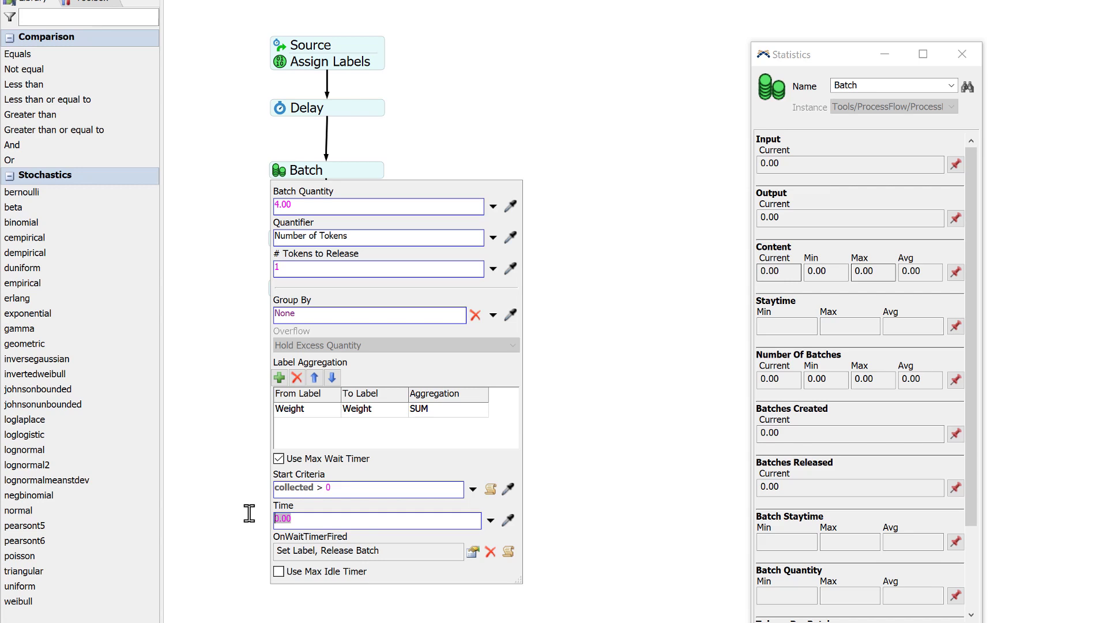
type("15")
Review the Set Label and Release Batch actions that run when the Batch activity's wait timer fires, leaving them as they are.
left_click(473, 552)
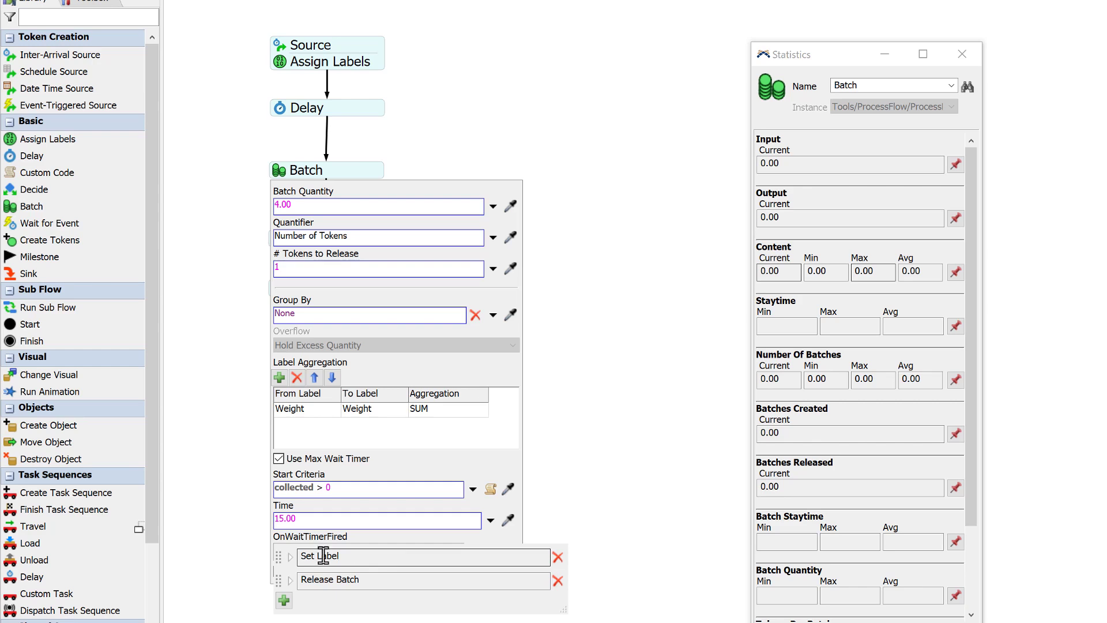
left_click(290, 557)
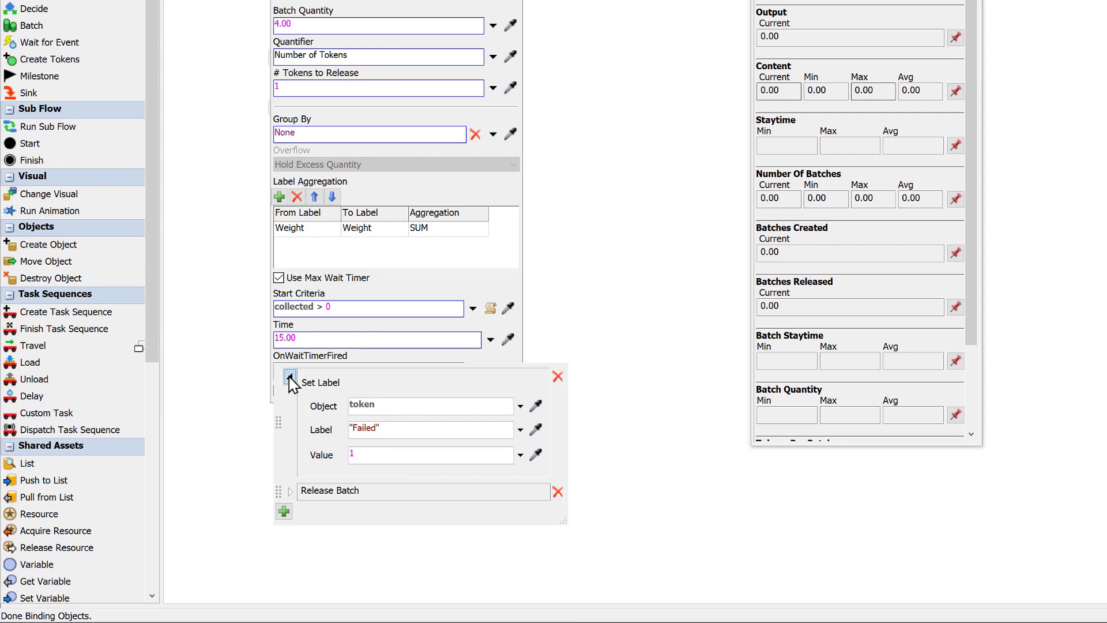
left_click(290, 378)
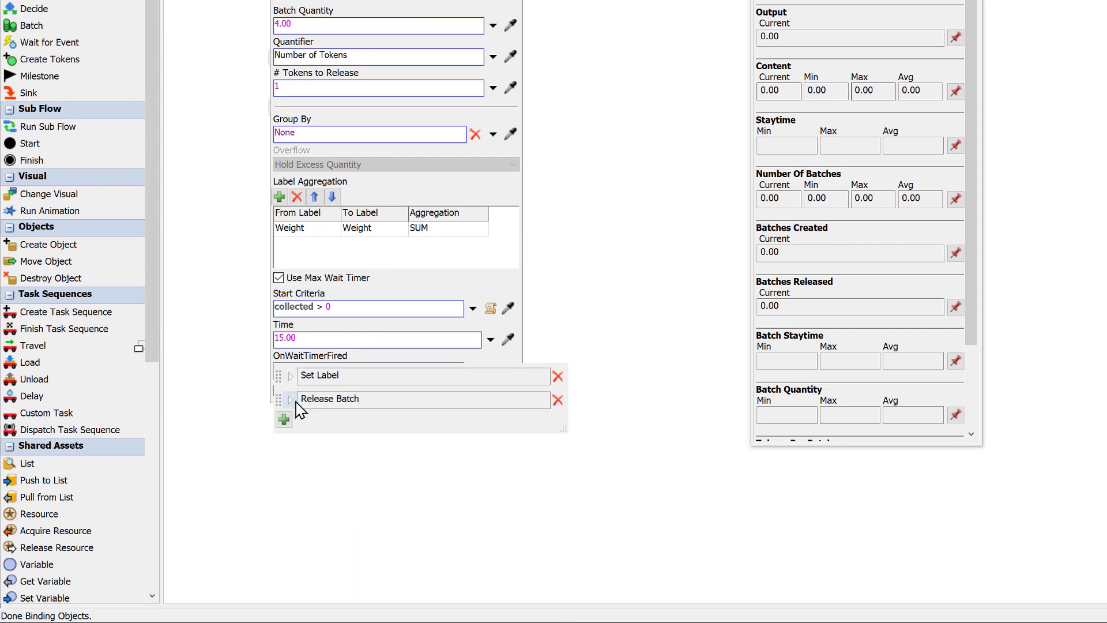
left_click(292, 401)
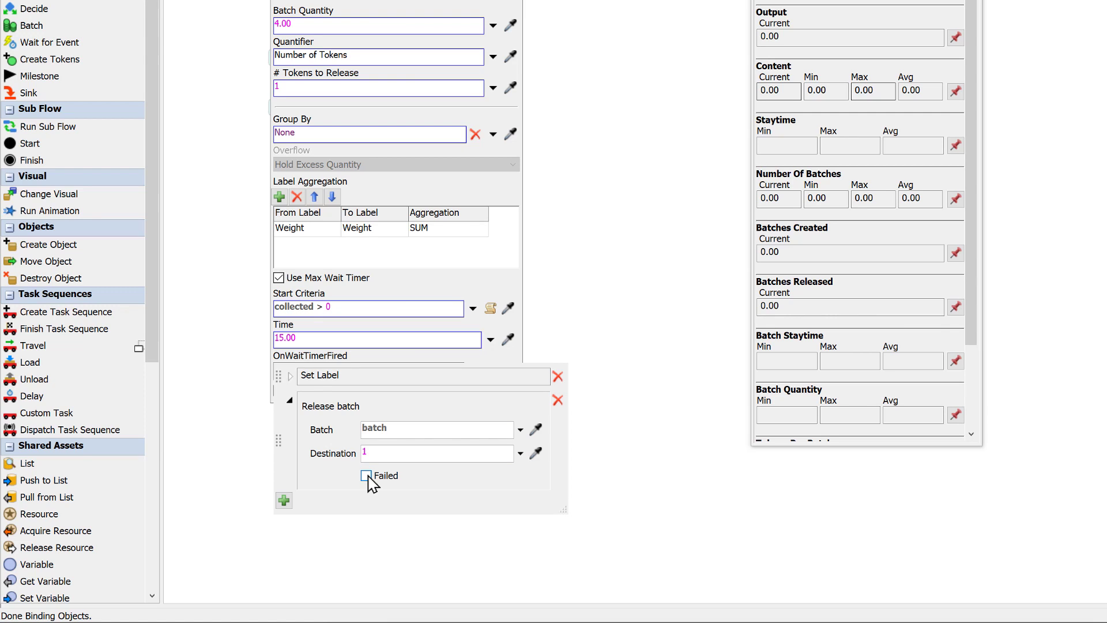
left_click(228, 243)
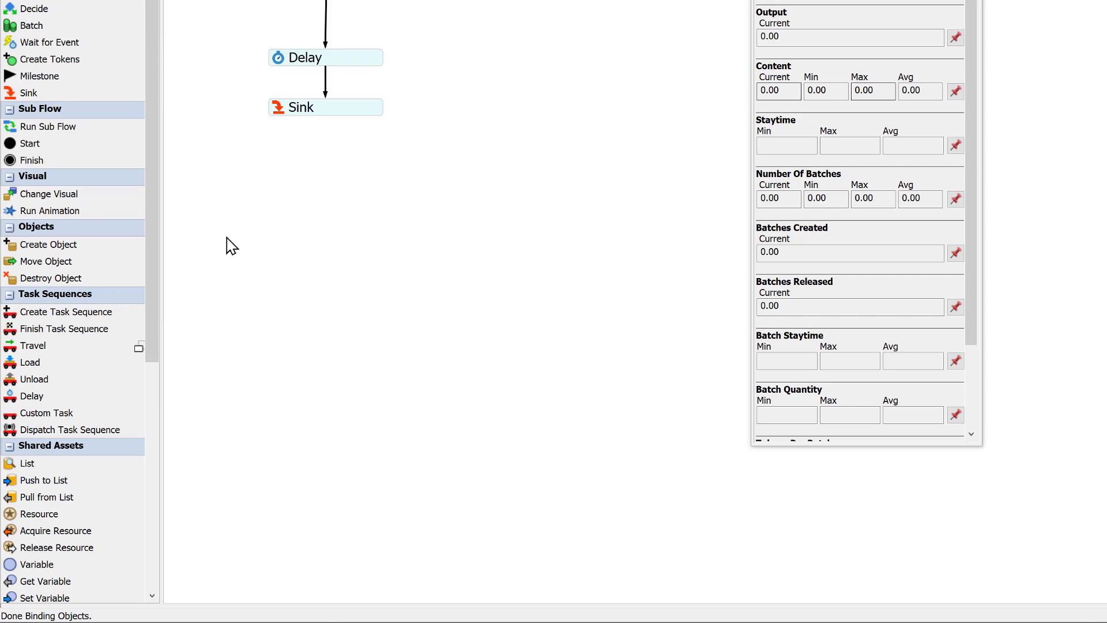
left_click(304, 121)
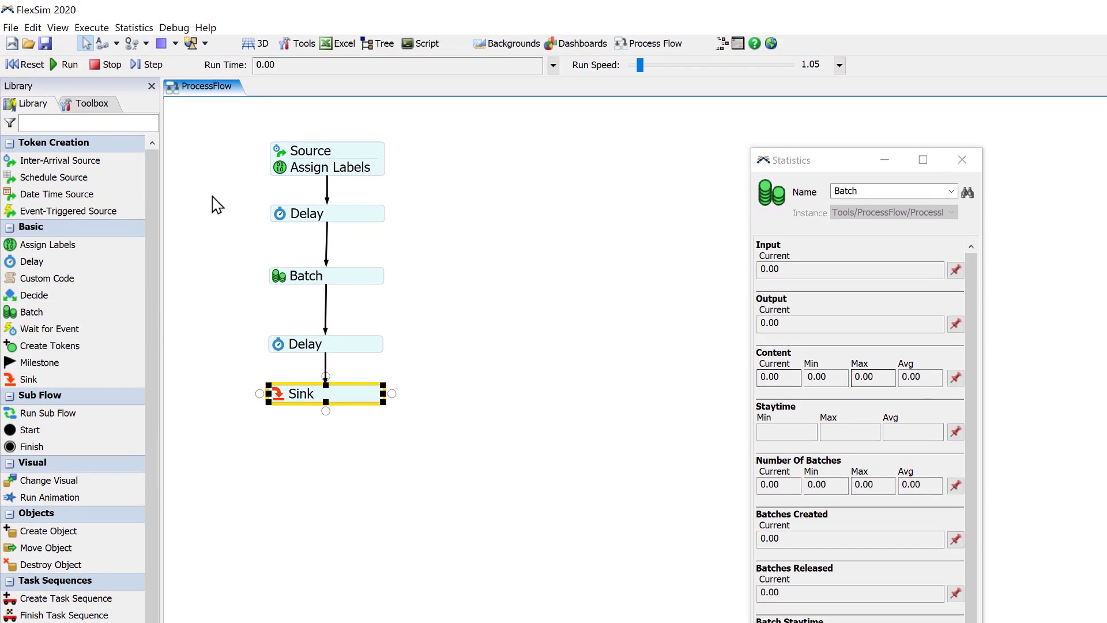
left_click(212, 197)
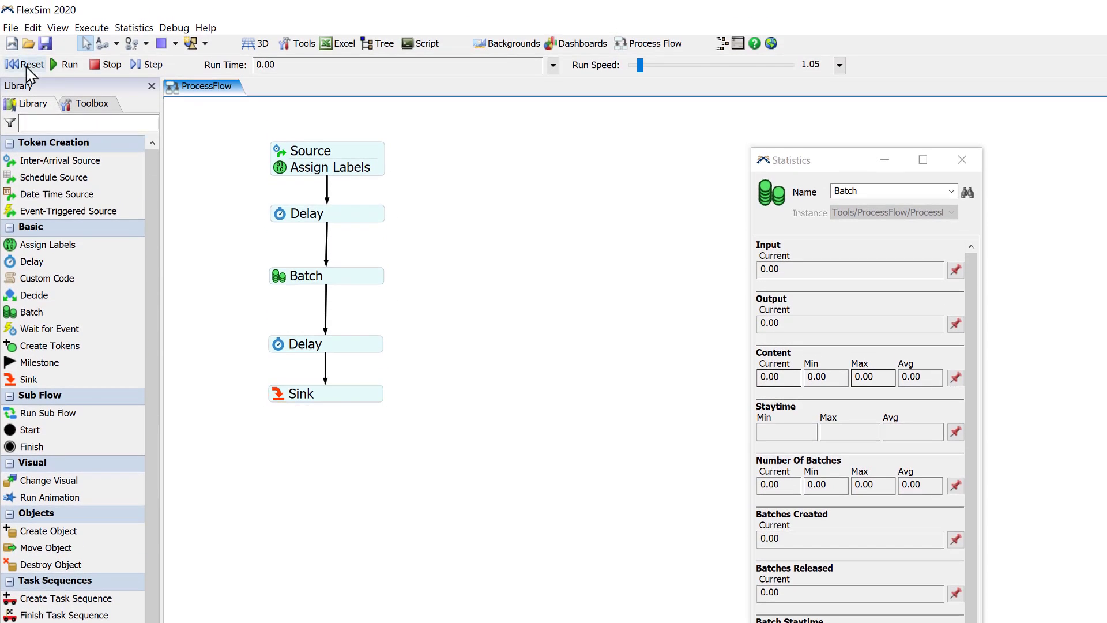
left_click(300, 346)
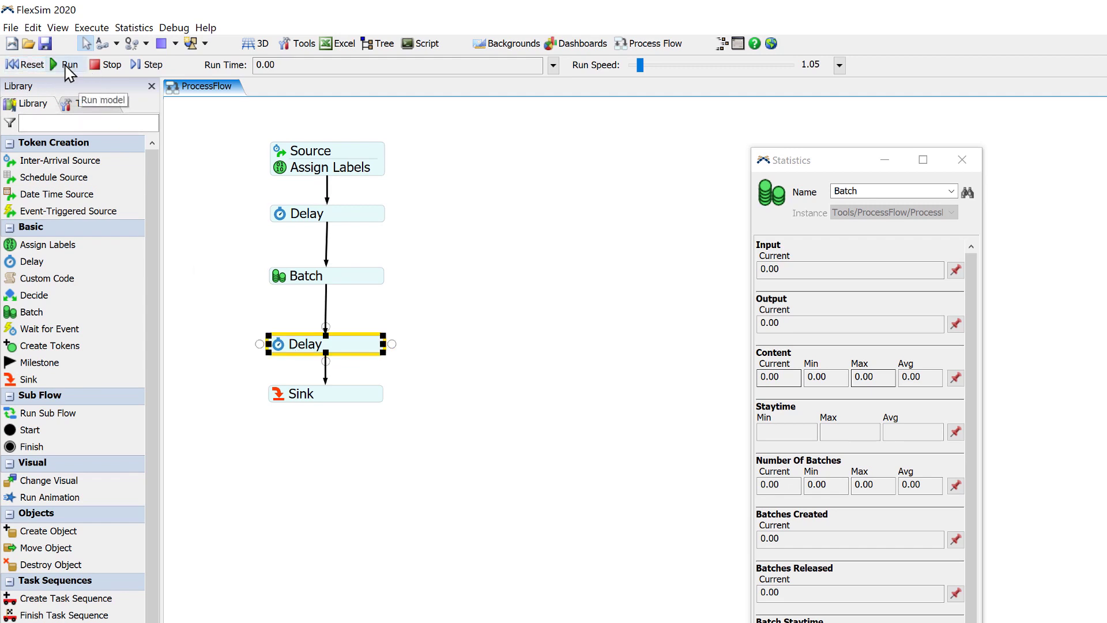
Run the model past the 15-unit wait timer, stop it, and inspect the released token in the second Delay and the Batch's remaining content.
left_click(69, 68)
left_click(150, 68)
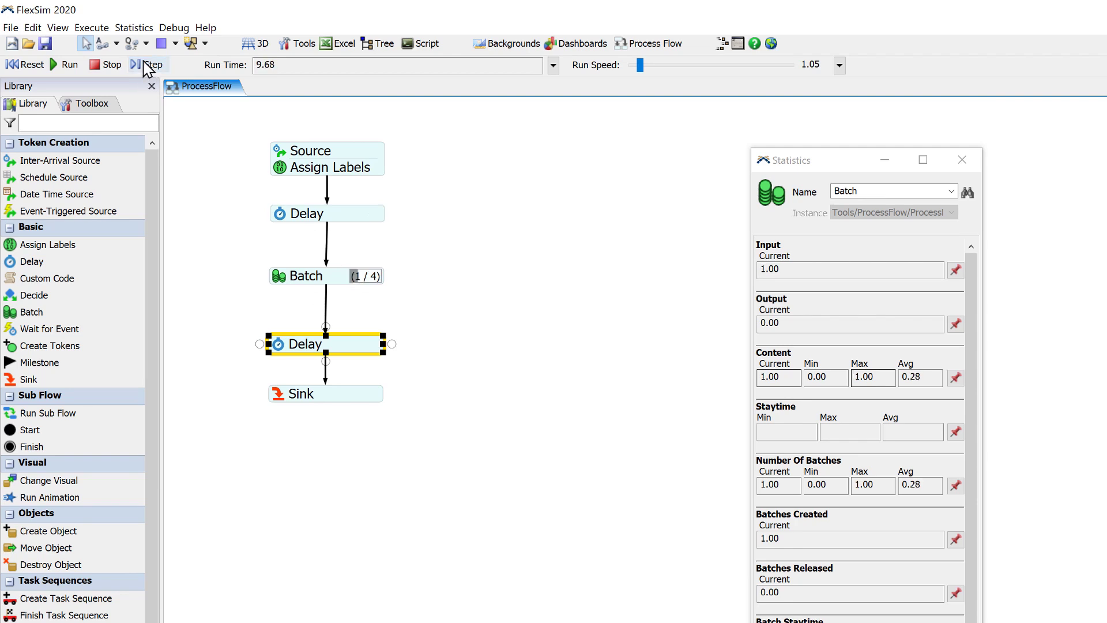
left_click(147, 65)
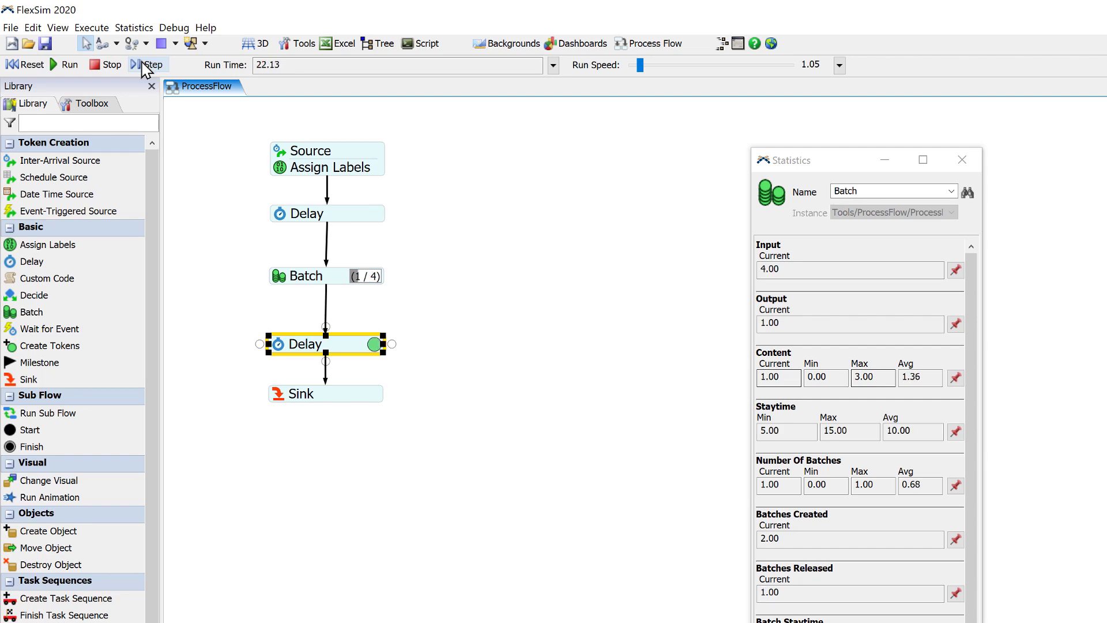
left_click(107, 65)
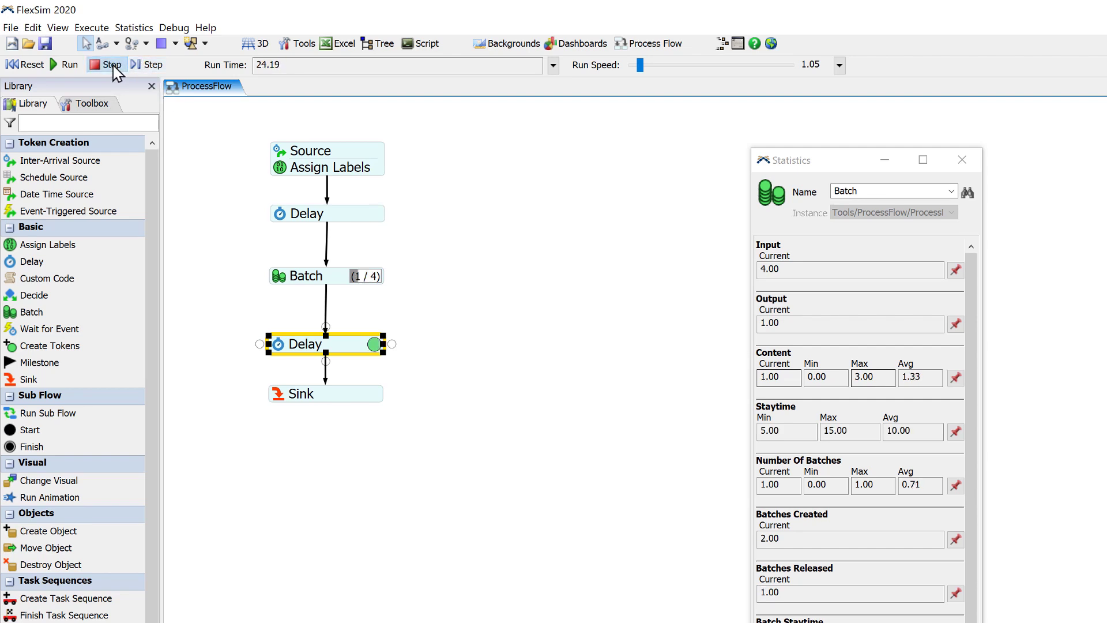
left_click(375, 345)
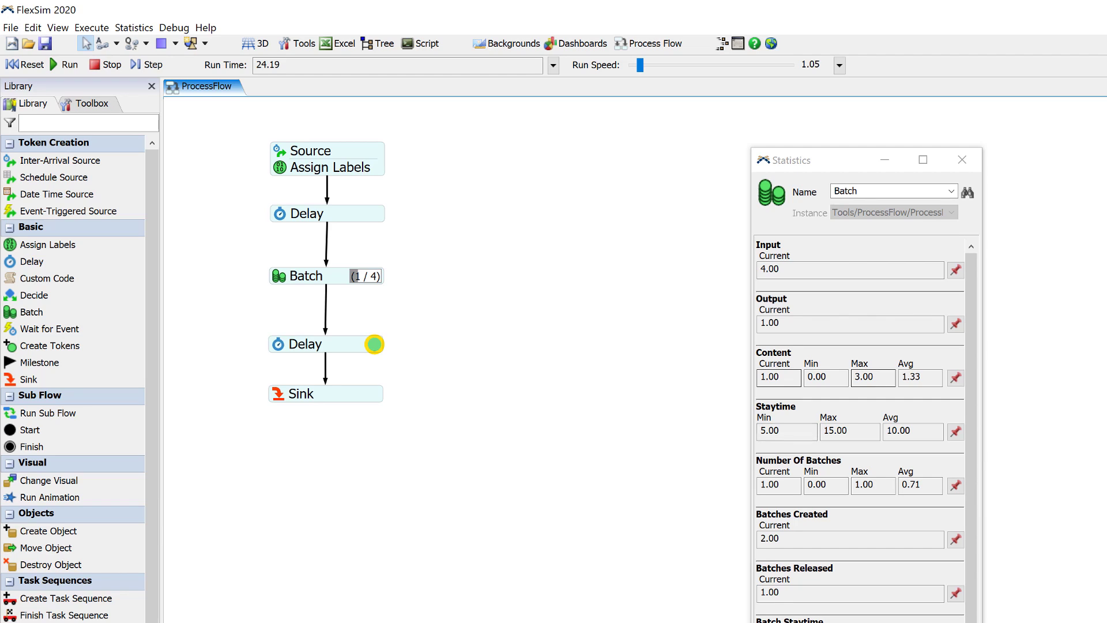
left_click(356, 278)
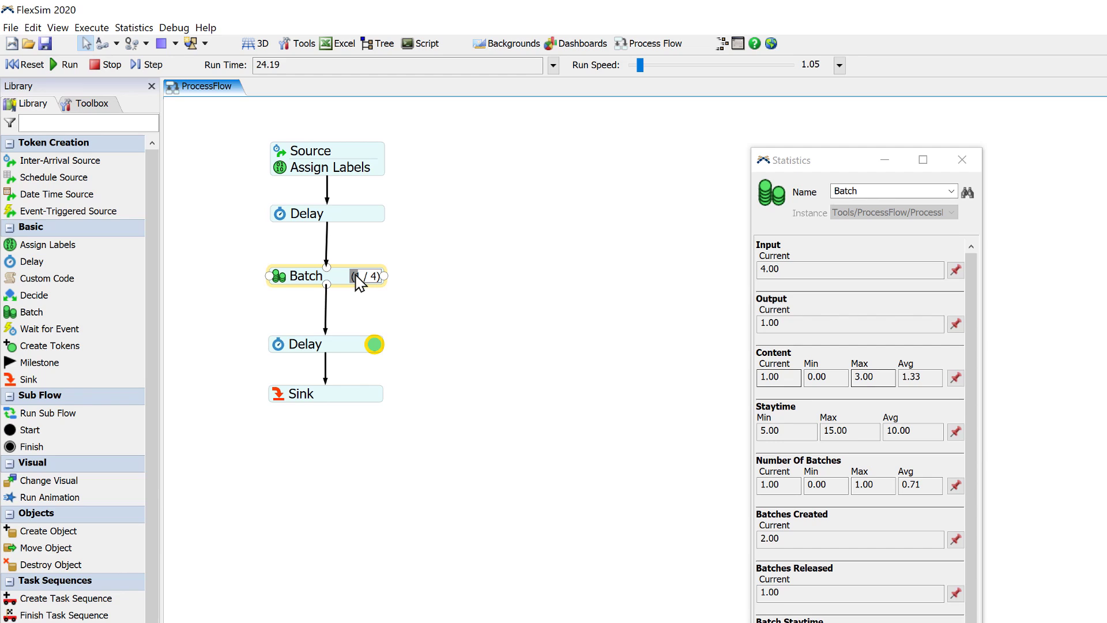
left_click(355, 310)
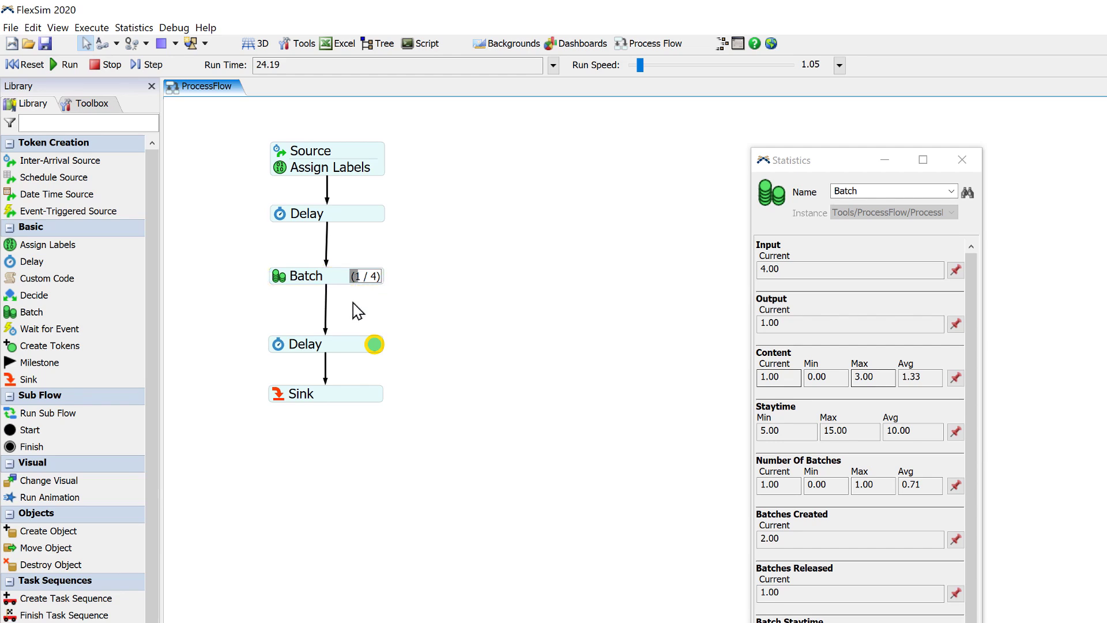
Enable the Batch activity's max idle timer and review its start criteria and time.
double_click(278, 281)
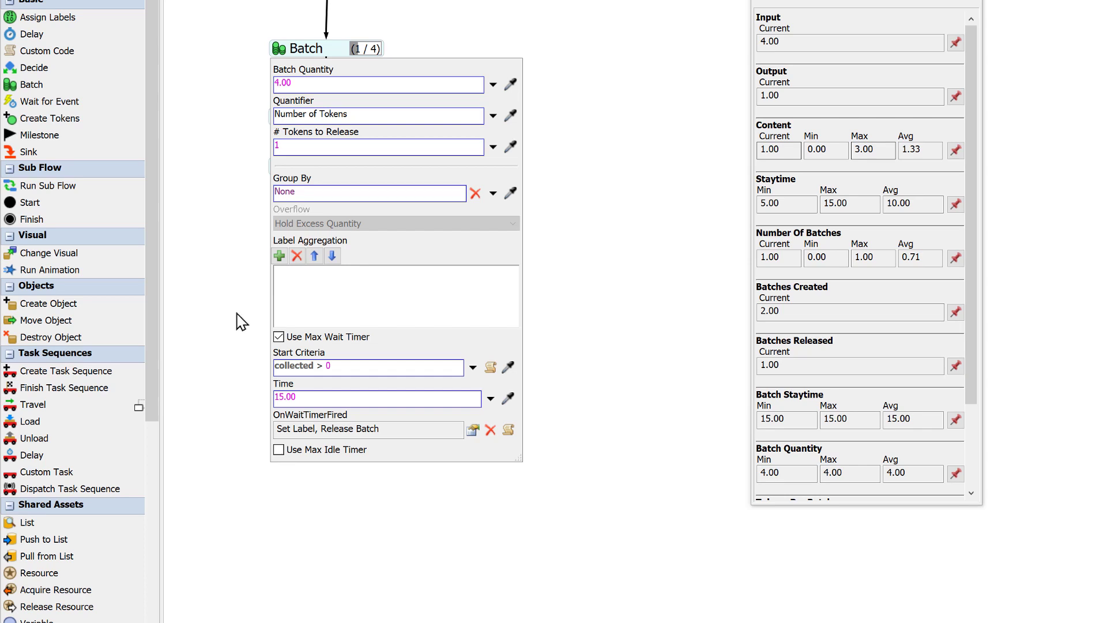
left_click(279, 449)
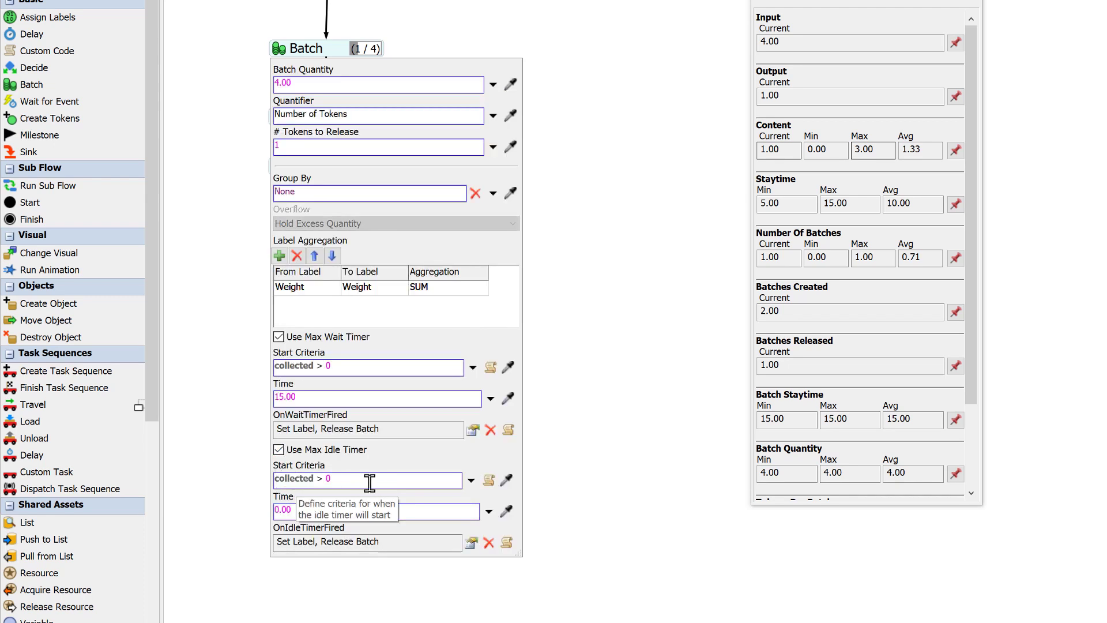
left_click(359, 481)
left_click_drag(358, 481, 272, 472)
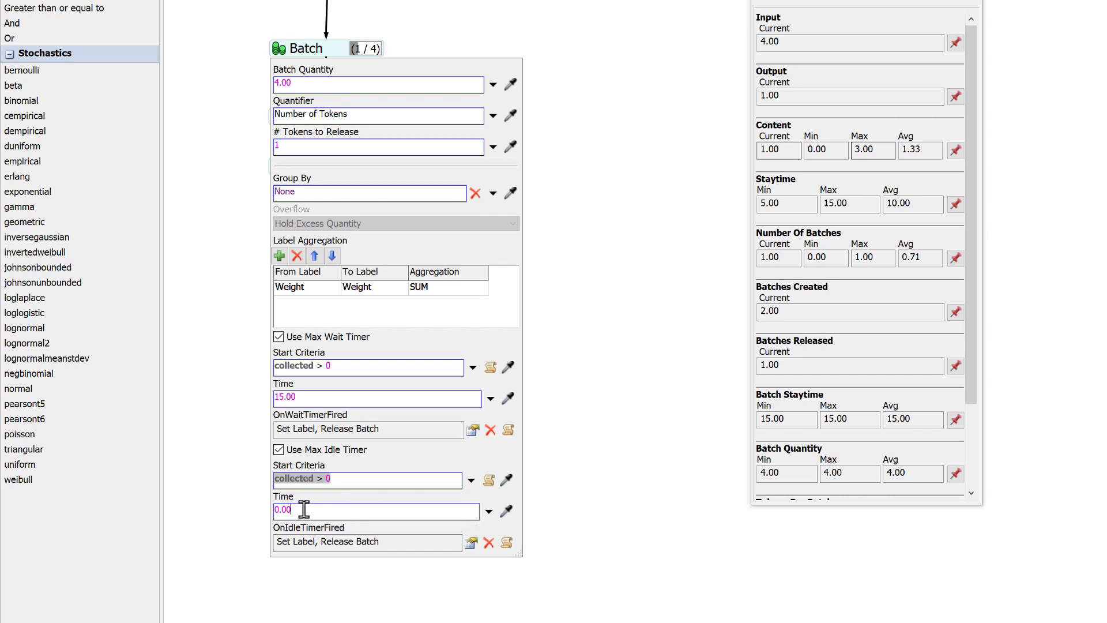
left_click_drag(305, 510, 248, 504)
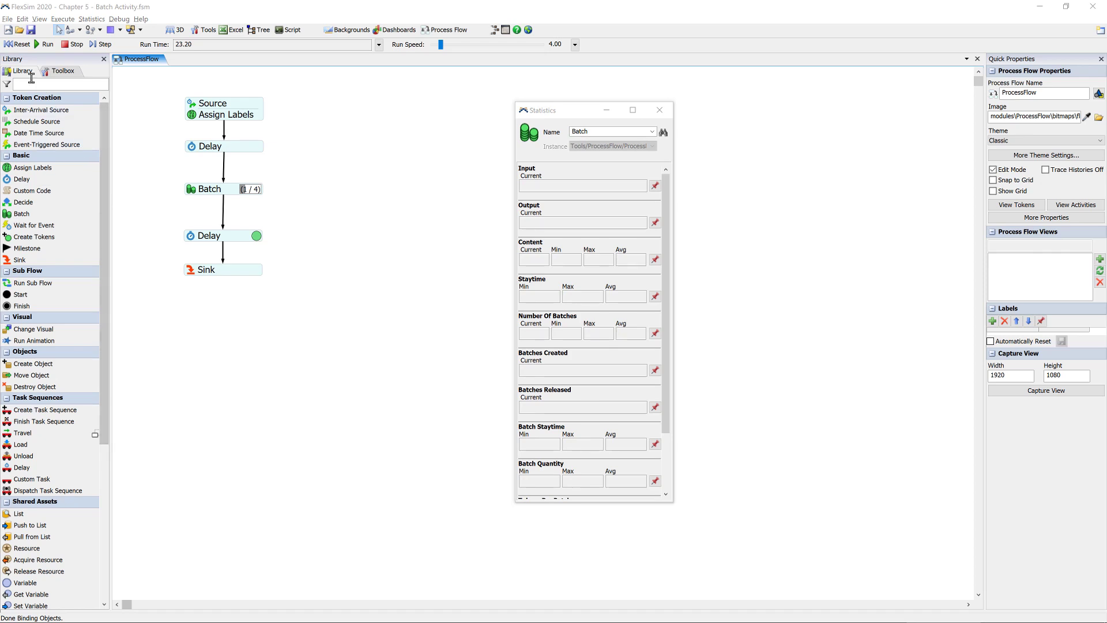
Reset the model and review the Batch activity's Group By setting.
left_click(17, 44)
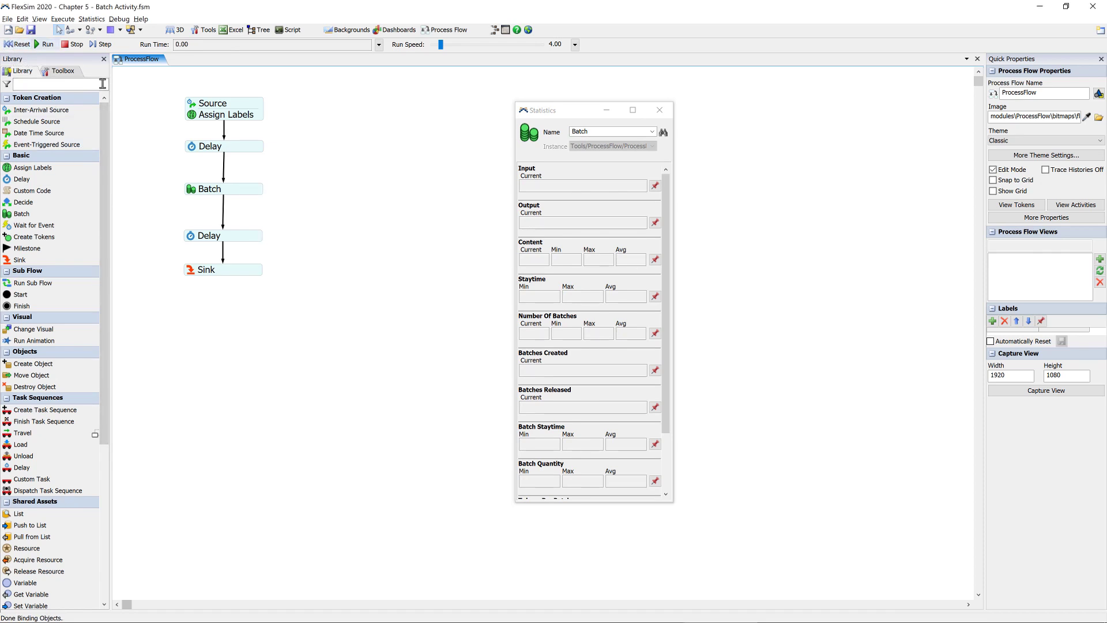
double_click(192, 195)
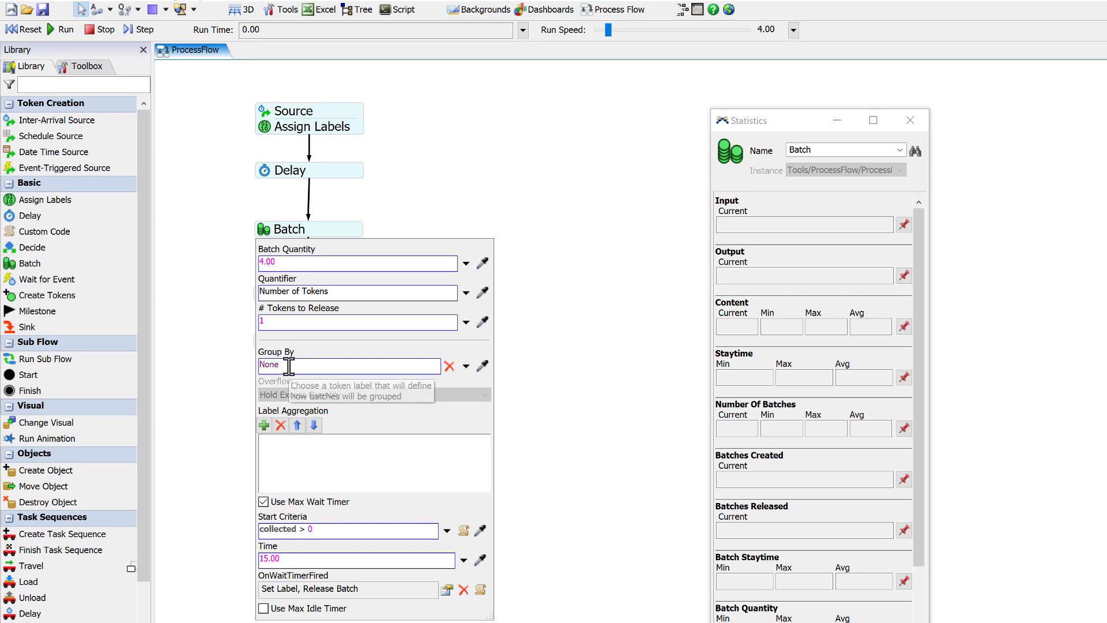
left_click(223, 314)
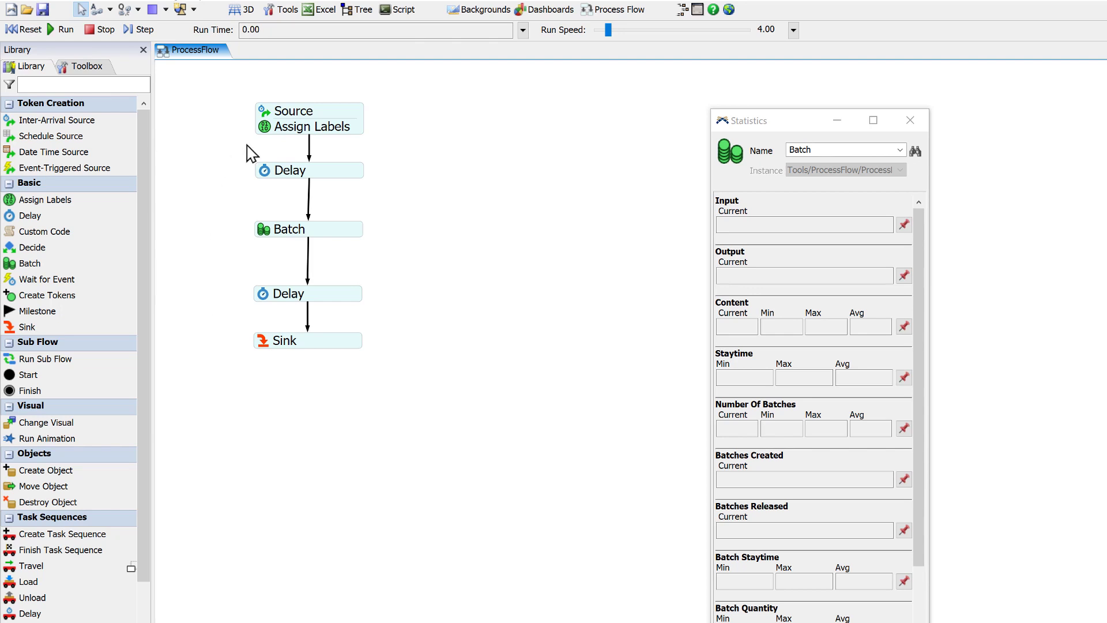
Add a second label named Size to the Assign Labels activity under the Source.
left_click(267, 132)
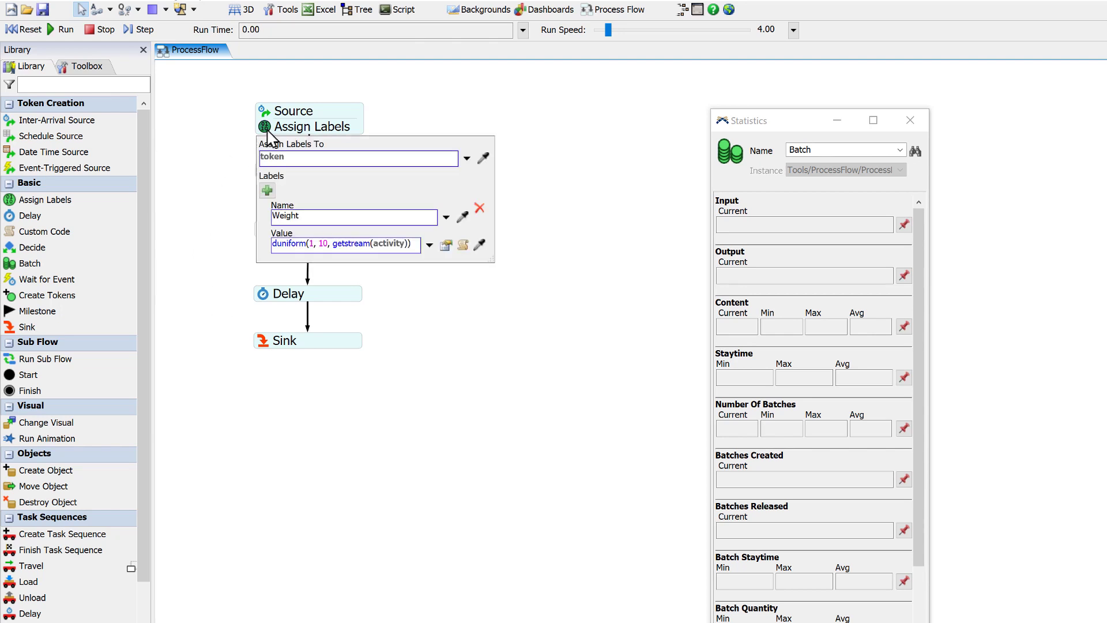
left_click(267, 191)
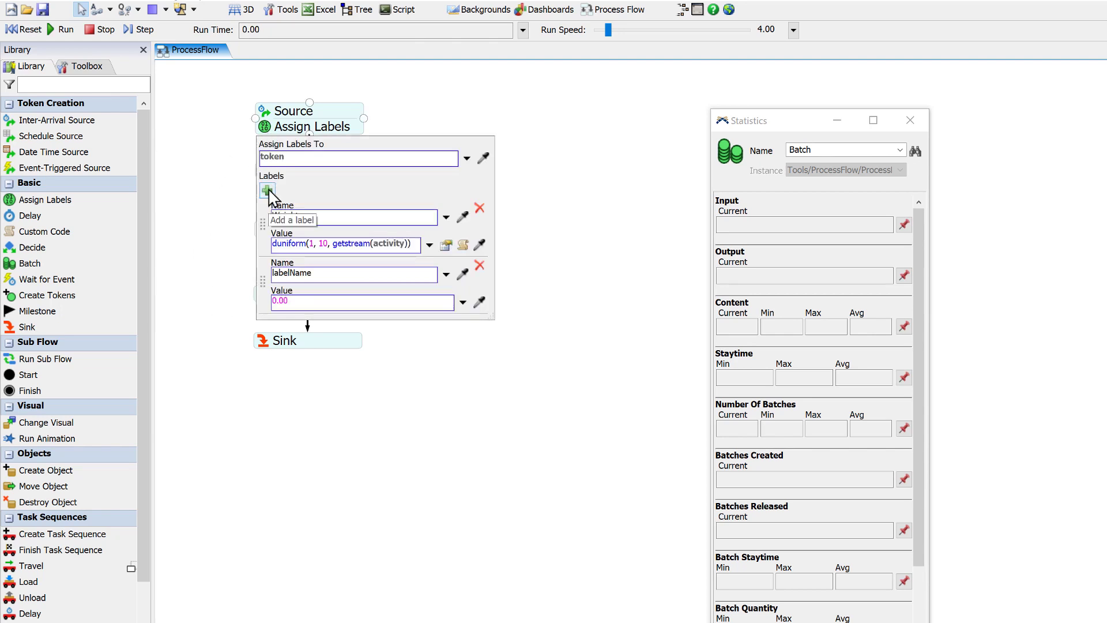
double_click(285, 274)
type("S")
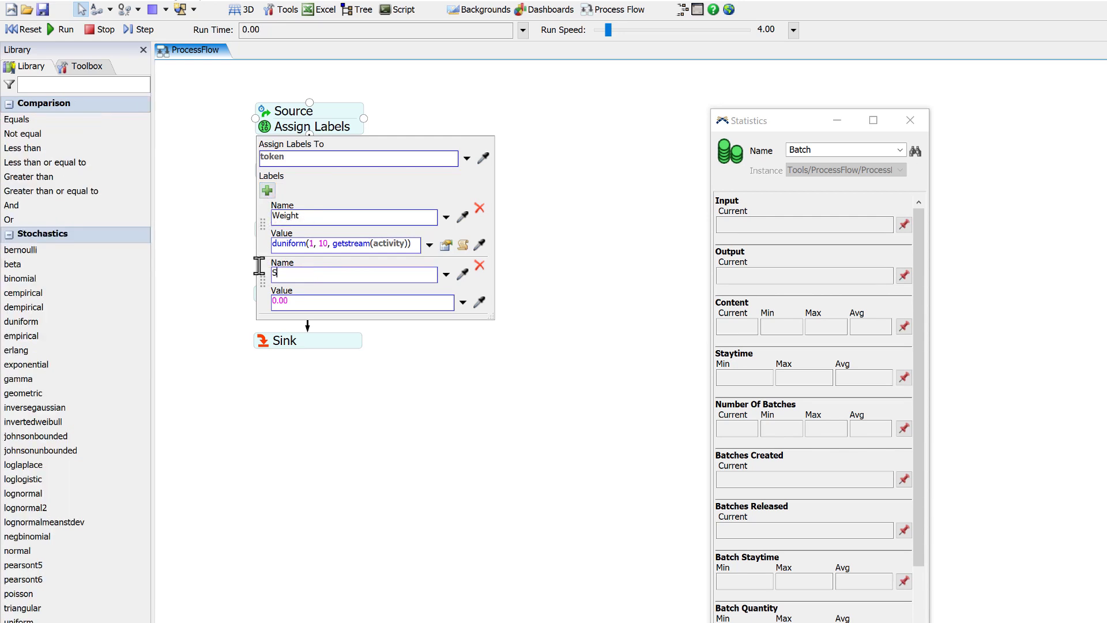
type("ize")
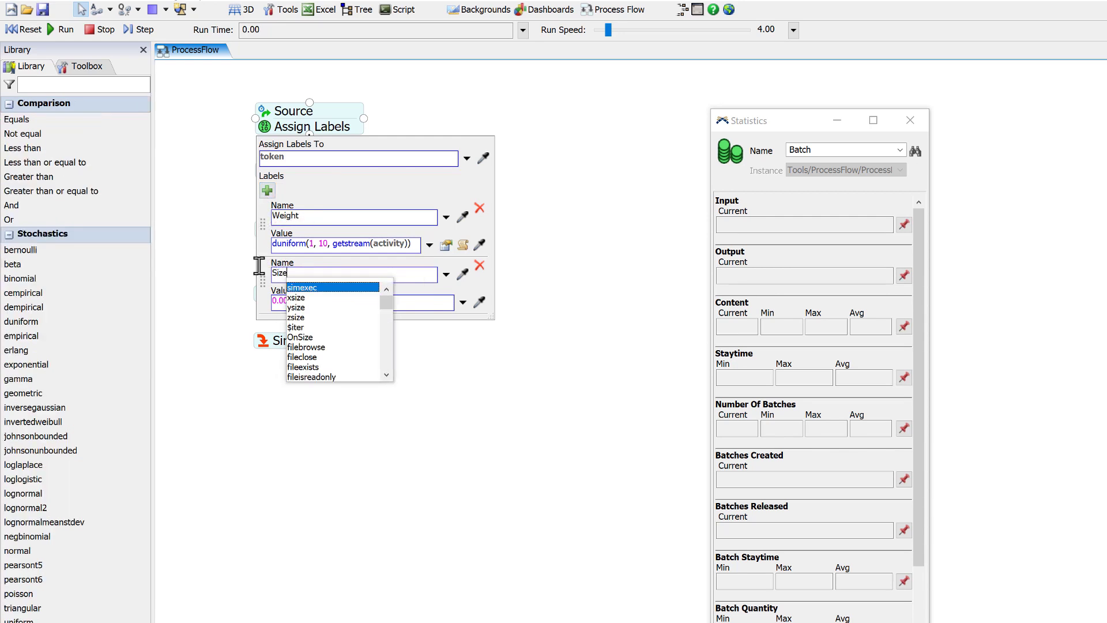
Set the Size label's value by percentage: 50 percent "Small" and 50 percent "Large".
left_click(463, 303)
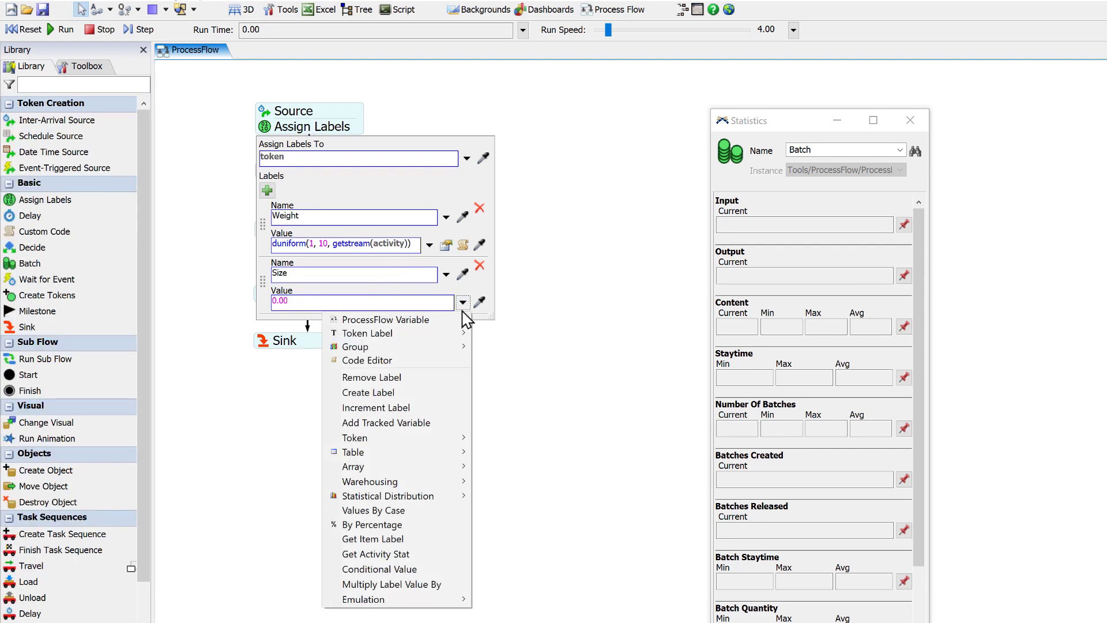
left_click(424, 532)
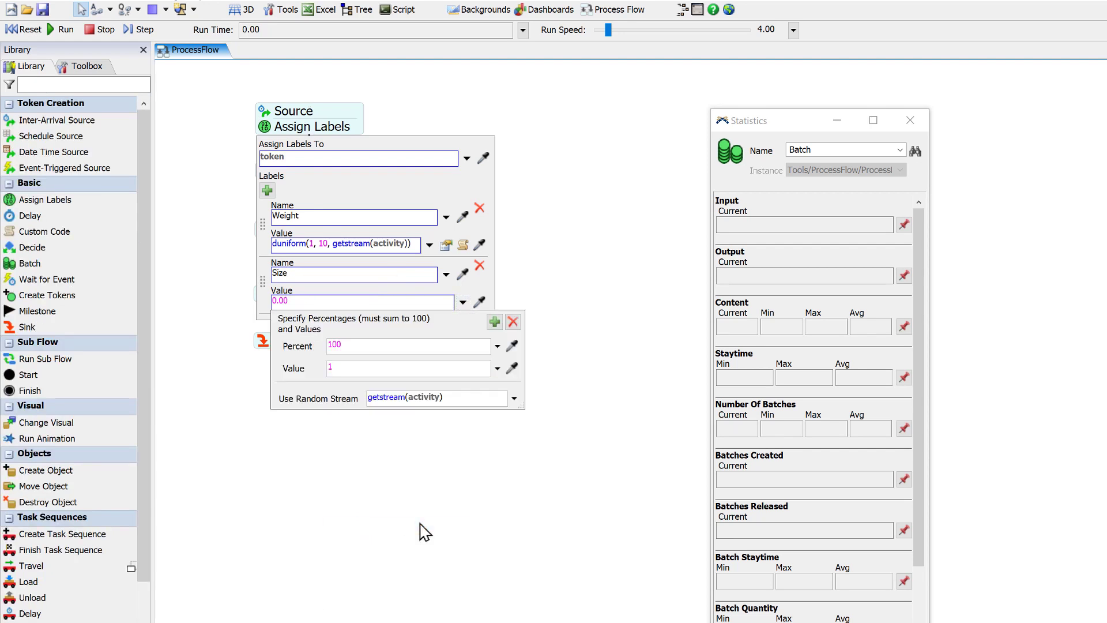
left_click(494, 325)
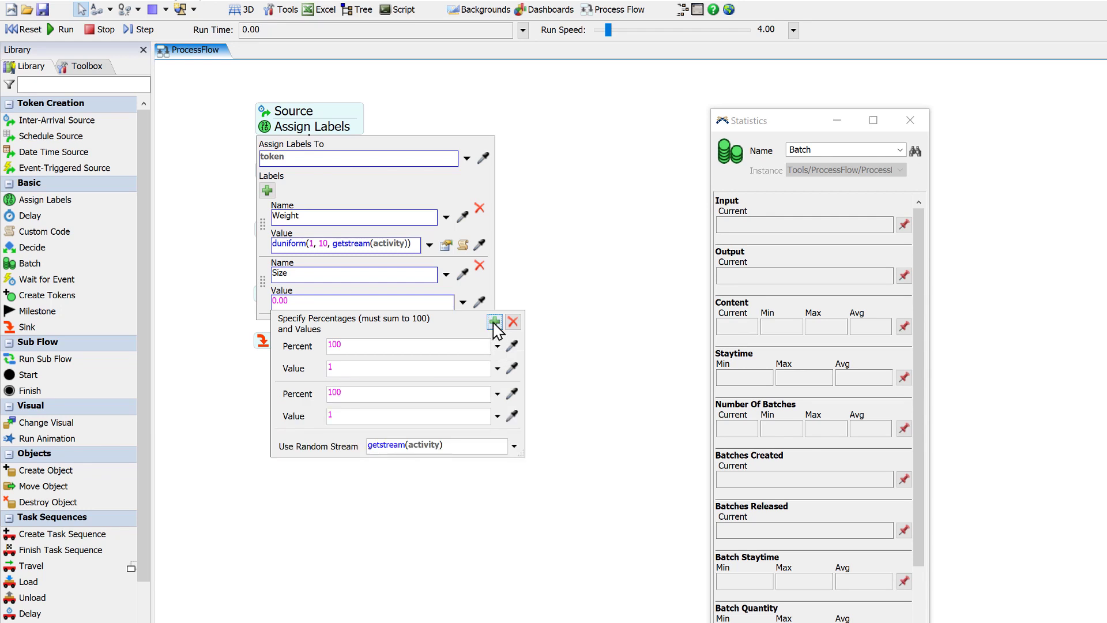
left_click(425, 346)
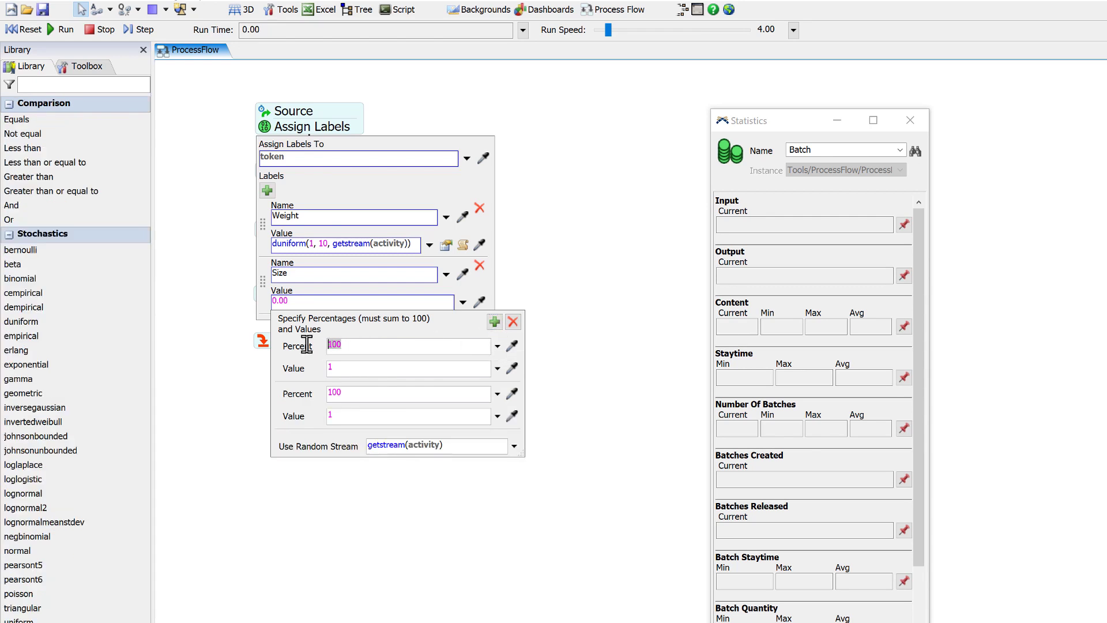
type("50")
left_click(345, 370)
type("\"Small\"")
key("Tab")
type("50")
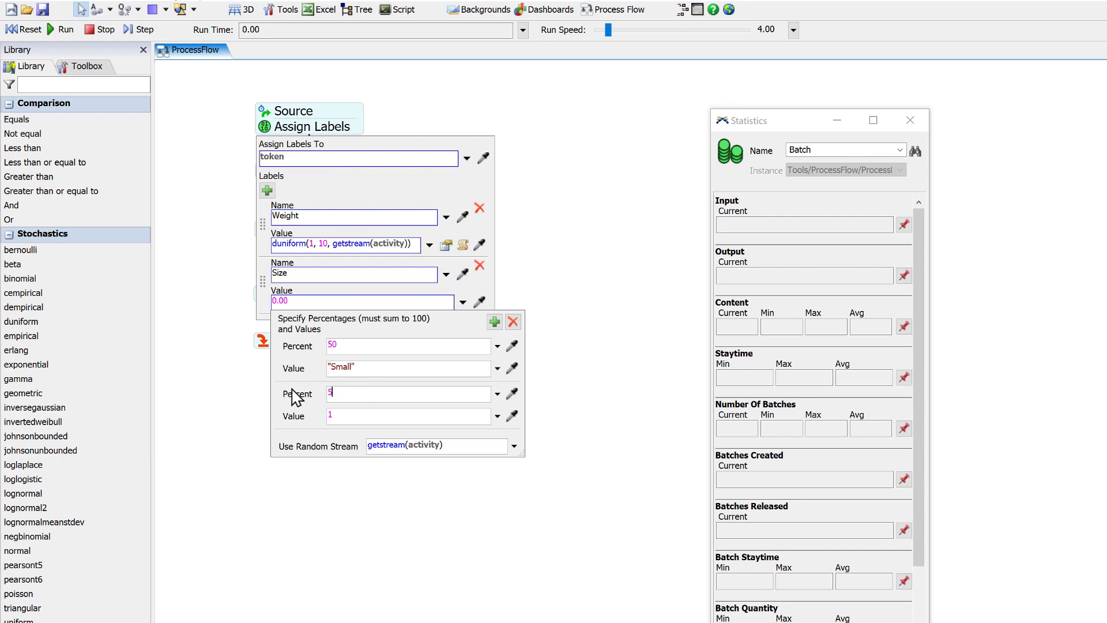
key("Tab")
type("\"Large")
left_click(316, 521)
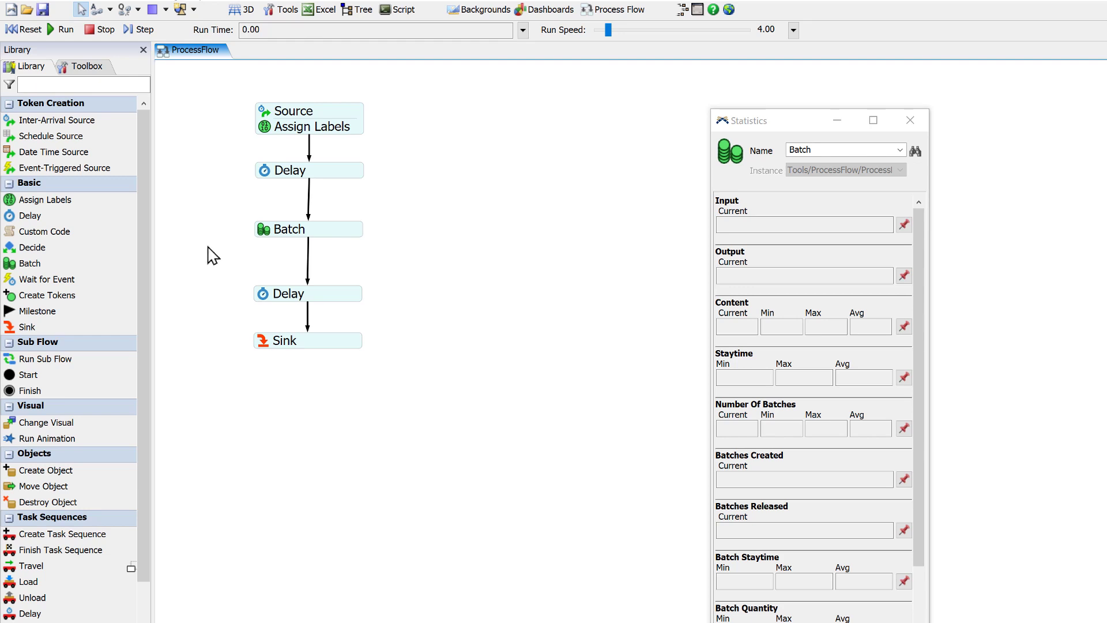
Group the Batch activity's tokens by the token label Size.
left_click(266, 232)
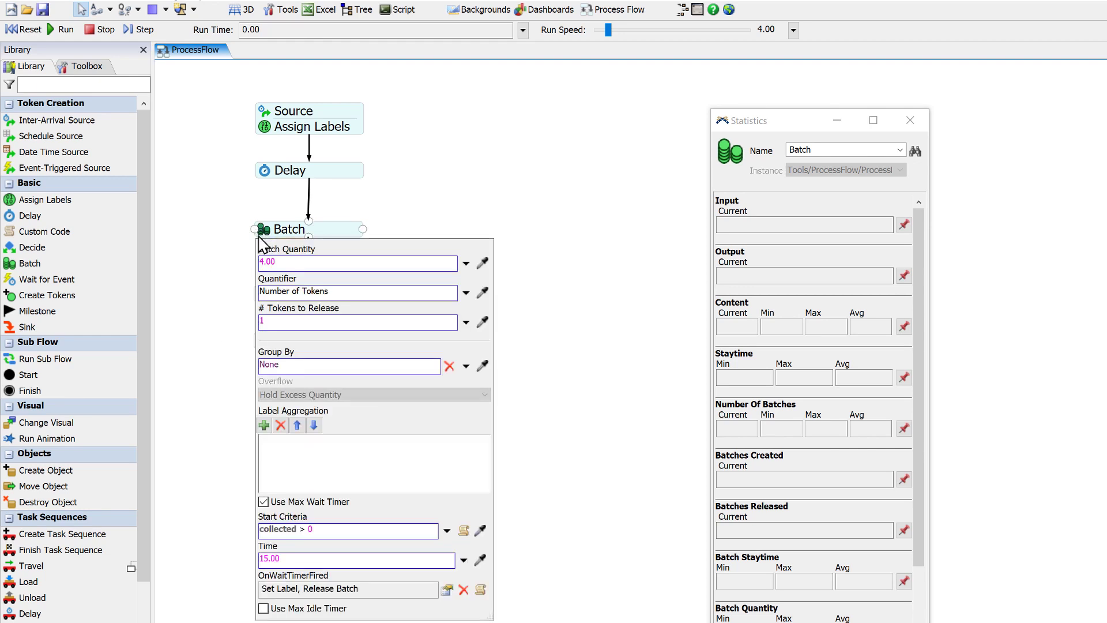
left_click(466, 366)
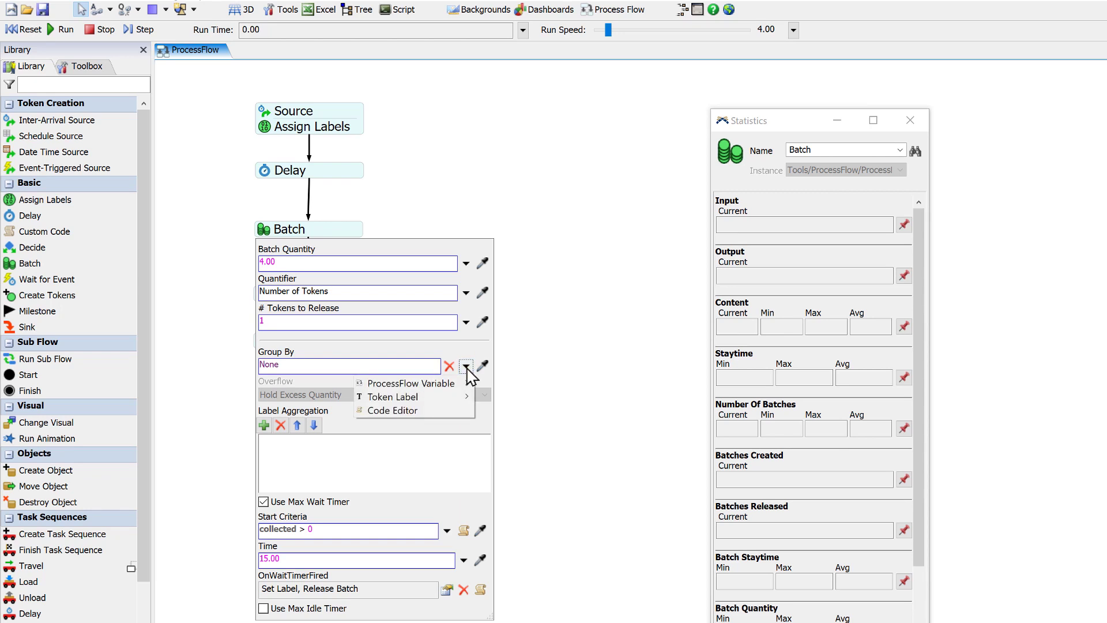
mouse_move(462, 397)
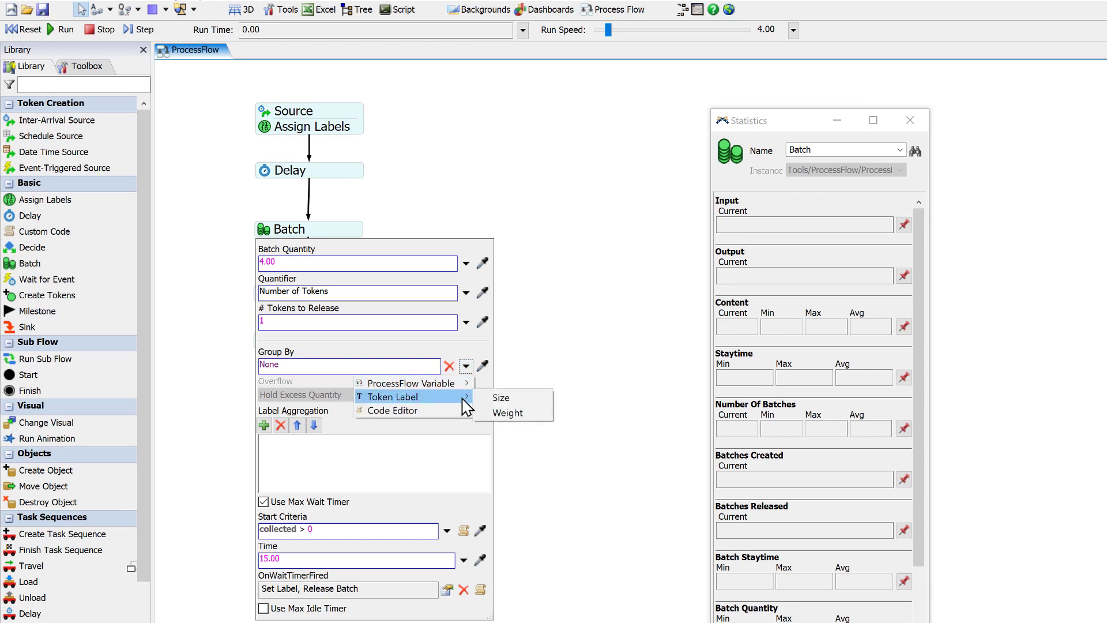
left_click(506, 398)
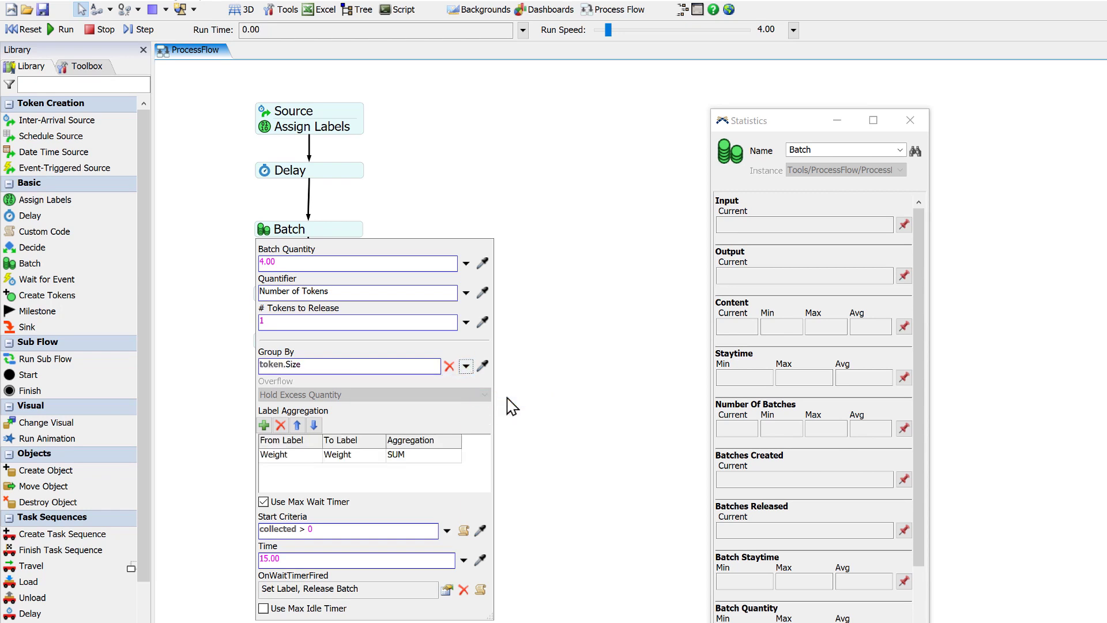
left_click(569, 369)
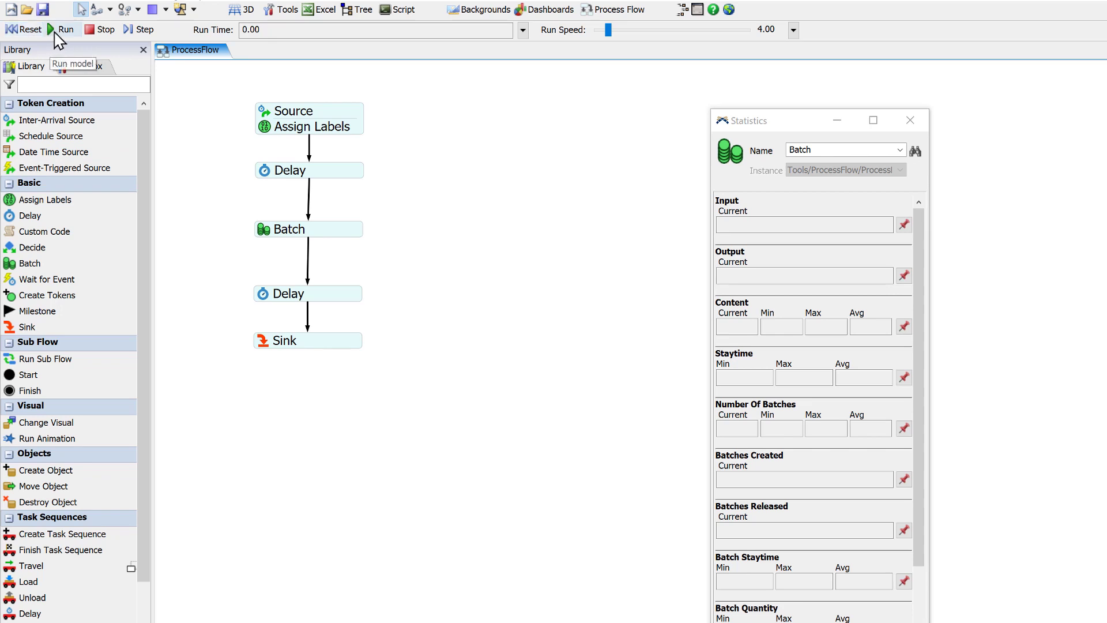
Run the model to watch separate Small and Large batches form, check the Batch settings, and stop the run.
left_click(61, 29)
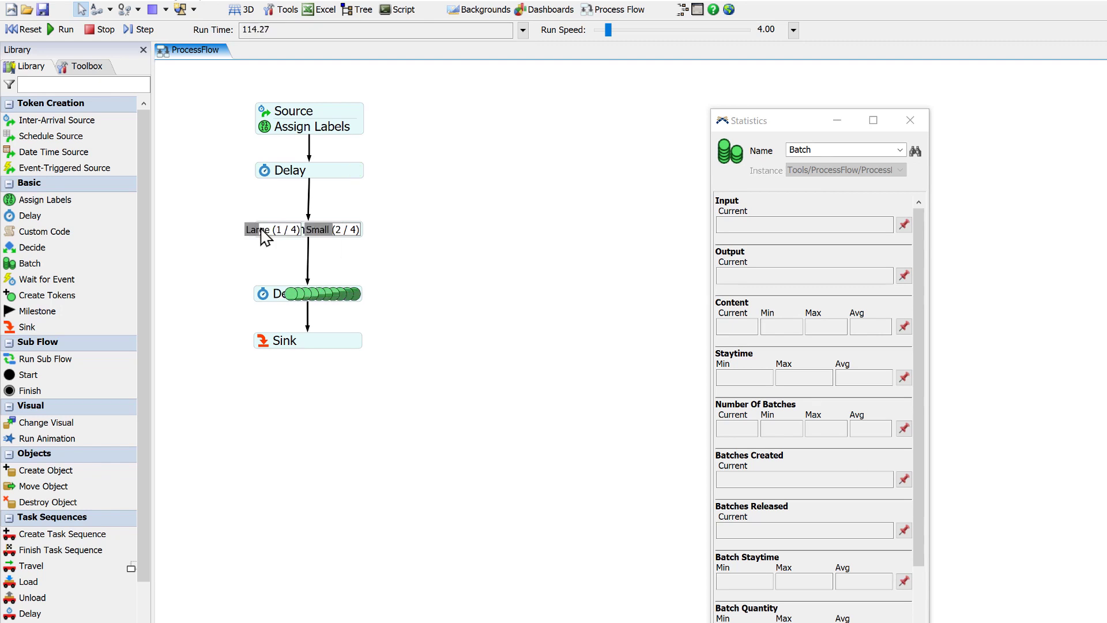
double_click(265, 231)
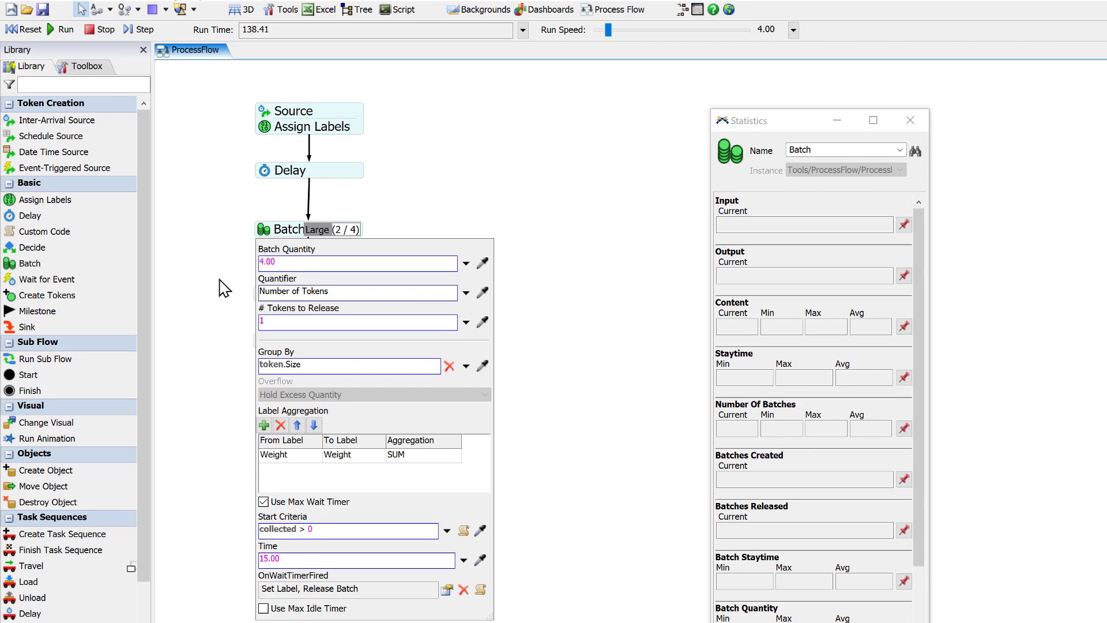
left_click(224, 287)
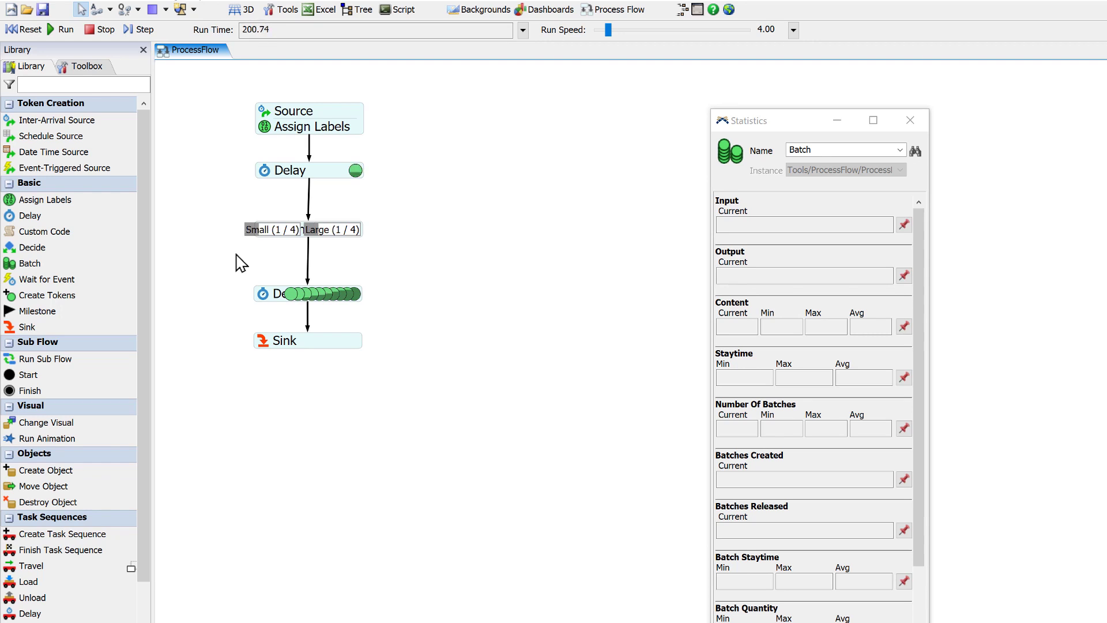
left_click(102, 33)
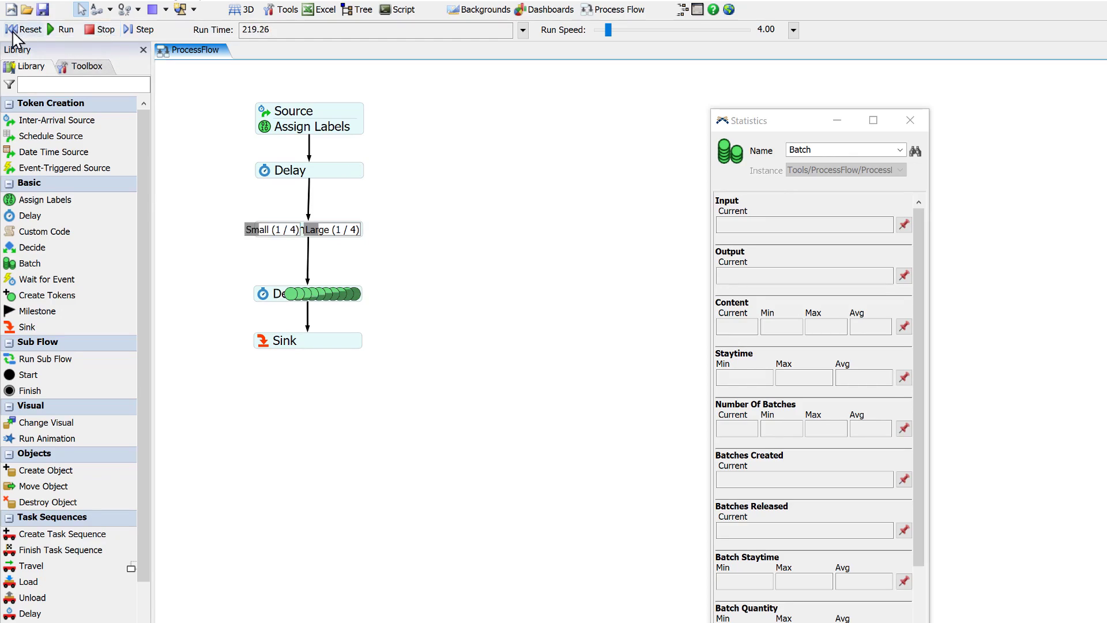
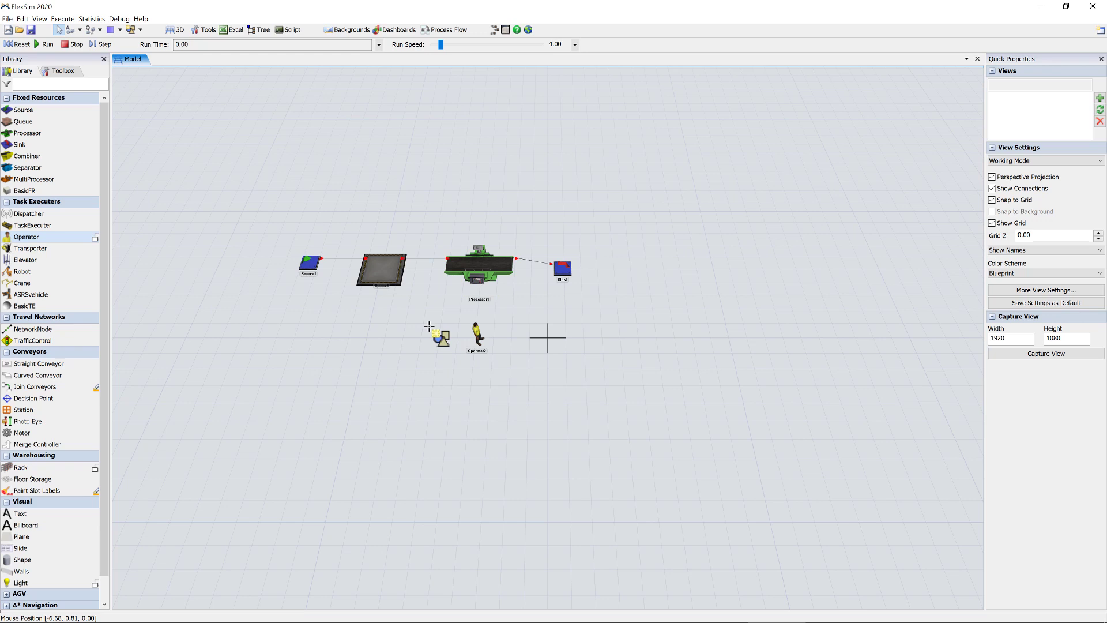
In the 3D model, connect the Queue and the Processor to the Operator through their center ports.
left_click_drag(382, 267, 475, 330)
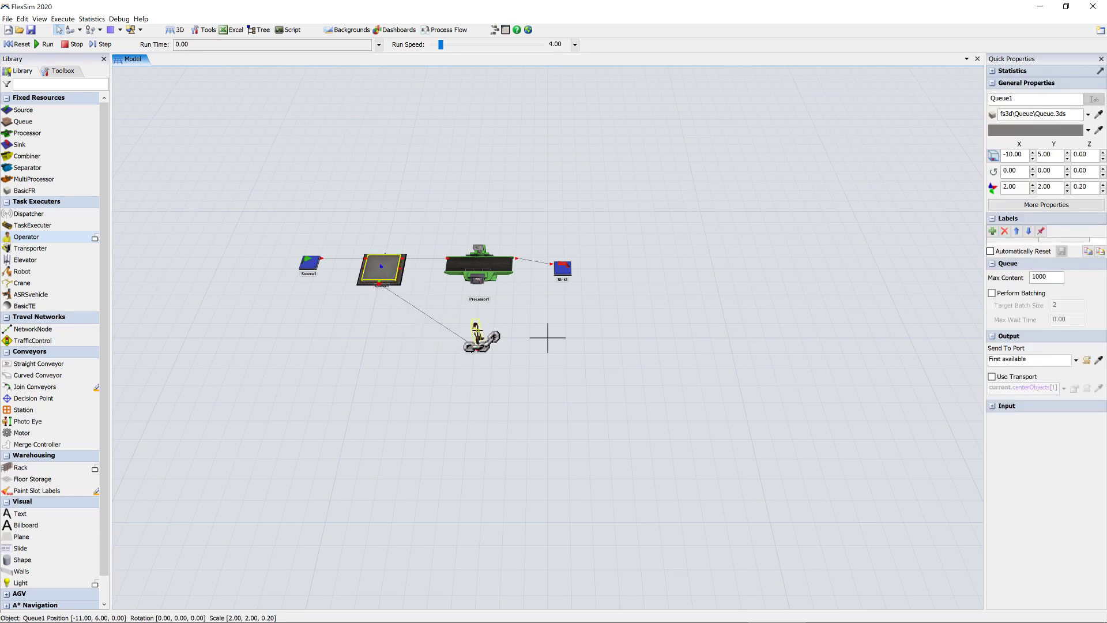
left_click(472, 267)
left_click_drag(472, 267, 478, 337)
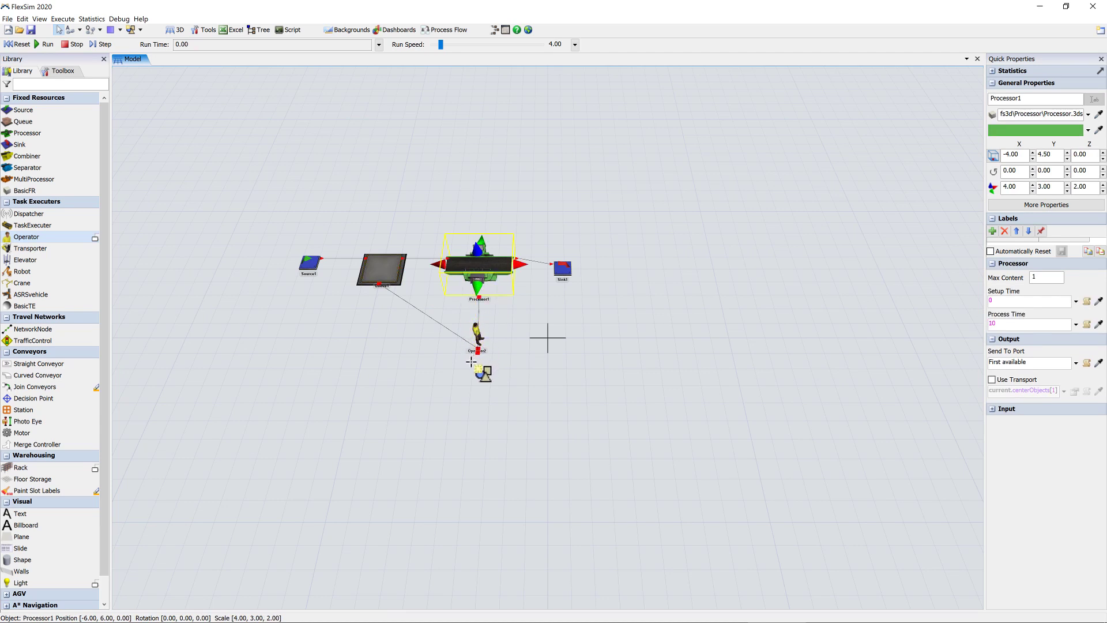
Add a second Queue to the 3D model below the Operator.
left_click_drag(84, 123, 443, 405)
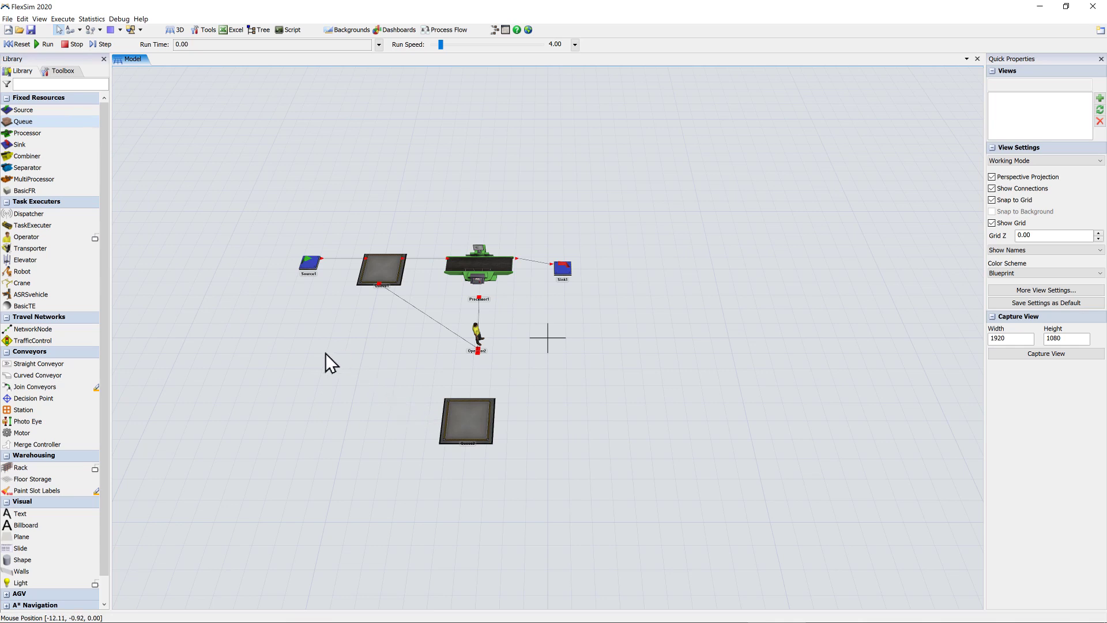
Set the Processor's setup time to 2 and have it use one operator for setup.
double_click(456, 264)
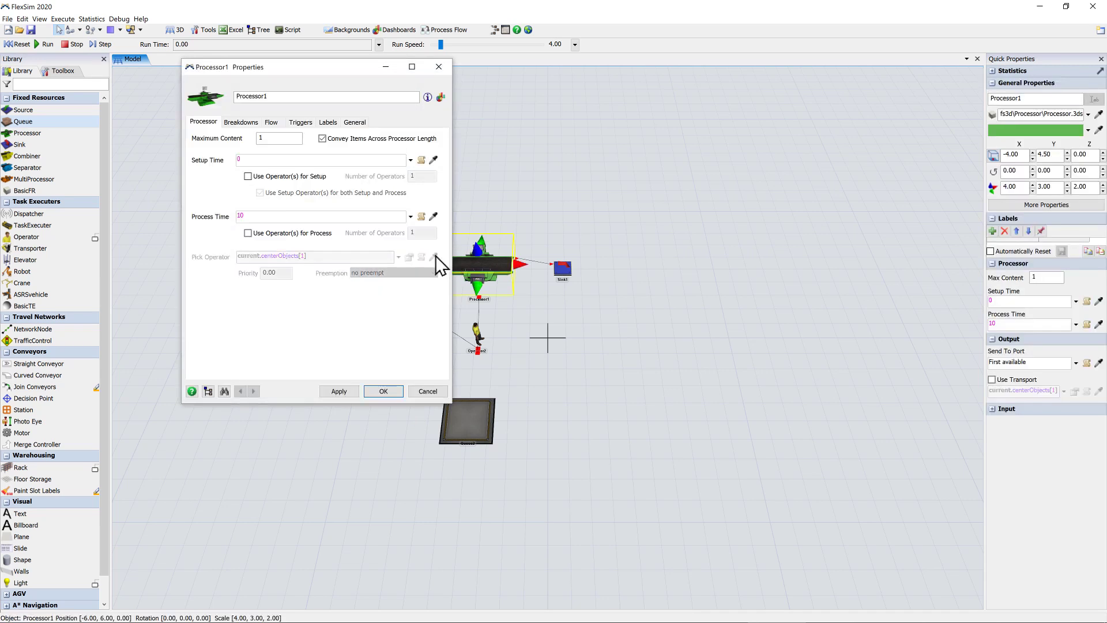
double_click(251, 159)
type("2")
left_click(249, 176)
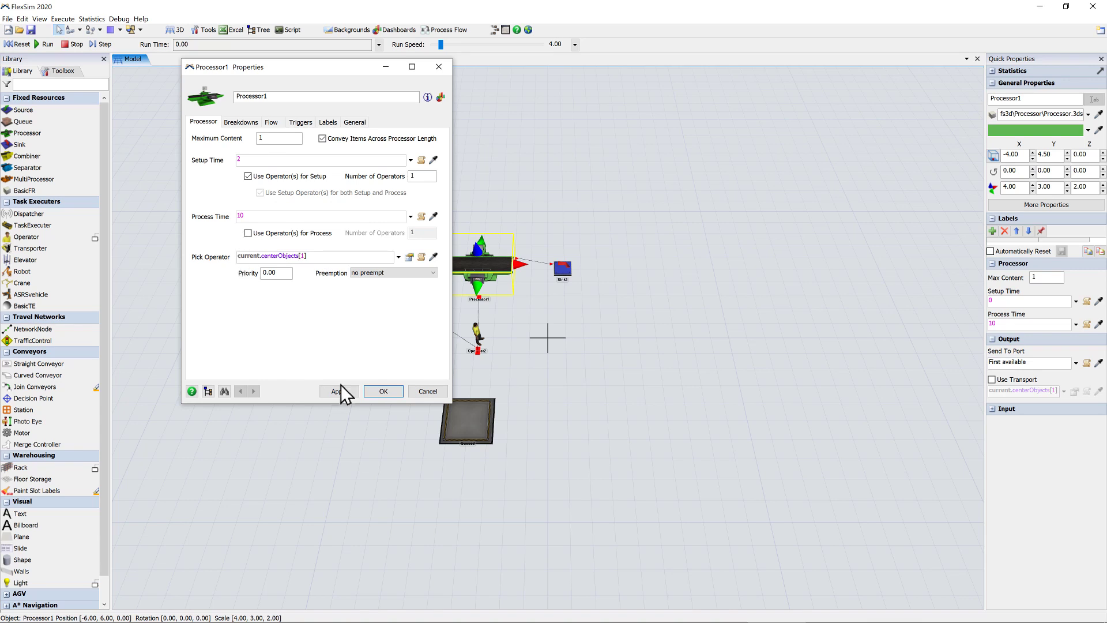
left_click(380, 390)
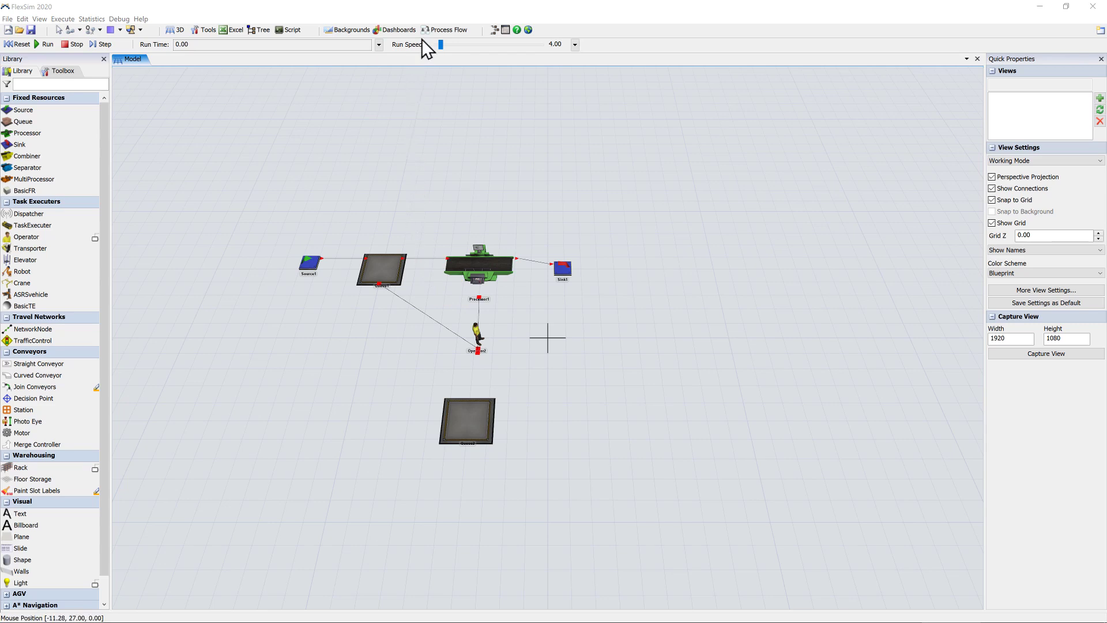
Create a general process flow and place an Event-Triggered Source near its top.
left_click(445, 29)
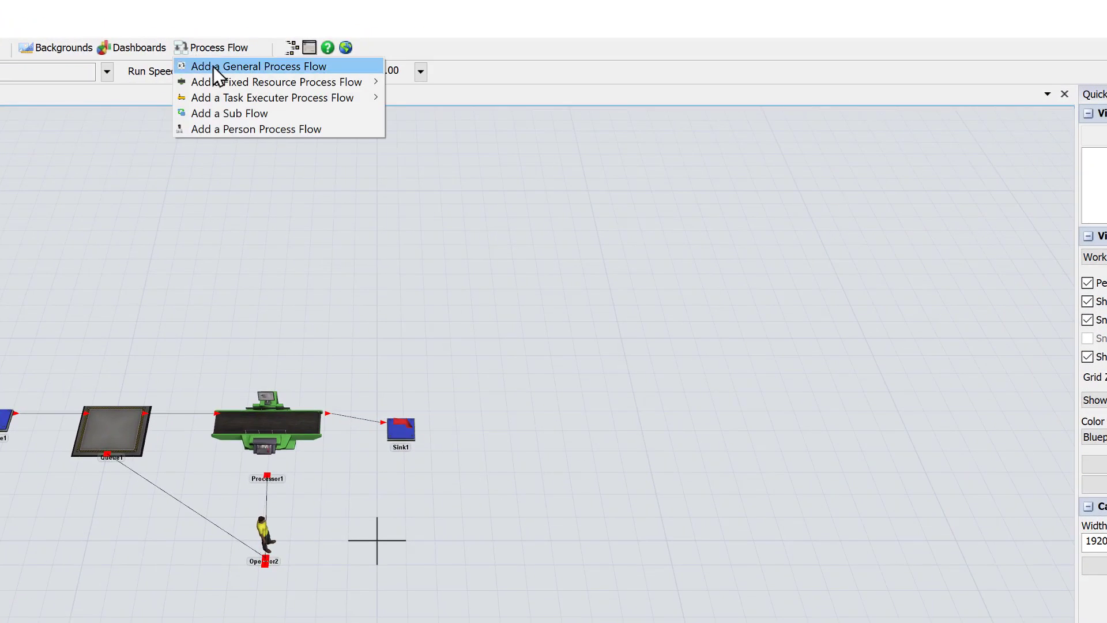
left_click(212, 67)
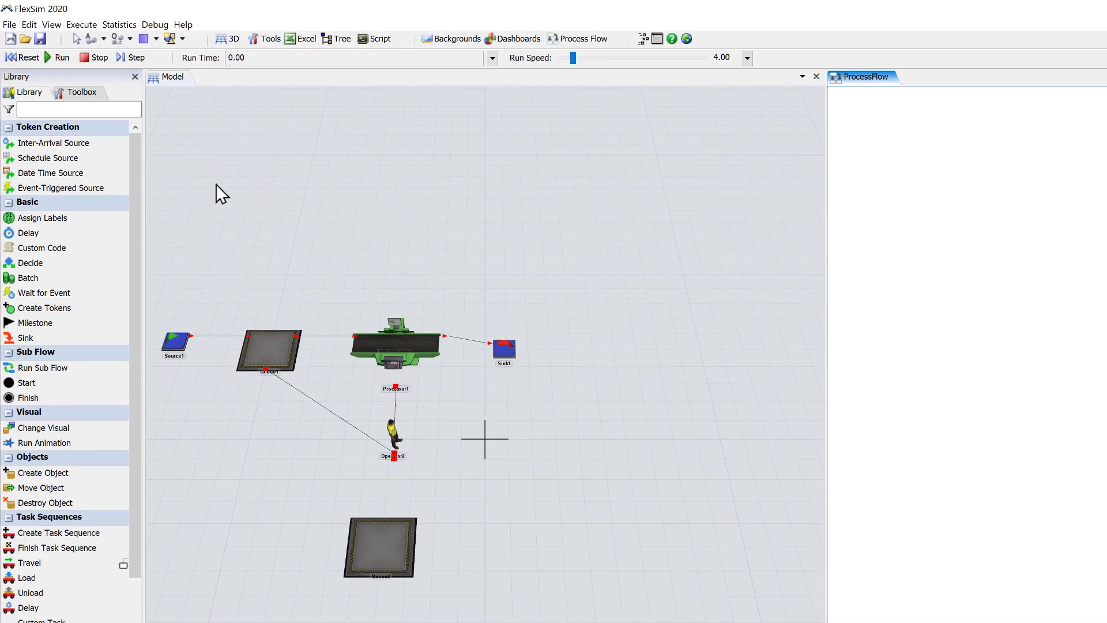
left_click_drag(75, 185, 973, 123)
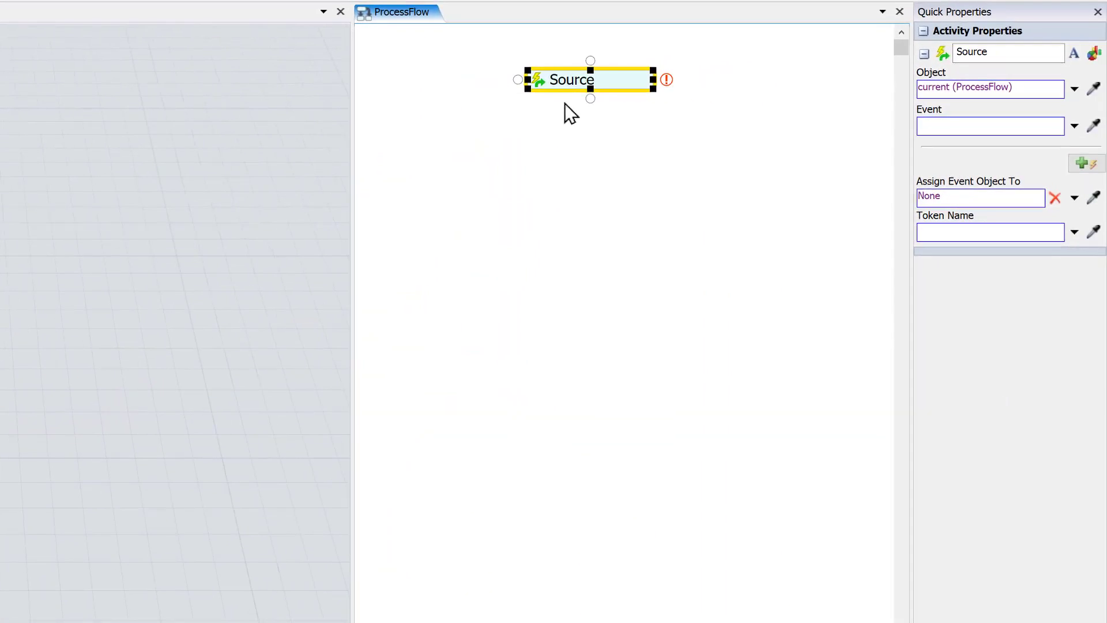
Append a Batch activity and a Create Object activity beneath the Event-Triggered Source in the same block.
left_click_drag(567, 91, 568, 103)
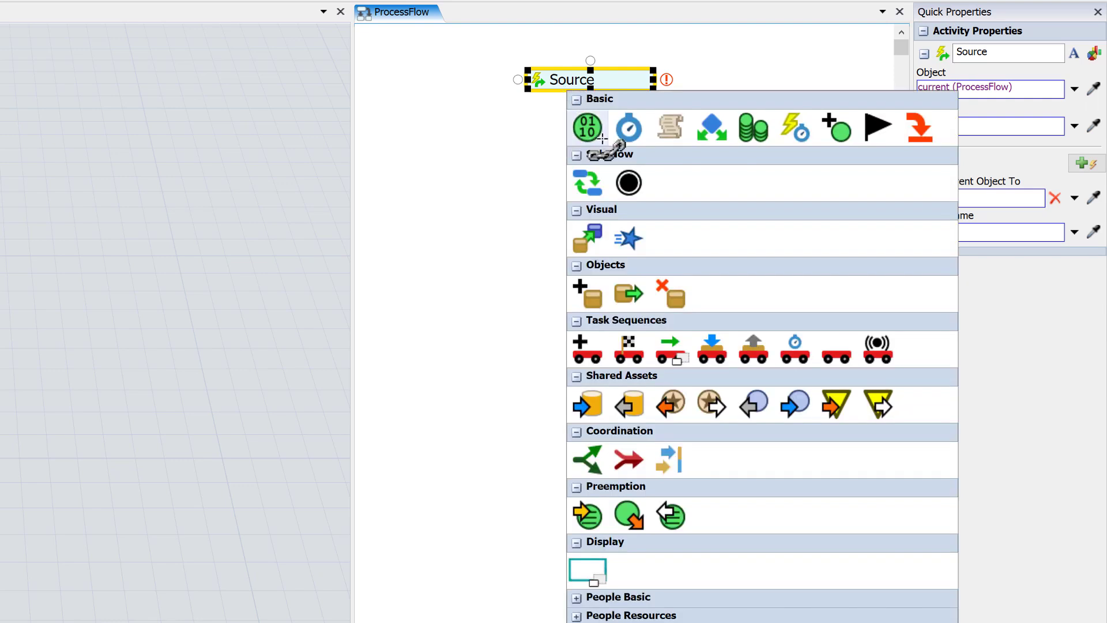
left_click(753, 129)
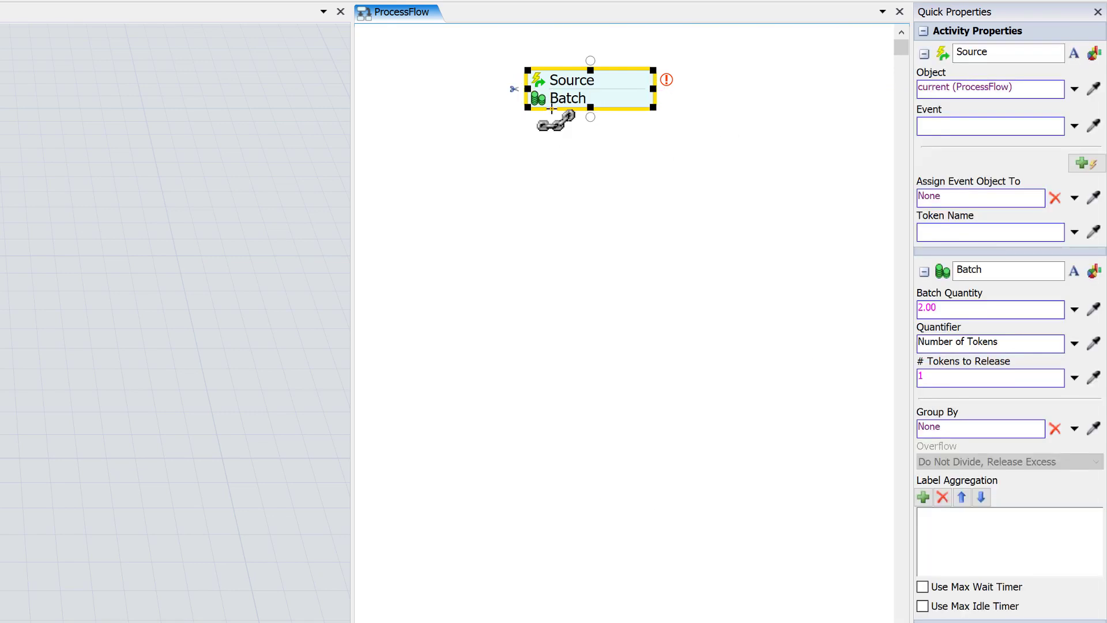
left_click_drag(552, 110, 549, 113)
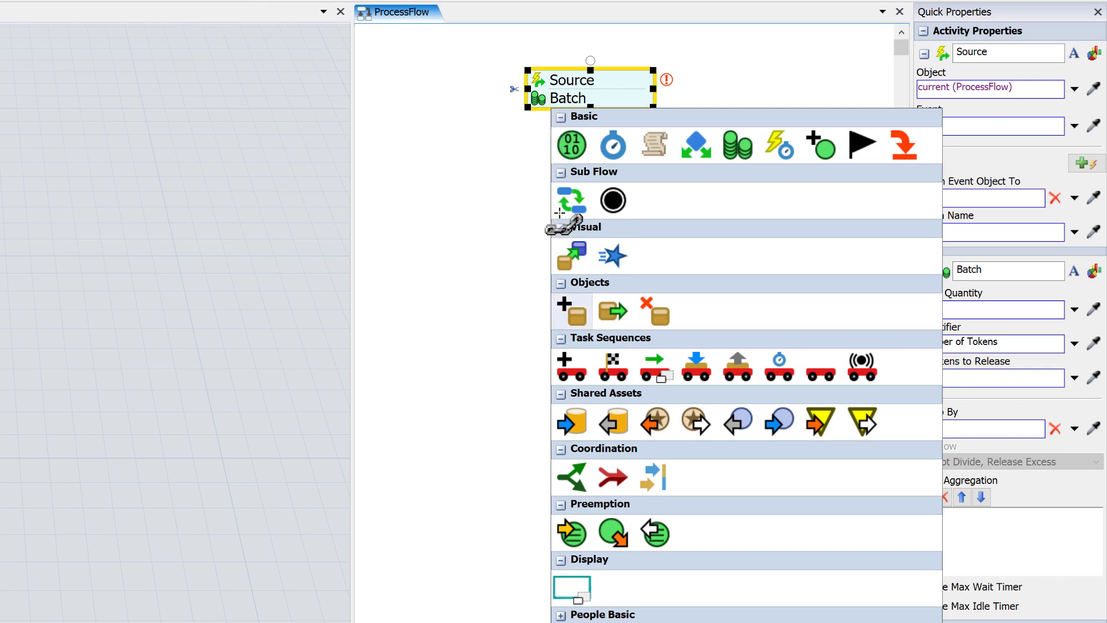
left_click(571, 313)
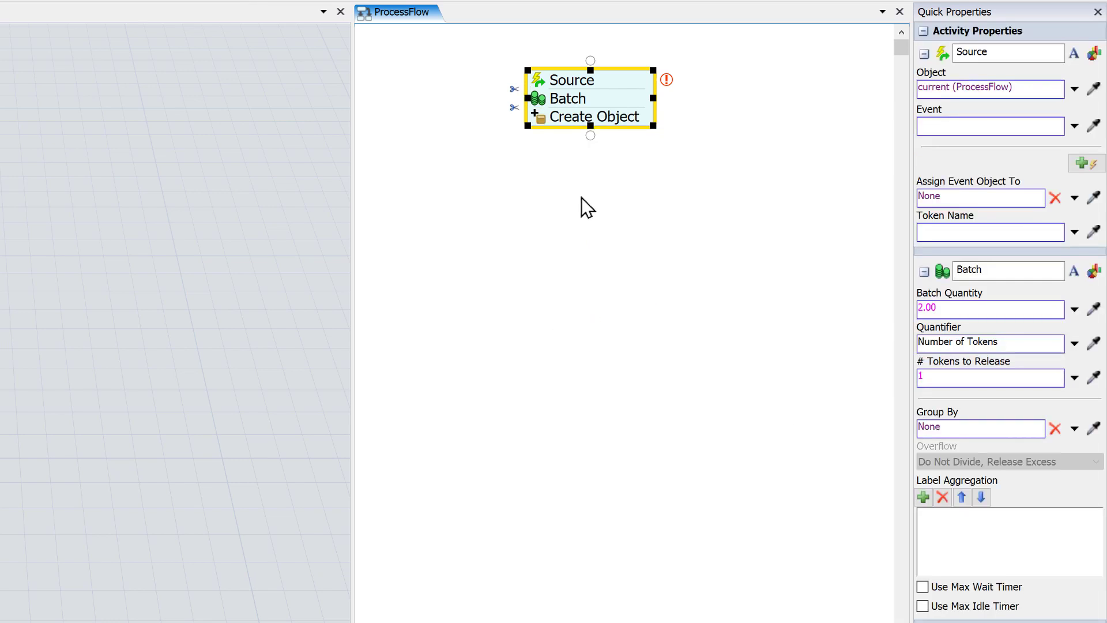
Connect Create Object to a new Create Task Sequence activity below it and append a Travel To Object activity.
left_click_drag(592, 135, 591, 182)
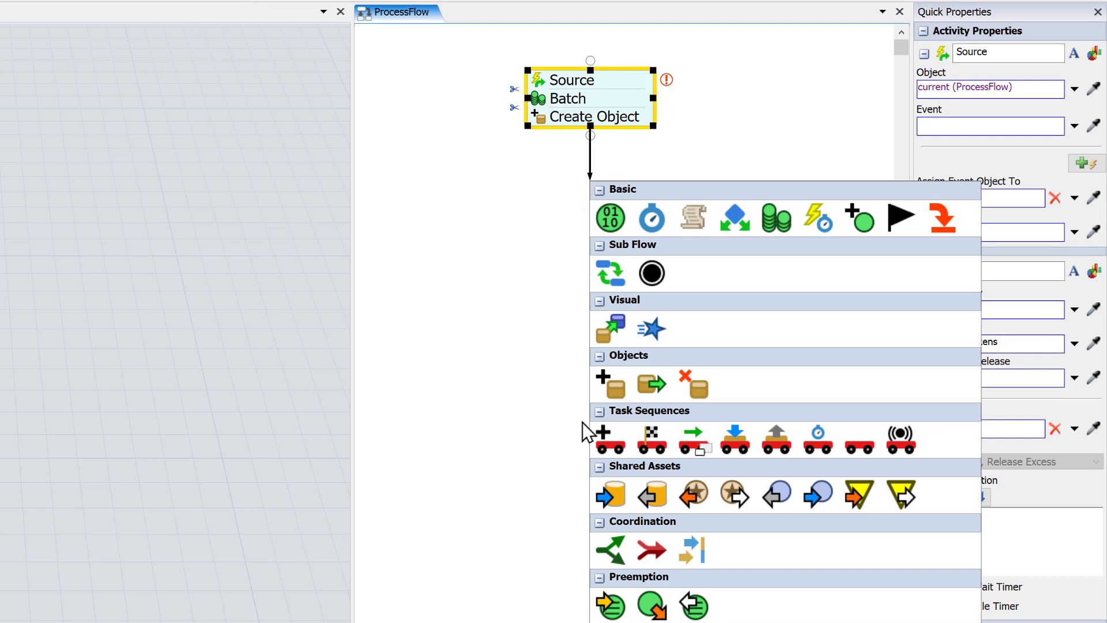
left_click(615, 438)
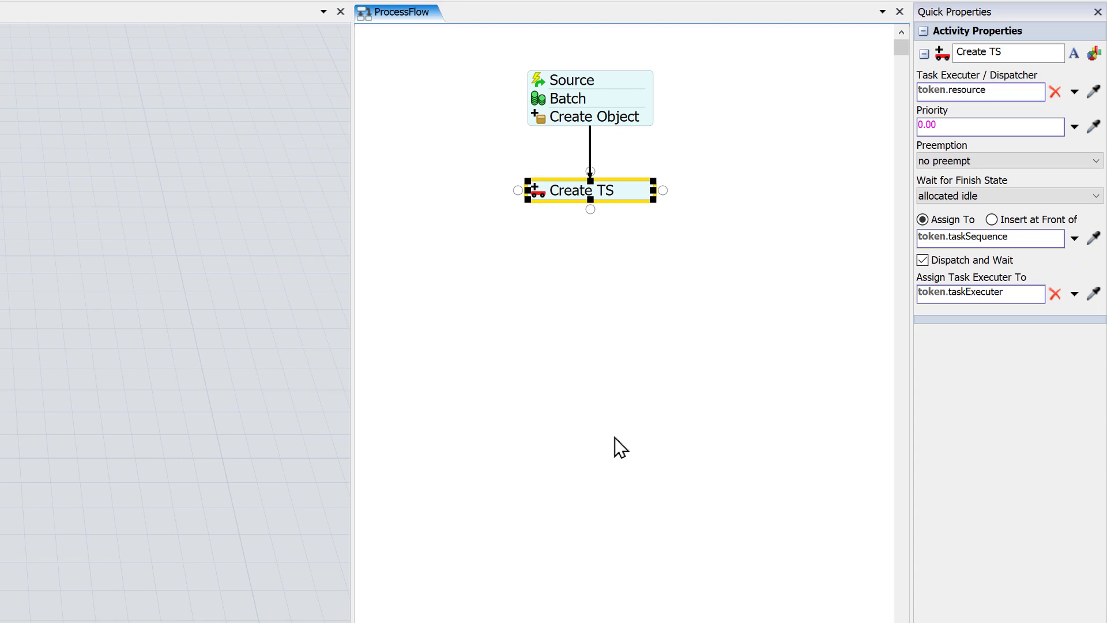
left_click(563, 202)
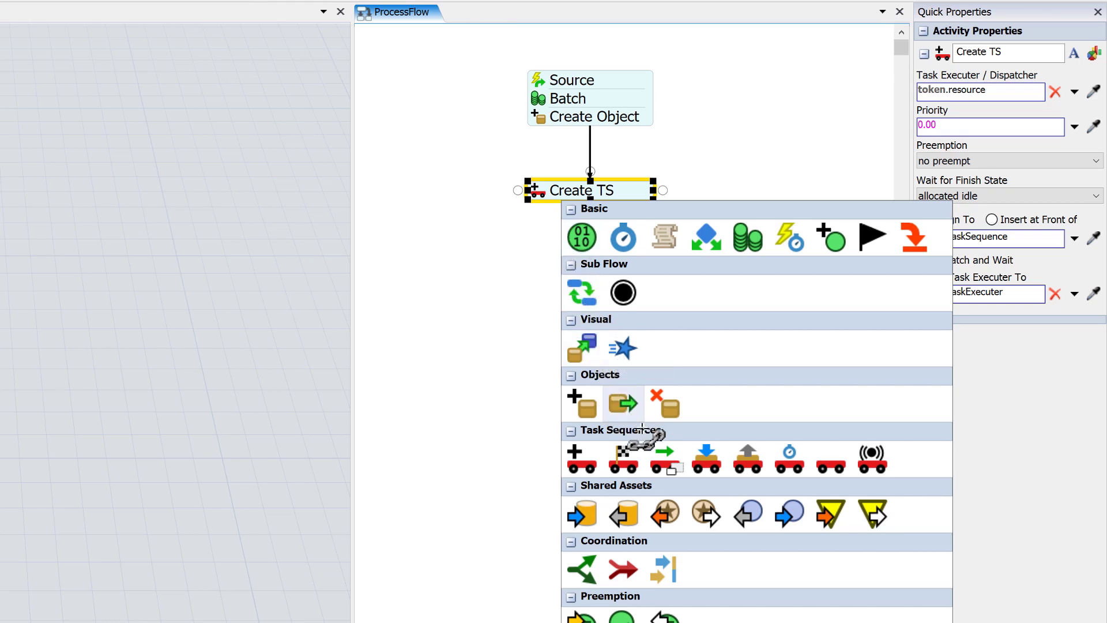
left_click(668, 461)
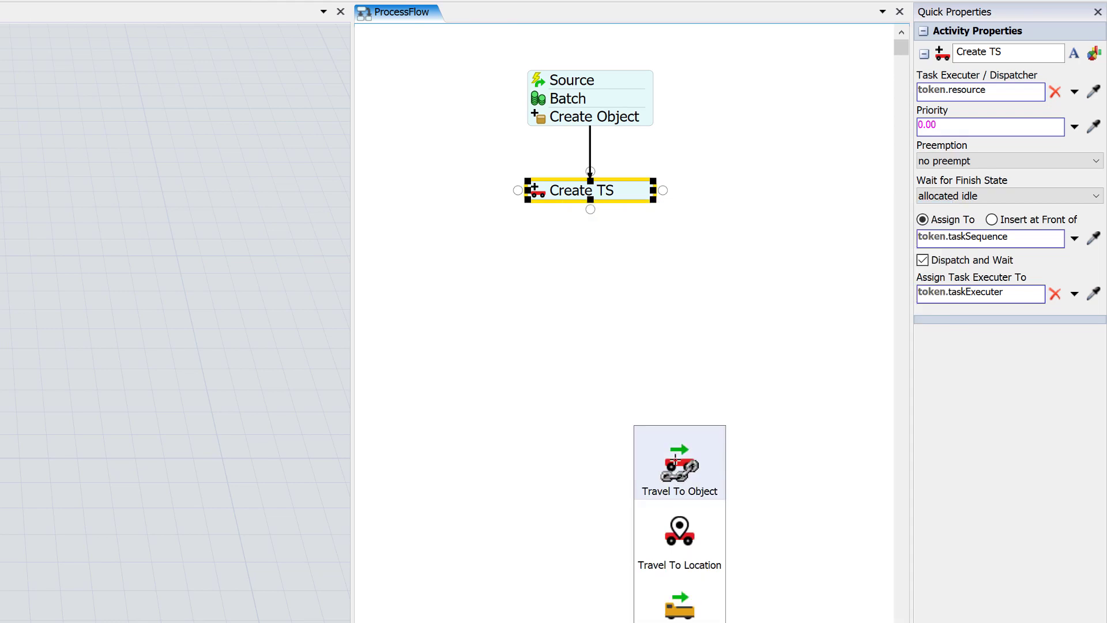
left_click(678, 457)
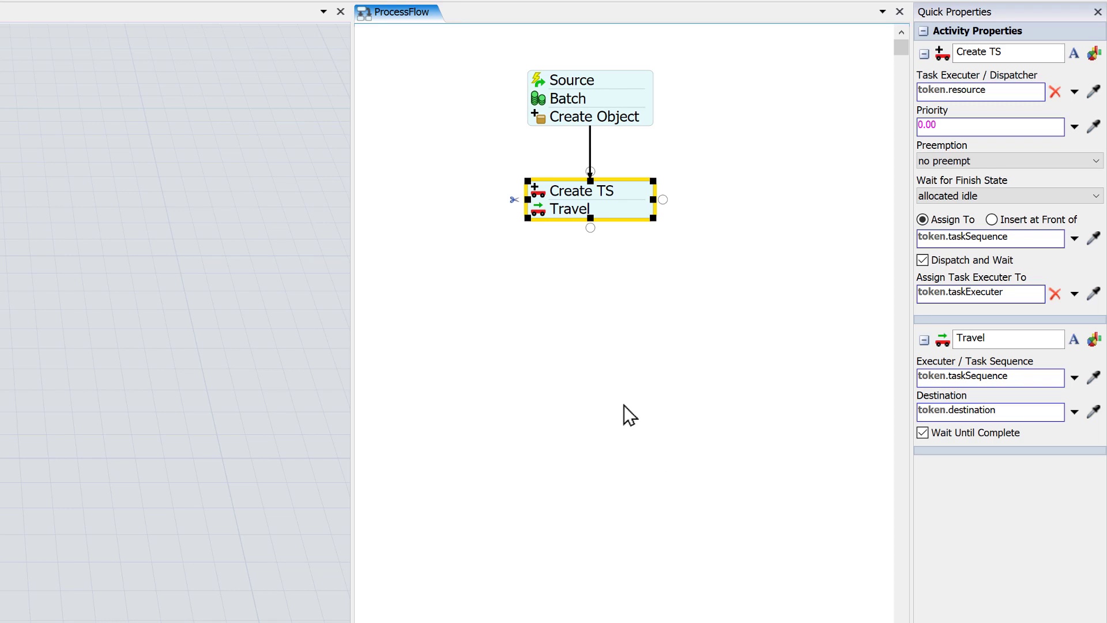
Append a Load activity and a second Travel activity to the task sequence block.
double_click(550, 222)
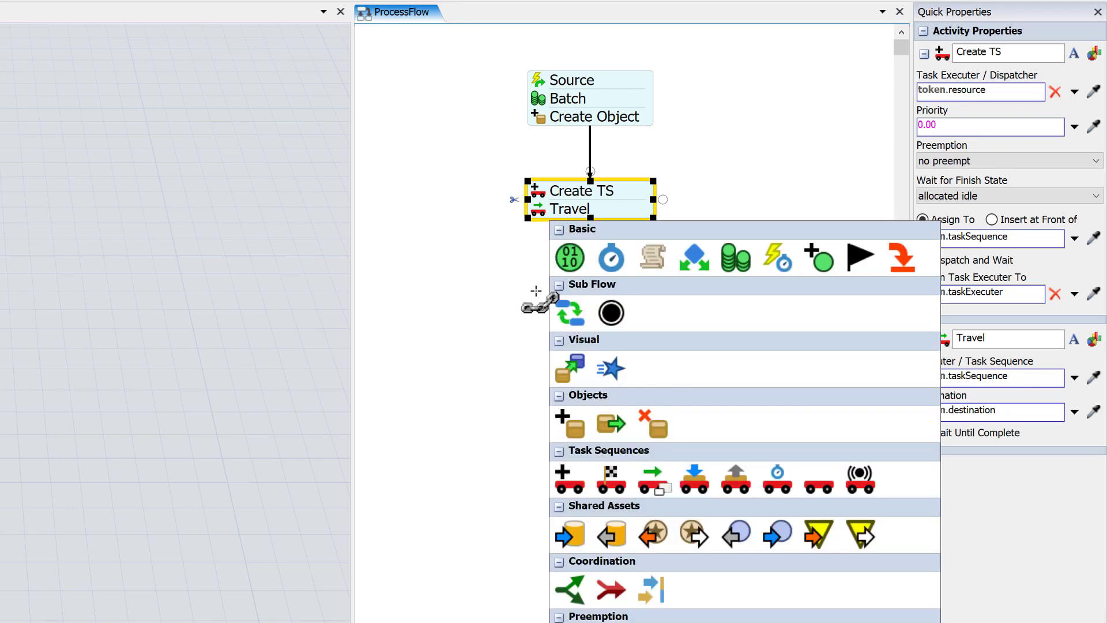
left_click(696, 481)
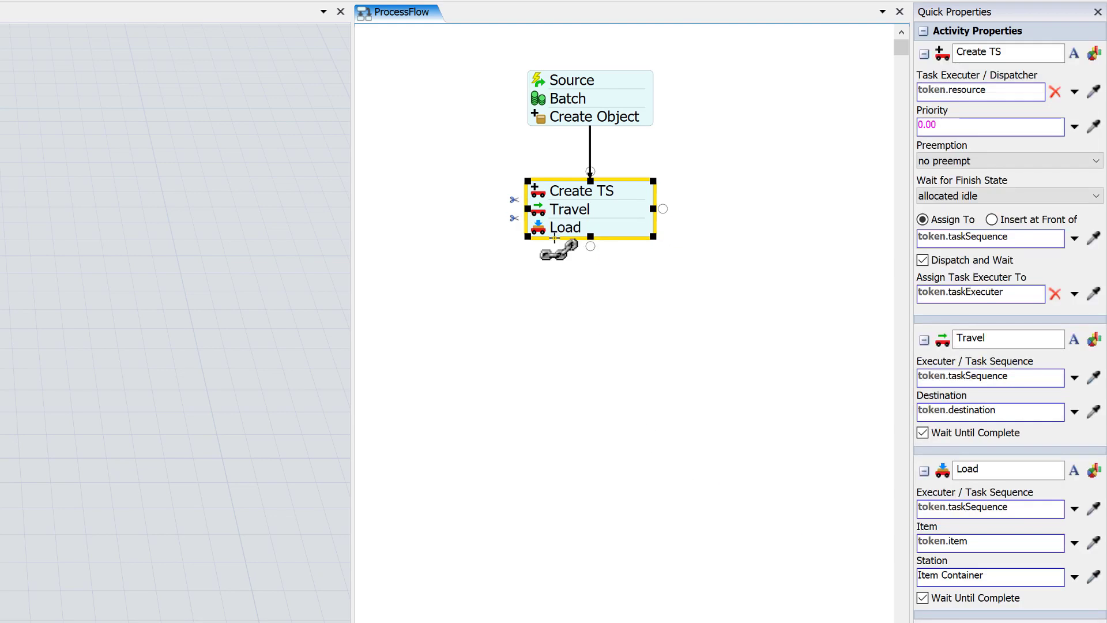
double_click(541, 251)
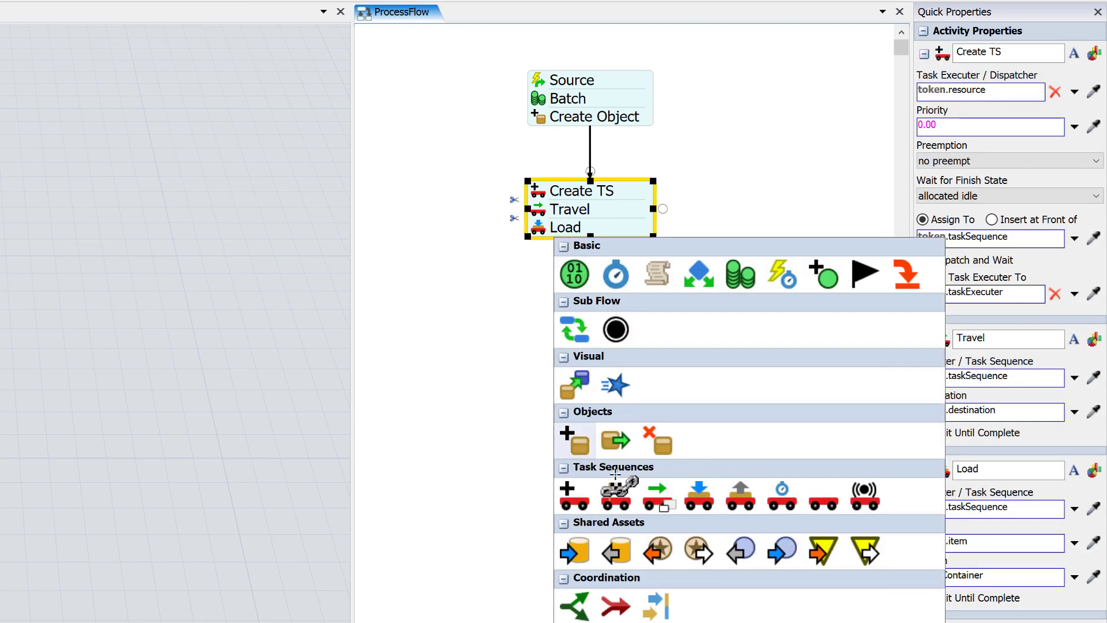
left_click(656, 499)
left_click(654, 508)
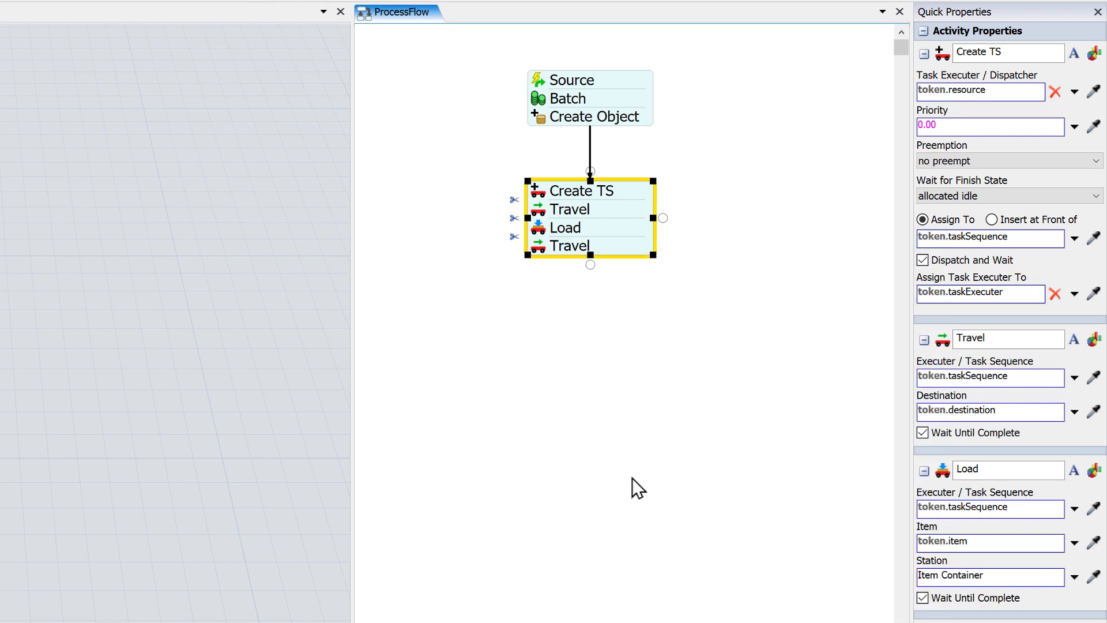
Append another activity beneath the second Travel in the task sequence block.
left_click(552, 260)
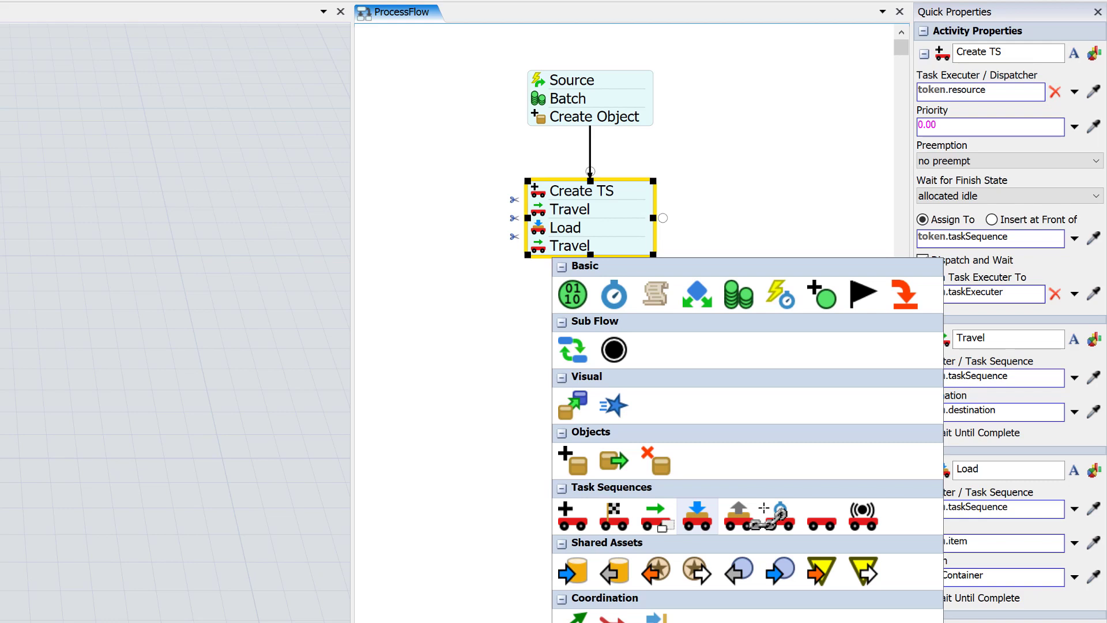
Append Delay, Destroy Object and Finish TS activities to the task sequence block, and connect the block to a new Sink below it.
left_click(765, 507)
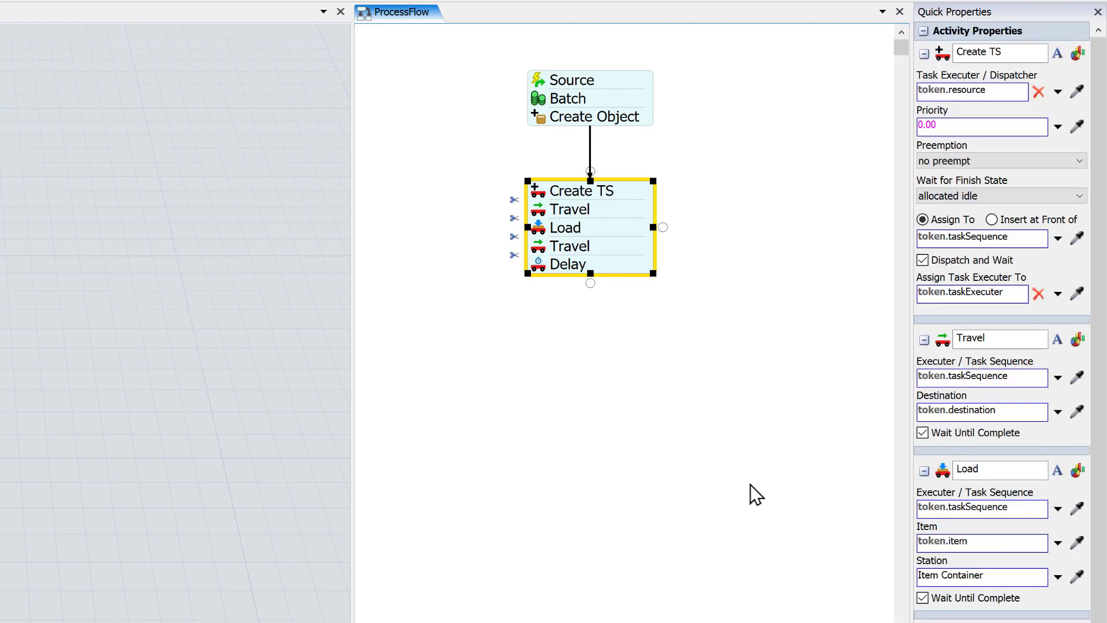
left_click(555, 275)
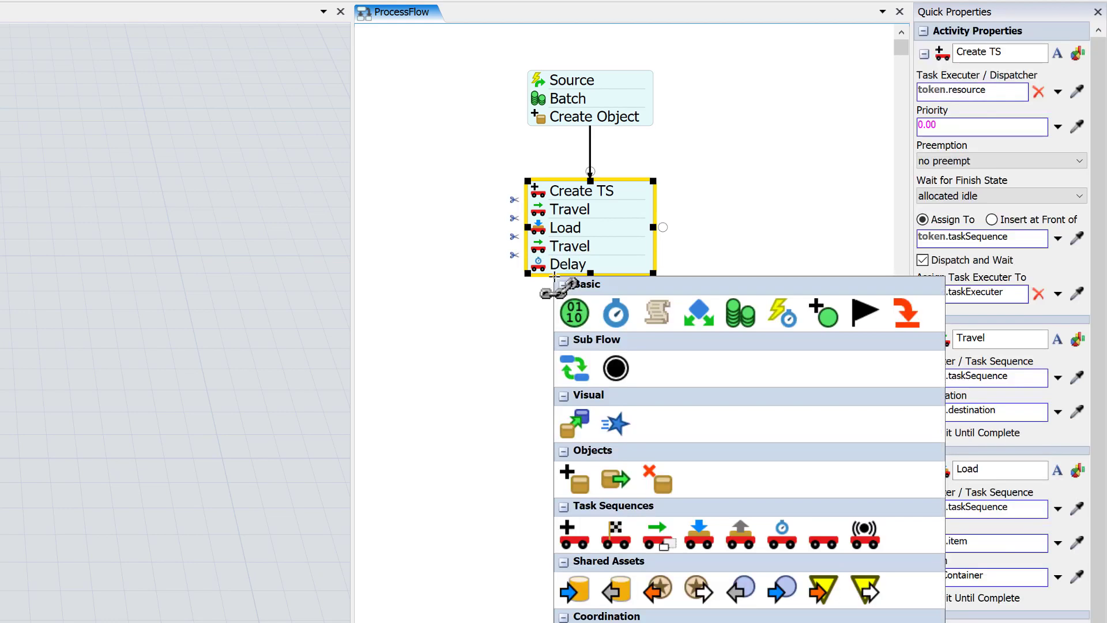
left_click(664, 481)
left_click(559, 295)
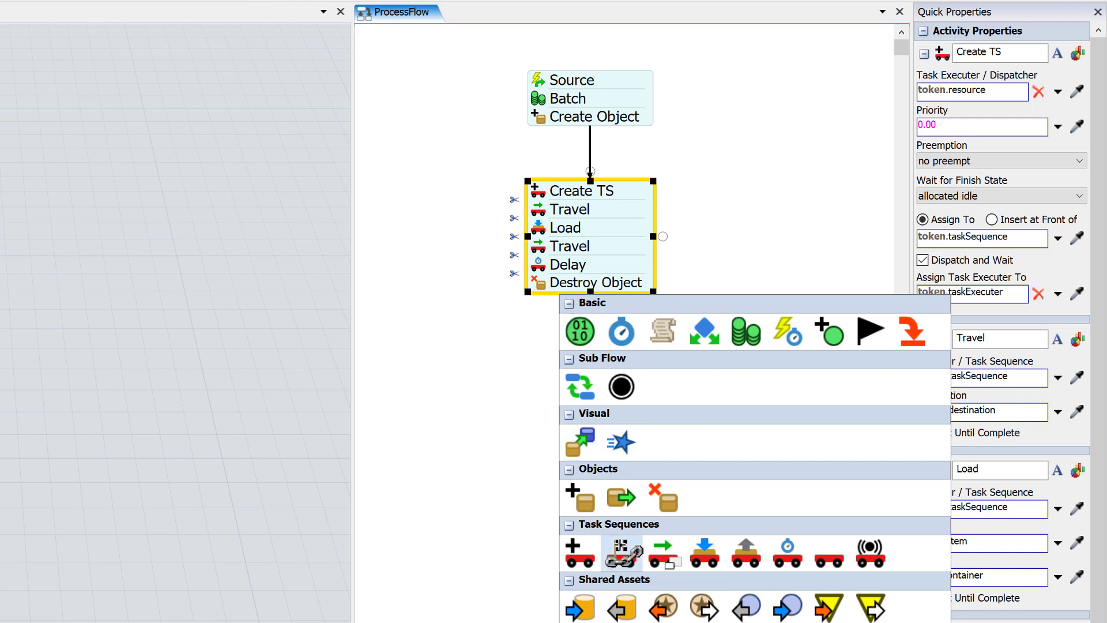
left_click(622, 552)
left_click_drag(590, 320, 593, 384)
left_click(946, 334)
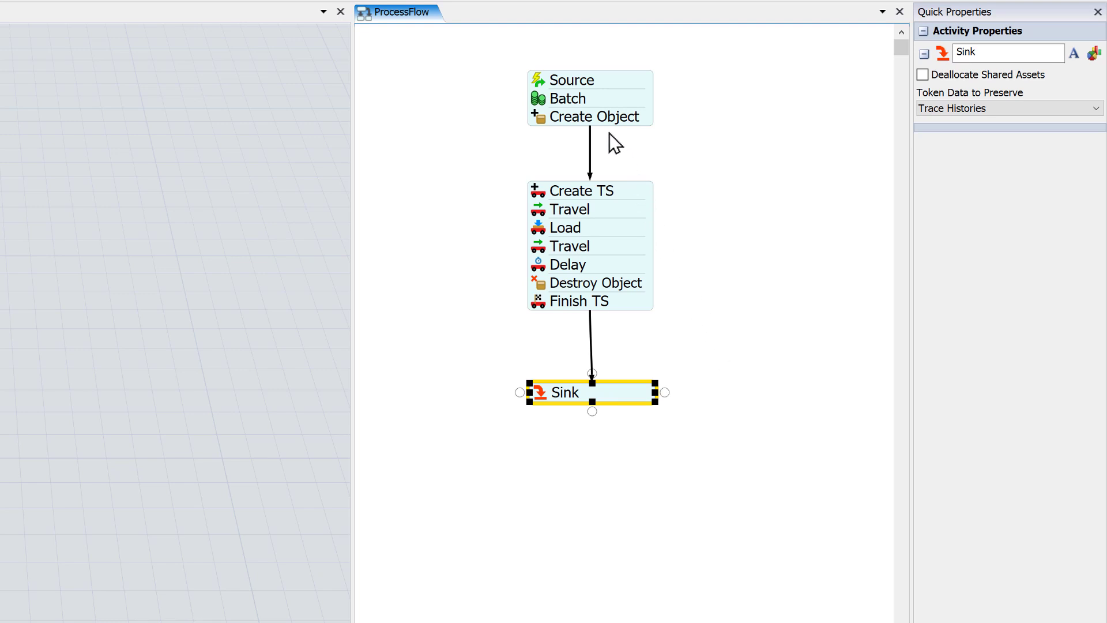
Link the event-triggered Source activity to the On Entry event of Processor1.
left_click(583, 81)
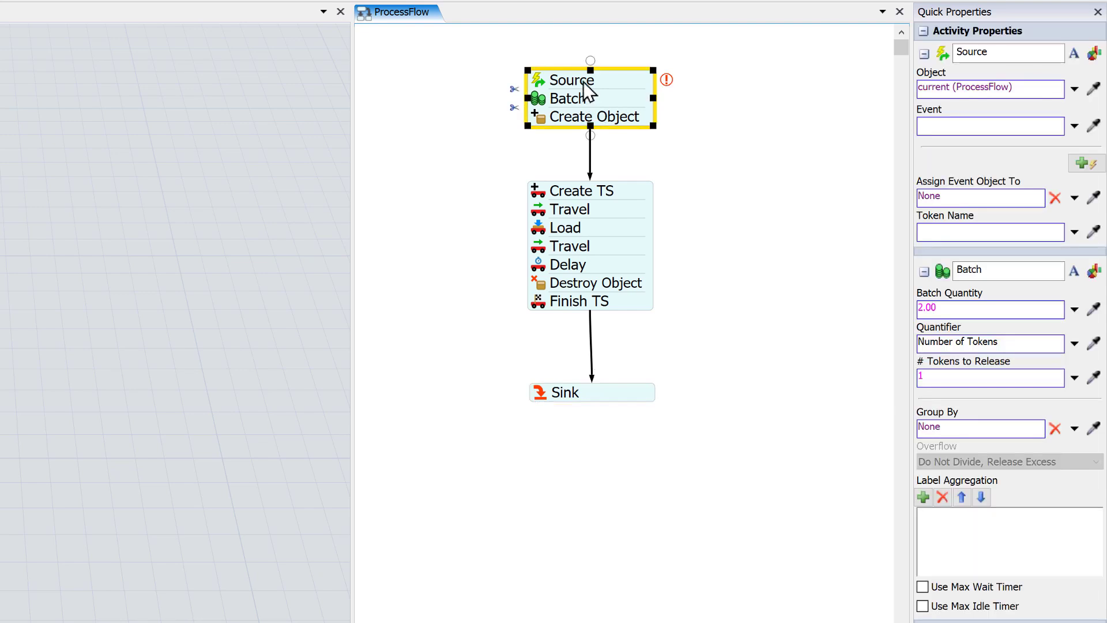
left_click(667, 80)
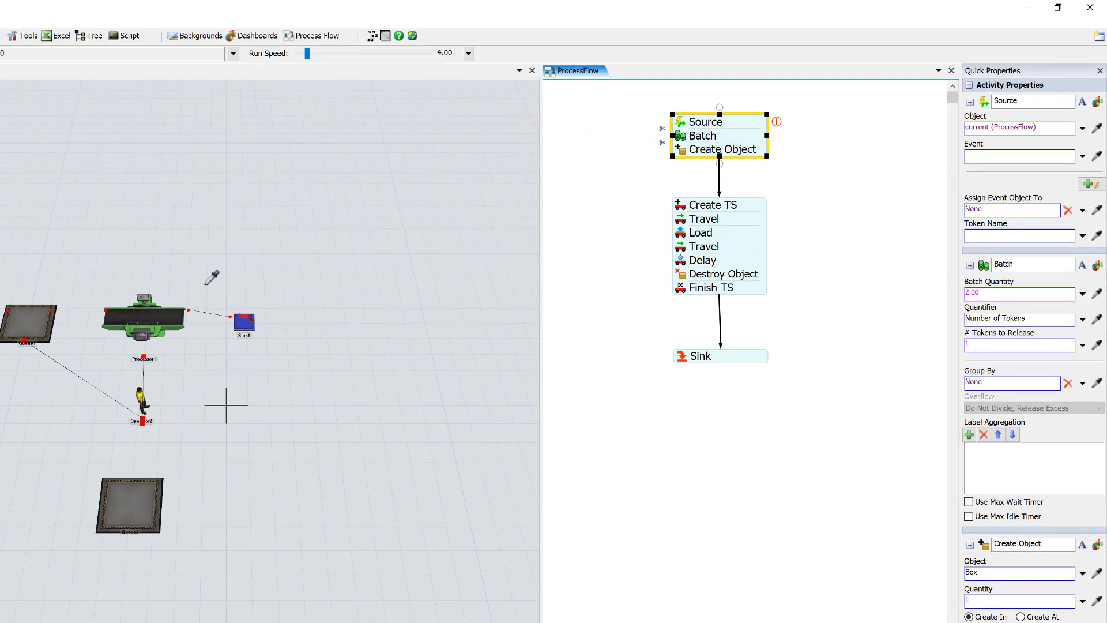
left_click(154, 316)
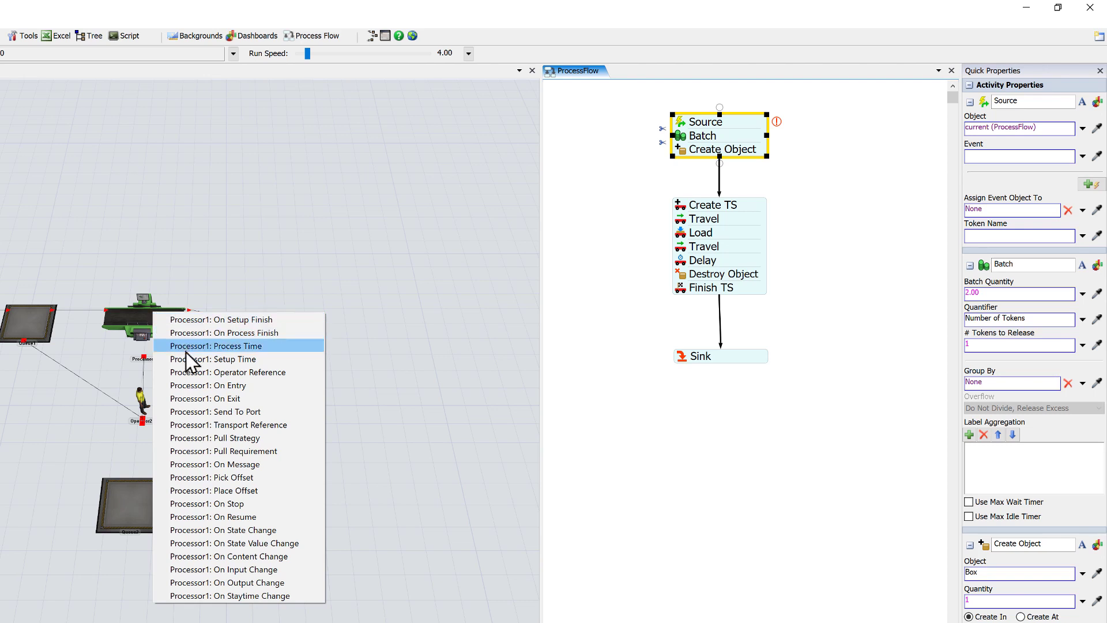
left_click(195, 388)
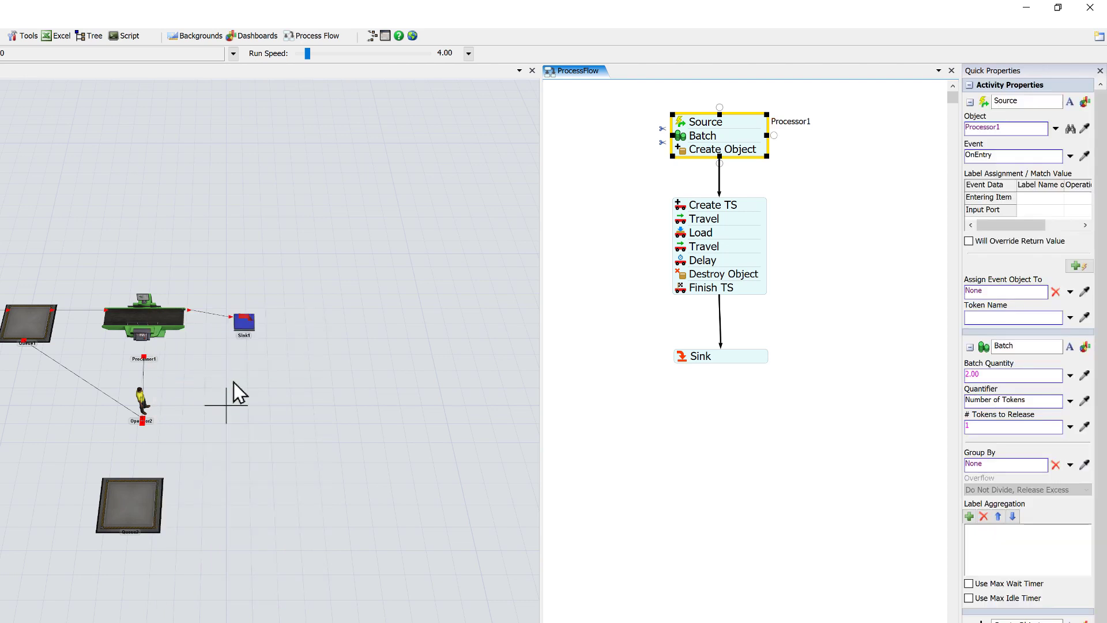
Set the Batch activity's batch quantity to 15.
double_click(680, 139)
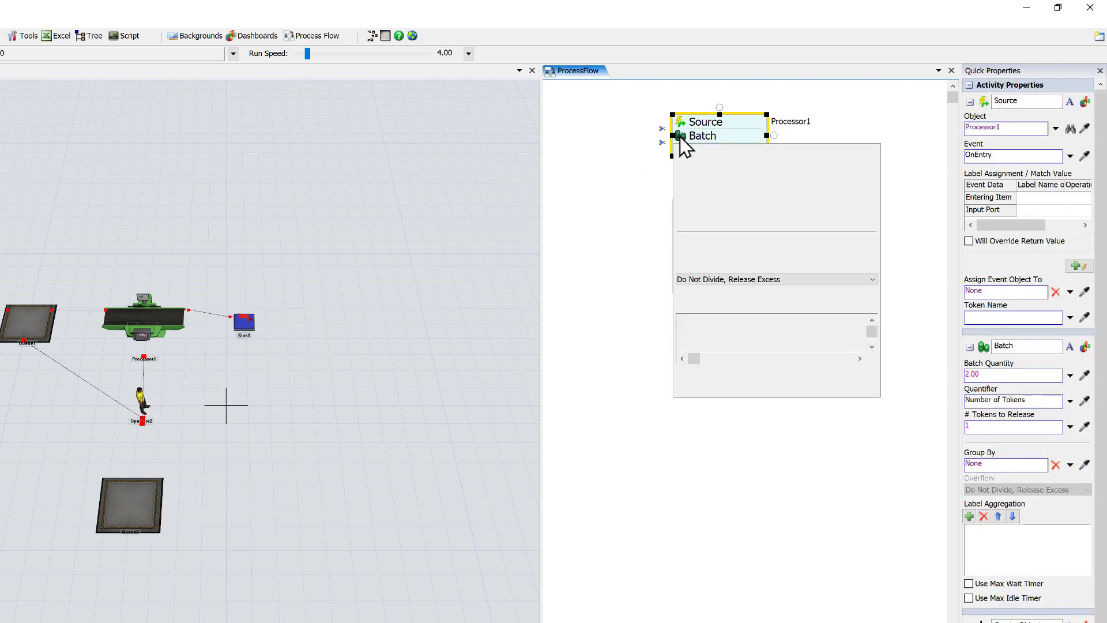
left_click_drag(695, 164, 669, 164)
type("15")
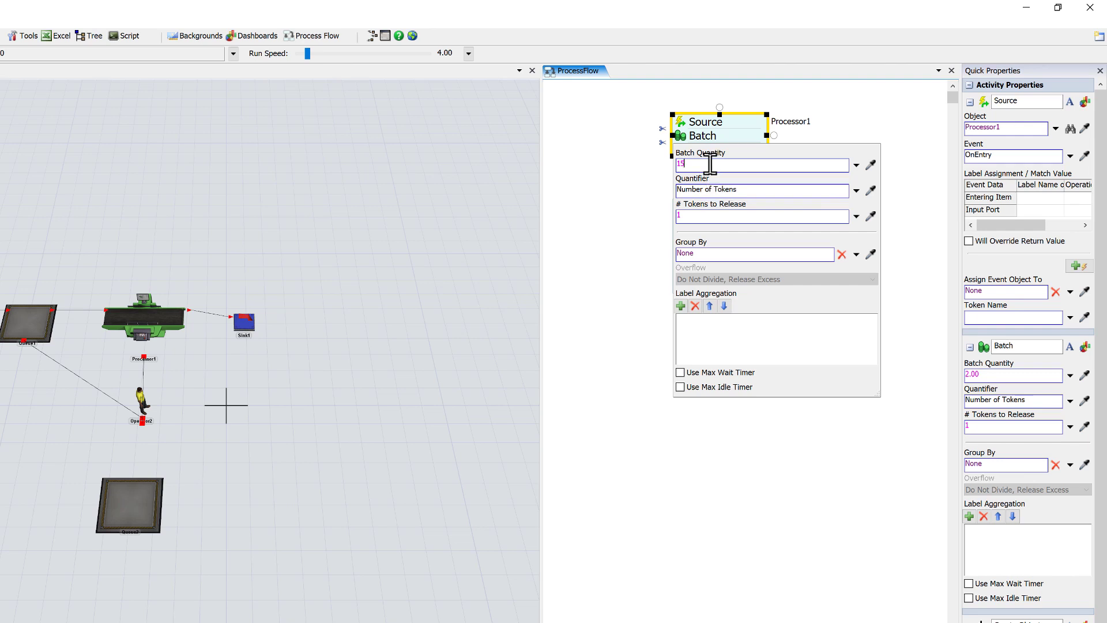
left_click(649, 230)
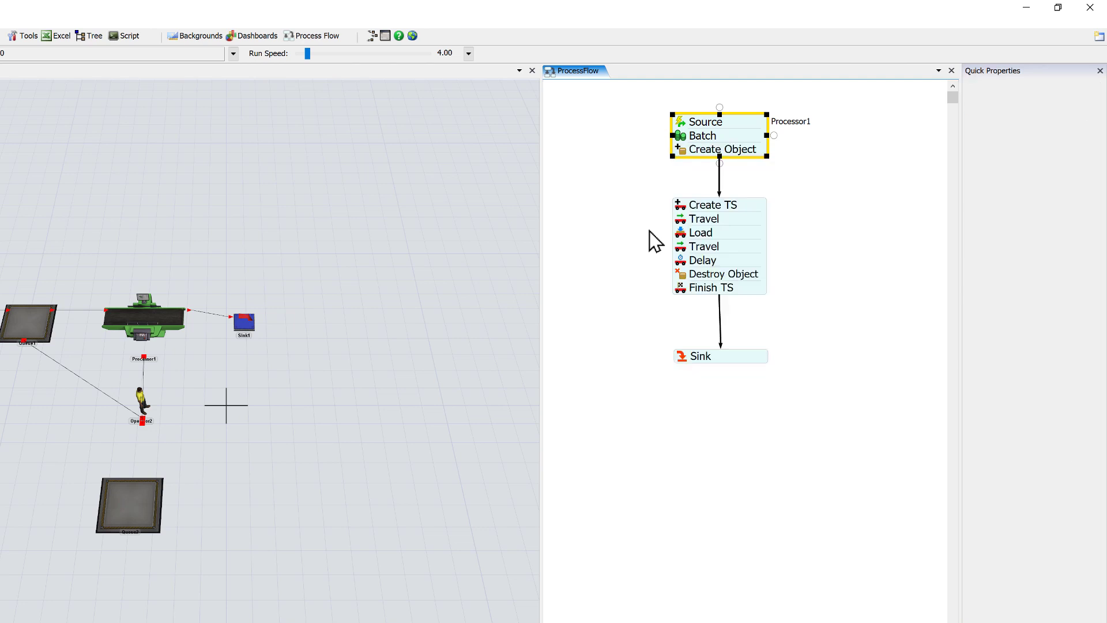
Configure the Create Object activity to create a Cylinder flowitem in Queue2.
left_click(683, 151)
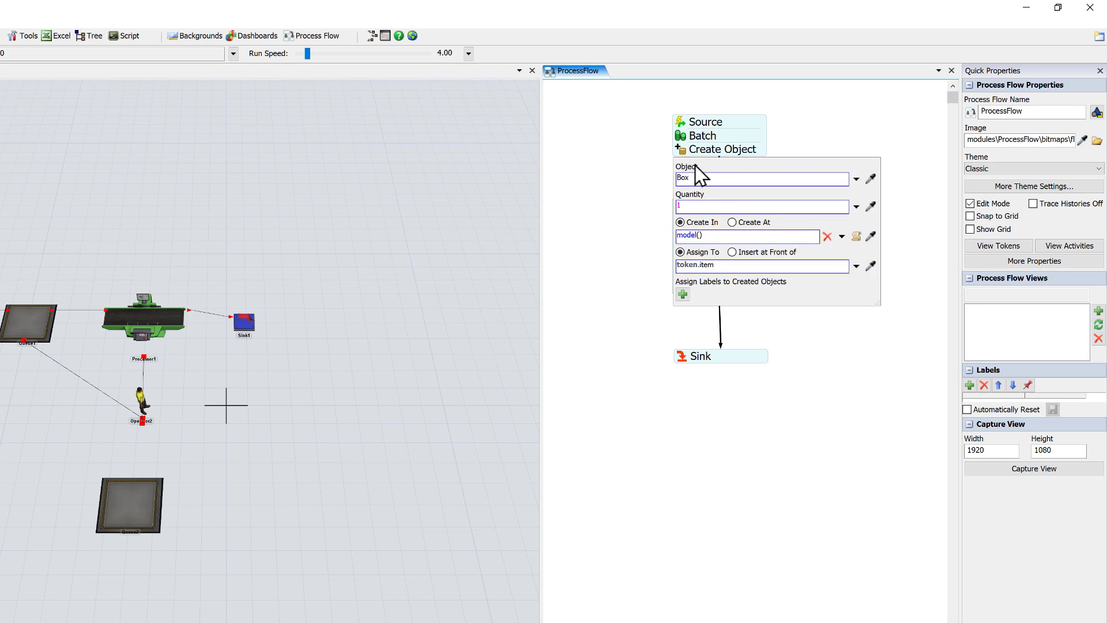
left_click(857, 179)
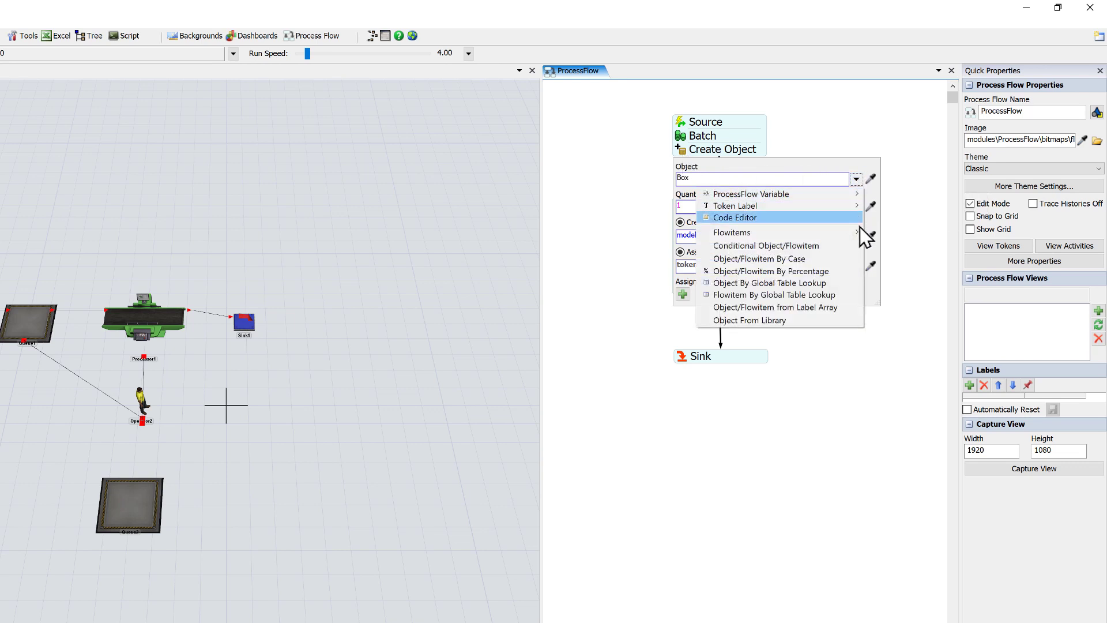
mouse_move(858, 234)
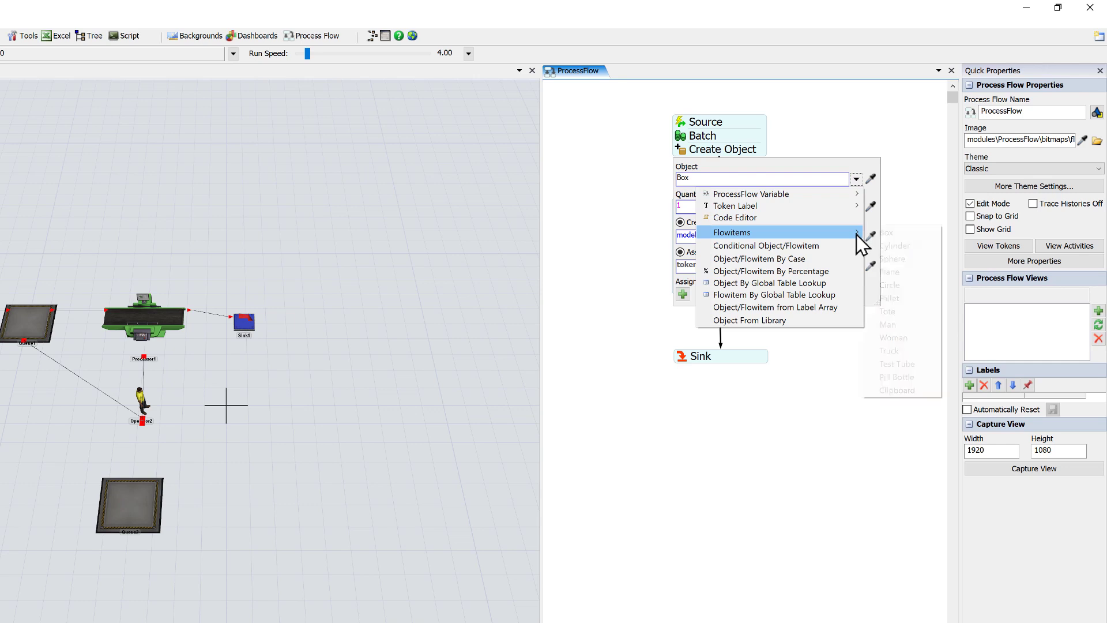
left_click(898, 247)
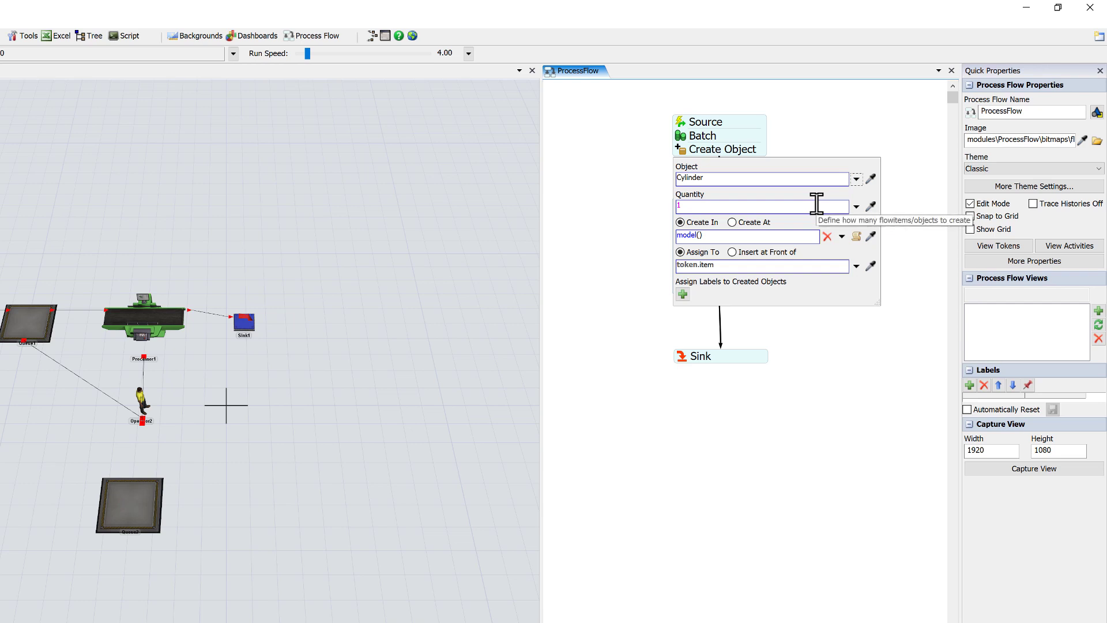
left_click(871, 236)
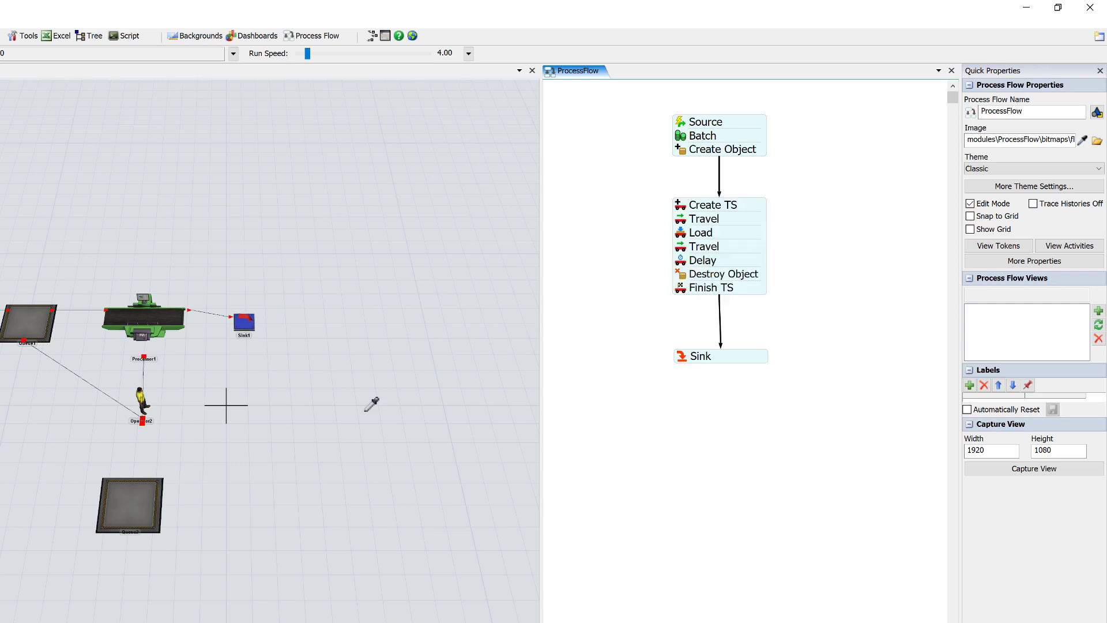
left_click(122, 504)
left_click(172, 510)
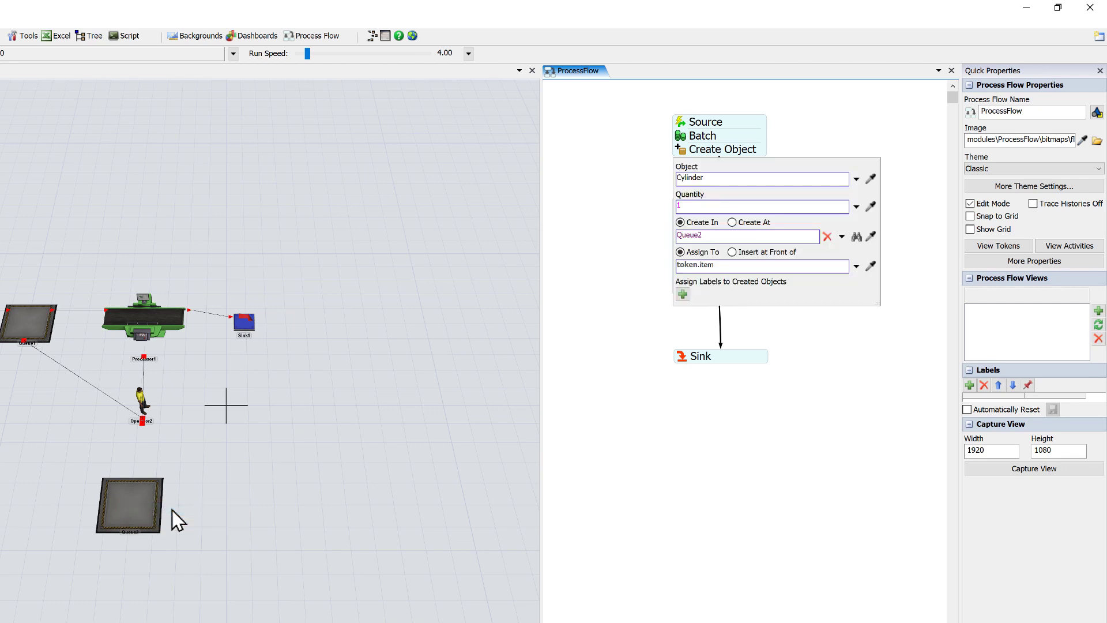
left_click(582, 254)
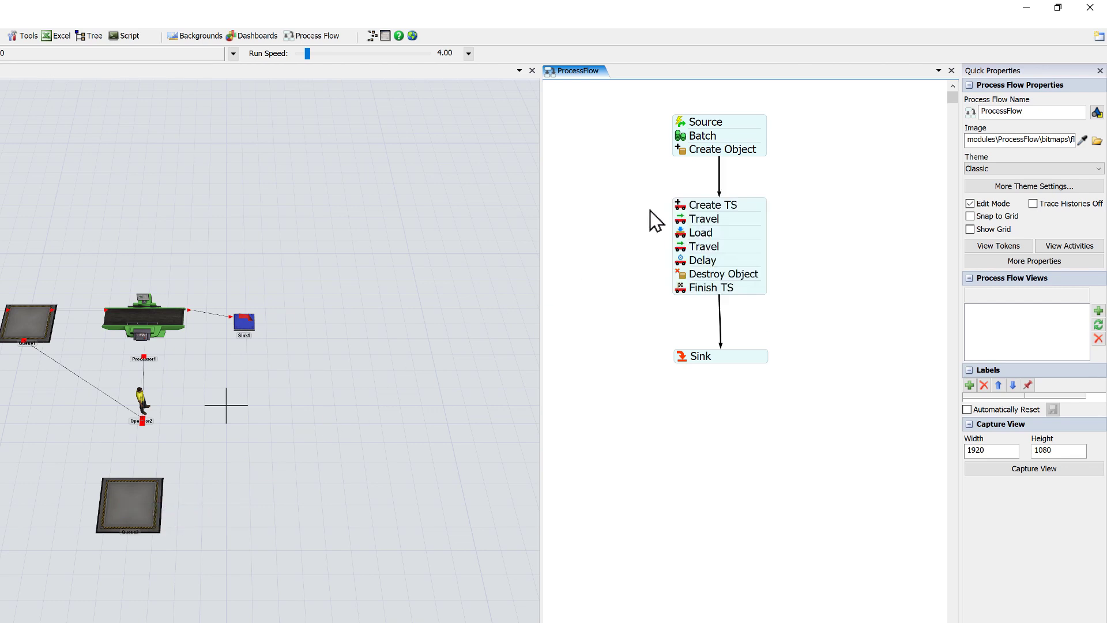
Set the destination of the first Travel activity to Queue2.
left_click(680, 207)
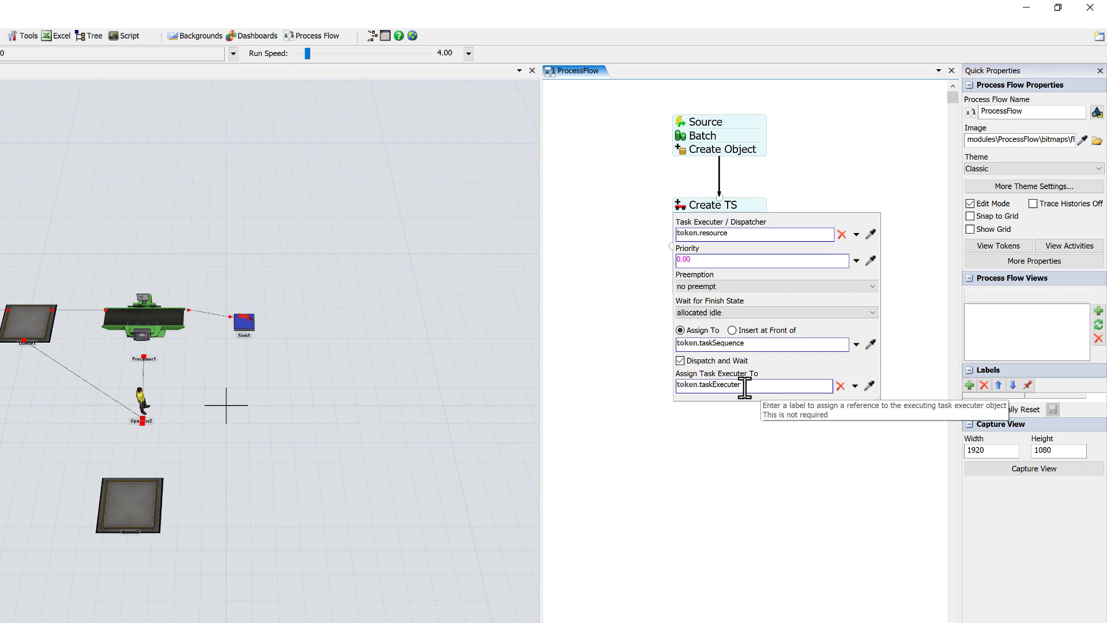
left_click(643, 218)
left_click(682, 221)
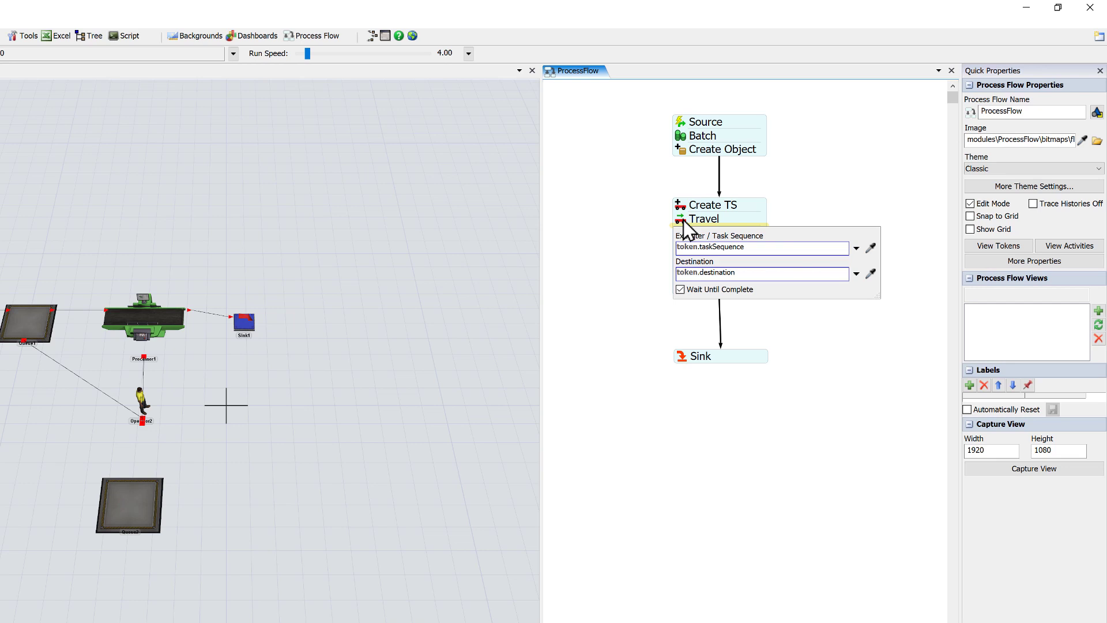
left_click(871, 274)
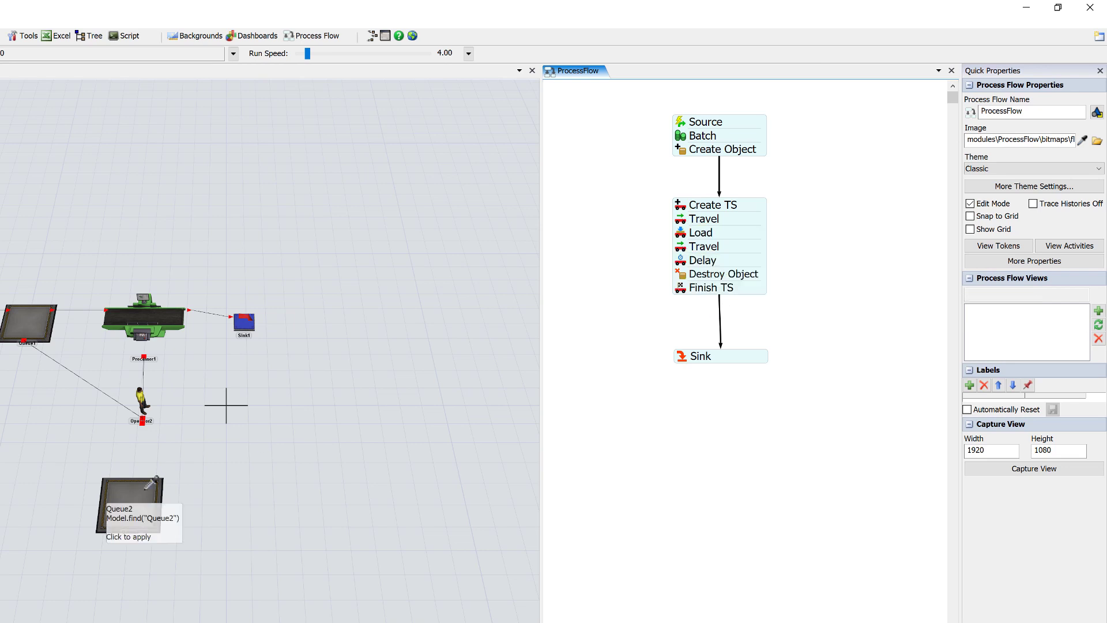
left_click(173, 494)
left_click(176, 498)
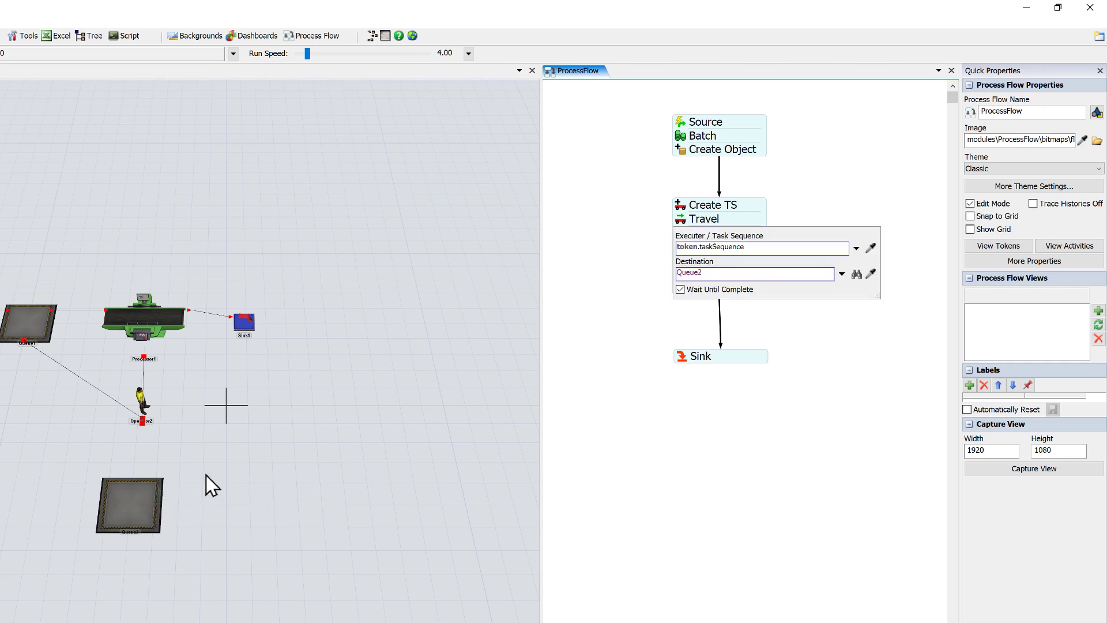
left_click(600, 202)
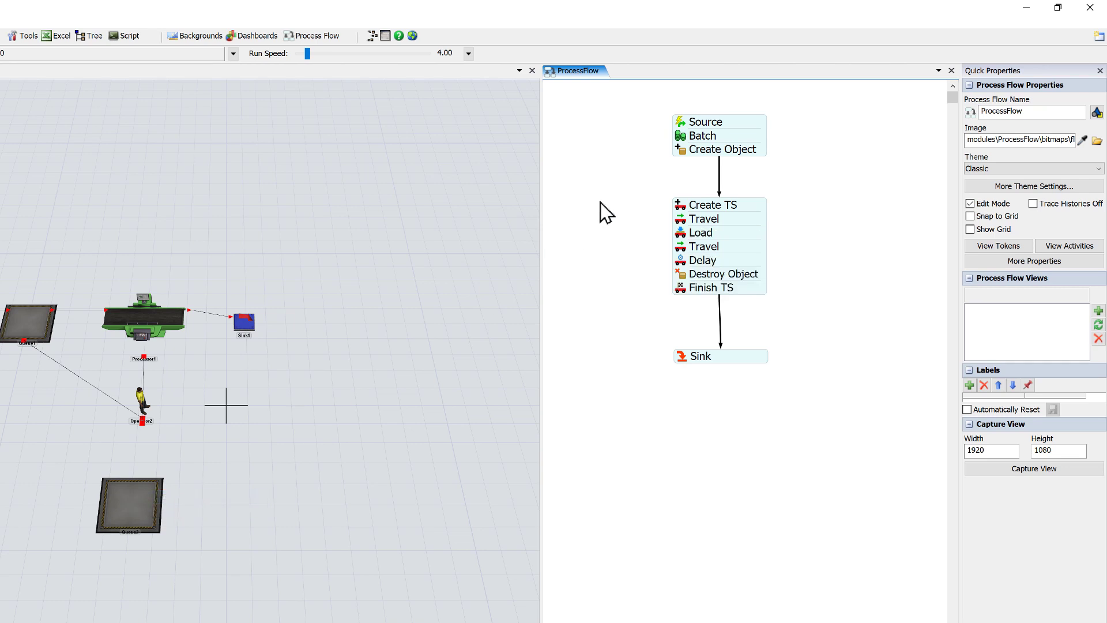
Assign Operator2 as the task executer of the Create TS activity.
left_click(684, 205)
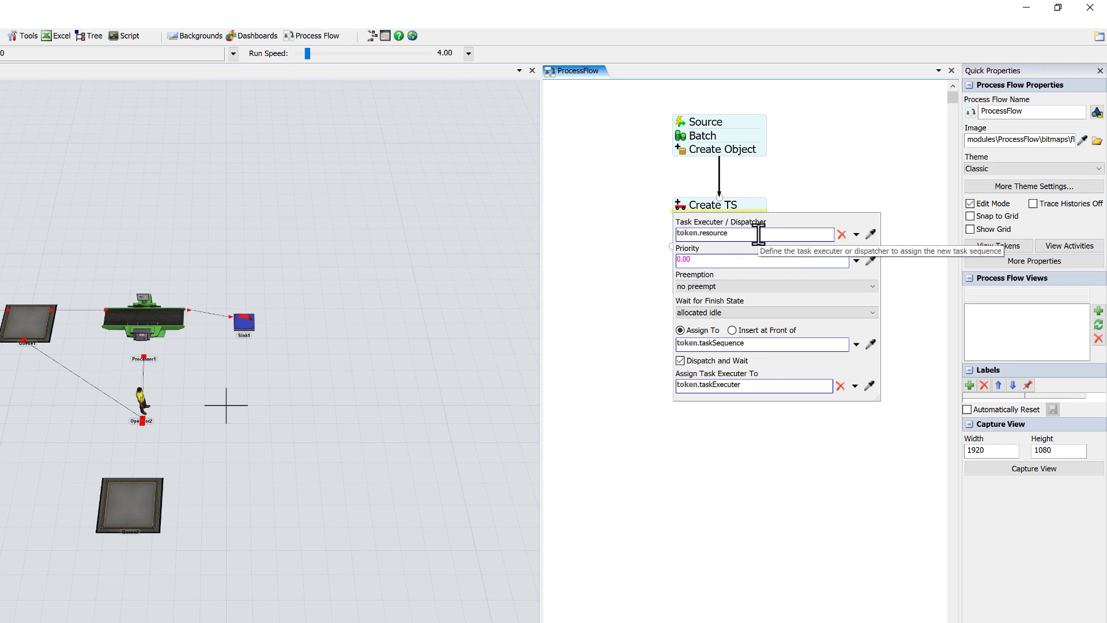
left_click(872, 234)
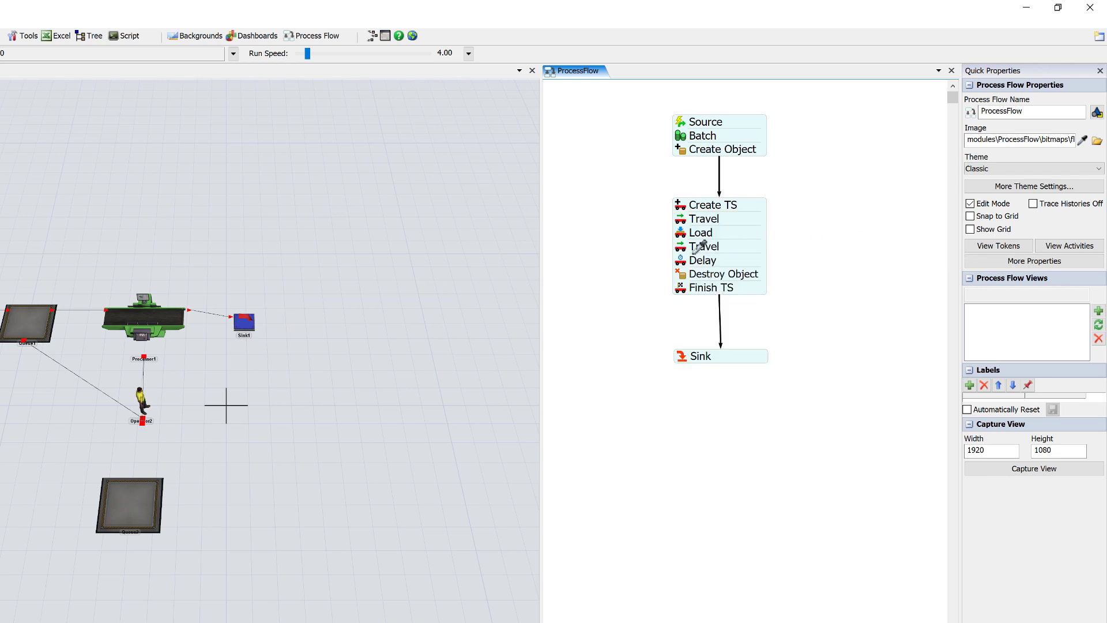
left_click(142, 398)
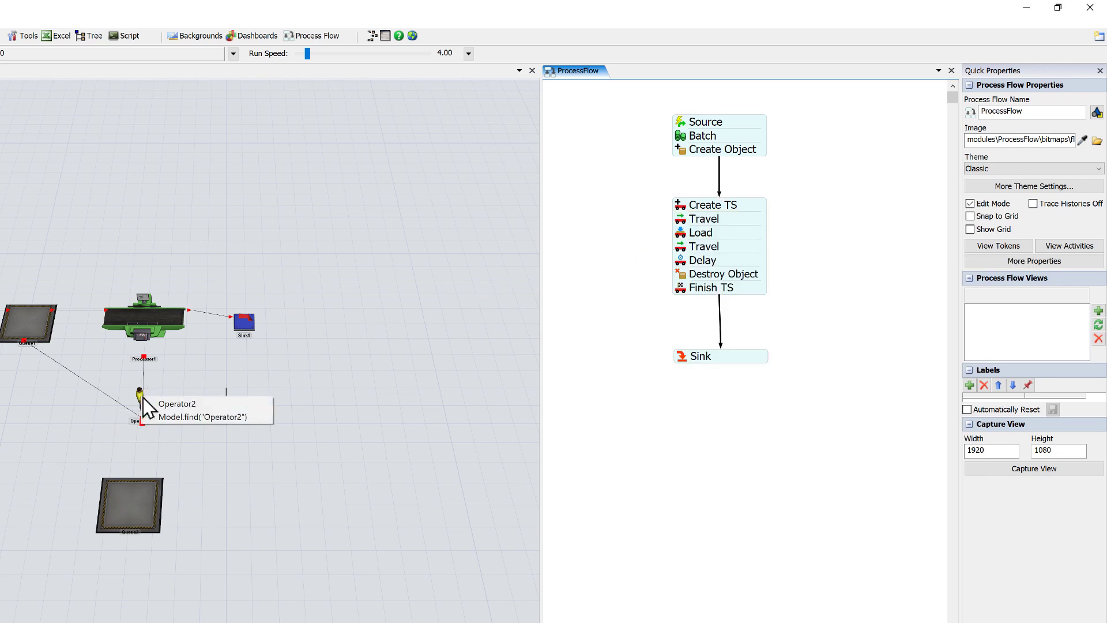
left_click(173, 404)
left_click(602, 225)
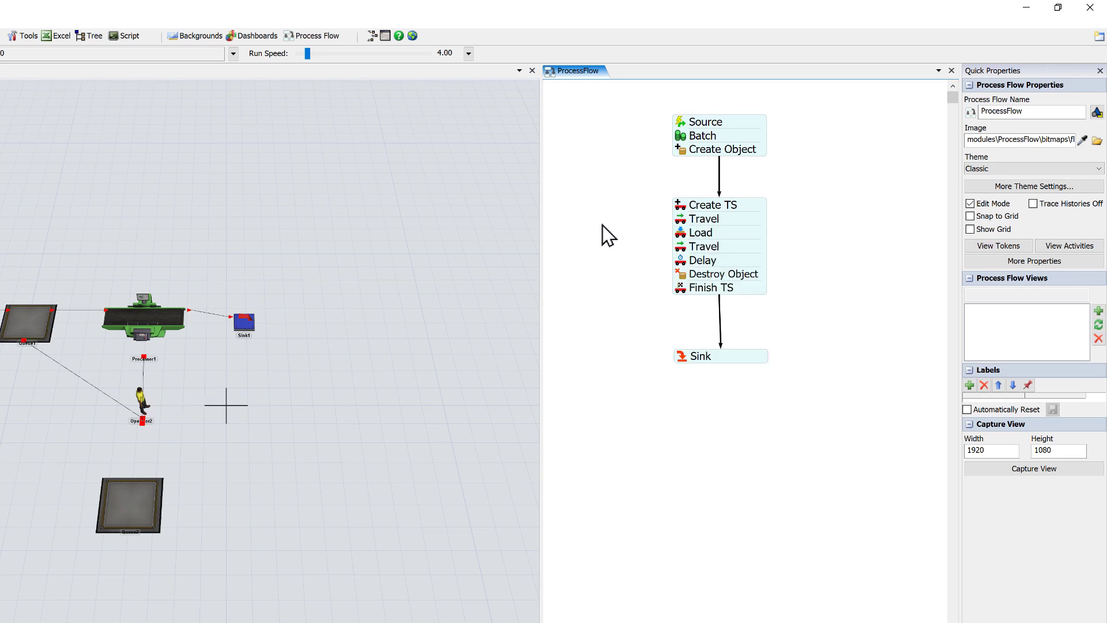
Check the item label in the Load and Create Object activities, and set the second Travel activity's destination to Processor1.
left_click(684, 239)
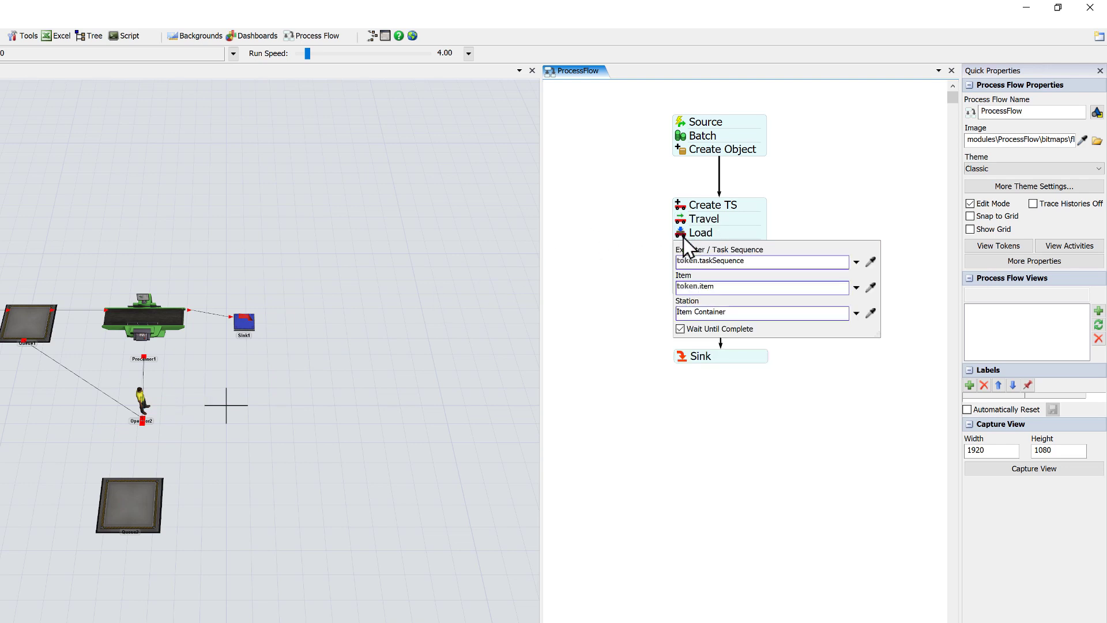
left_click(686, 153)
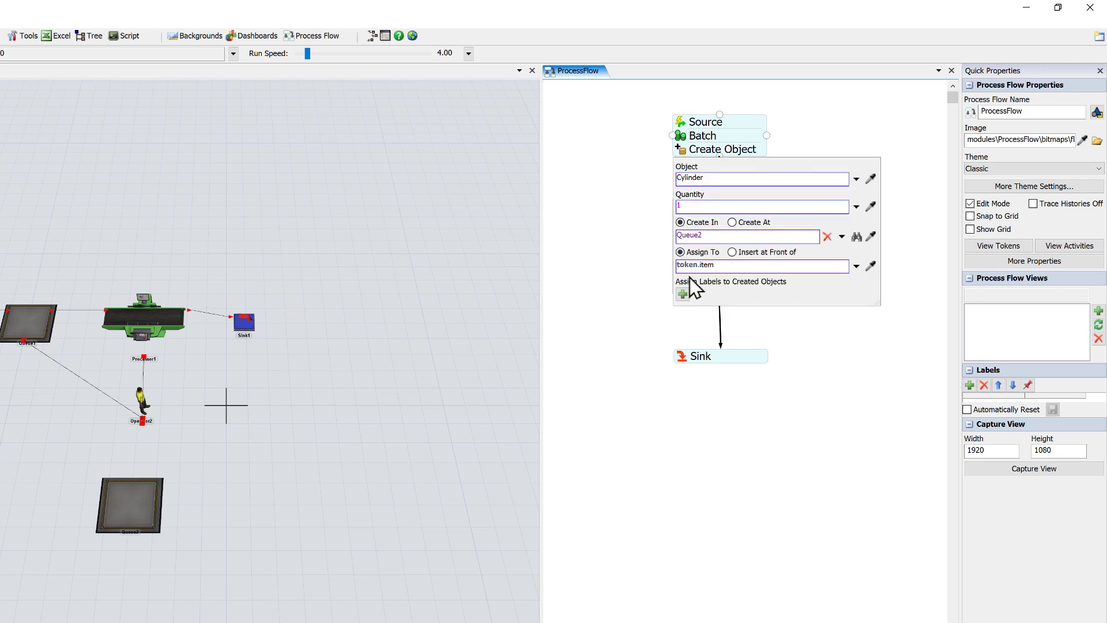
left_click(645, 206)
left_click(683, 246)
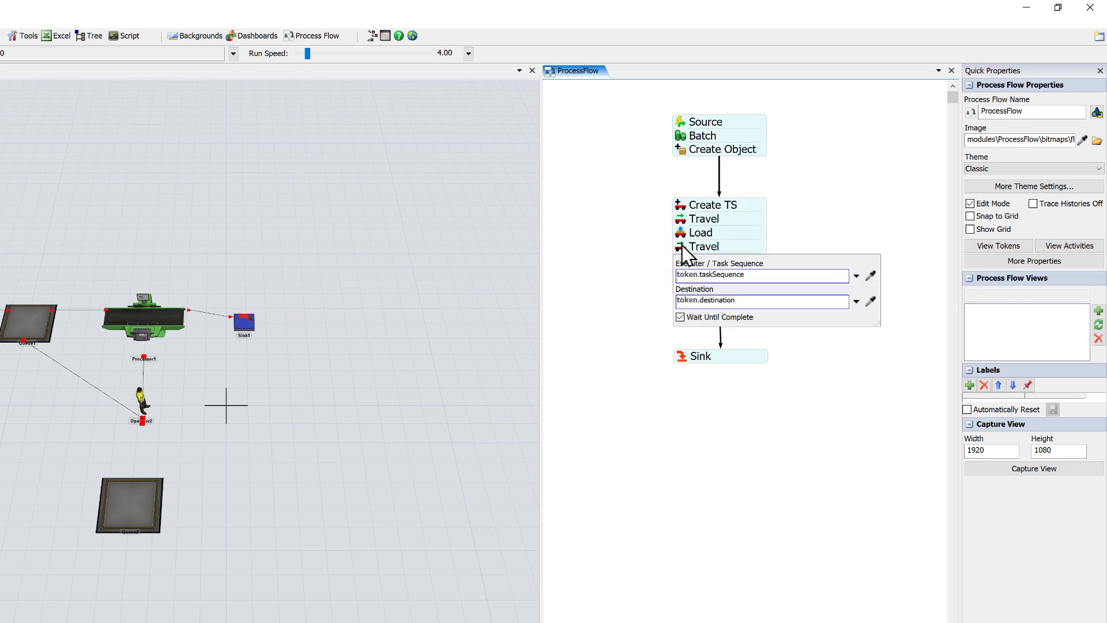
left_click(871, 301)
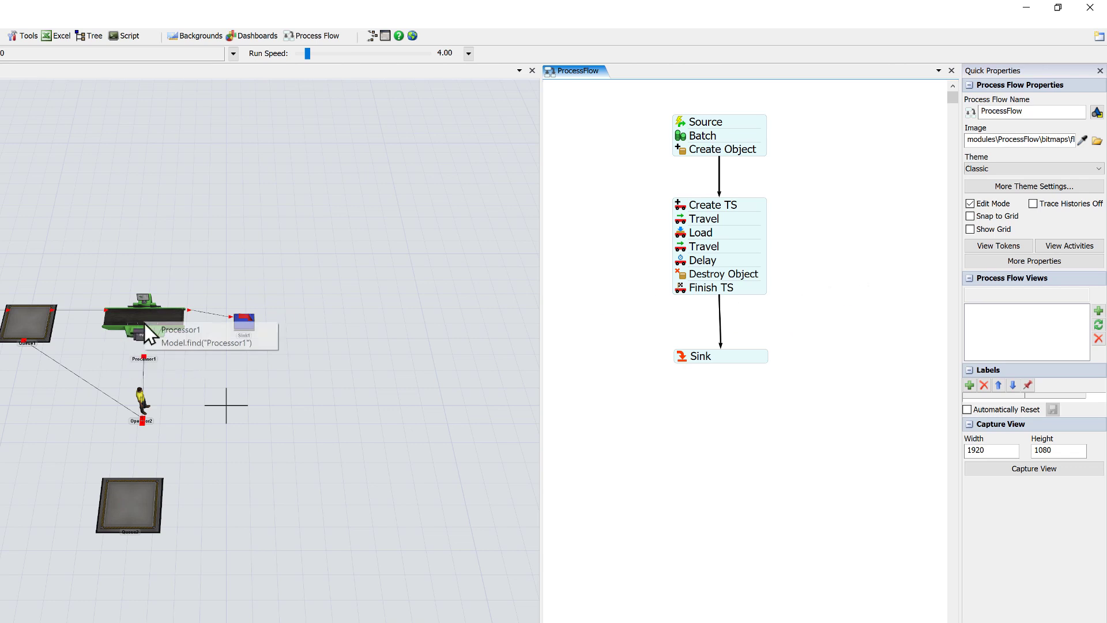
left_click(166, 333)
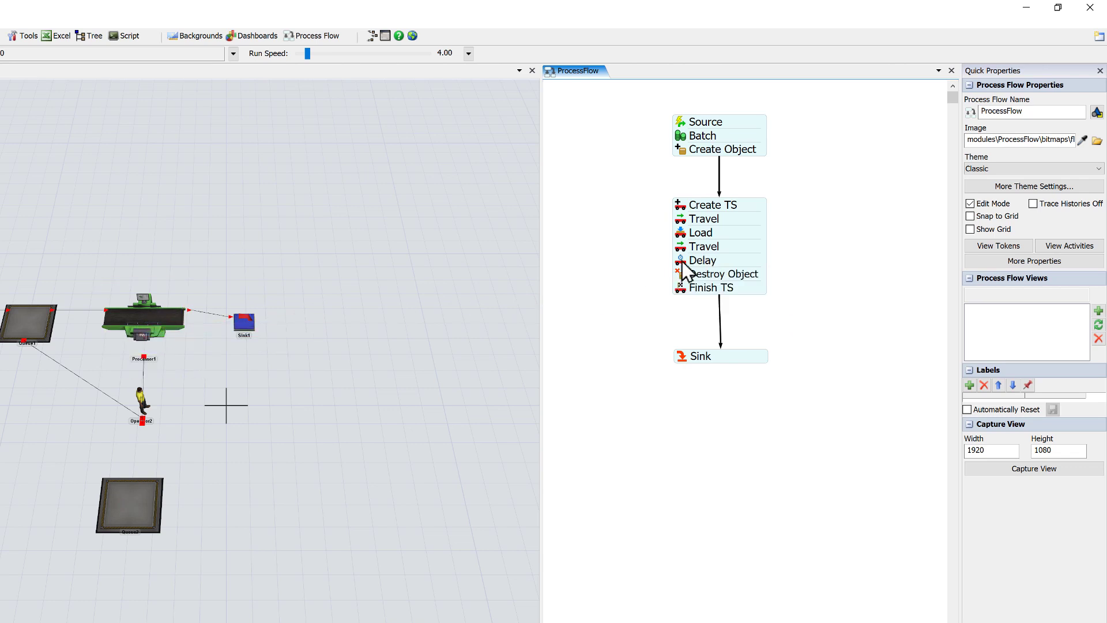
Set the Delay activity's delay time to a triangular distribution with minimum 5, maximum 15 and mode 10.
left_click(688, 260)
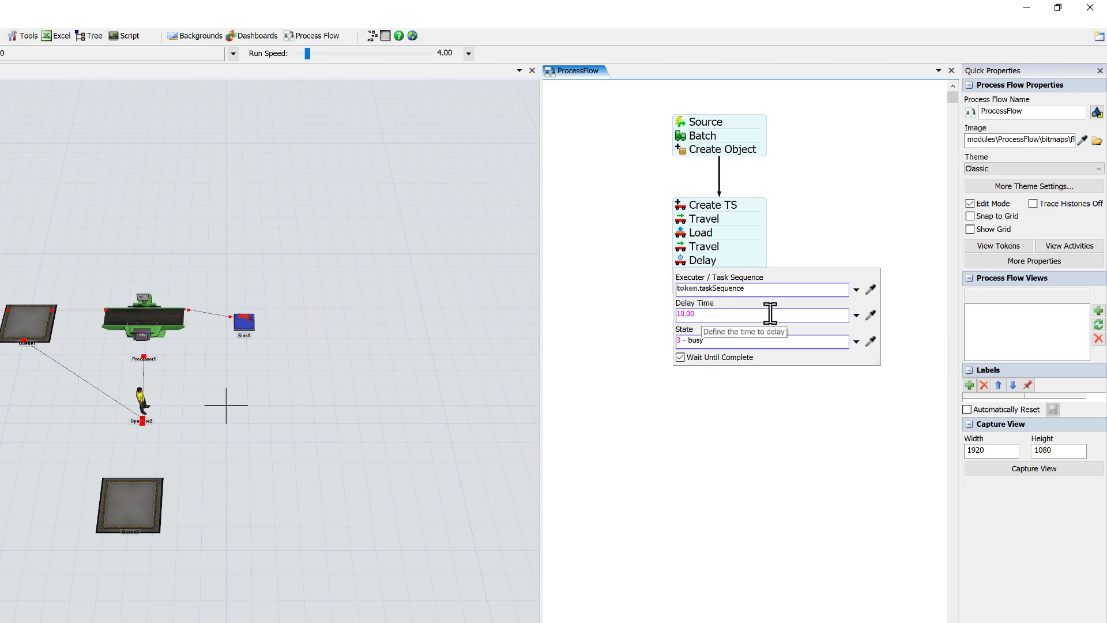
left_click(856, 315)
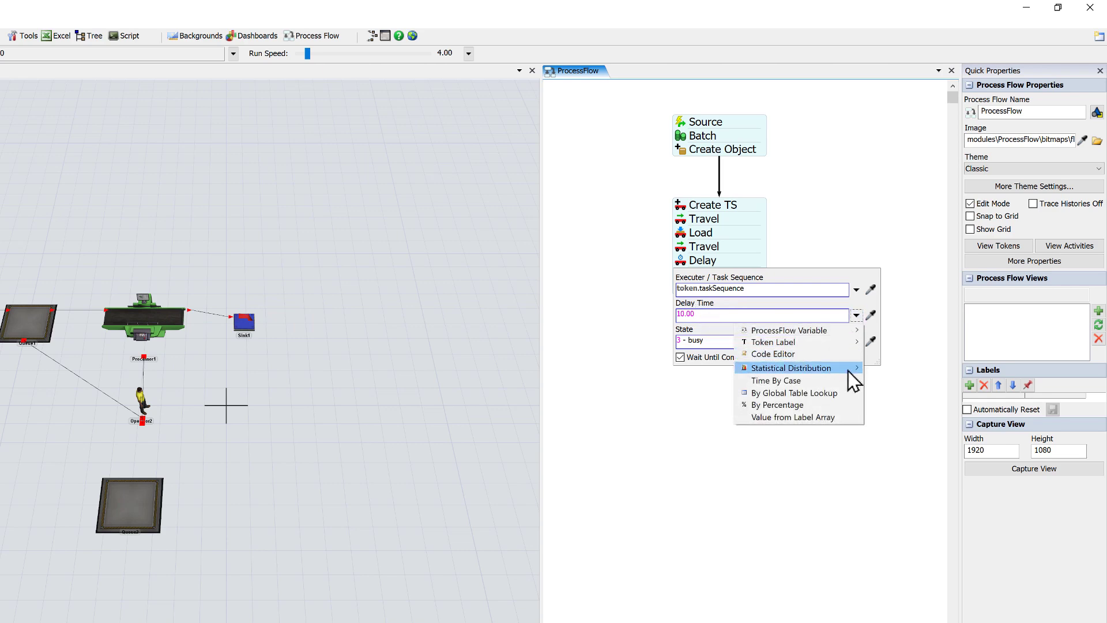
mouse_move(853, 369)
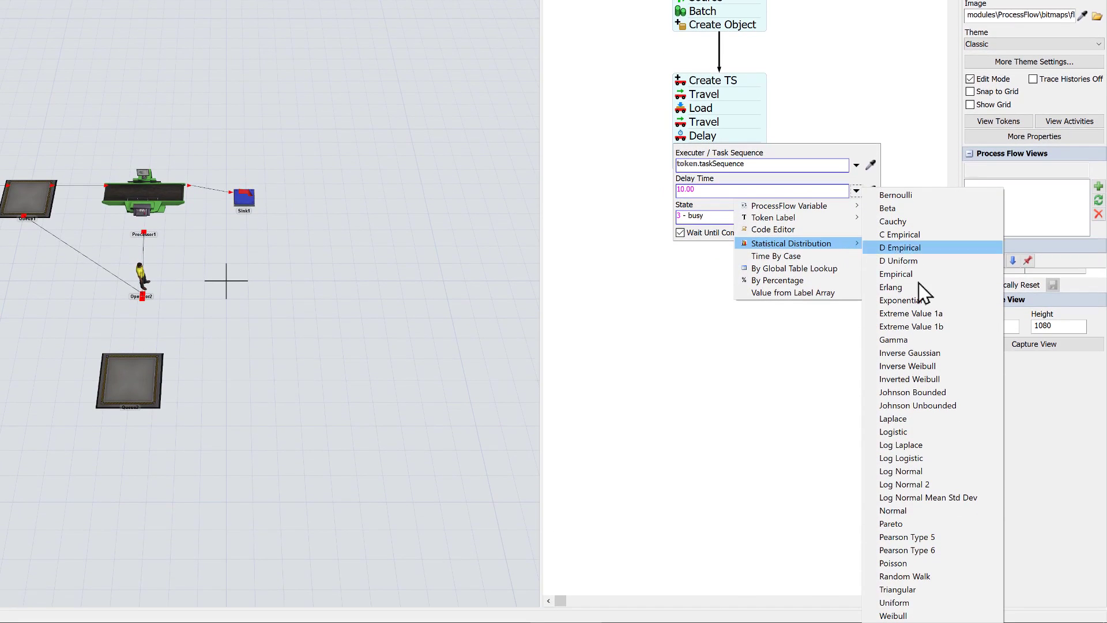
left_click(917, 591)
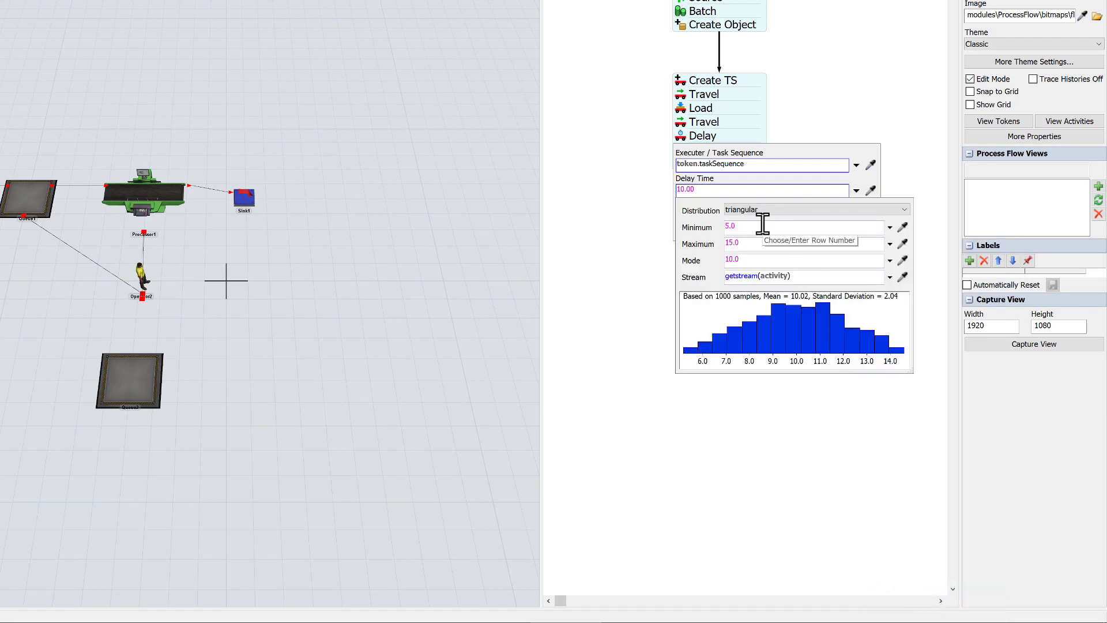
left_click(760, 242)
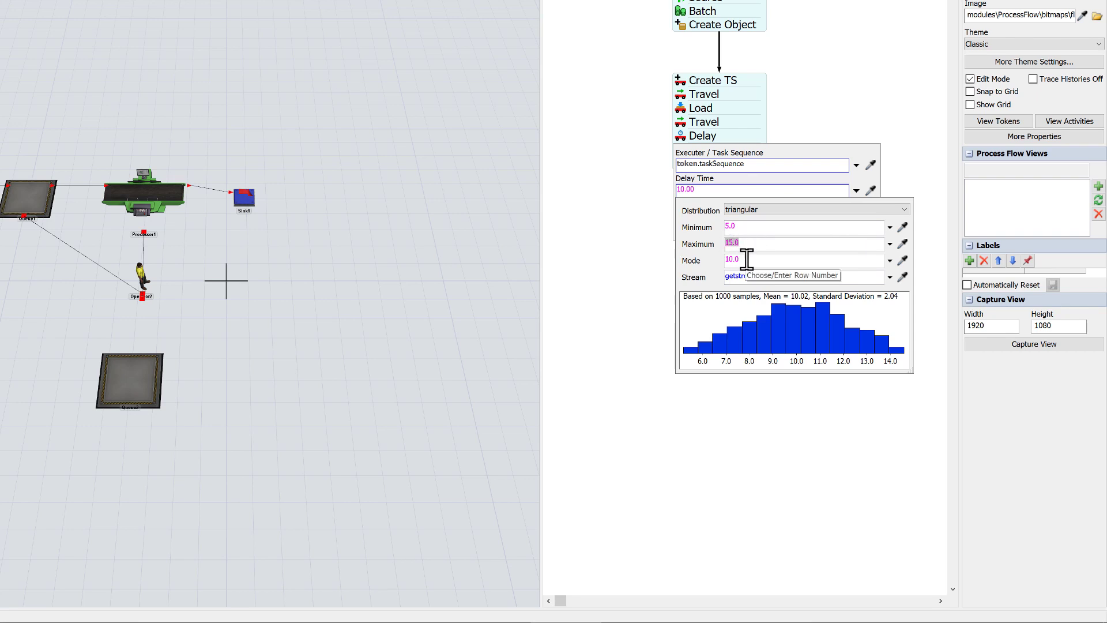
left_click(746, 259)
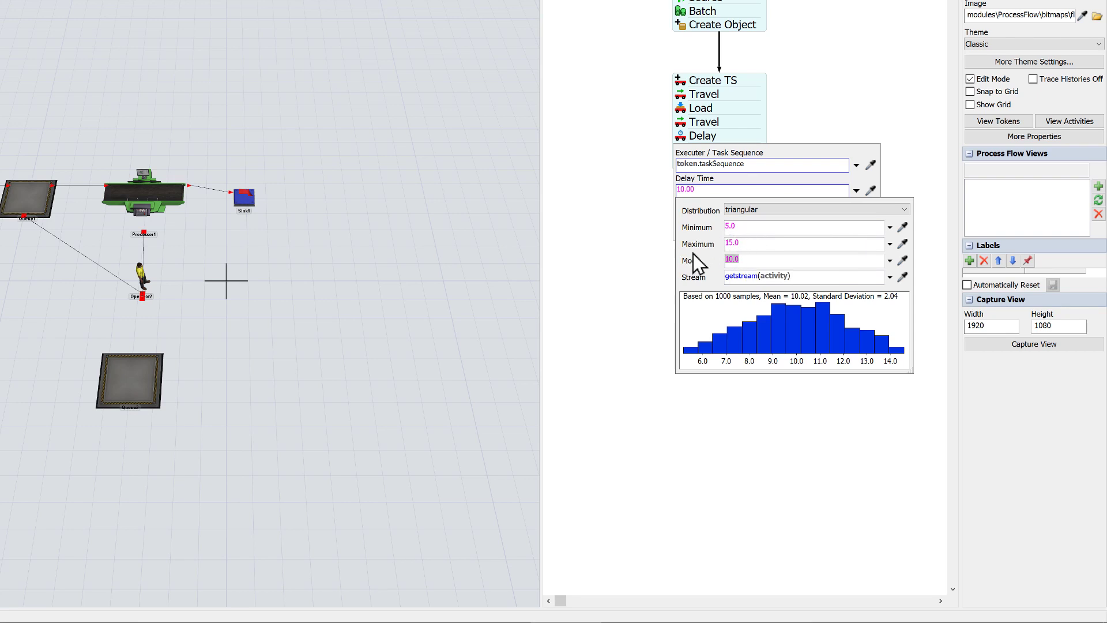
left_click(655, 188)
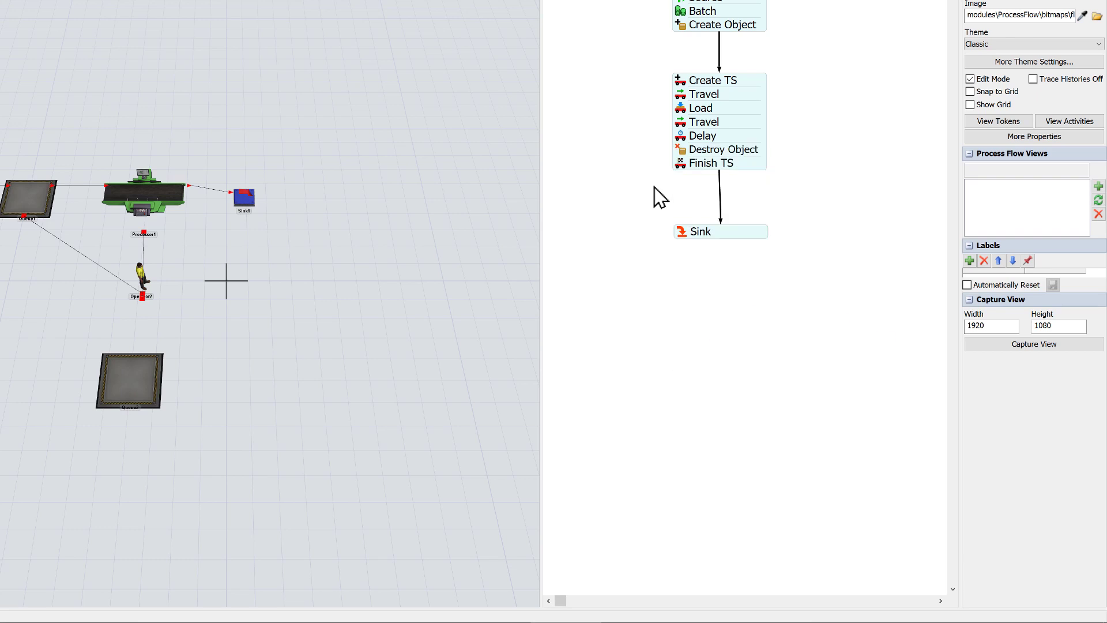
Check the object in the Destroy Object activity and the task sequence in Finish TS, and run the model.
left_click(689, 151)
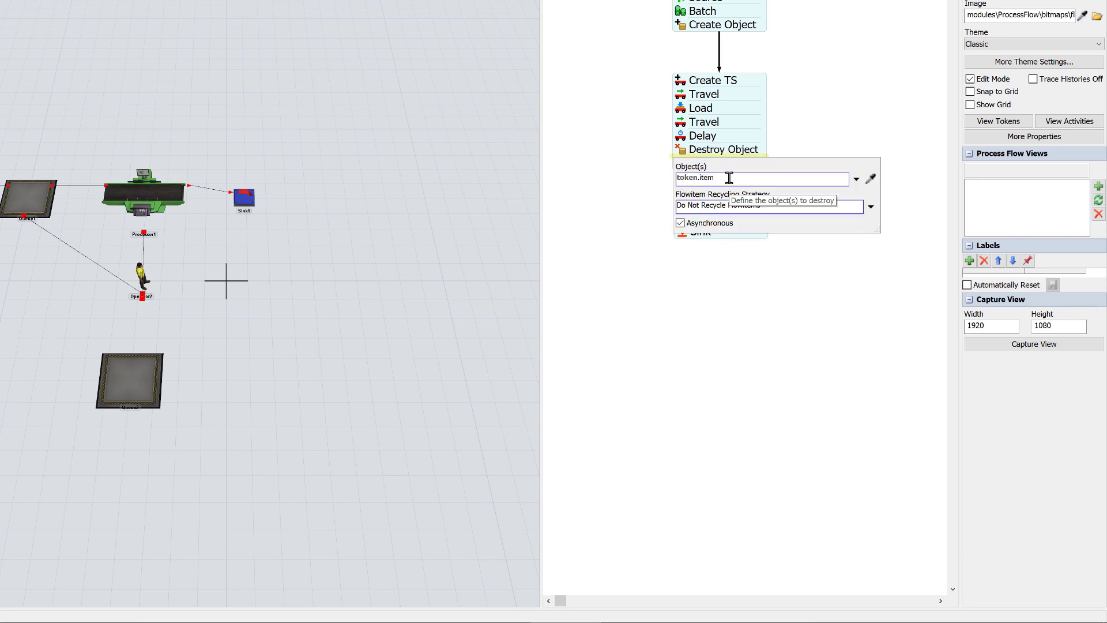
left_click(652, 184)
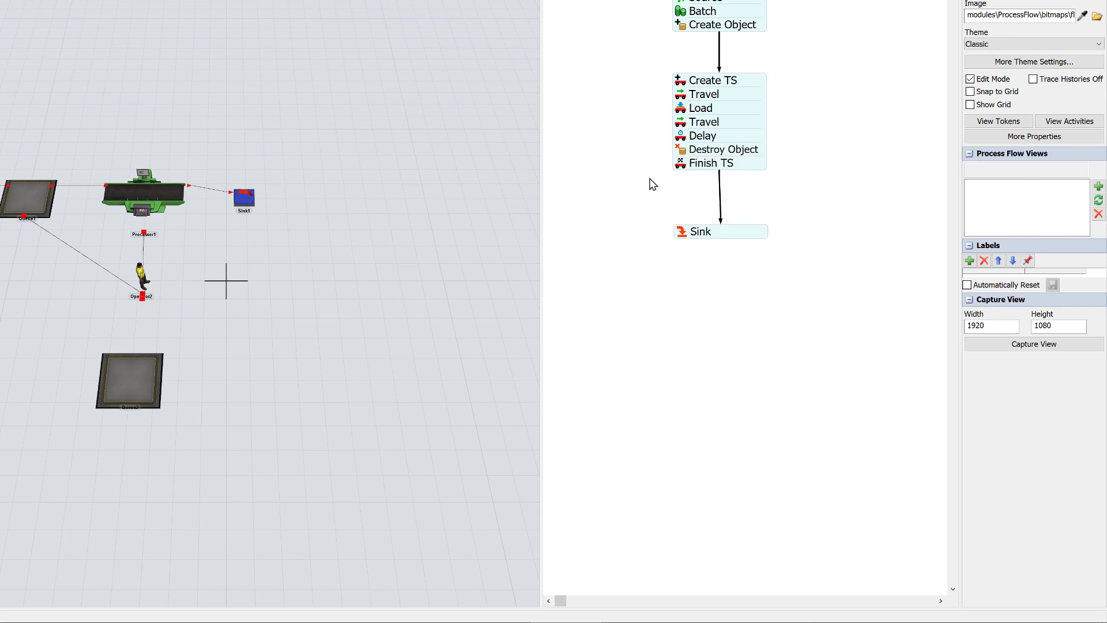
left_click(685, 166)
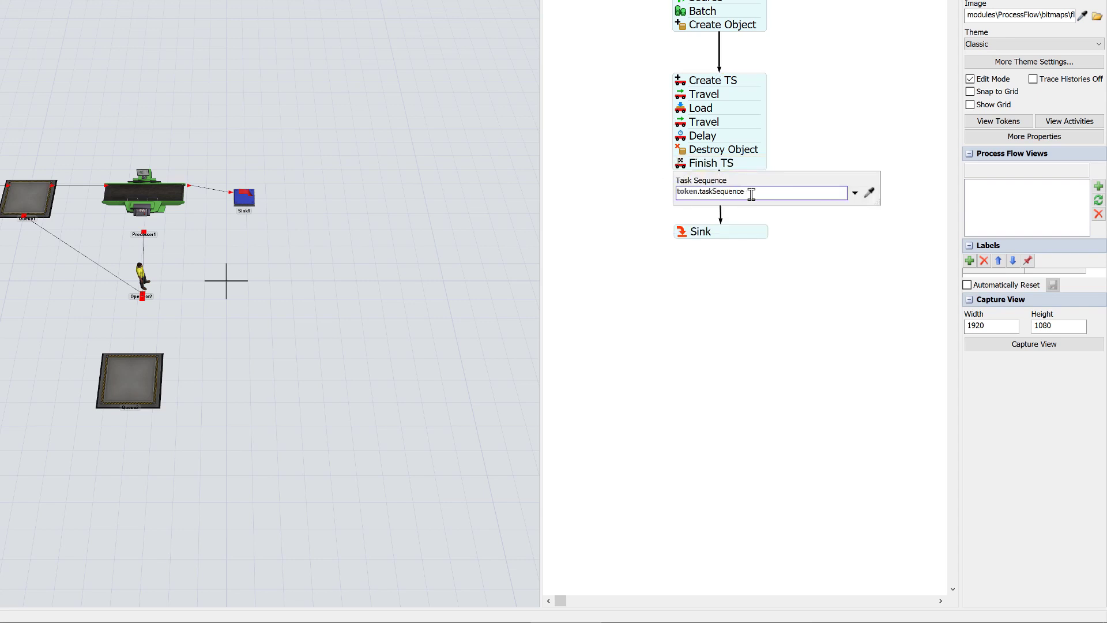
left_click(641, 217)
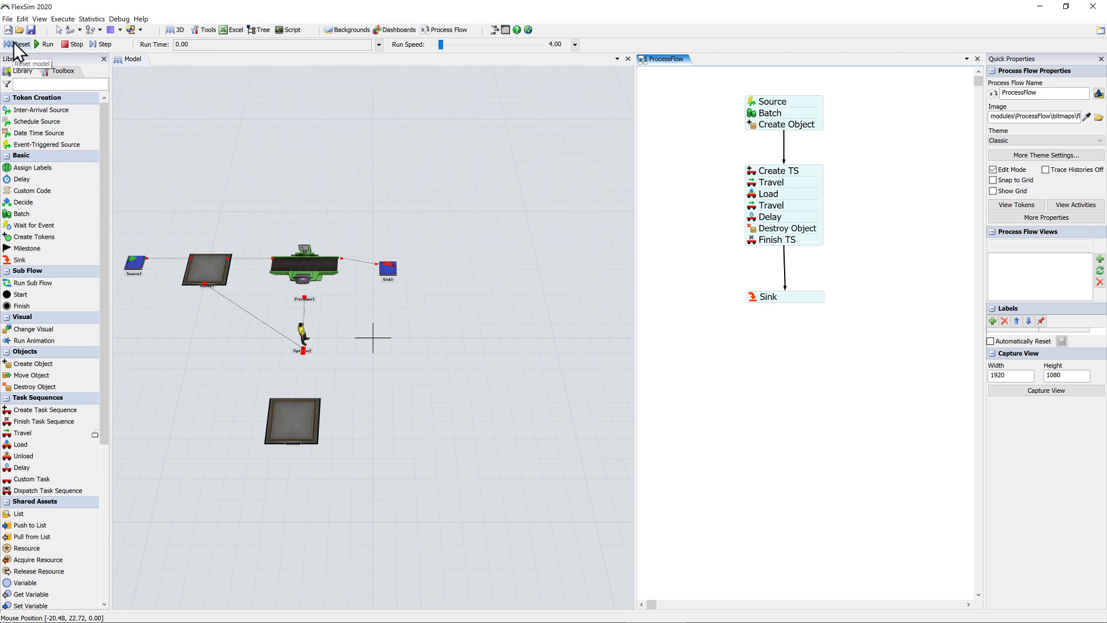
left_click(42, 44)
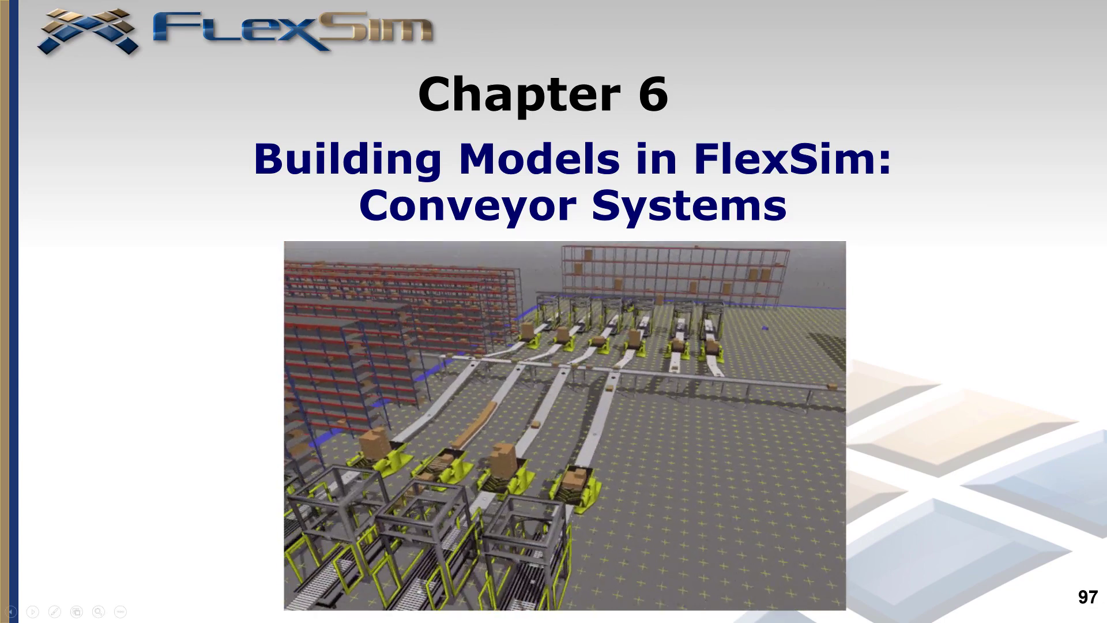
left_click(597, 568)
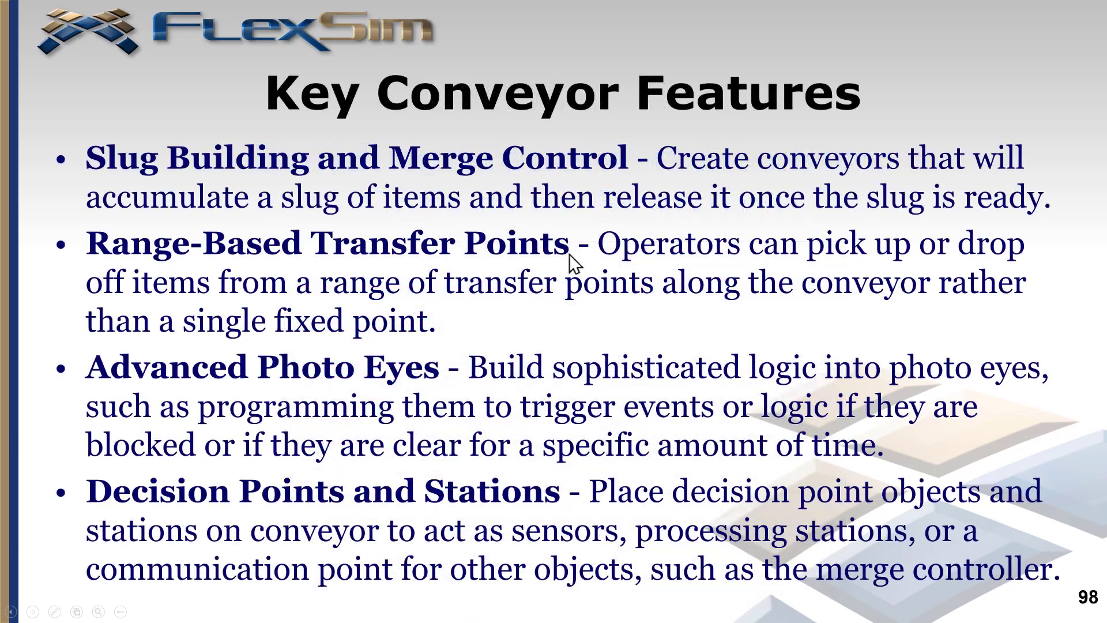
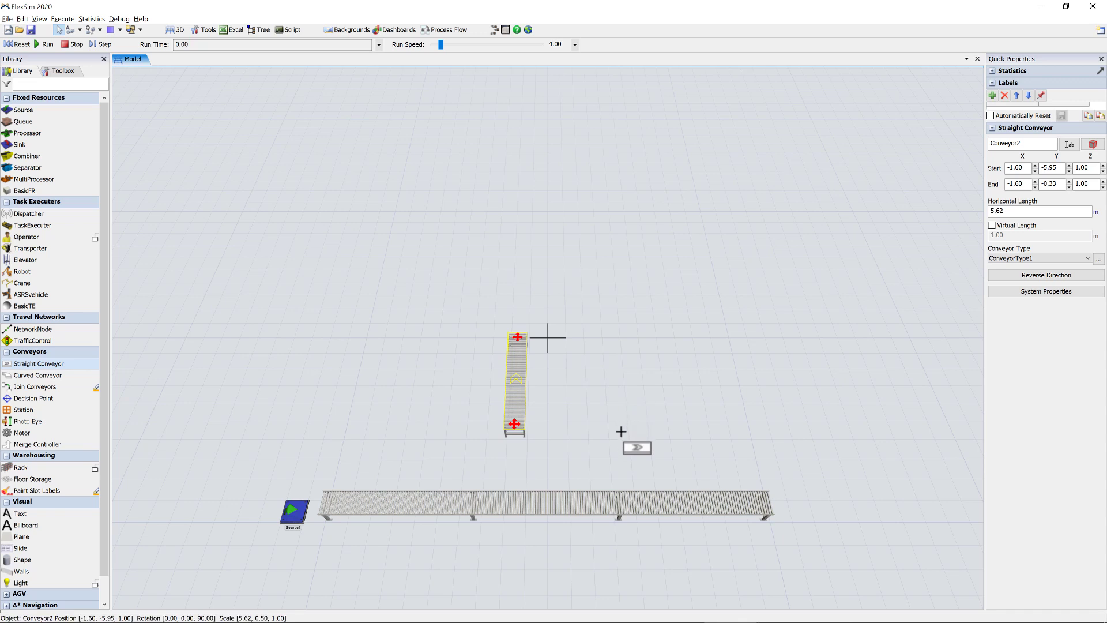
Draw three more straight conveyors, each about 6 m long, parallel to the short conveyor and evenly spaced along the long one.
left_click(621, 438)
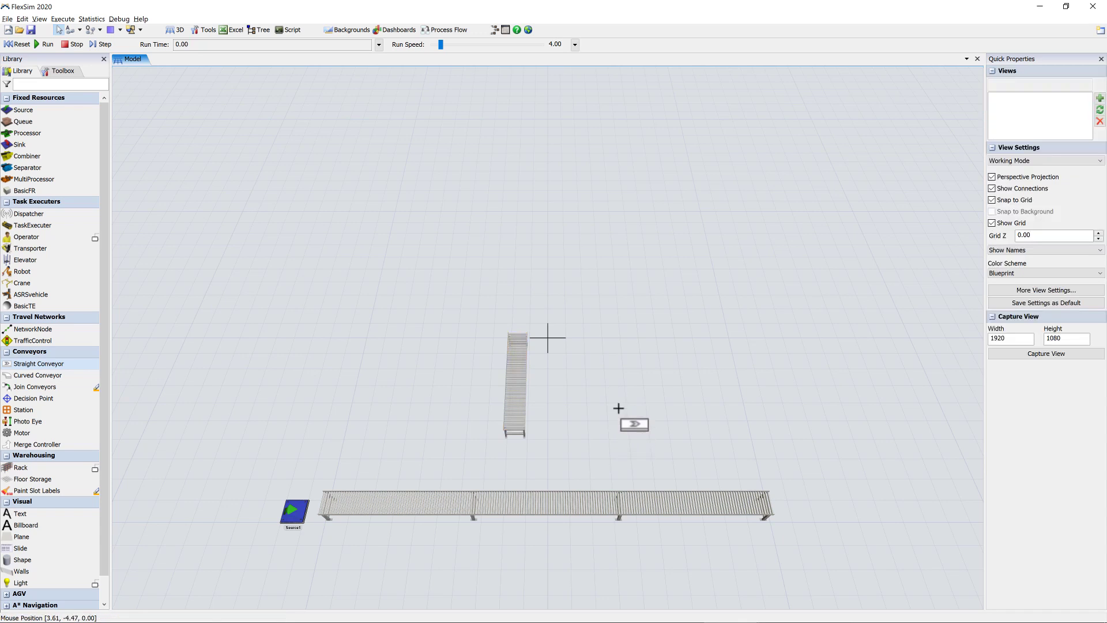
left_click(616, 333)
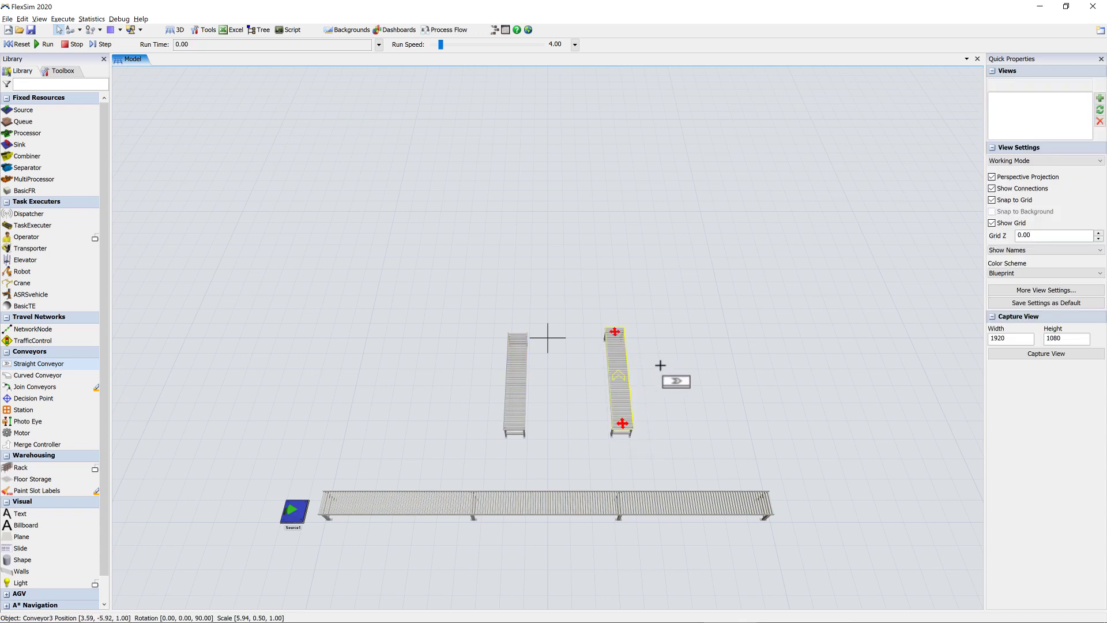
left_click(719, 438)
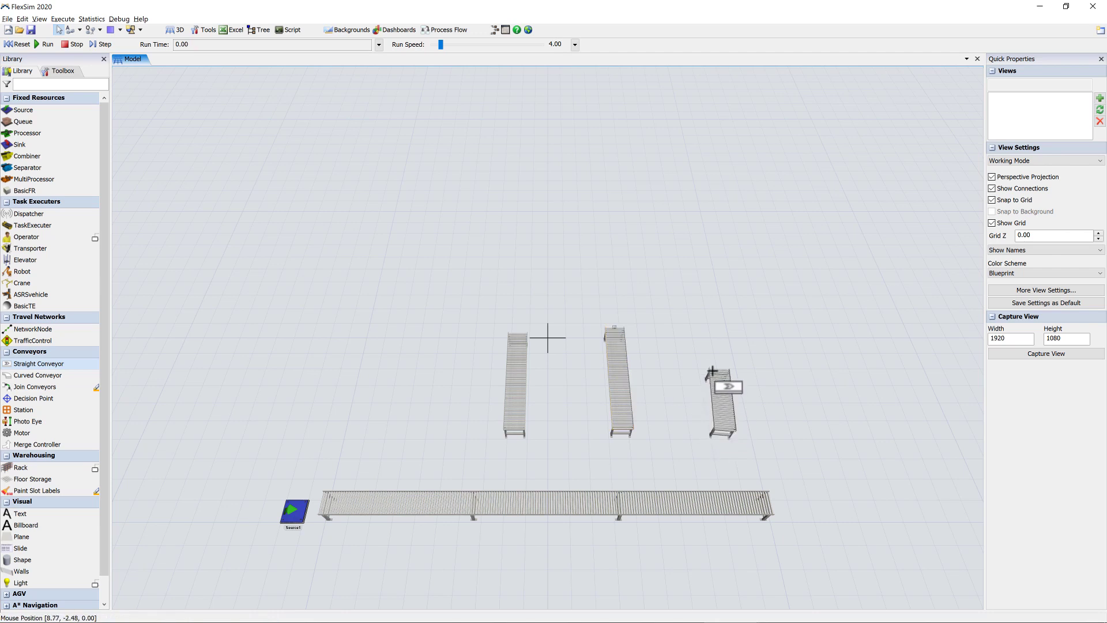
left_click(706, 333)
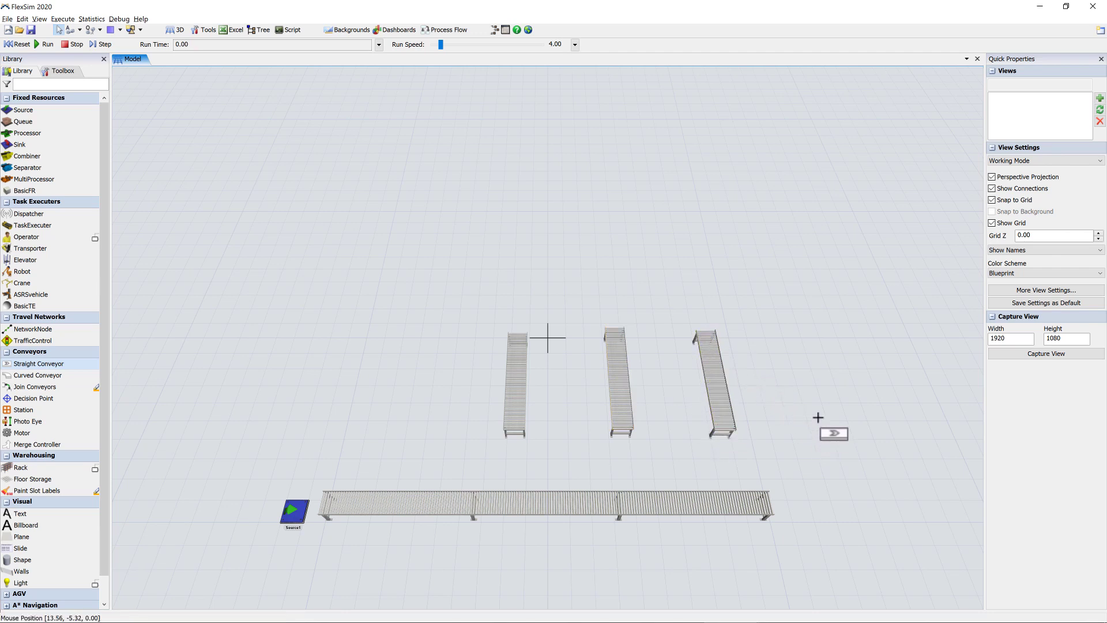
left_click(824, 438)
left_click(797, 338)
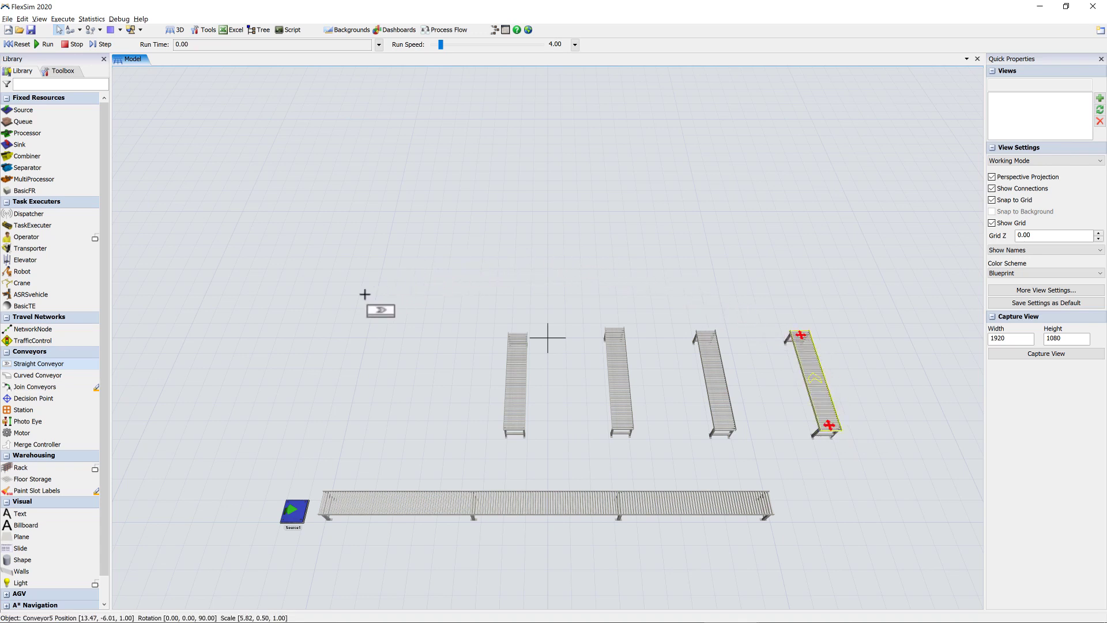
Join the long conveyor to the first and second branch conveyors with curved sections using Join Conveyors.
left_click(48, 389)
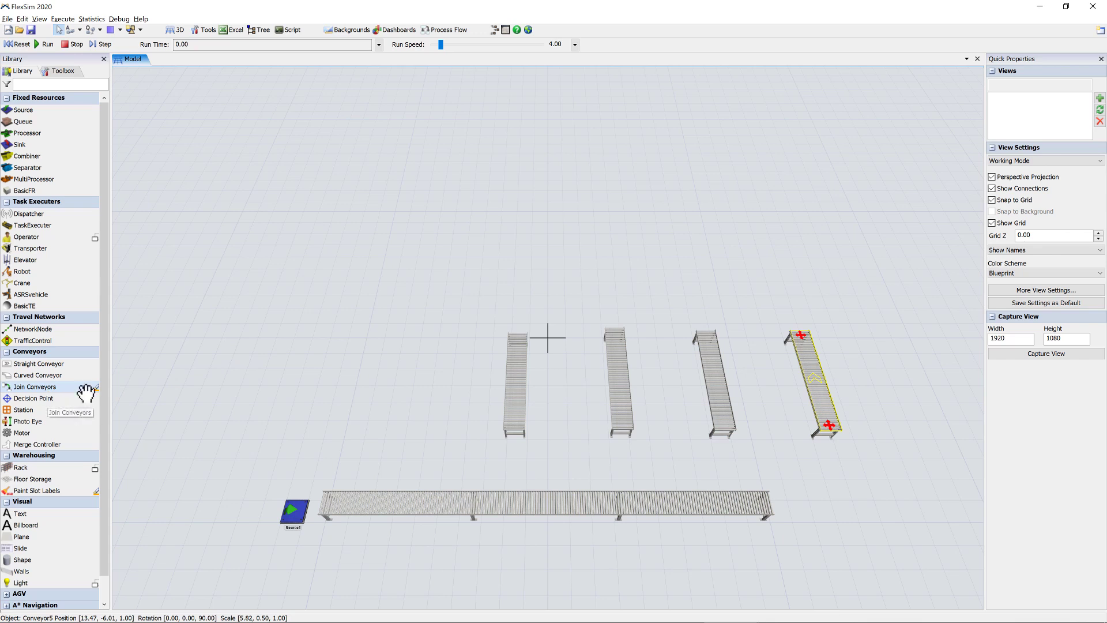
left_click(440, 503)
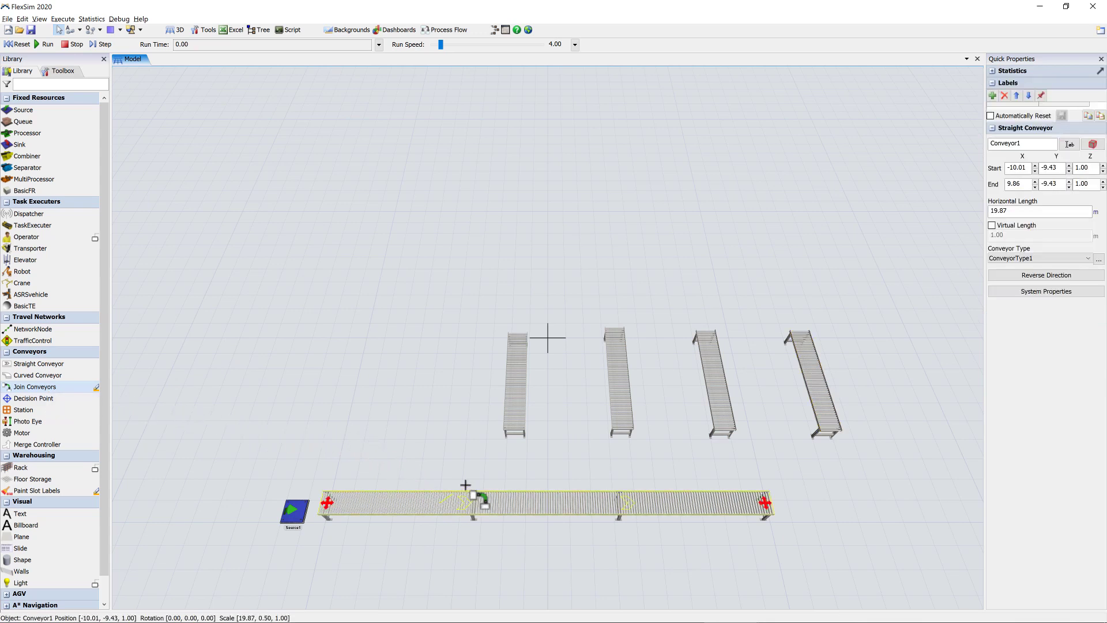
left_click(514, 407)
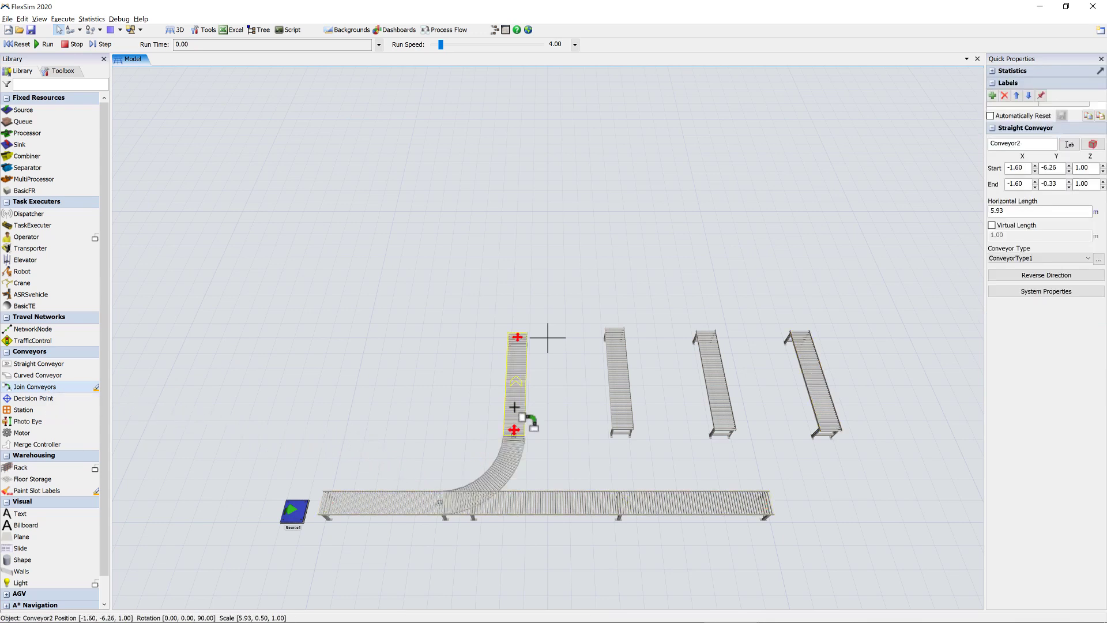
left_click(555, 410)
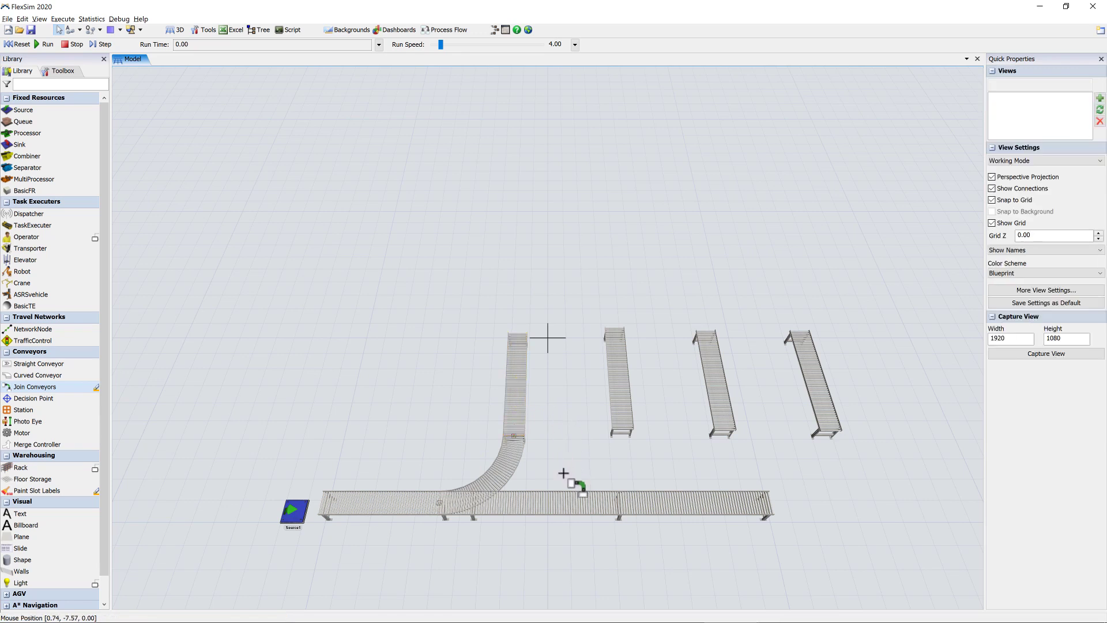
left_click(559, 501)
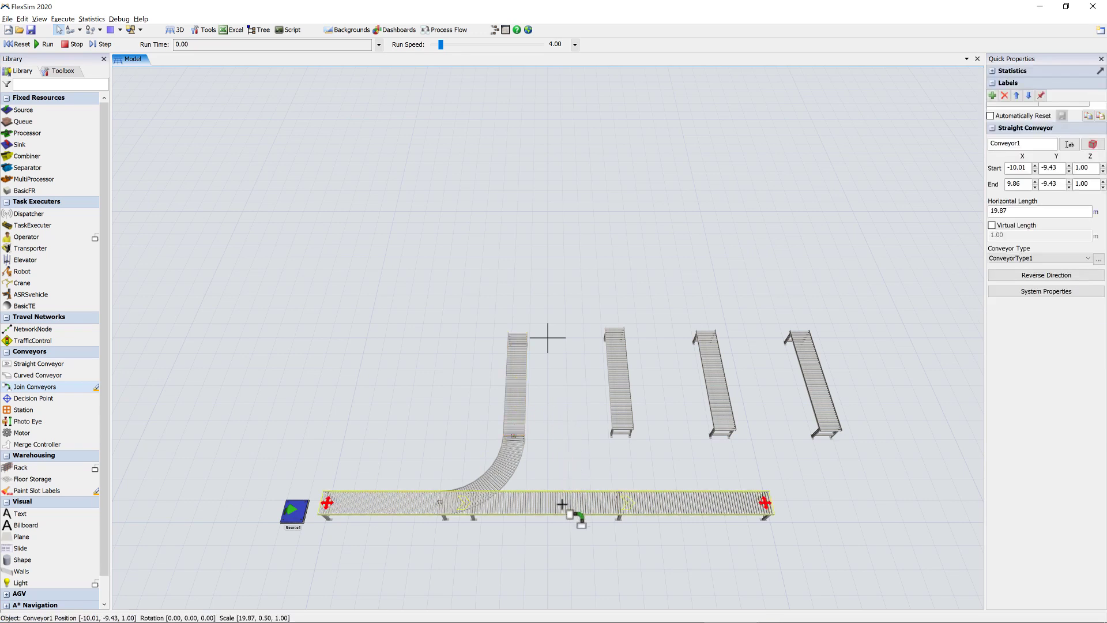
left_click(624, 413)
left_click(662, 422)
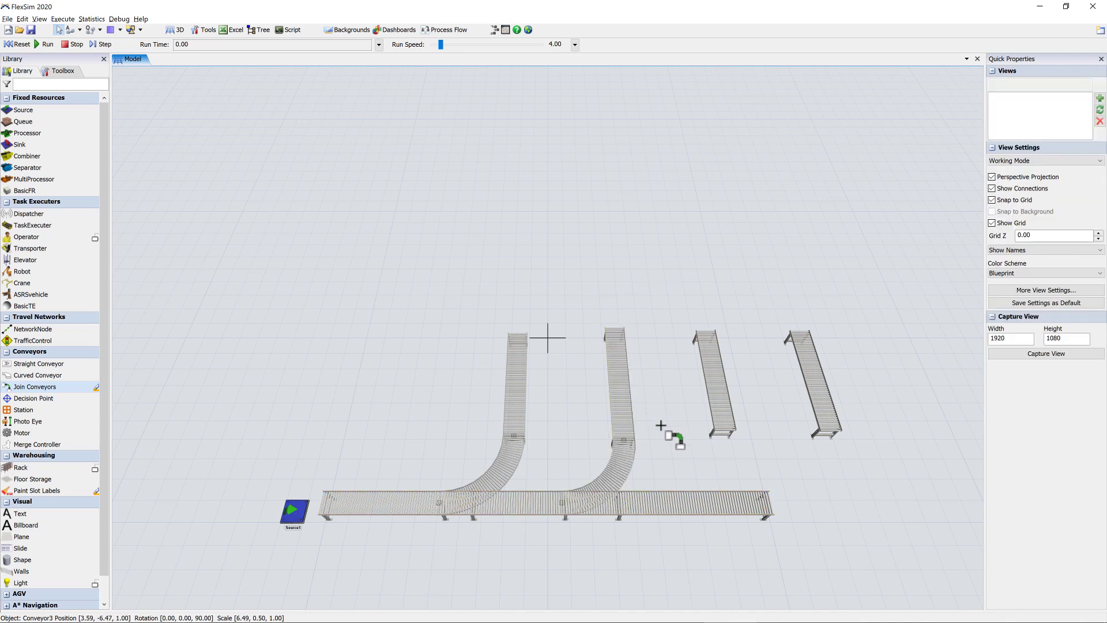
Join the long conveyor to the third branch, and its end to the fourth branch, with curved sections.
left_click(672, 505)
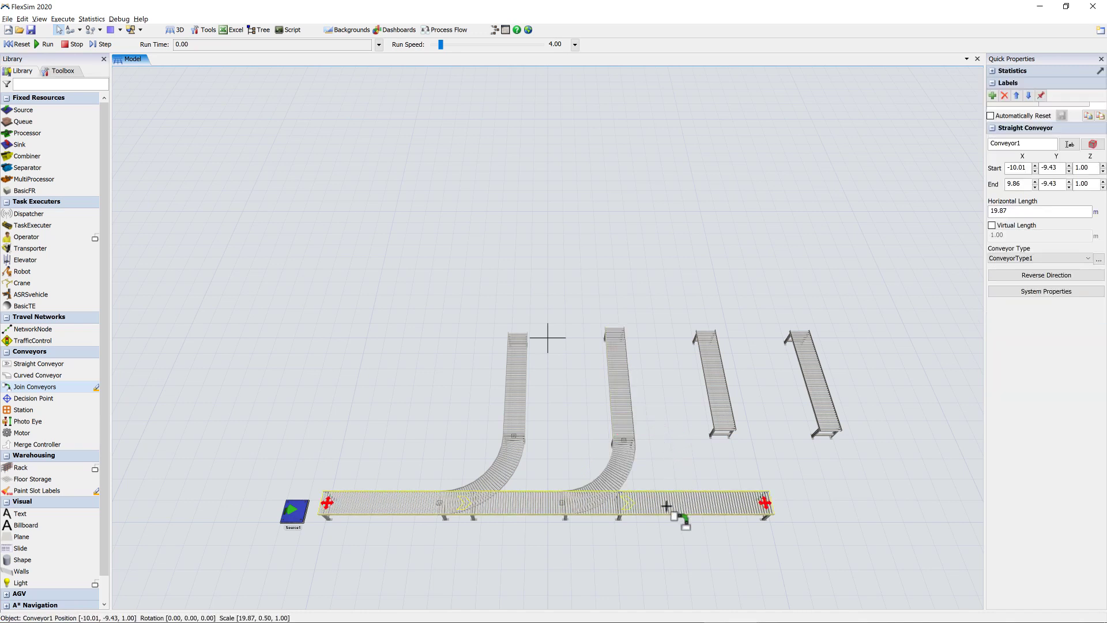
left_click(725, 408)
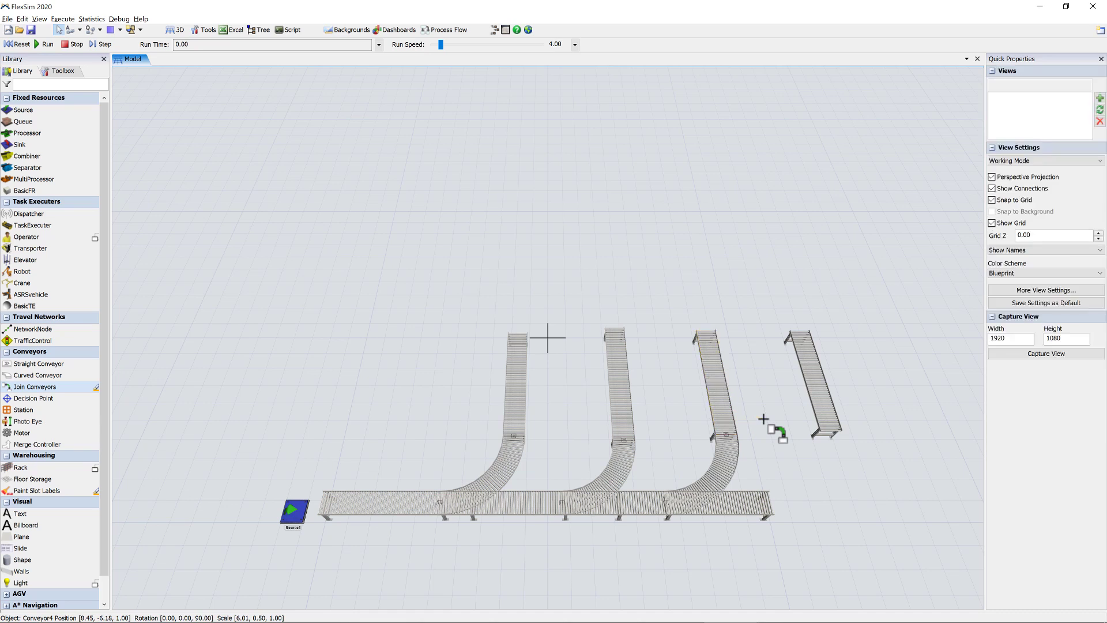
left_click(758, 508)
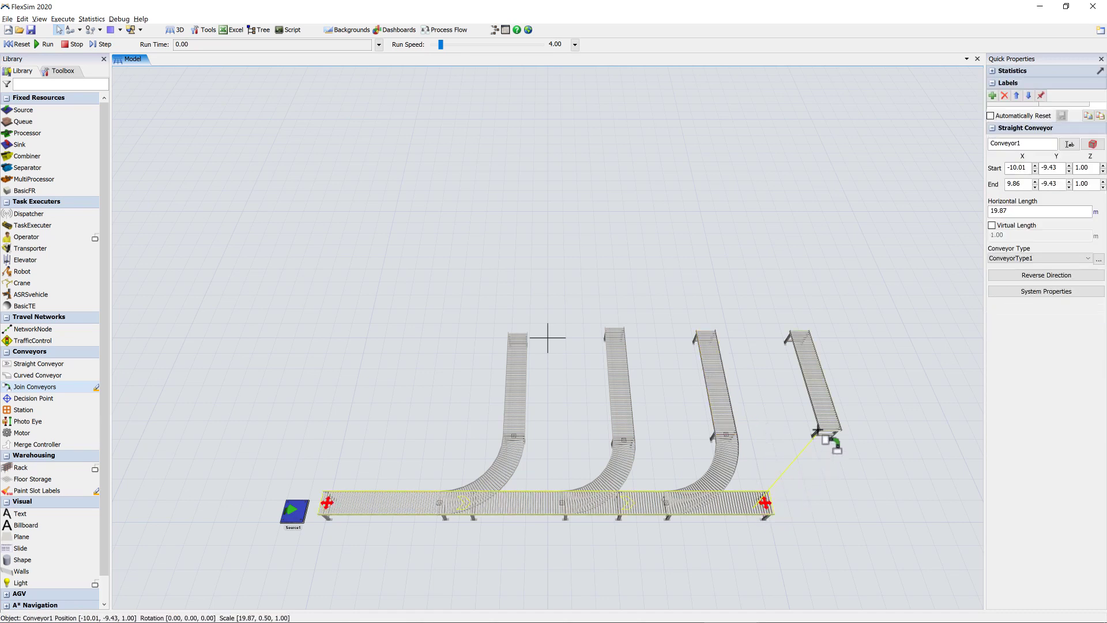
left_click(823, 406)
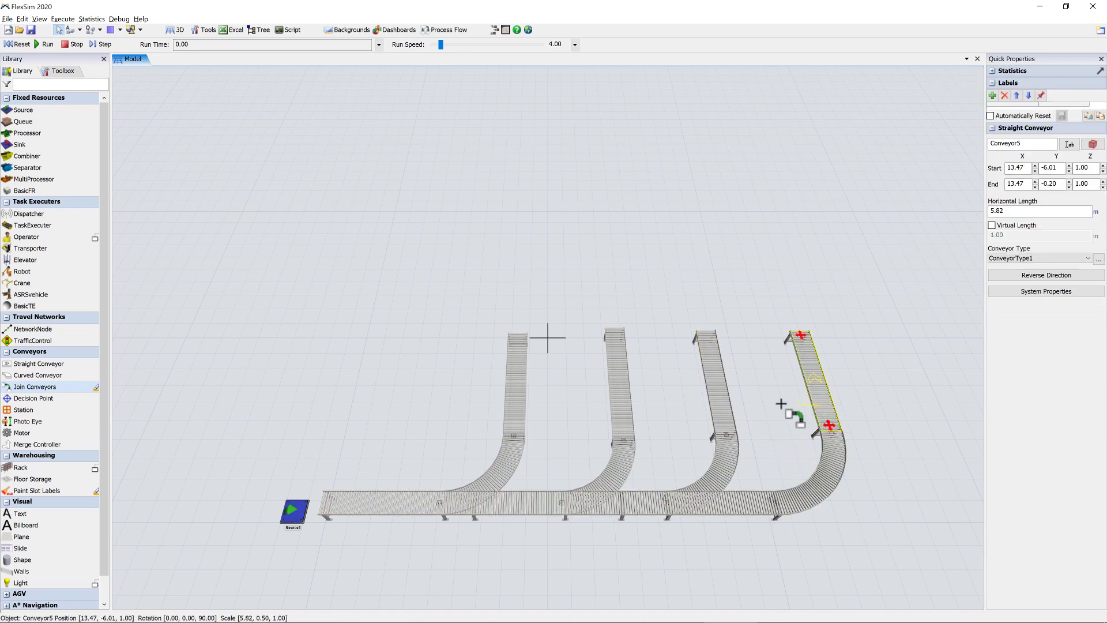
right_click(767, 387)
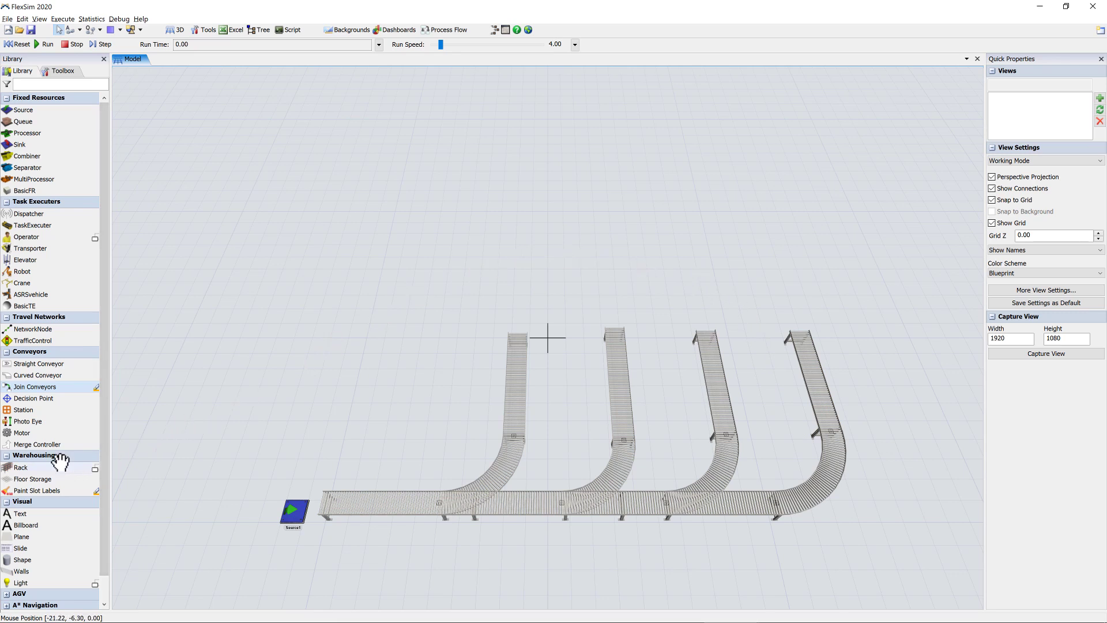
Add a Rack beyond the ends of the four branch conveyors.
left_click_drag(56, 465, 494, 267)
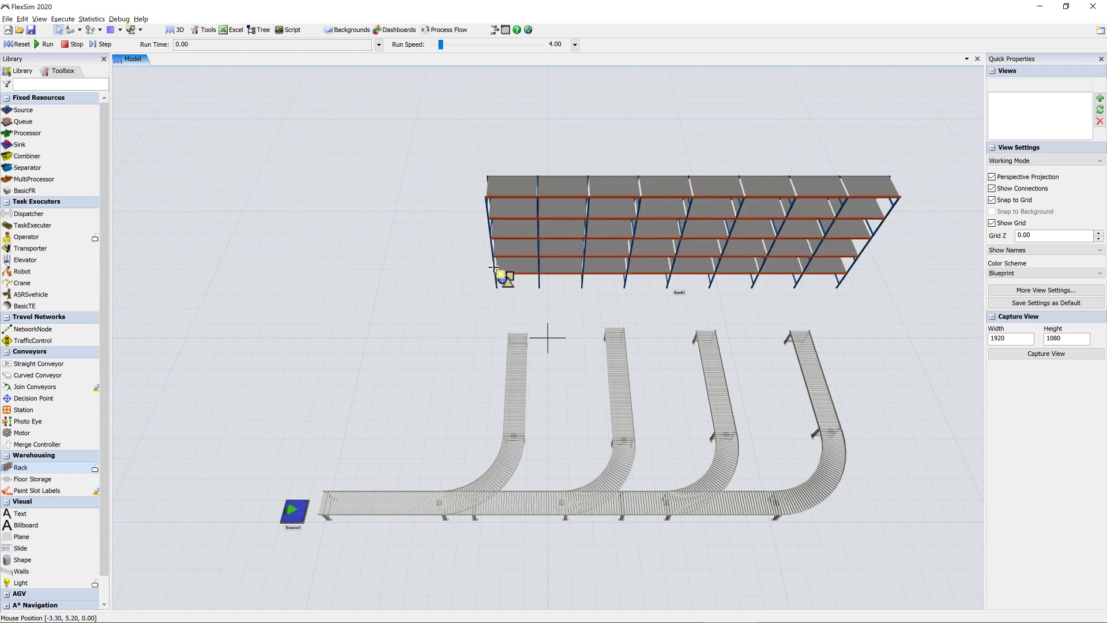
left_click(506, 264)
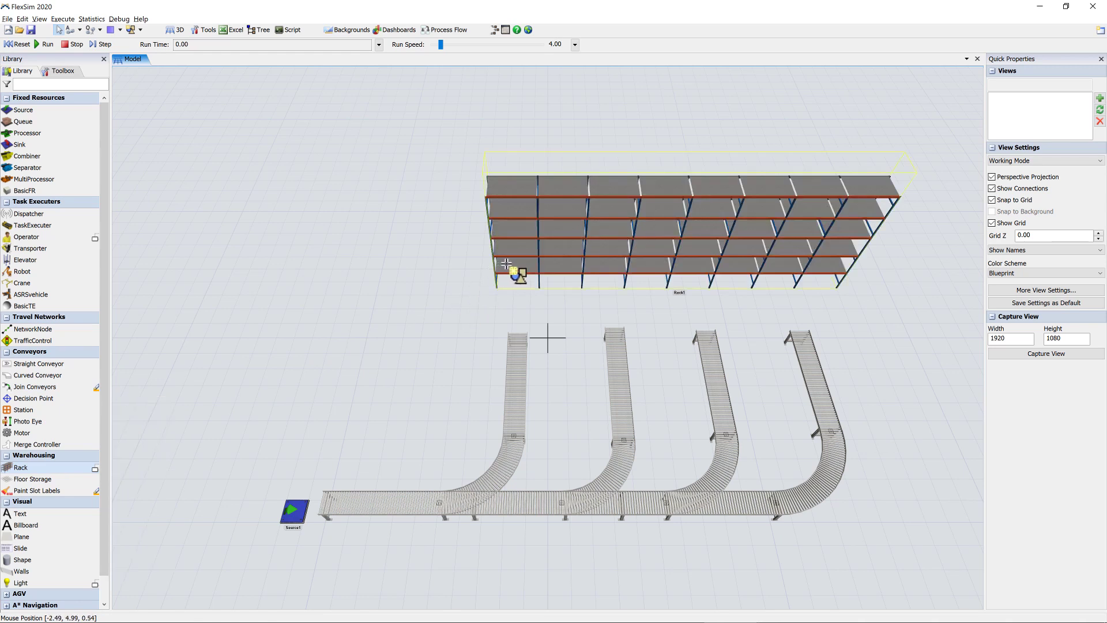
Set the rack's dimensions to 4 bays, 2 levels and a bay width of 4.3 m.
double_click(507, 263)
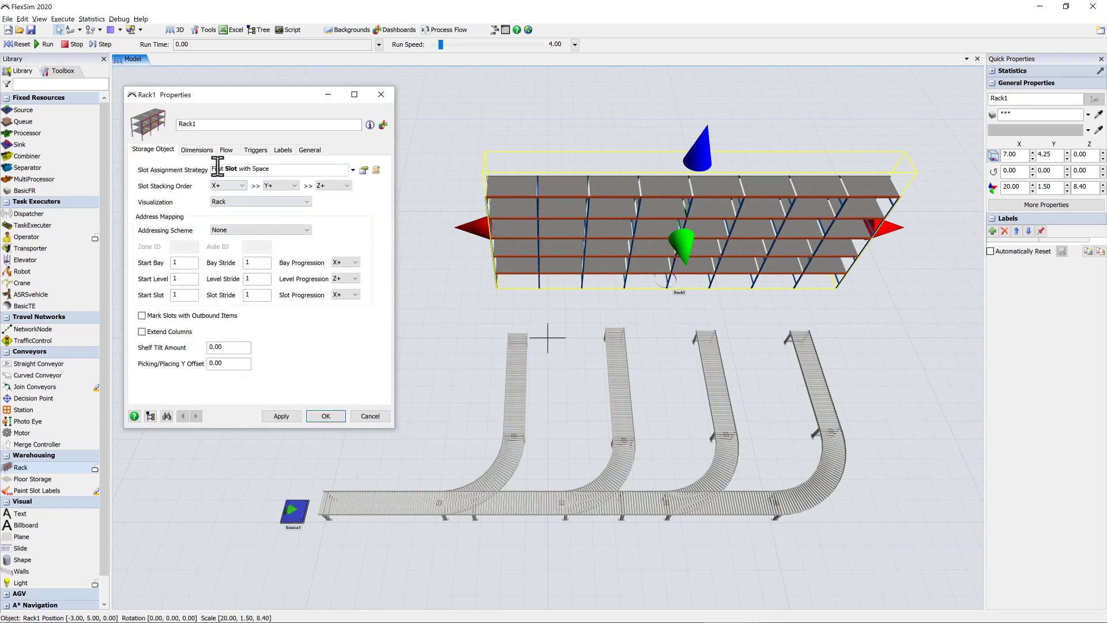
left_click(197, 151)
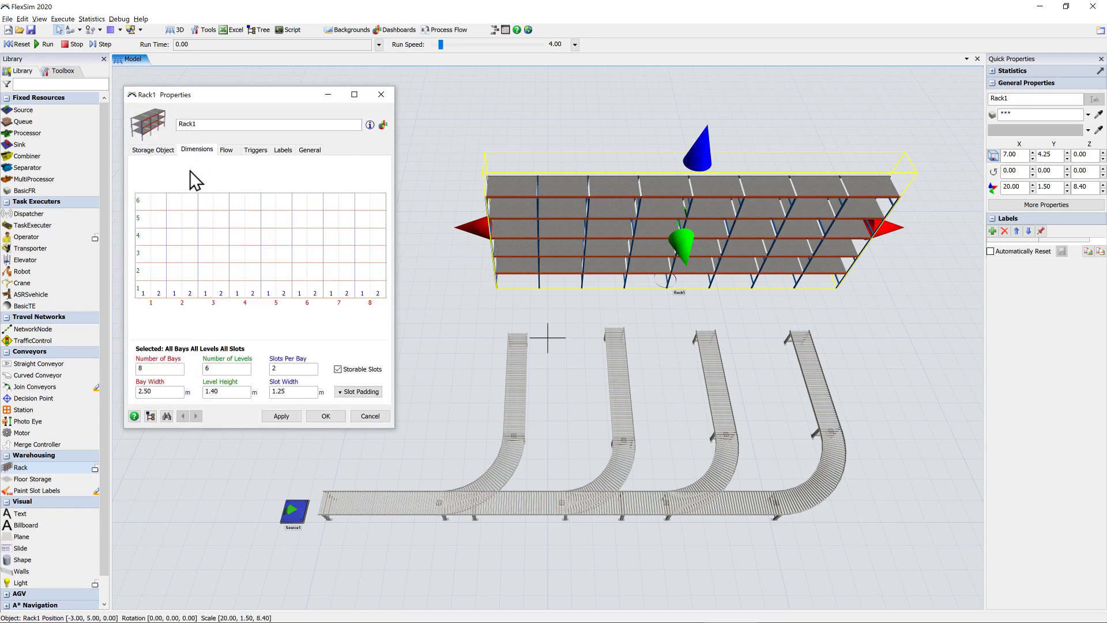
double_click(164, 368)
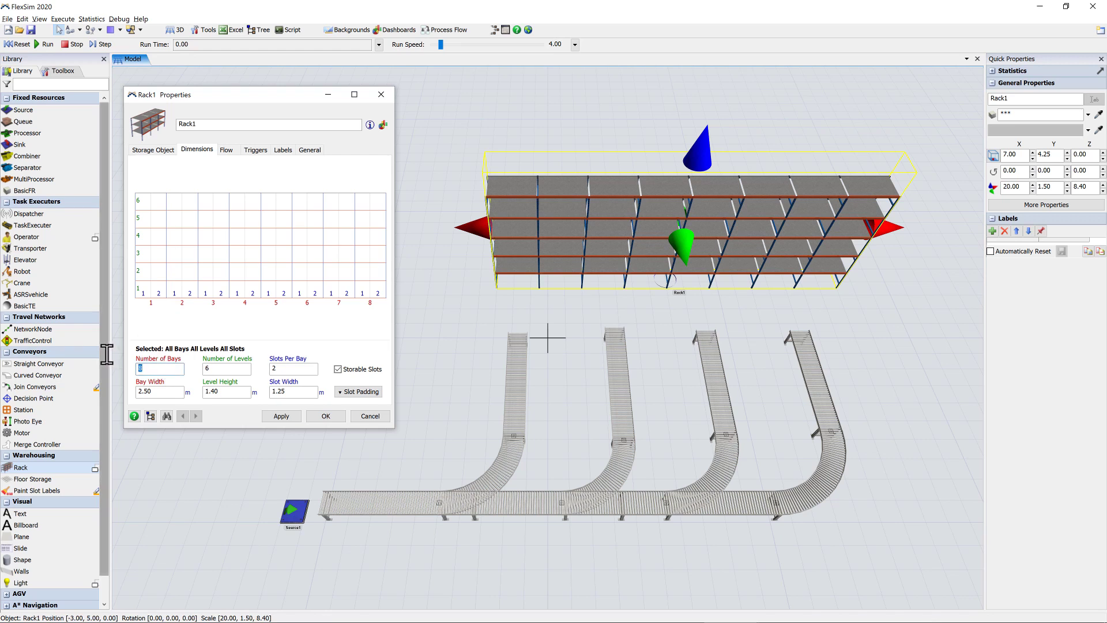
left_click(213, 367)
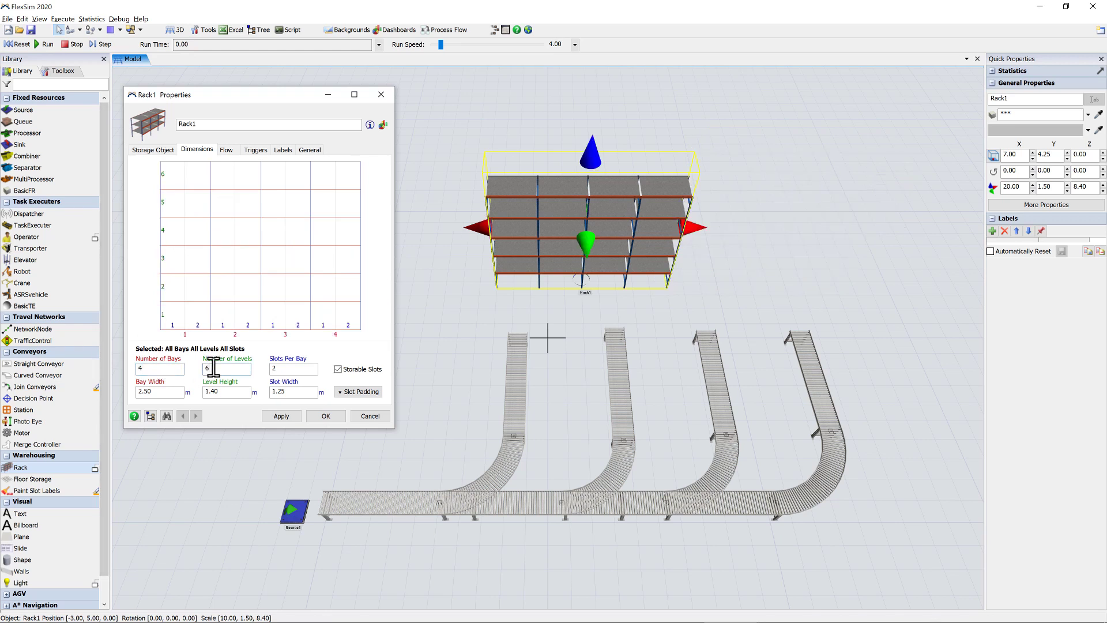
type("2")
key("Tab")
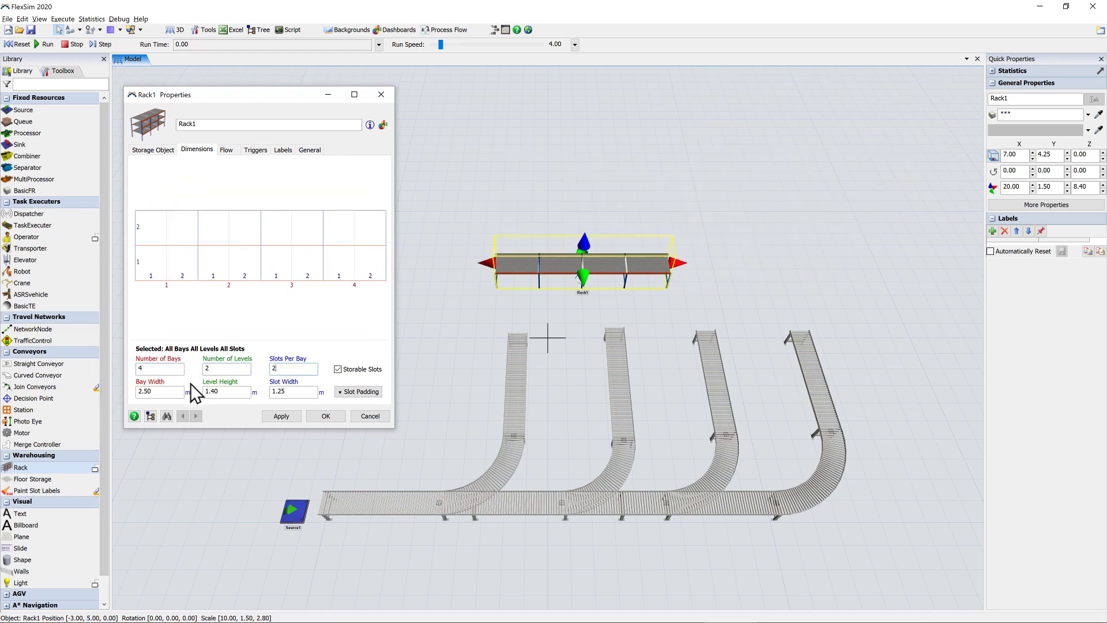
double_click(159, 391)
type("4.3")
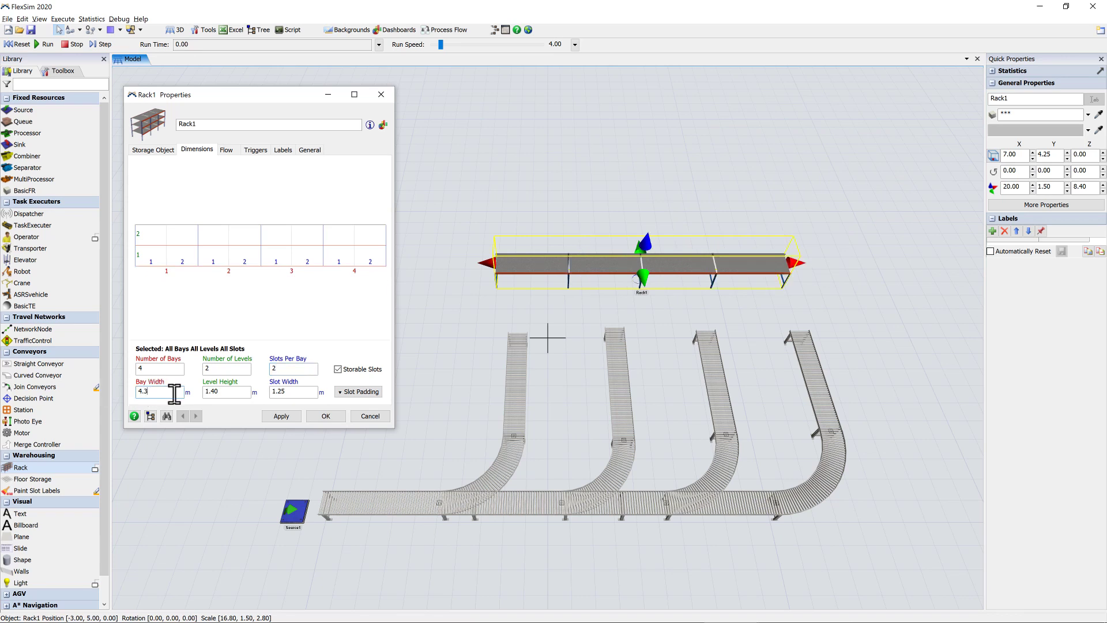
left_click(326, 416)
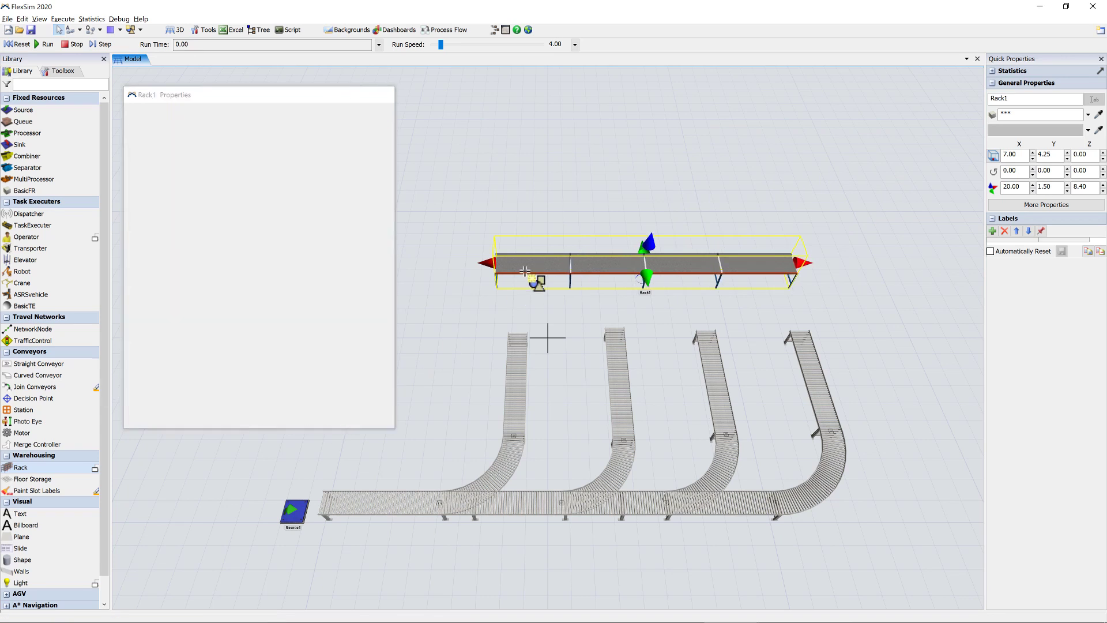
Move the rack slightly closer to the branch conveyors and add a Male Operator beside it.
left_click_drag(533, 279, 536, 274)
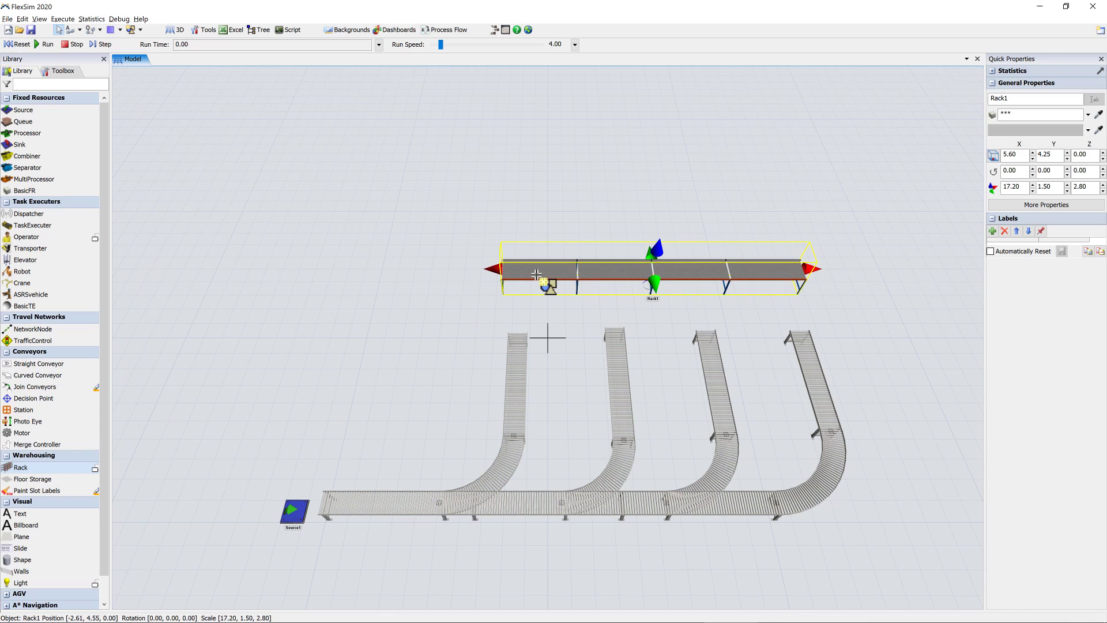
left_click(474, 293)
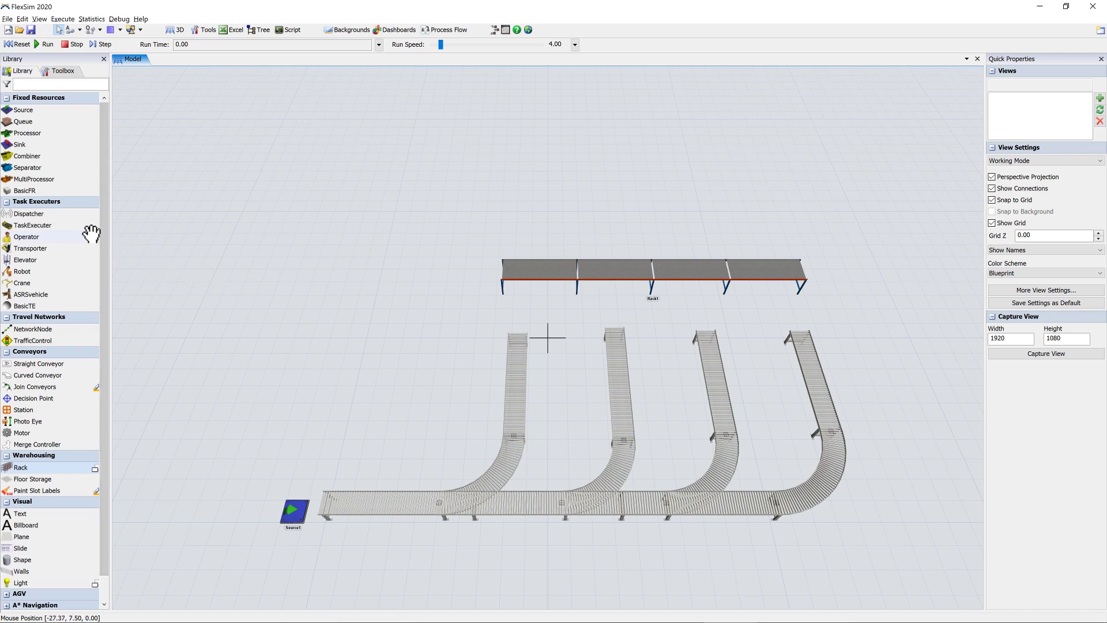
mouse_move(91, 237)
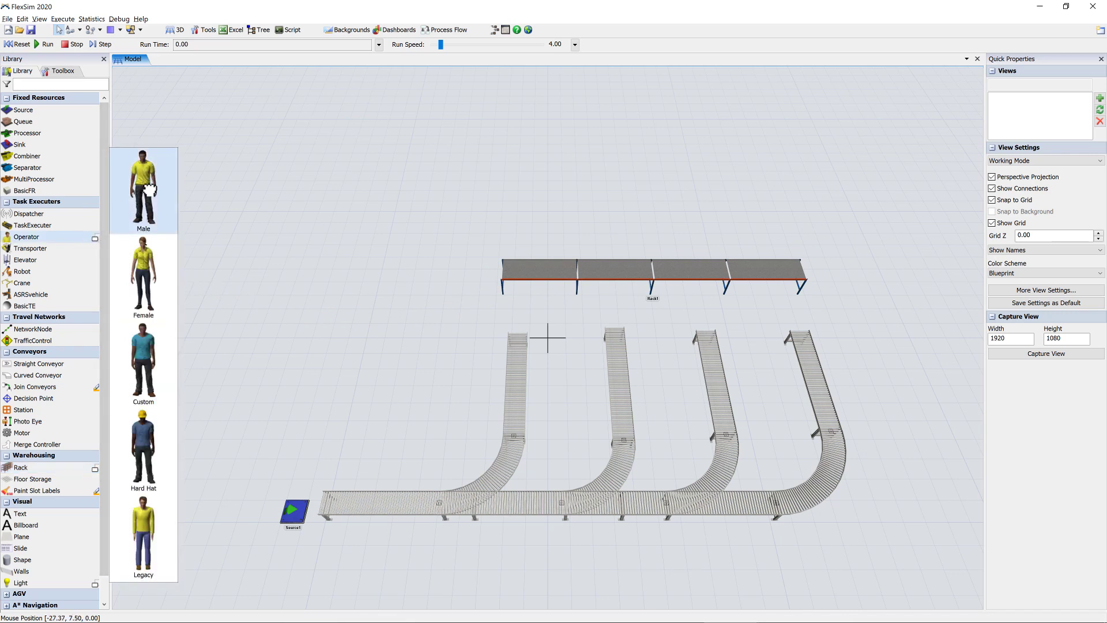
left_click_drag(144, 187, 410, 312)
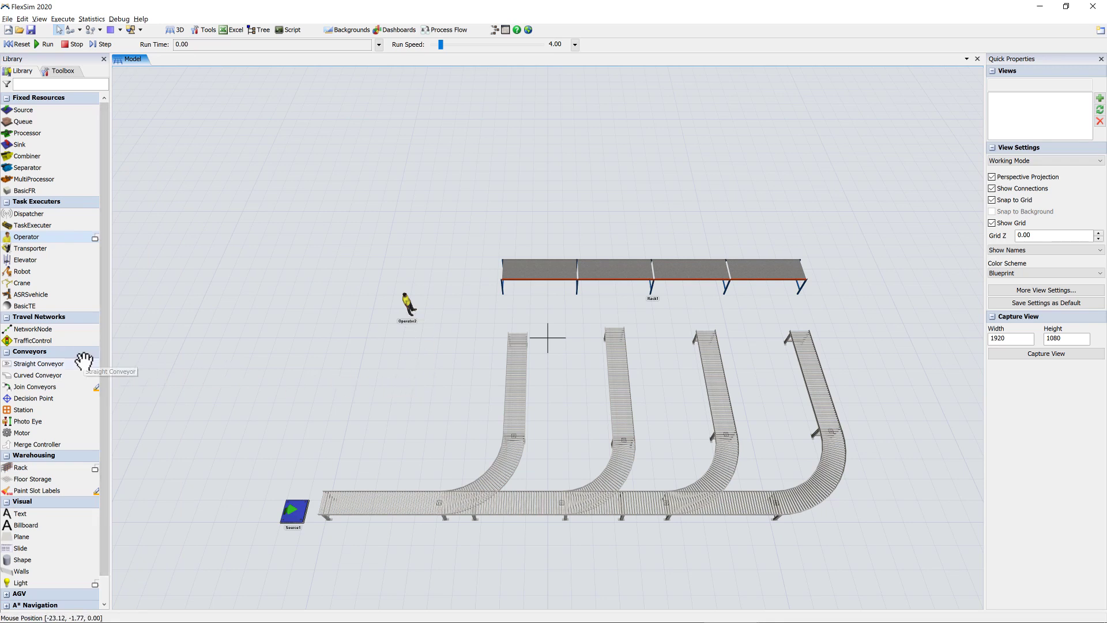
Draw two parallel straight conveyors behind the rack, the first about 7.8 m long, and a crosswise one about 16 m long beyond them.
mouse_move(84, 363)
left_mouse_down()
mouse_move(130, 368)
mouse_move(242, 288)
mouse_move(355, 248)
mouse_move(556, 230)
mouse_move(597, 239)
mouse_move(593, 148)
left_mouse_up()
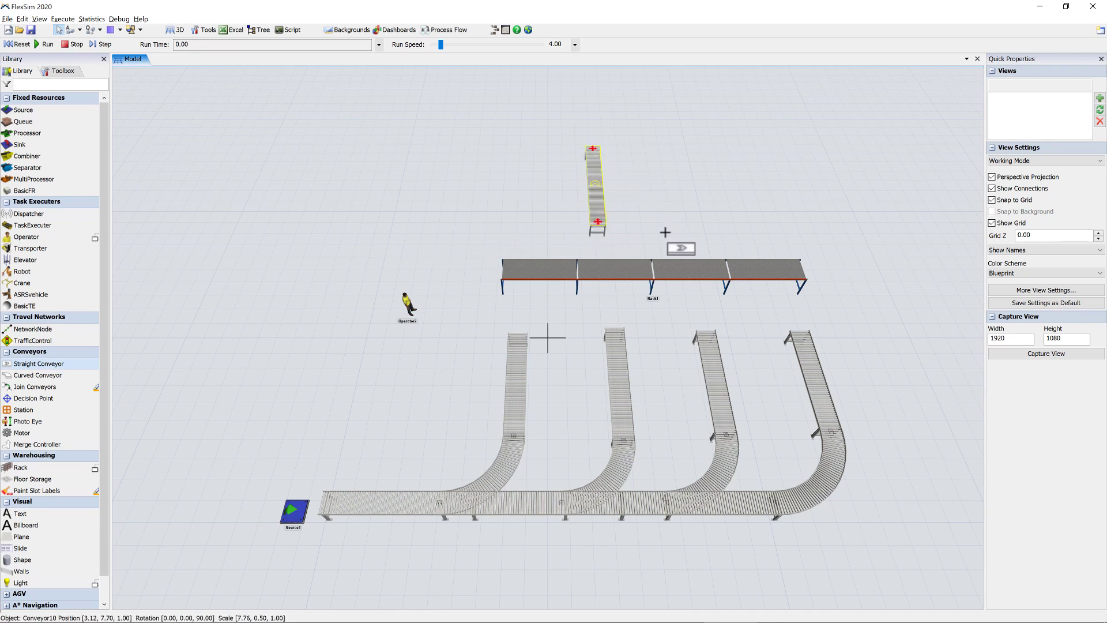
left_click_drag(665, 232, 659, 151)
left_click_drag(619, 115, 834, 112)
key("Escape")
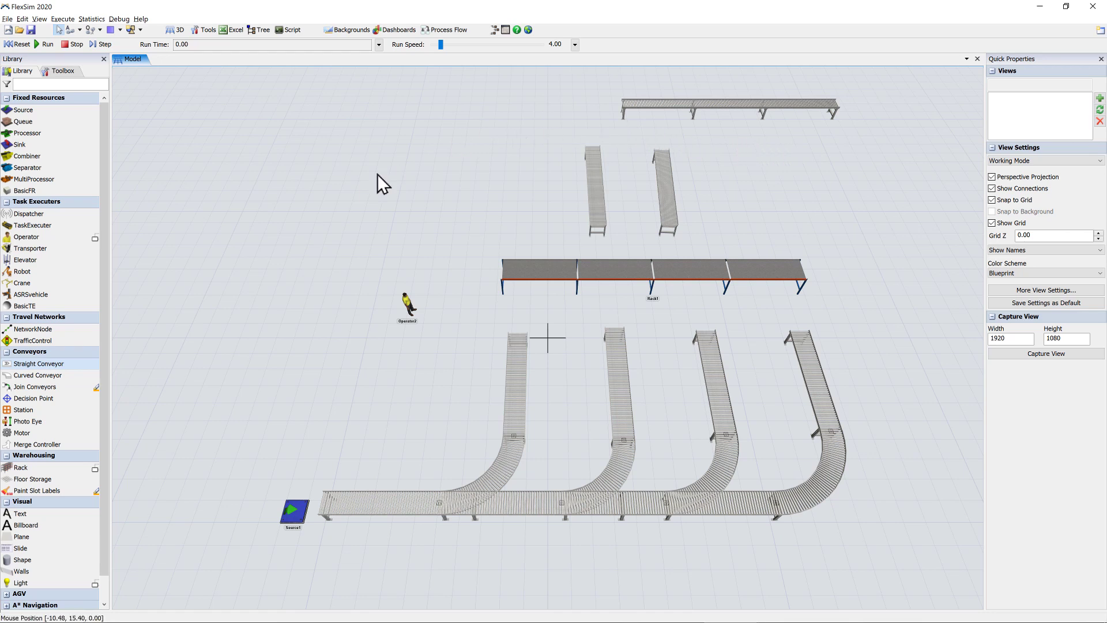
Join both parallel conveyors behind the rack to the crosswise conveyor with curved sections using Join Conveyors.
left_click(45, 390)
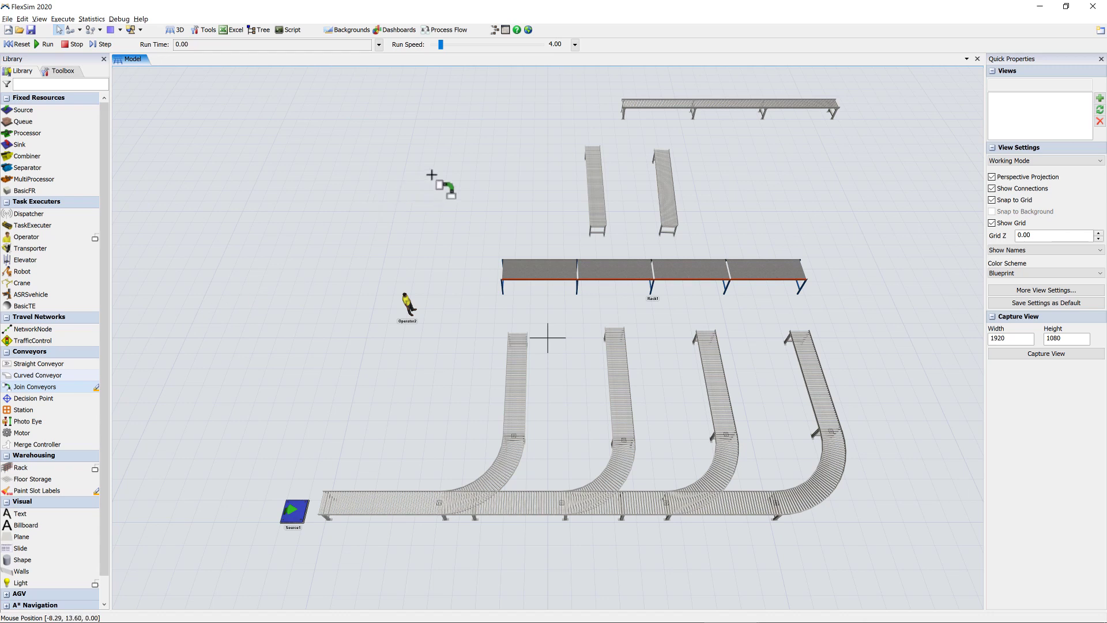
left_click(595, 161)
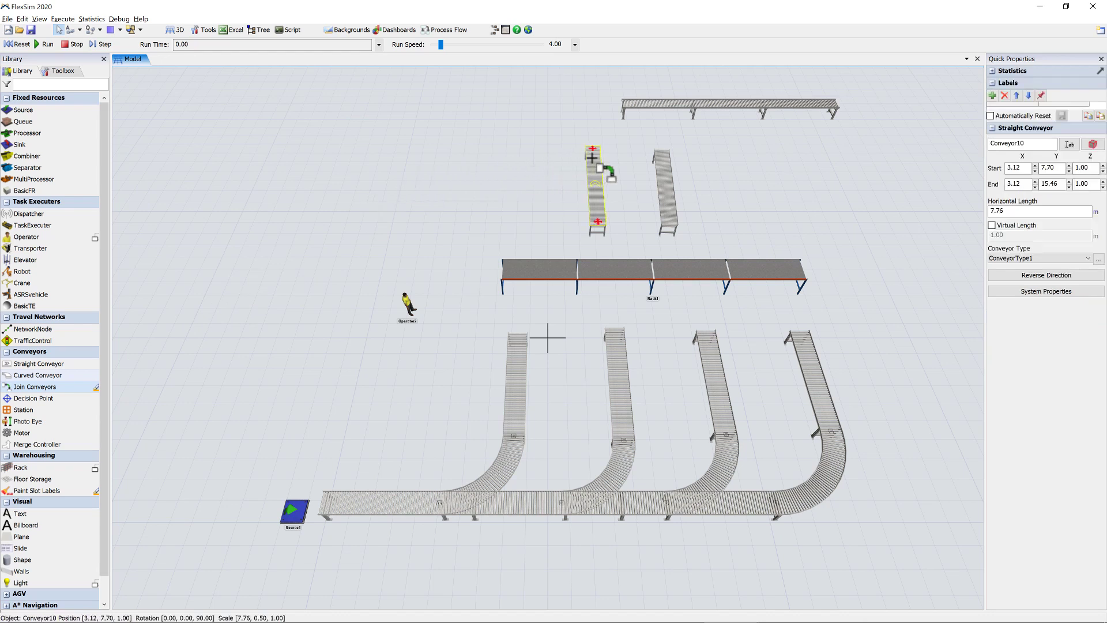
left_click(637, 103)
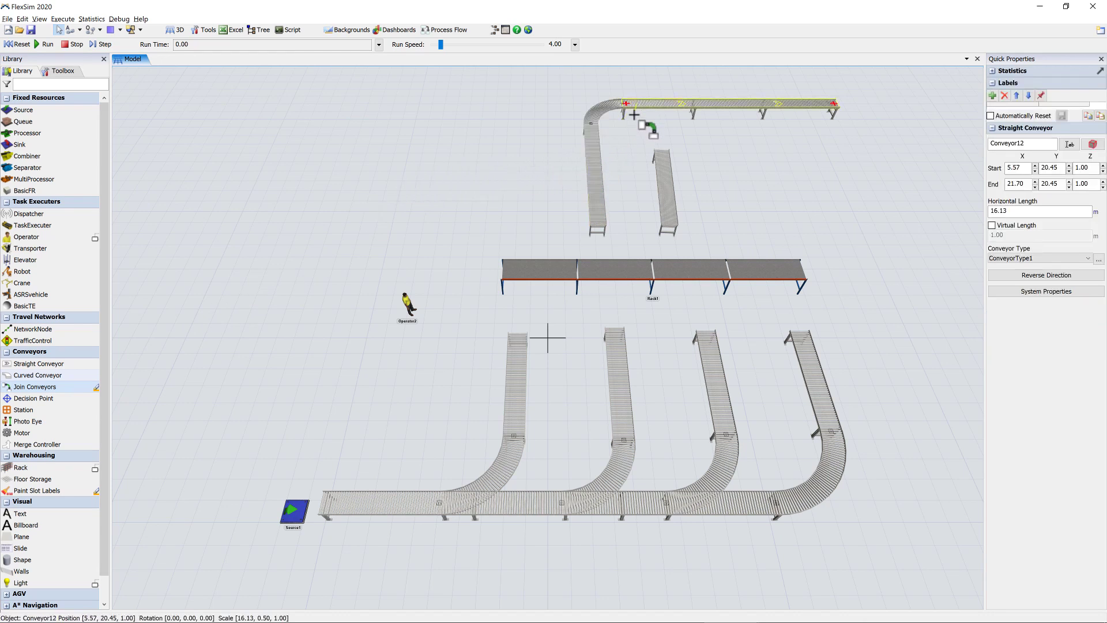
left_click(635, 142)
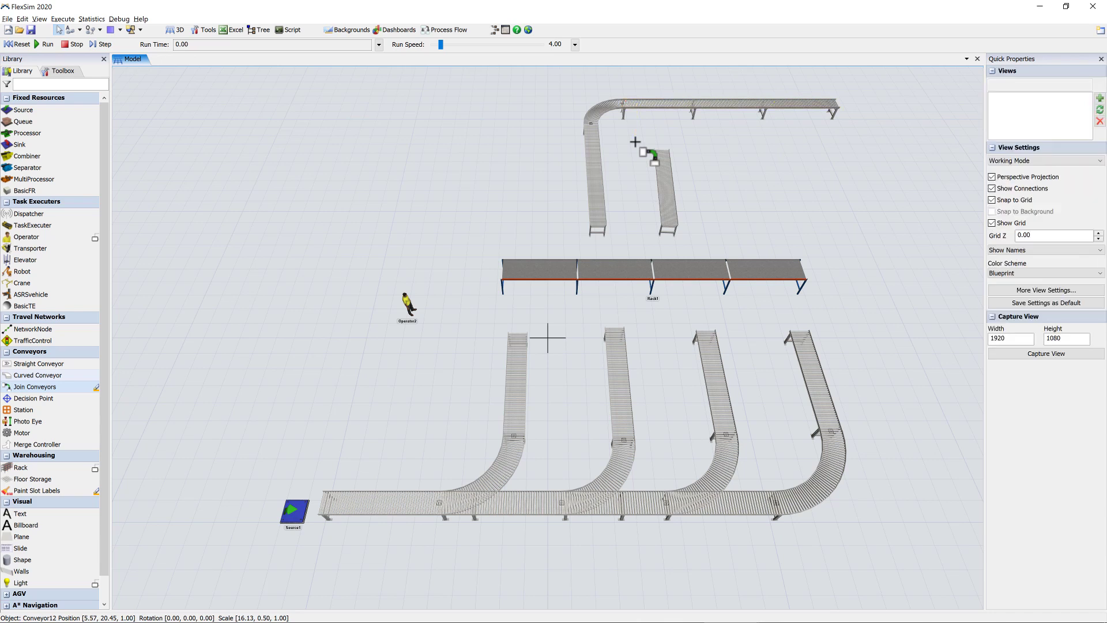
left_click(664, 172)
left_click(690, 110)
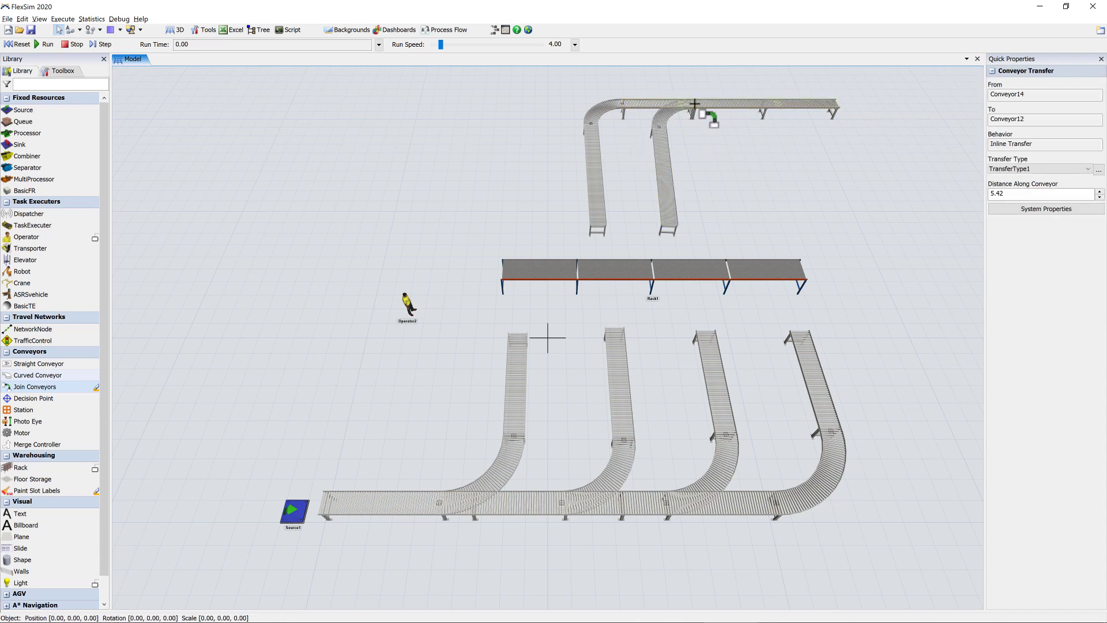
left_click(732, 145)
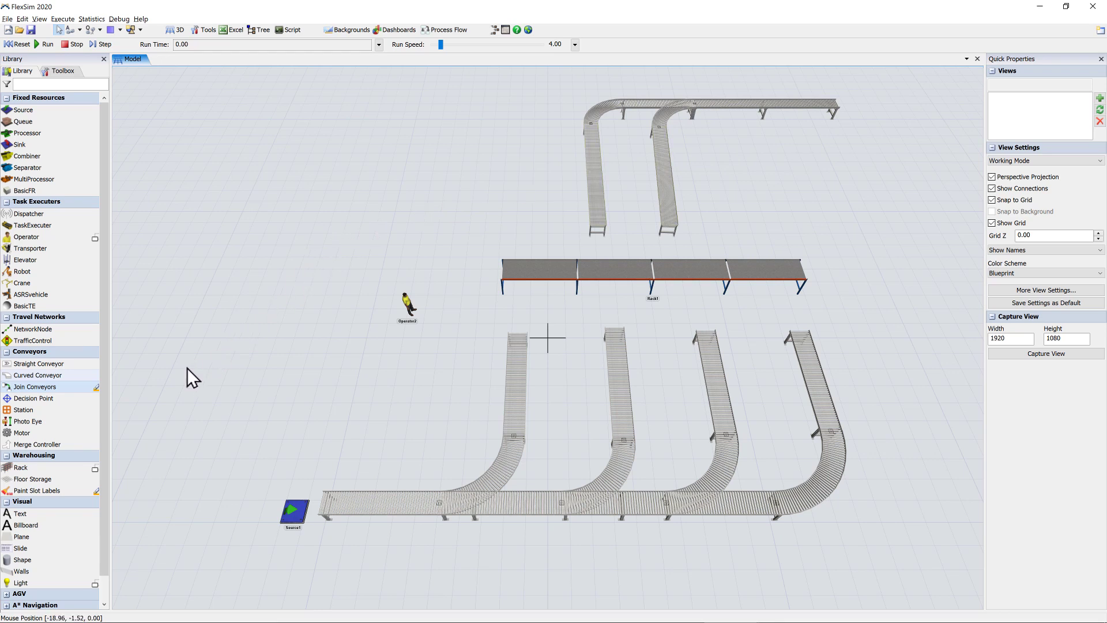
Add a Station near the end of the crosswise conveyor and a Sink just beyond that end.
left_click(58, 411)
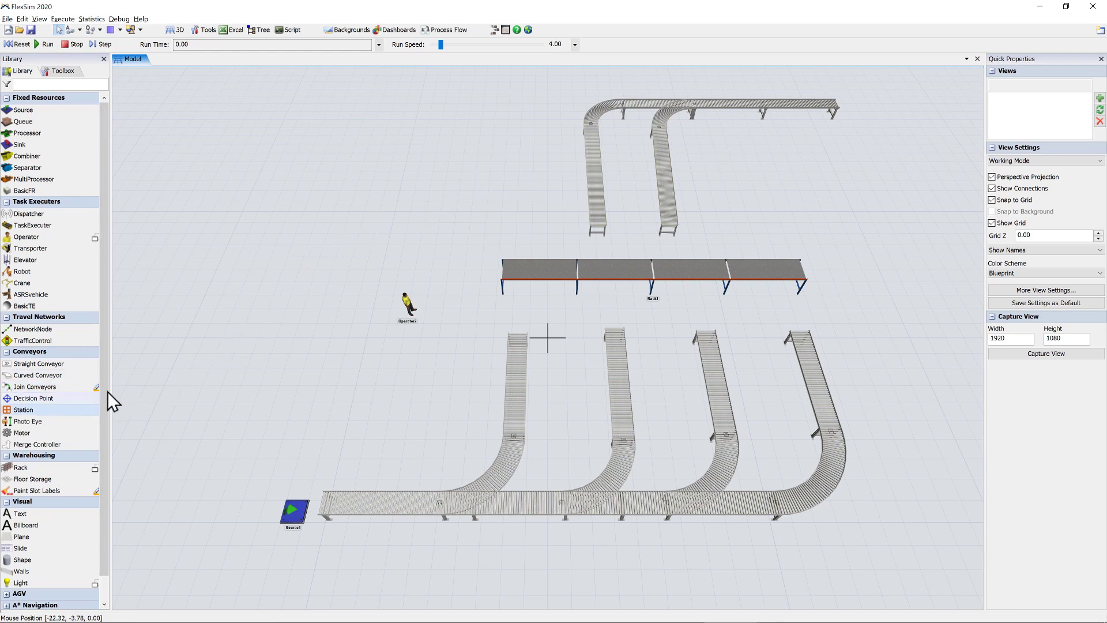
left_click_drag(113, 402, 786, 104)
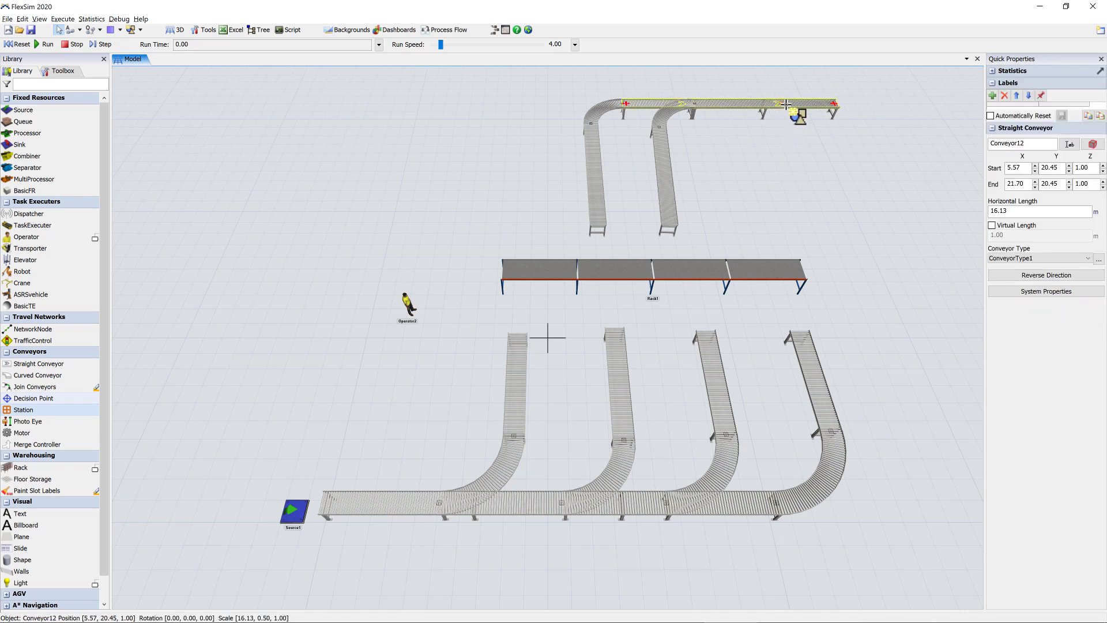
left_click(778, 151)
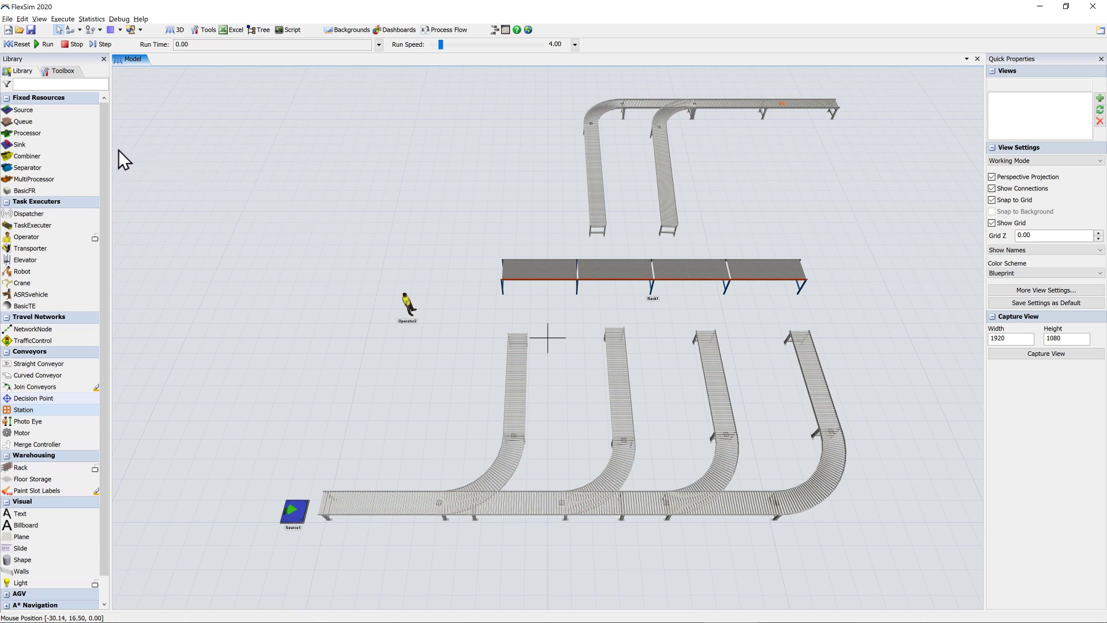
left_click_drag(74, 144, 848, 105)
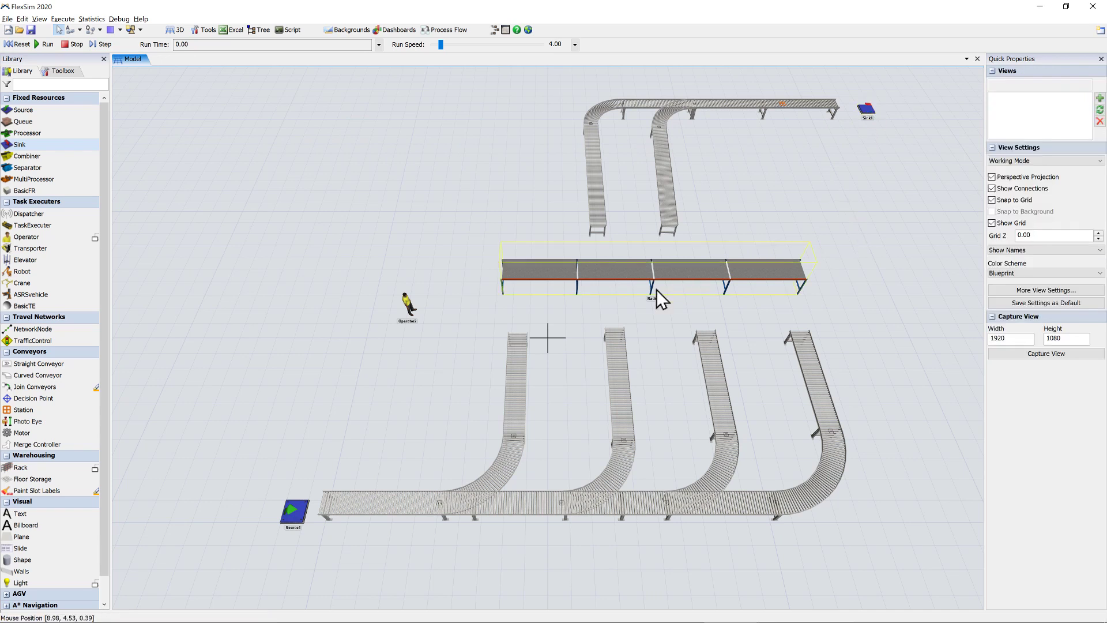
Place Decision Points near the start of the main conveyor and near the start of each of its four branches.
left_click(58, 402)
left_click_drag(70, 406, 398, 497)
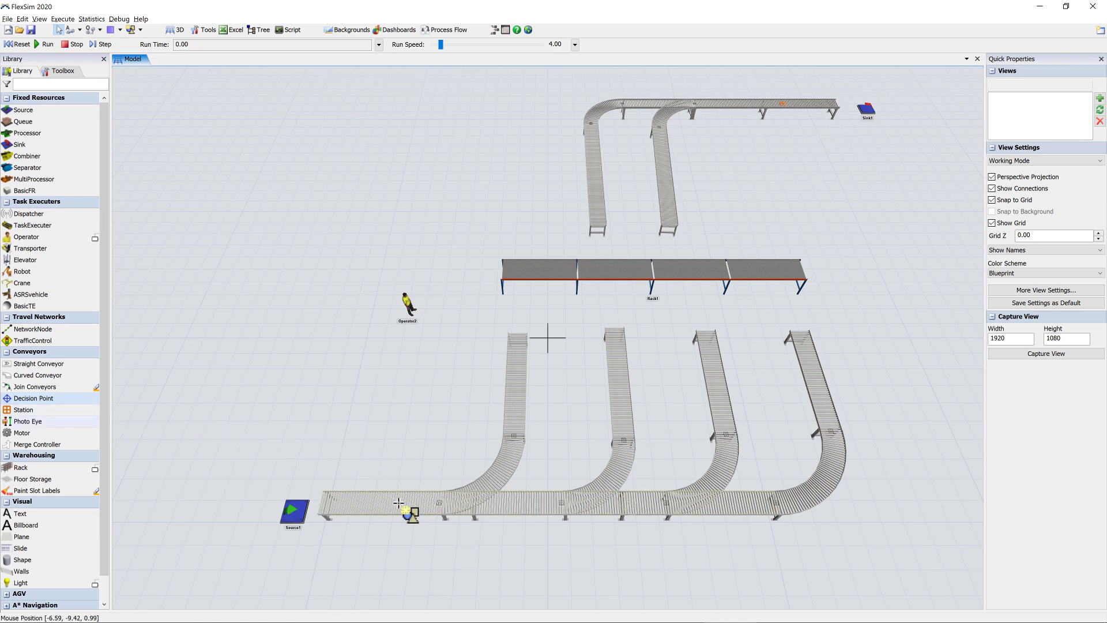
left_click(398, 503)
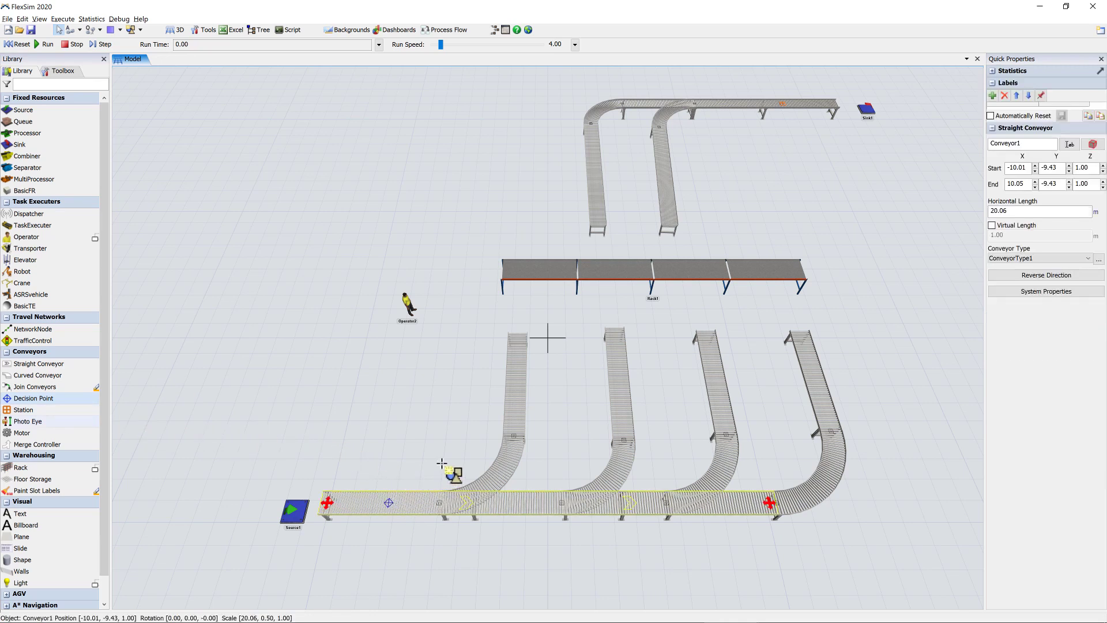
left_click(514, 416)
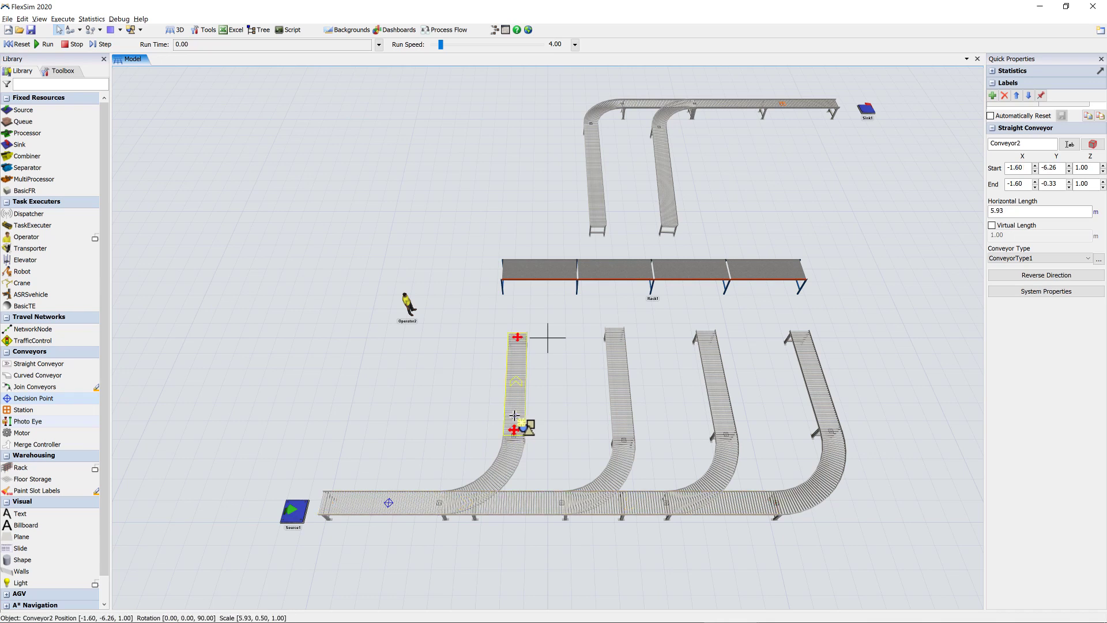
left_click(622, 414)
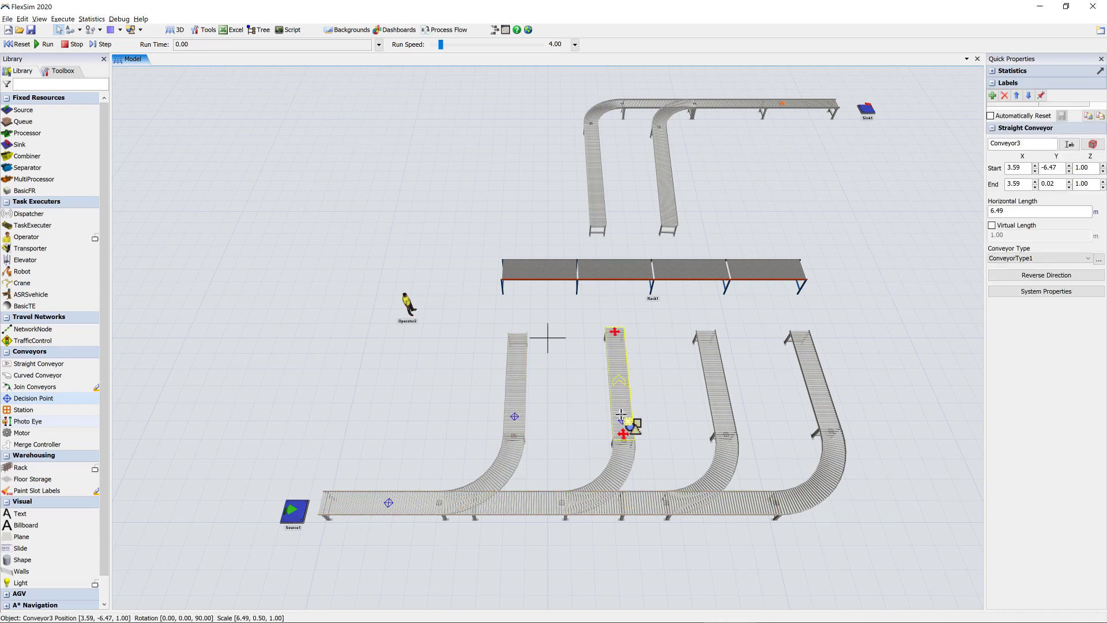
left_click(721, 415)
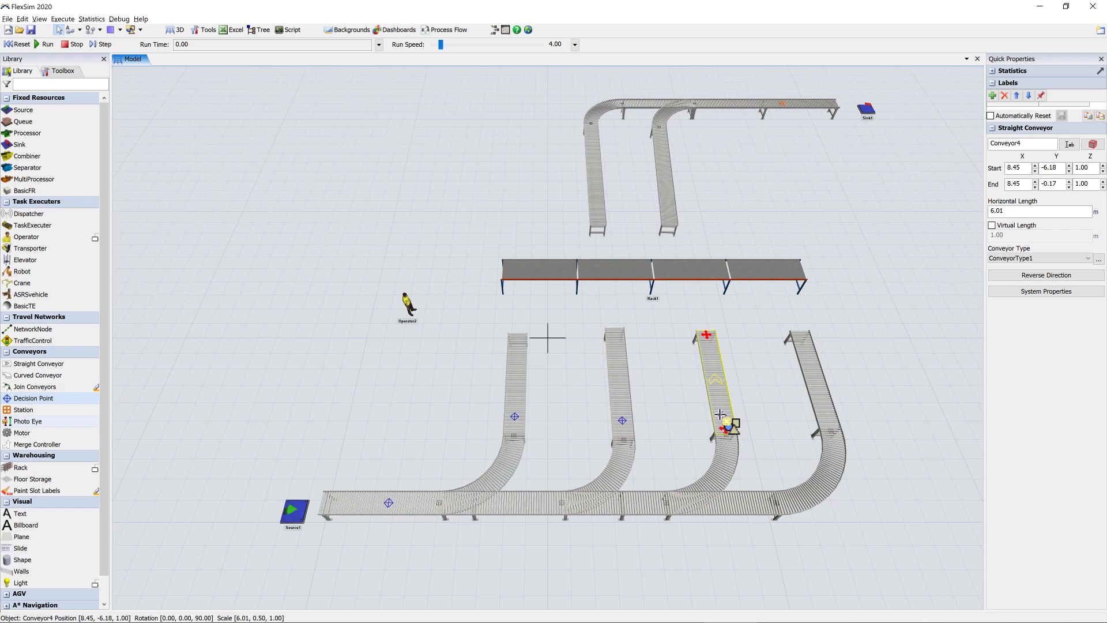
left_click(825, 413)
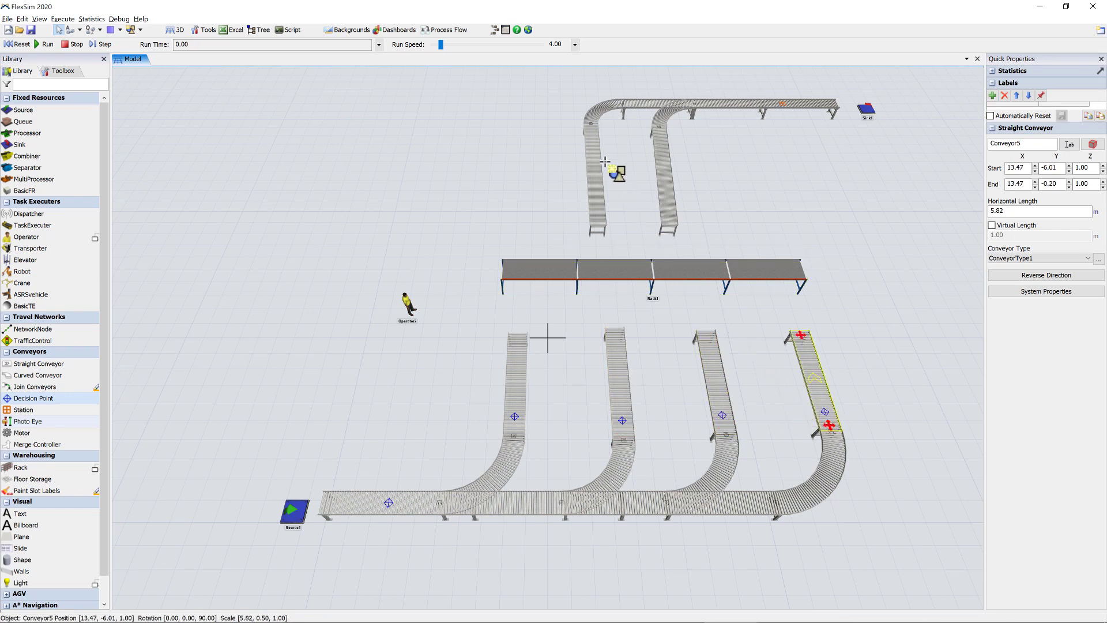
Place Decision Points on the two conveyors behind the rack and on the crosswise conveyor ahead of the Station.
left_click(593, 143)
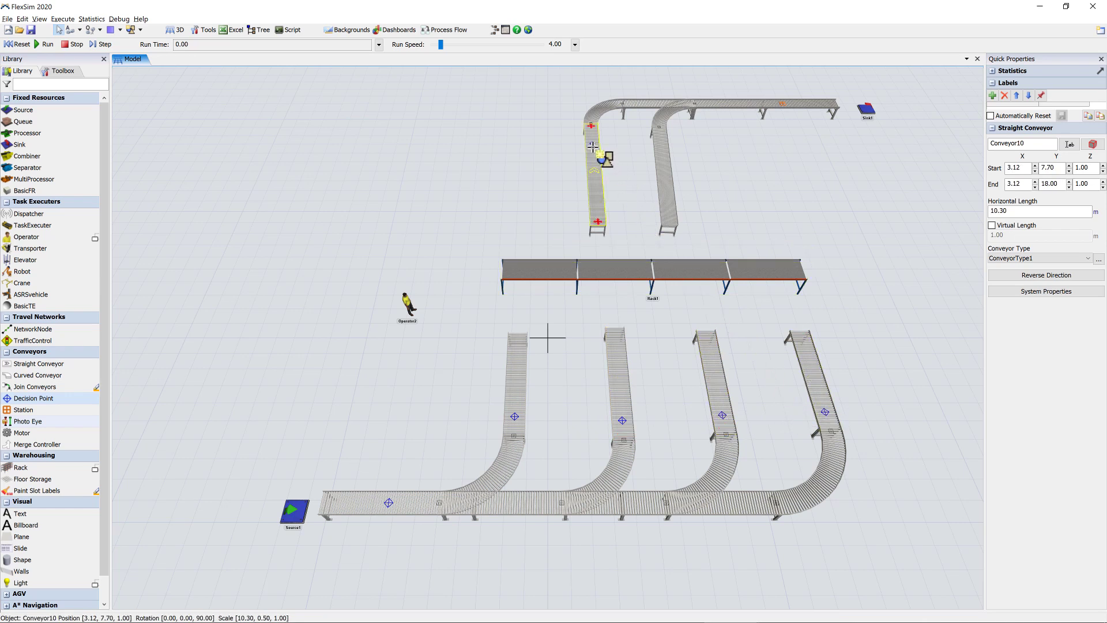
left_click(661, 143)
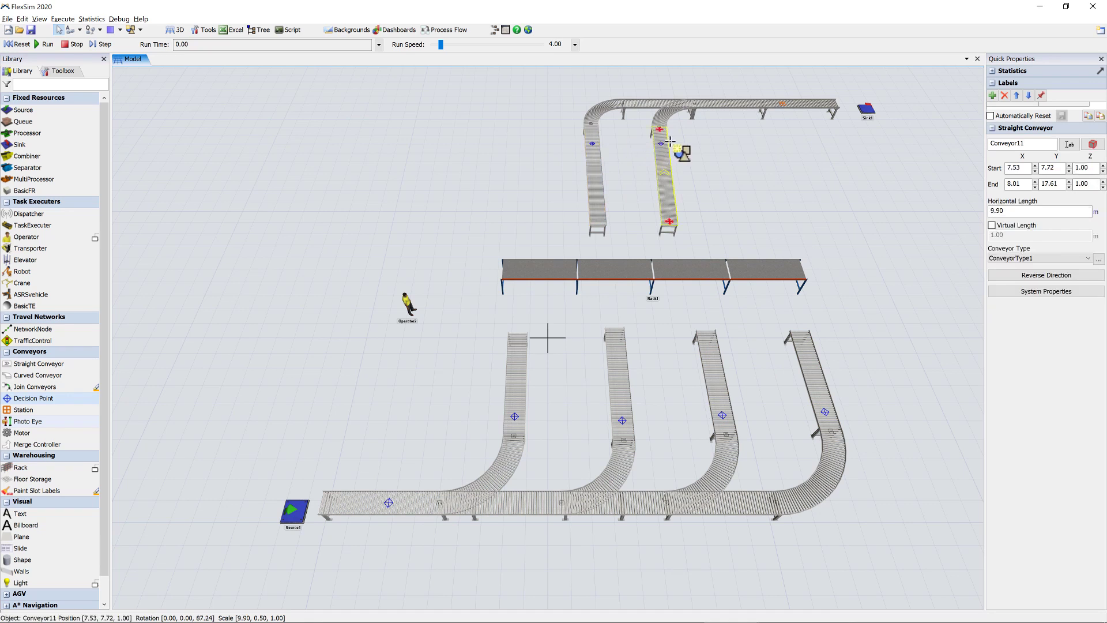
left_click(718, 103)
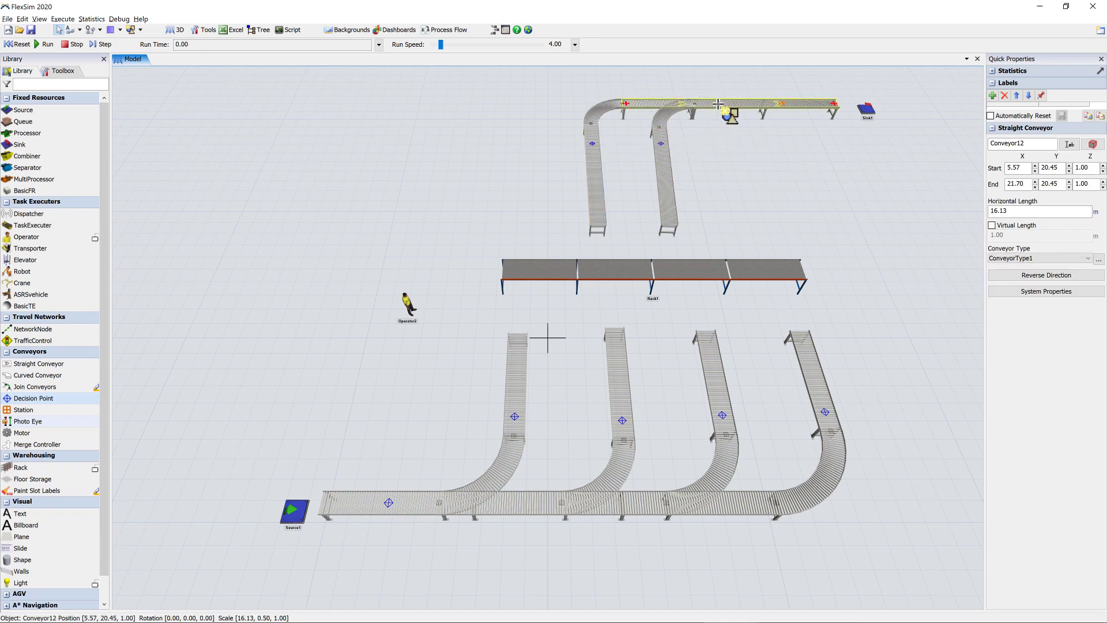
left_click(726, 168)
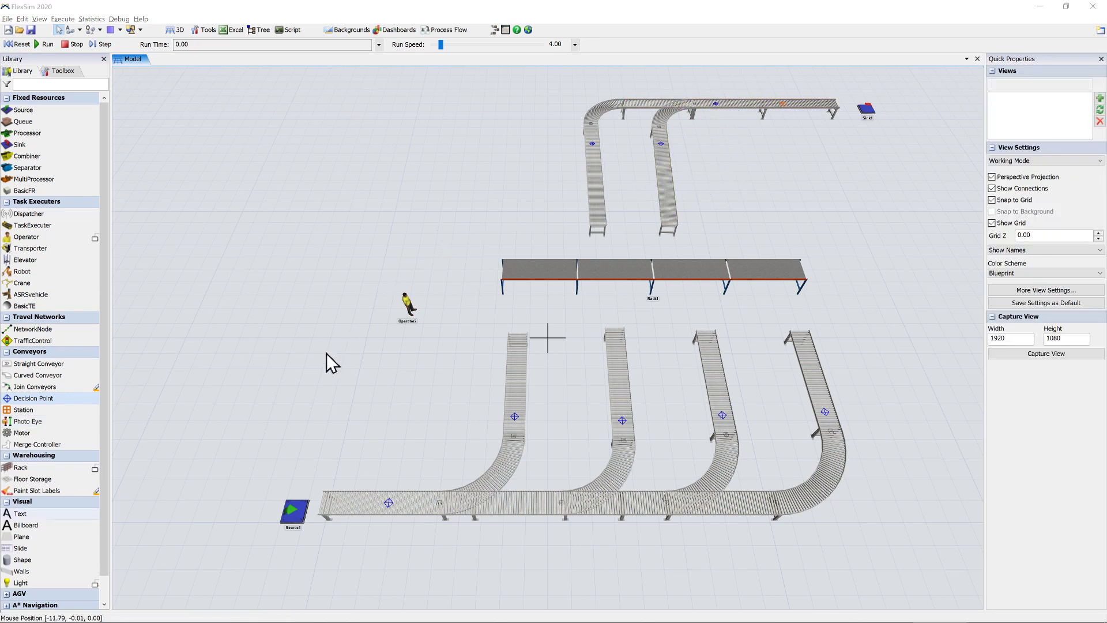
Make output port connections from the Source to the main conveyor and from each of its four branch conveyors to the rack.
left_click(292, 459)
key("a")
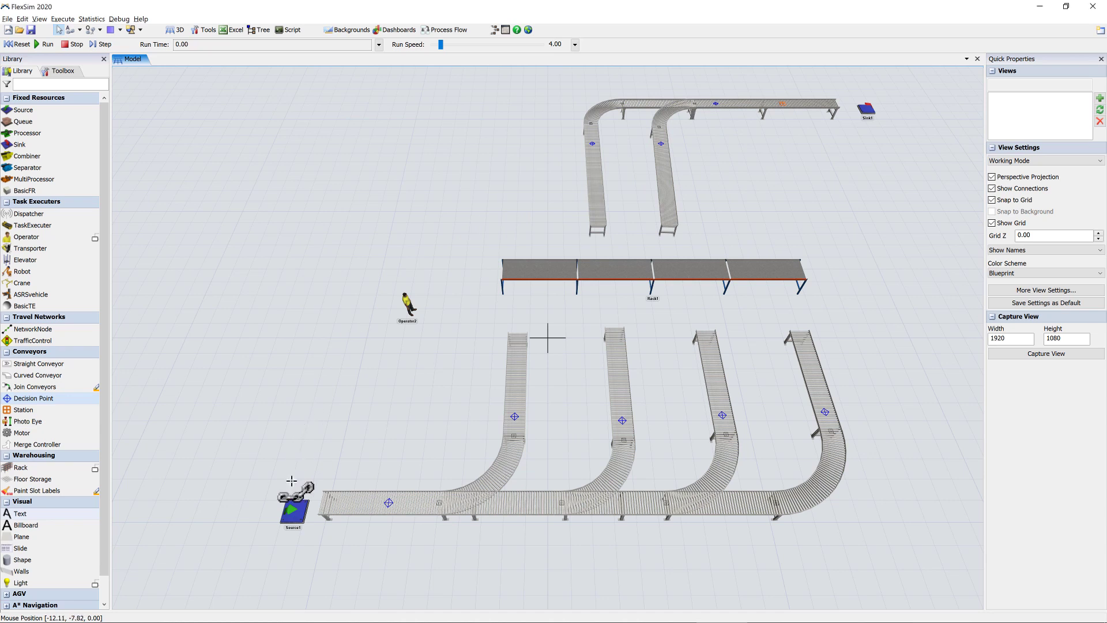
left_click(295, 514)
left_click_drag(295, 514, 513, 271)
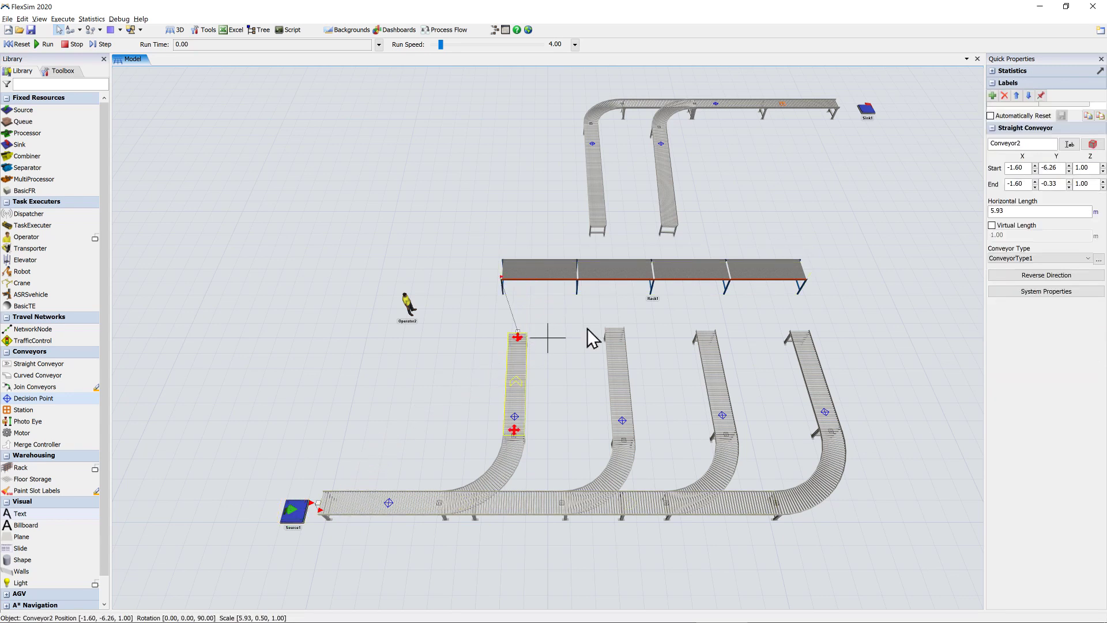
left_click_drag(623, 369, 594, 269)
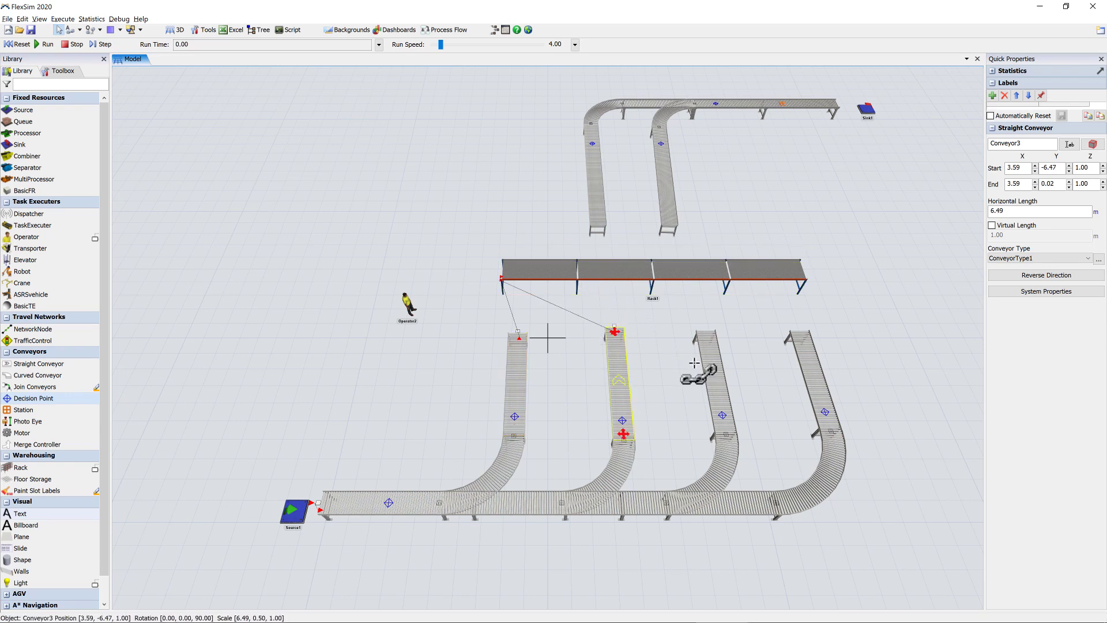
left_click_drag(708, 366, 672, 300)
left_click_drag(793, 341, 630, 267)
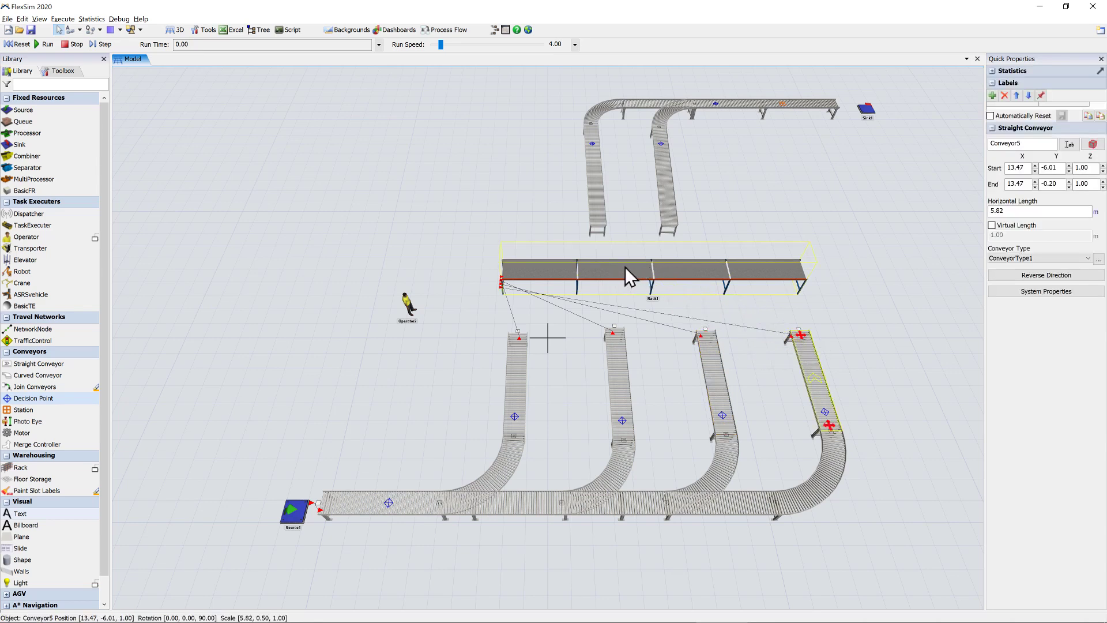
Make output port connections from the rack to both parallel conveyors behind it and from the crosswise conveyor to the Sink.
left_click(620, 271)
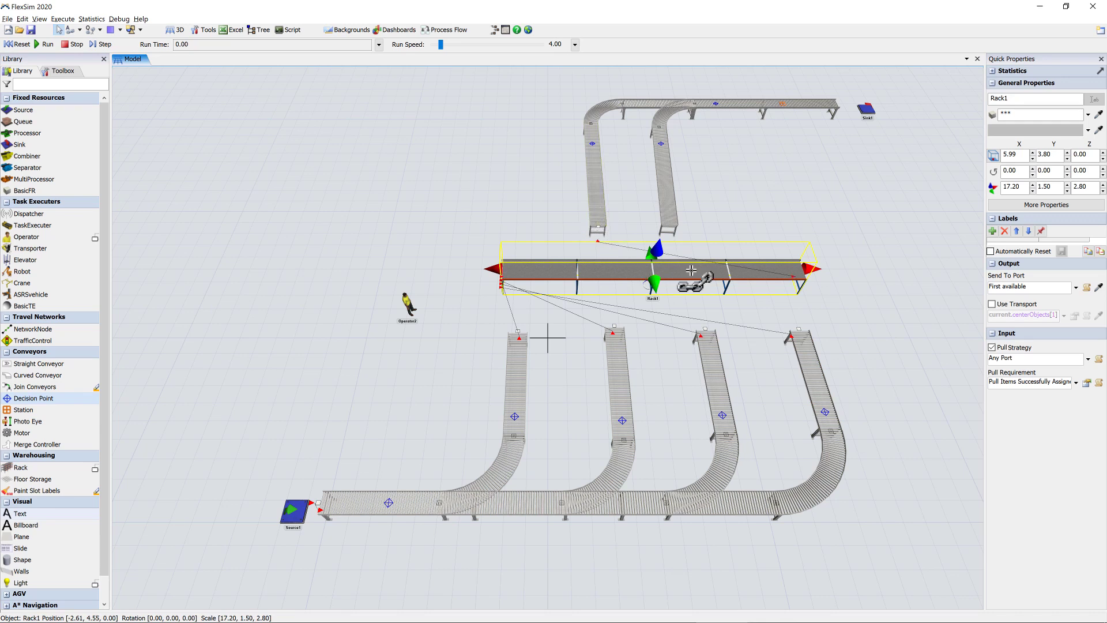
left_click_drag(691, 270, 867, 109)
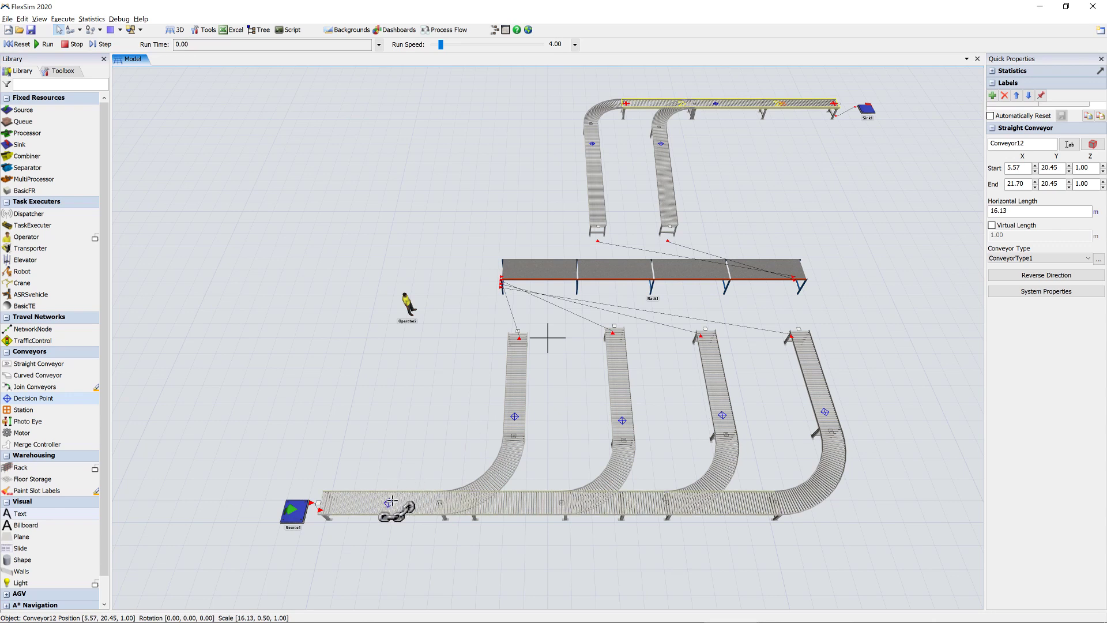
Connect the main conveyor's Decision Point to the Decision Point on each of the four branches with output port connections.
left_click_drag(390, 503, 515, 418)
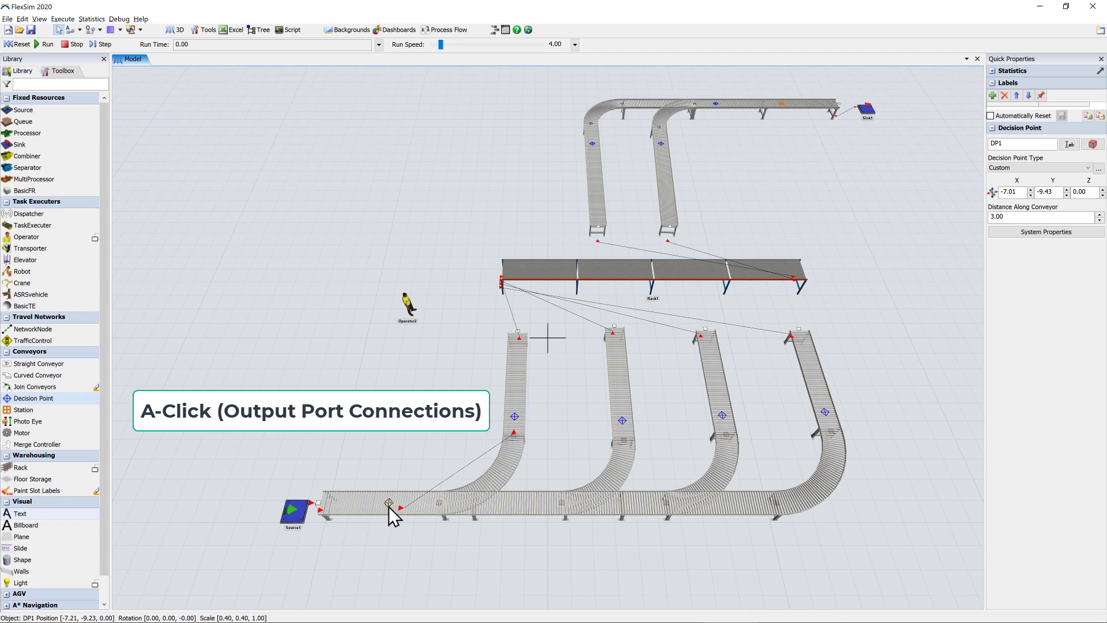
left_click_drag(390, 507, 624, 421)
left_click_drag(390, 503, 717, 433)
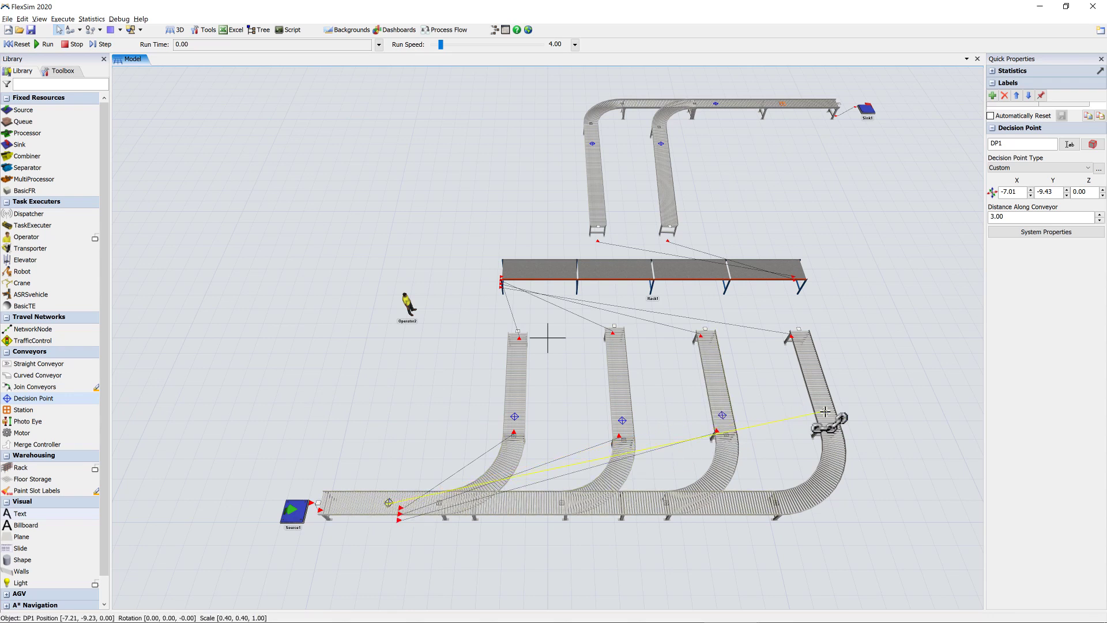
left_click(825, 412)
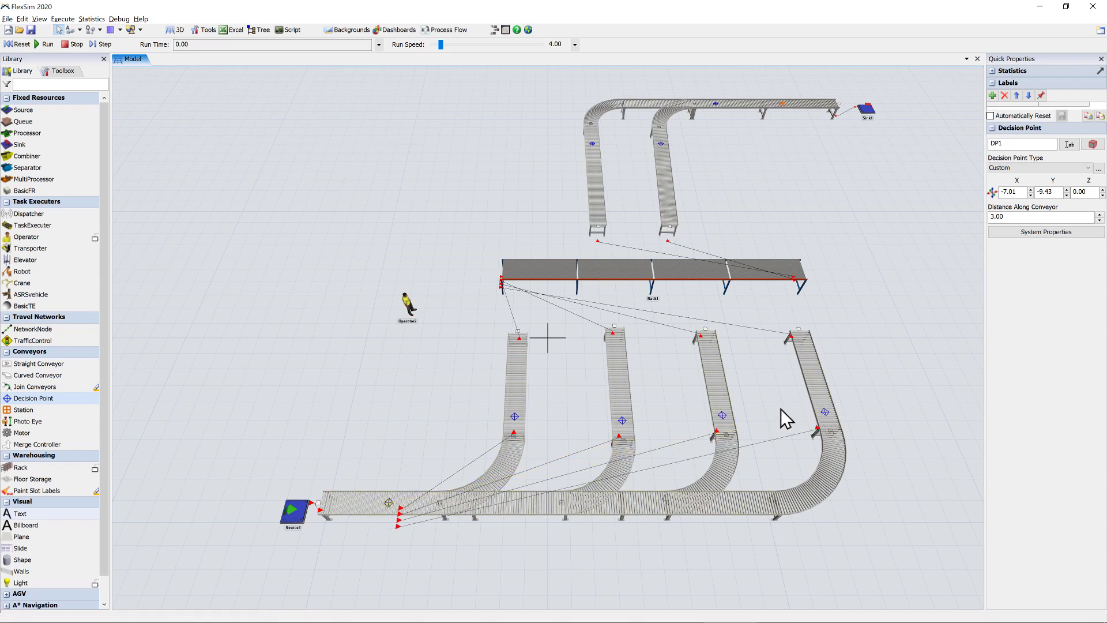
Connect the Decision Points on the two conveyors behind the rack to the Decision Point on the crosswise conveyor.
left_click(592, 143)
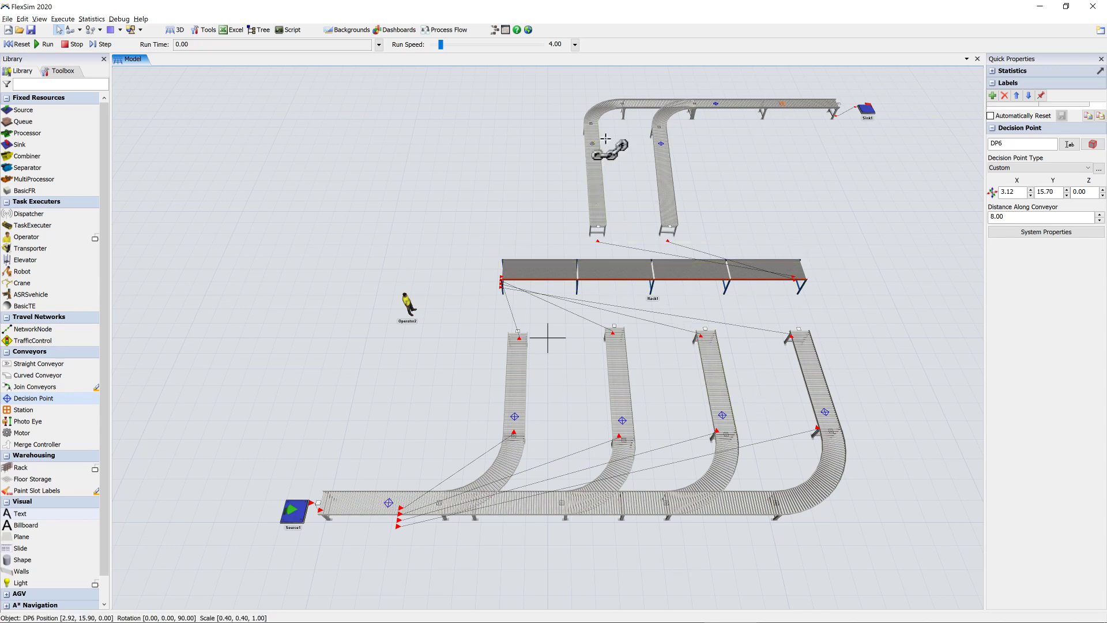
left_click(716, 104)
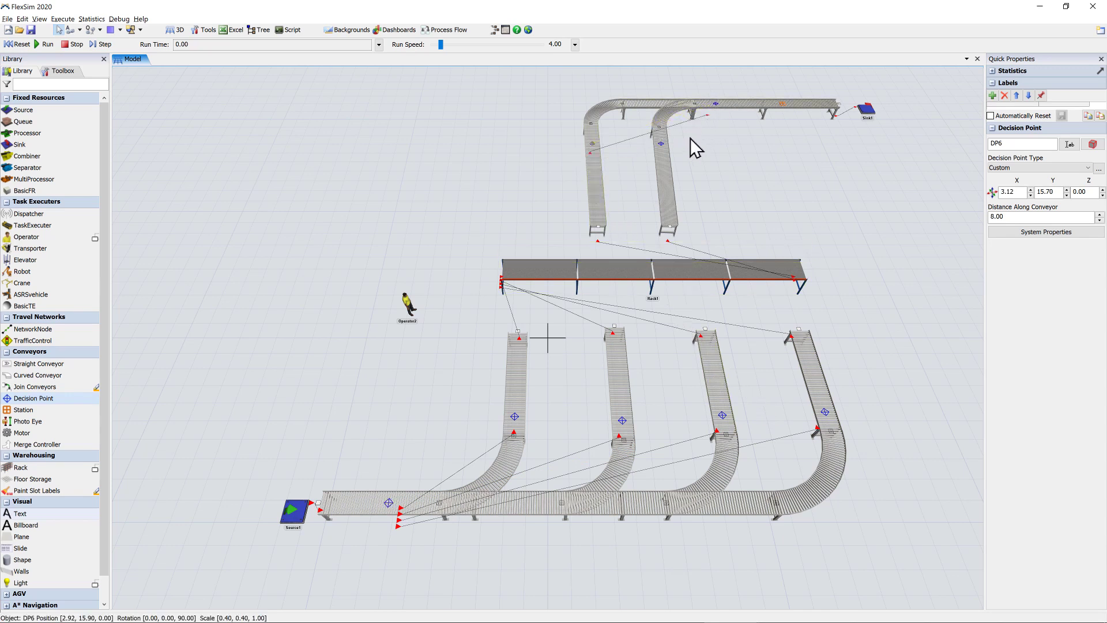
left_click(661, 143)
left_click(714, 104)
Move the exit transfers of the four branch conveyors to their left sides and stretch each to roughly 4 m along the conveyor.
left_click_drag(518, 332, 512, 411)
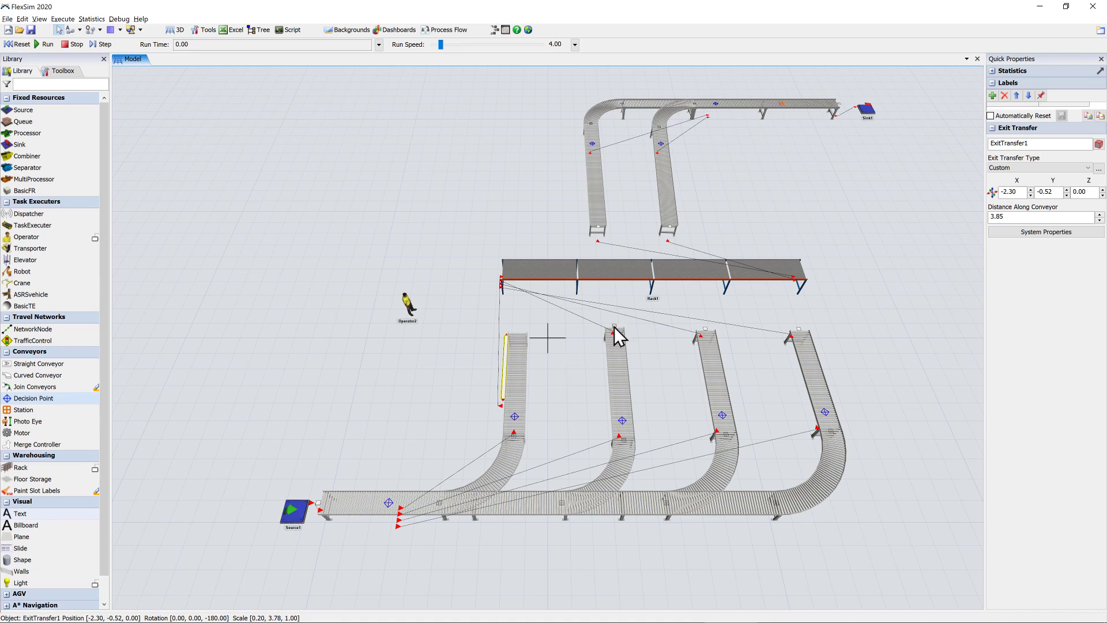
left_click_drag(614, 327, 602, 400)
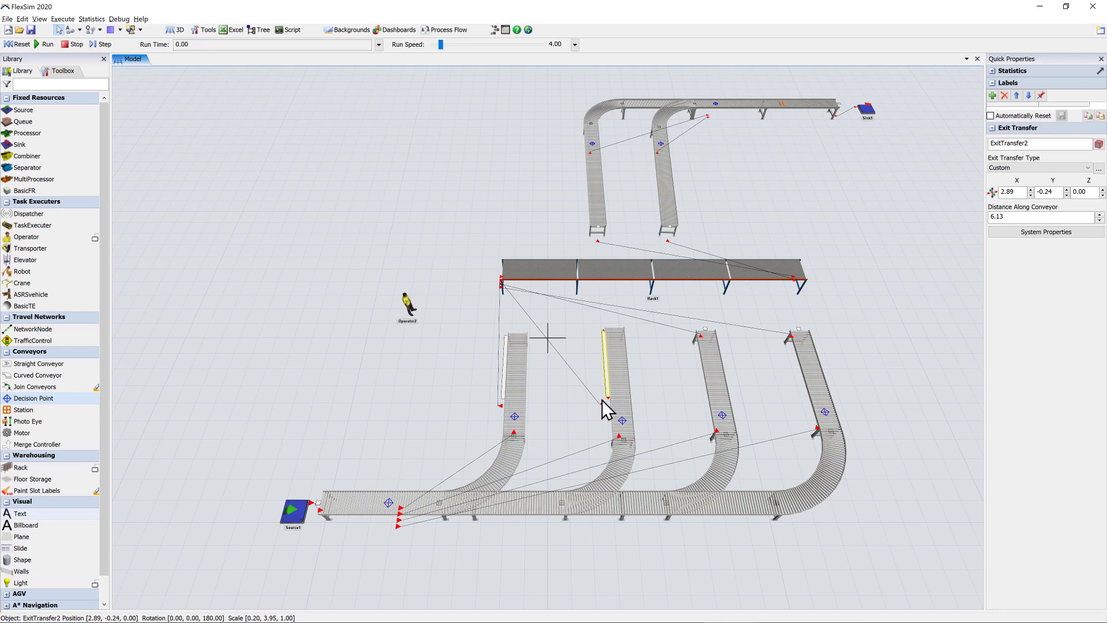
left_click(706, 328)
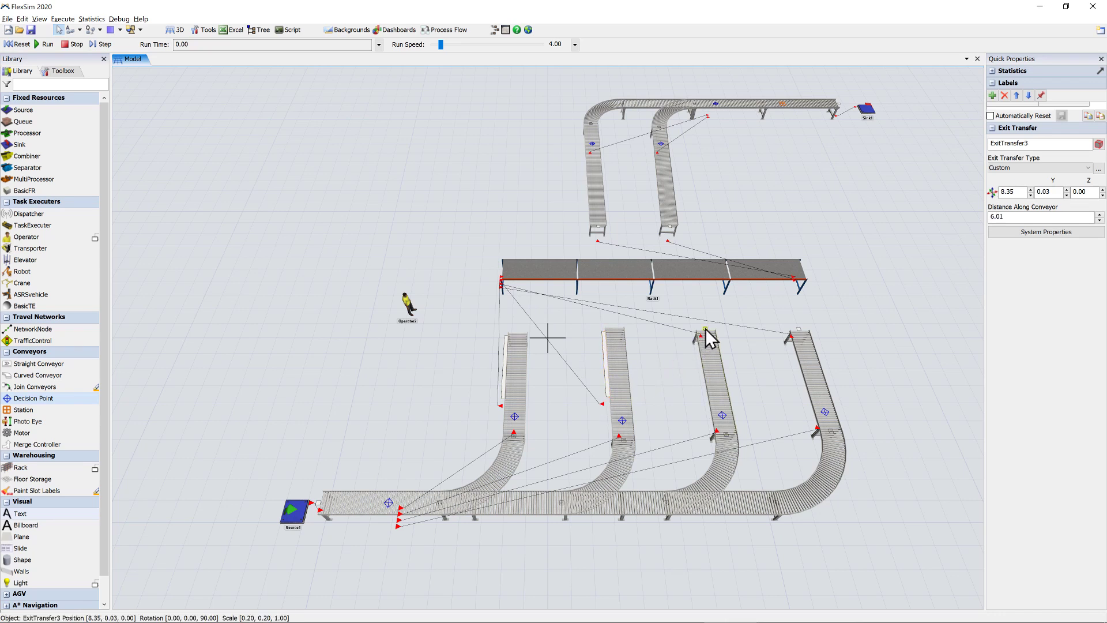
left_click_drag(704, 329, 695, 334)
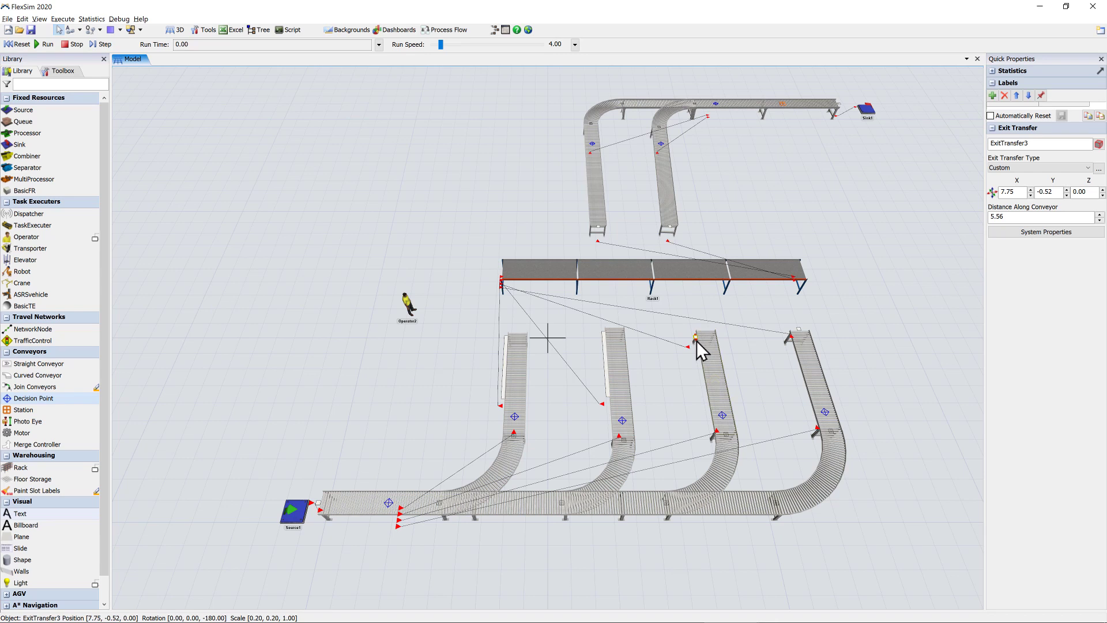
left_click_drag(696, 340, 696, 398)
left_click(789, 334)
left_click_drag(791, 337, 798, 393)
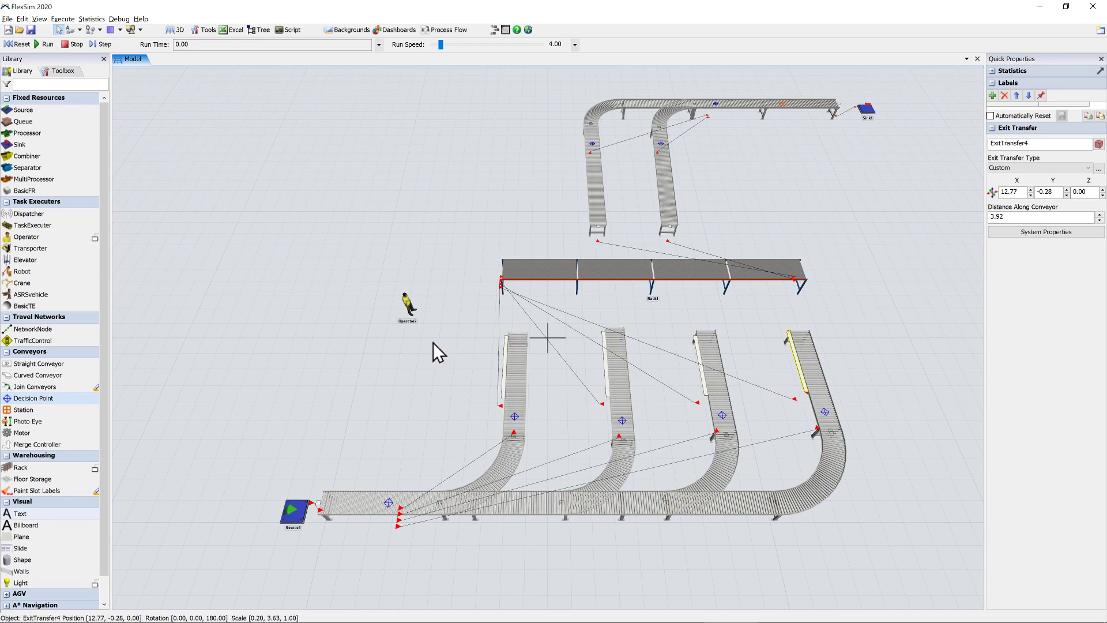
Make center port connections from the Operator to the exit transfers of all four branch conveyors.
left_click_drag(408, 305, 505, 360)
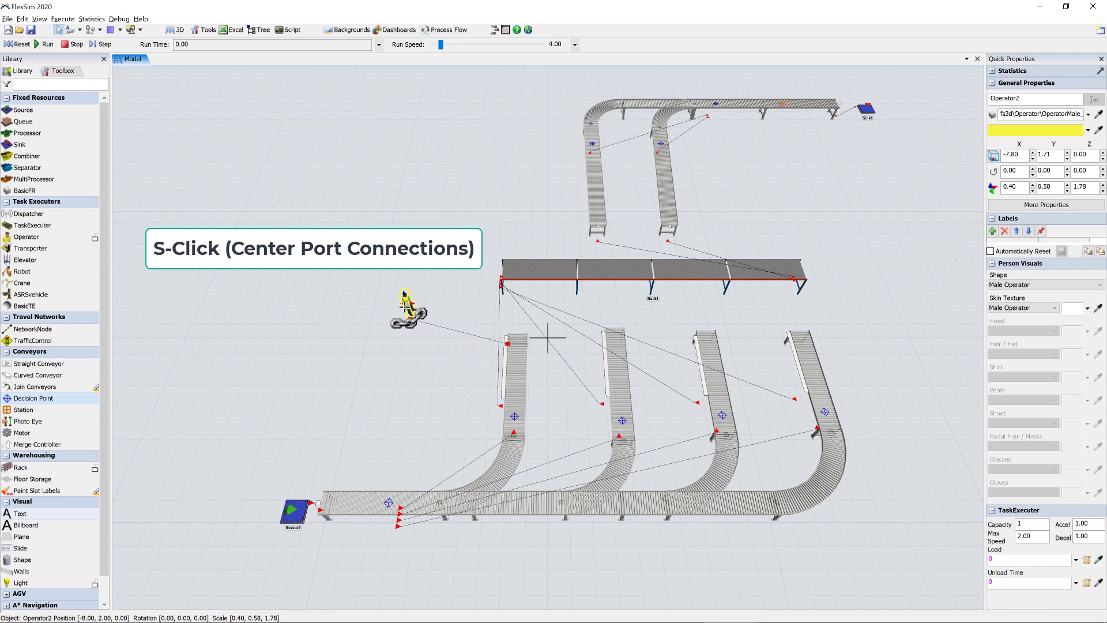
left_click_drag(435, 313, 604, 338)
left_click_drag(409, 314, 696, 343)
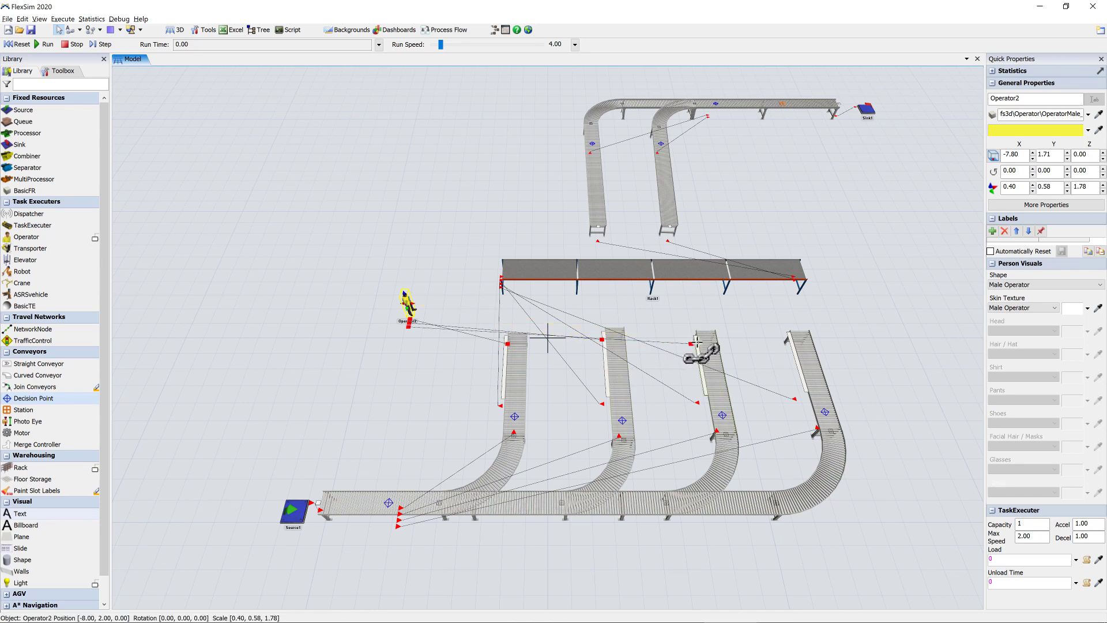
left_click_drag(407, 300, 795, 353)
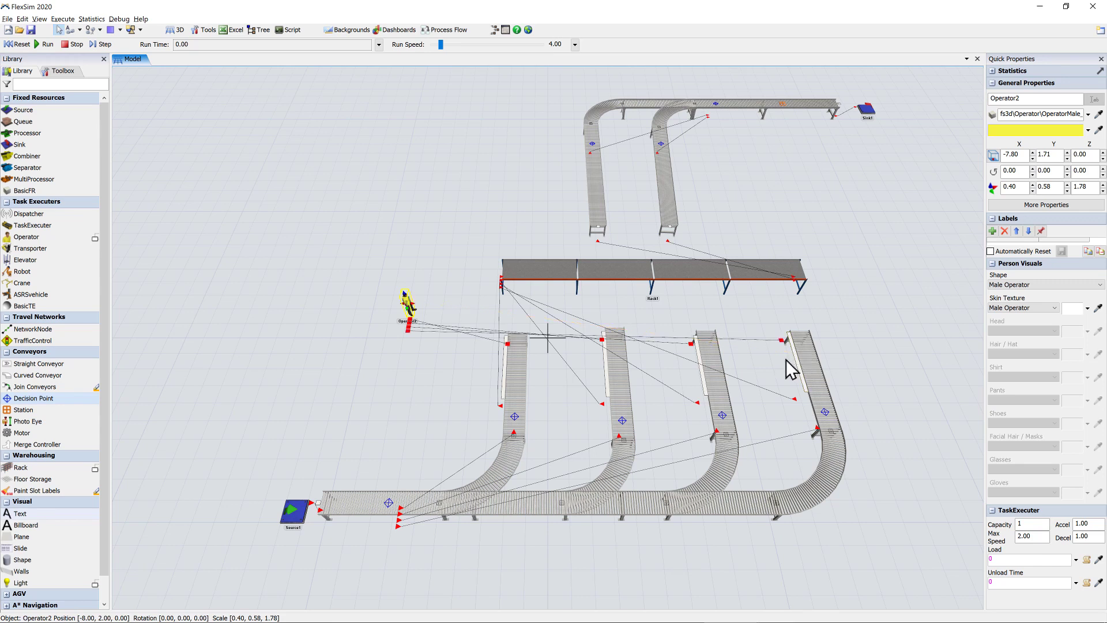
left_click(787, 361)
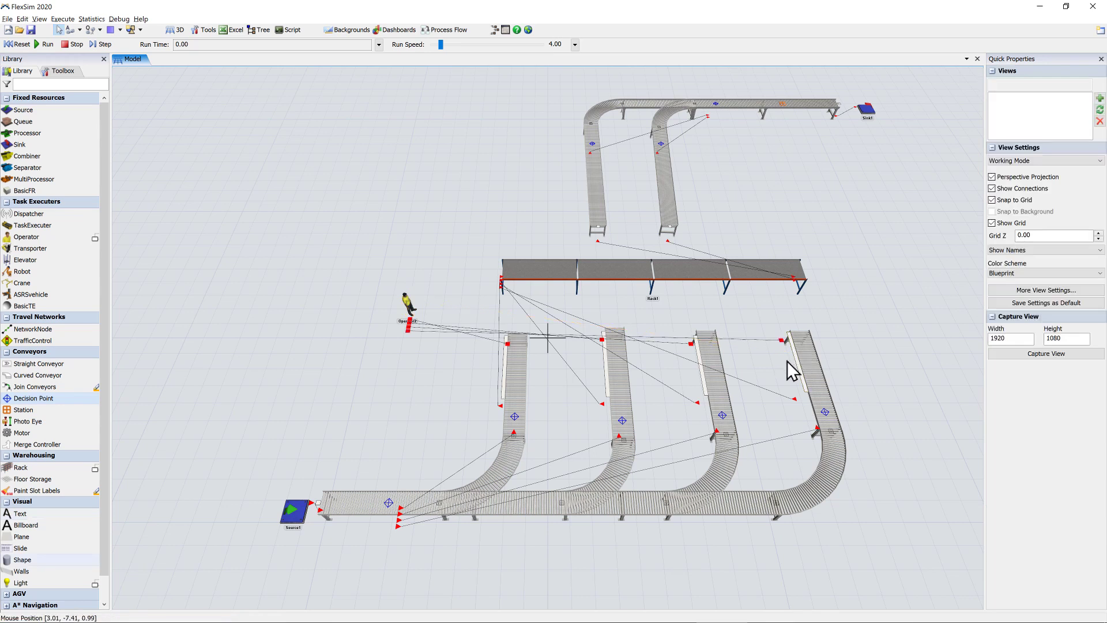
Set the scale of the Source's exponential inter-arrival time distribution to 6.5.
left_click(293, 513)
double_click(295, 513)
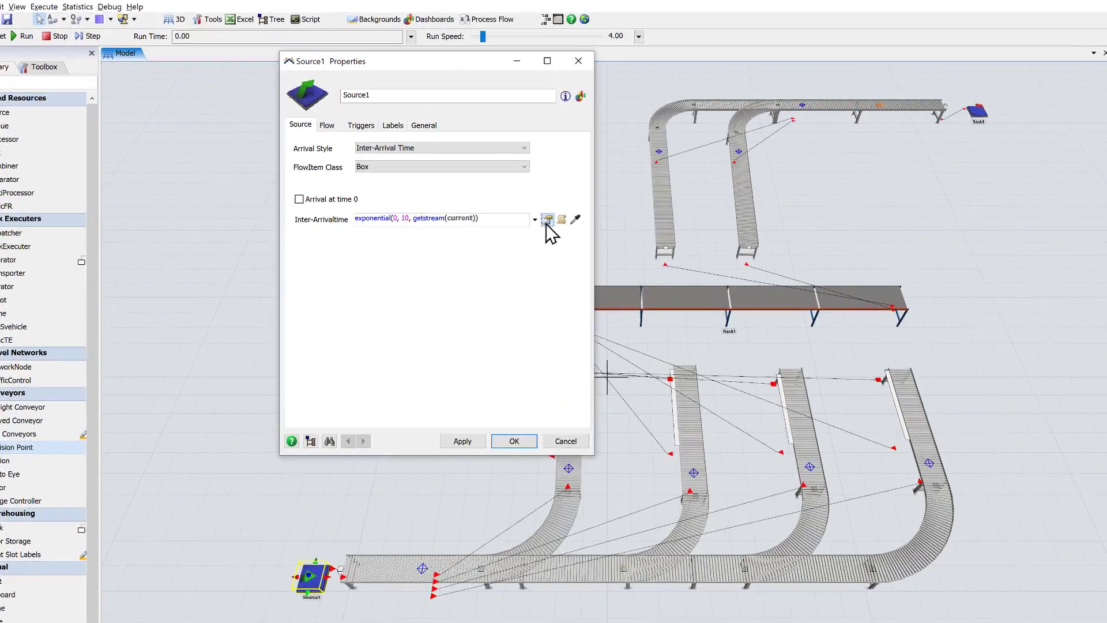
left_click(547, 220)
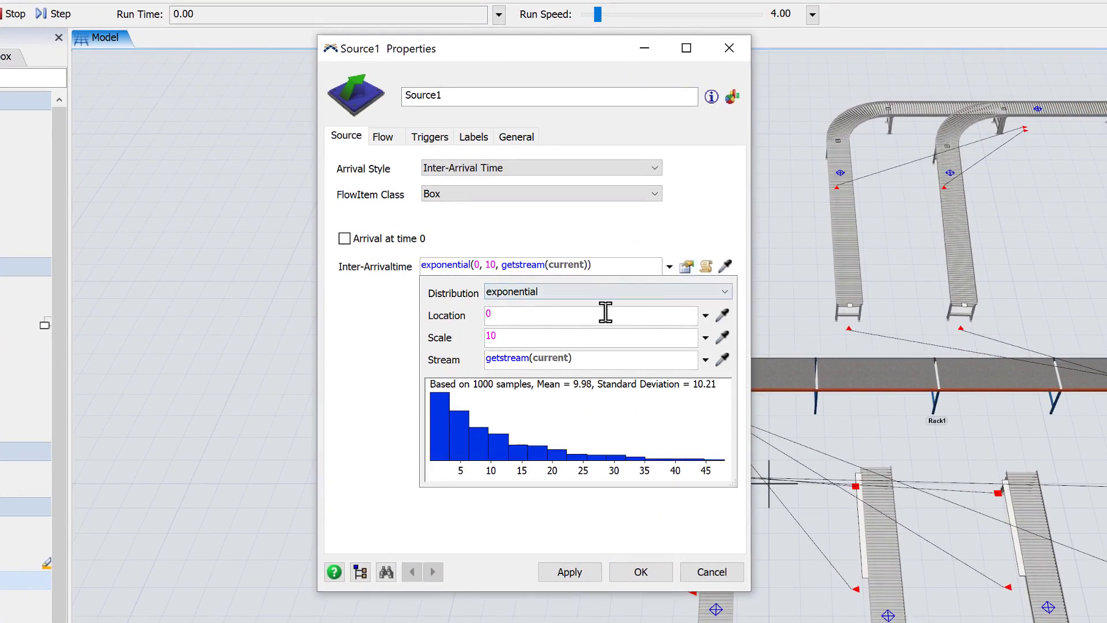
double_click(558, 338)
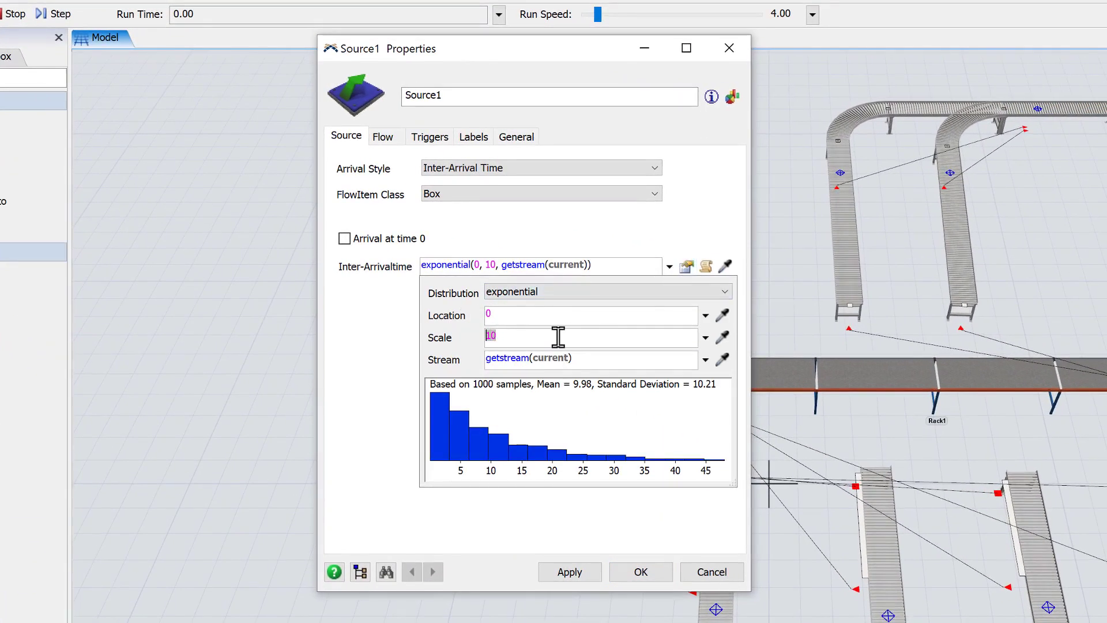
type("6.5")
left_click(381, 384)
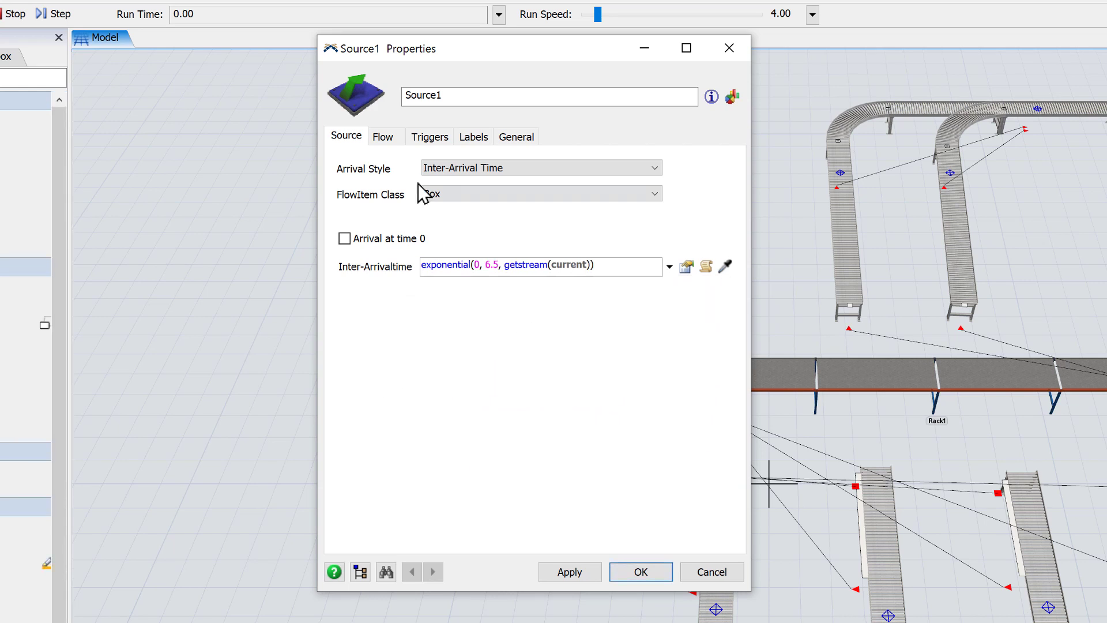
Add an On Creation trigger to the Source with Set Label and Color for "Type", and change the upper bound of its duniform value.
left_click(431, 139)
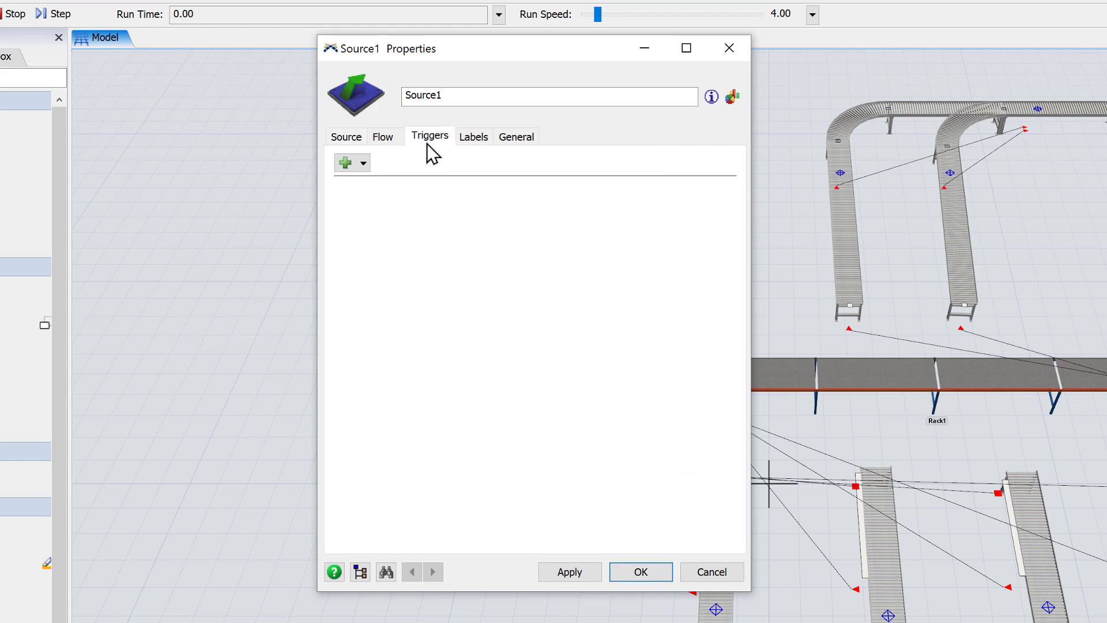
left_click(365, 163)
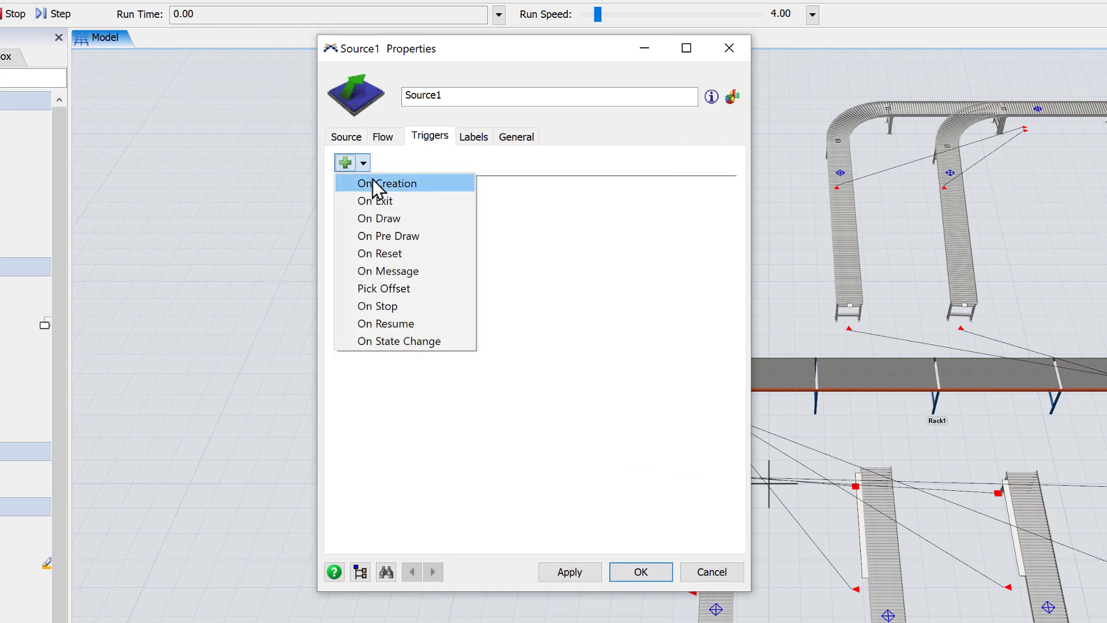
left_click(375, 184)
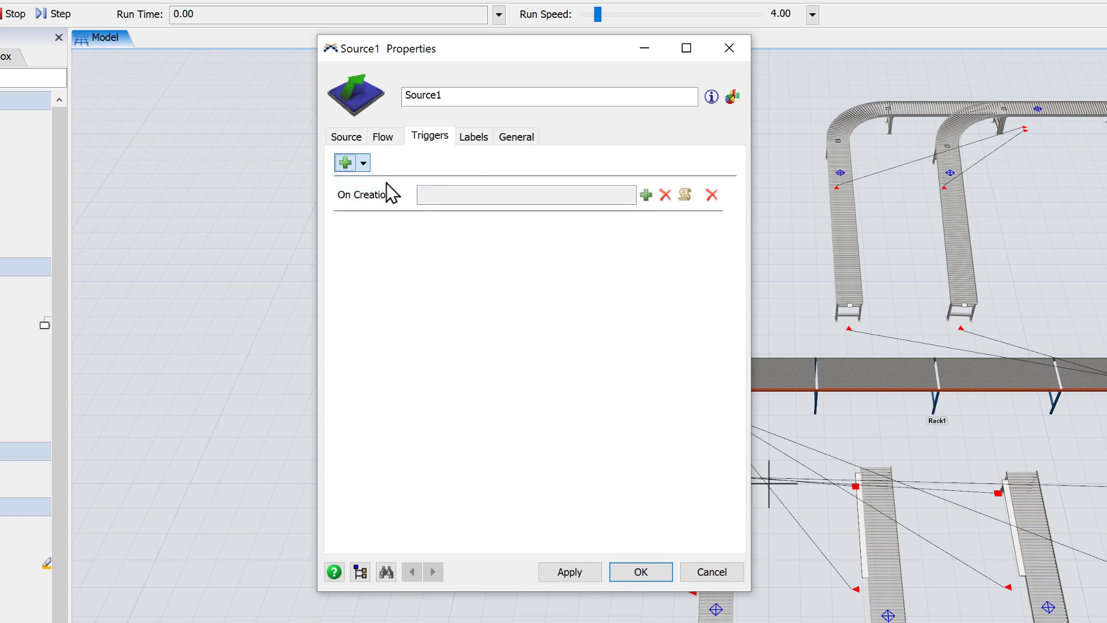
left_click(645, 197)
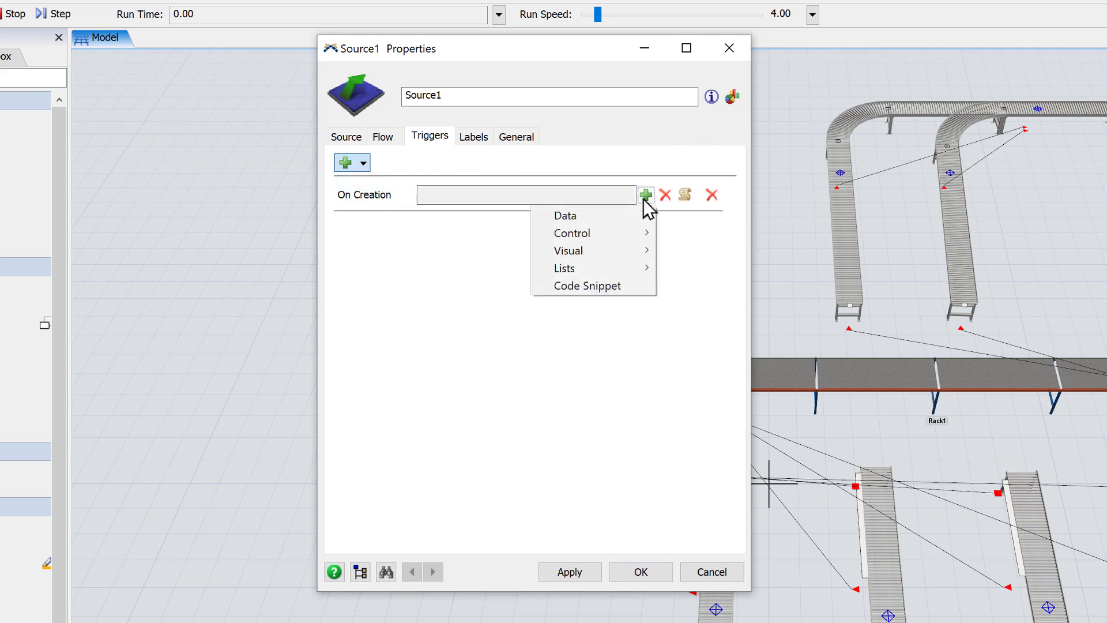
mouse_move(646, 221)
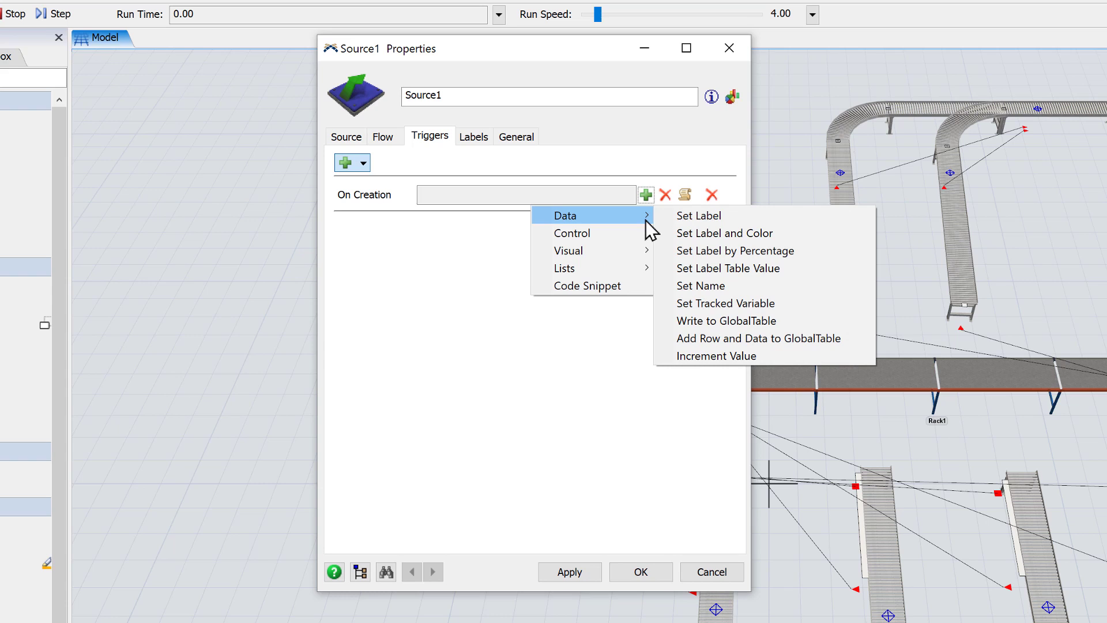
left_click(697, 228)
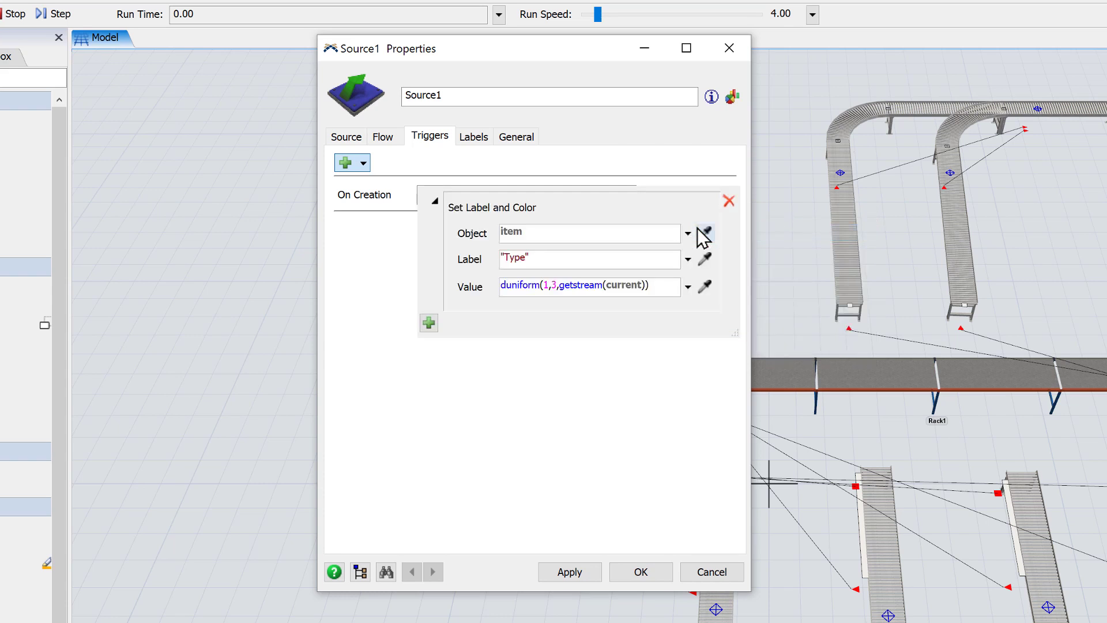
double_click(554, 285)
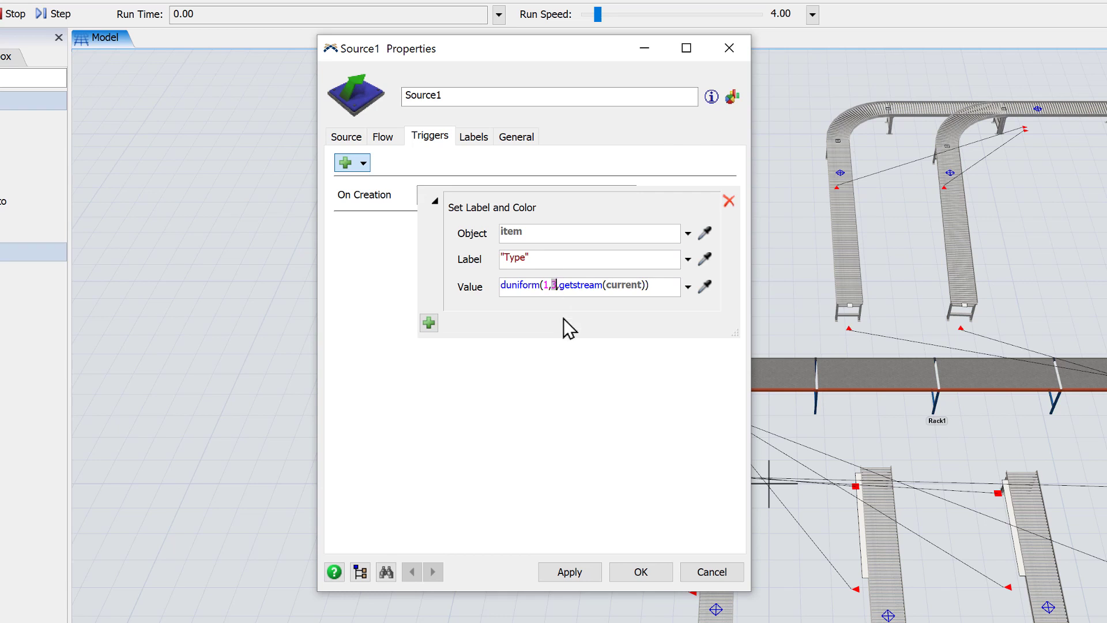
left_click(563, 377)
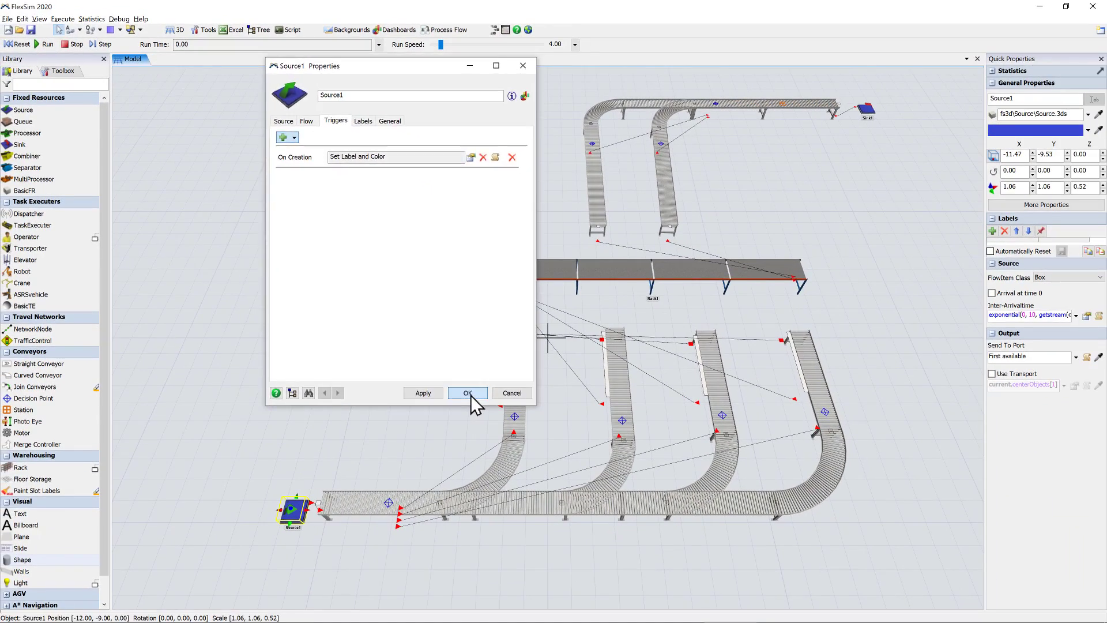
left_click(467, 393)
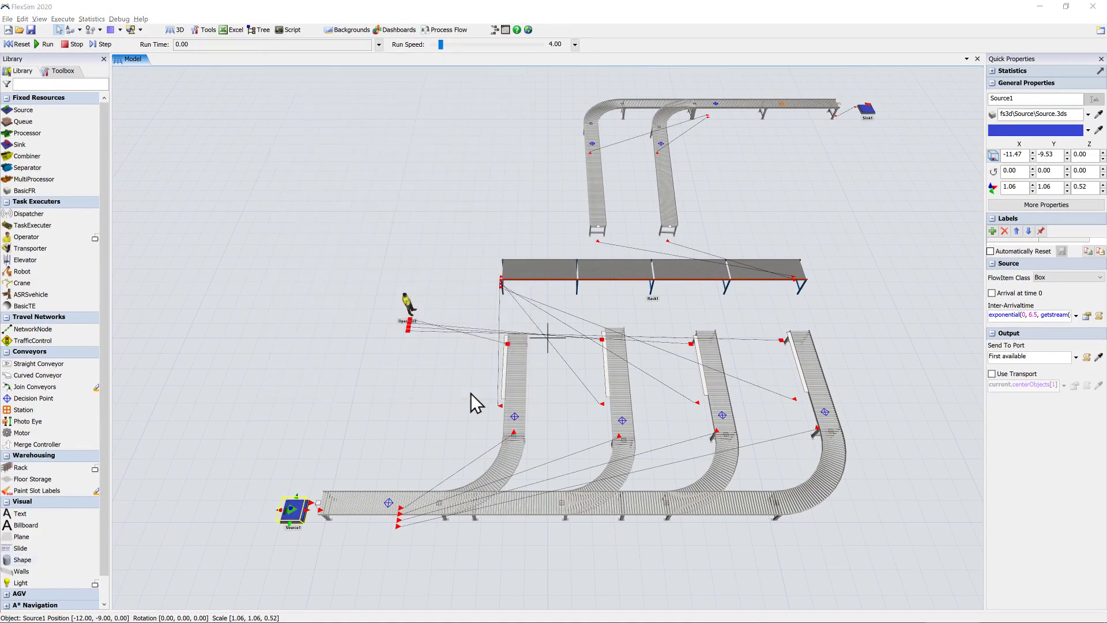
Add an On Arrival trigger with Send Item to decision point DP1 on the main conveyor, with destination current.outObjects[item.Type].
double_click(389, 503)
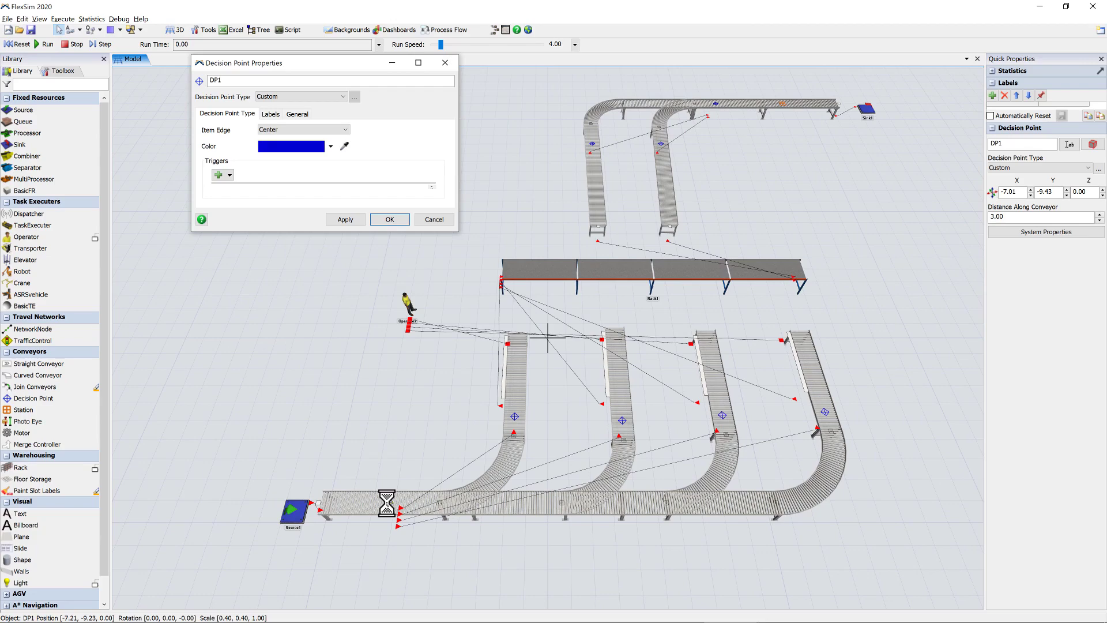
left_click(229, 175)
left_click(237, 187)
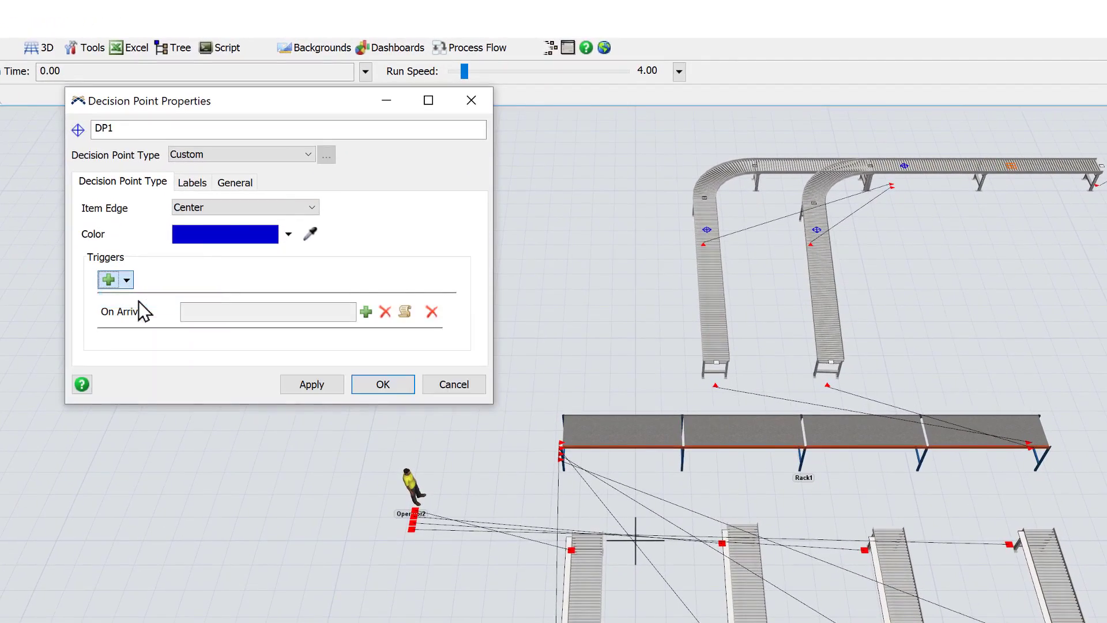
left_click(366, 312)
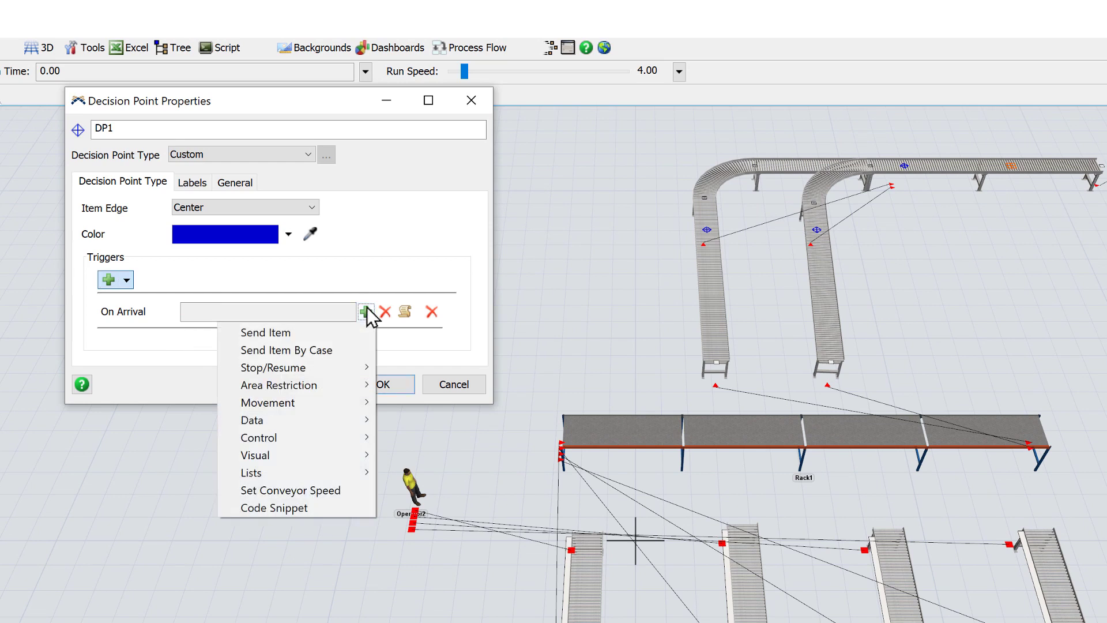
left_click(346, 333)
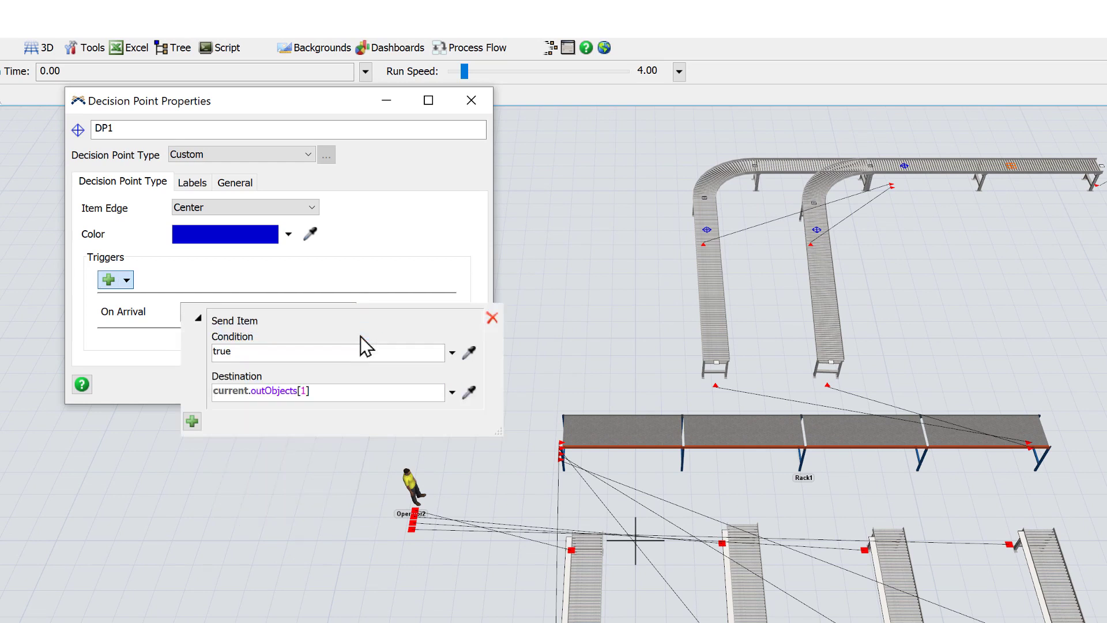
left_click(452, 394)
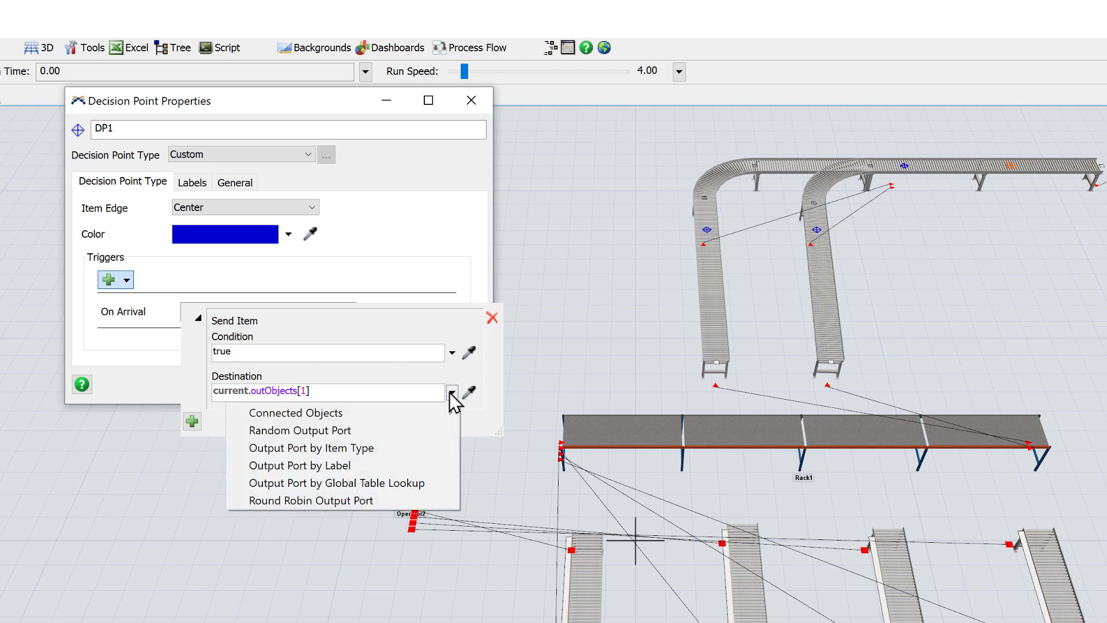
left_click(411, 448)
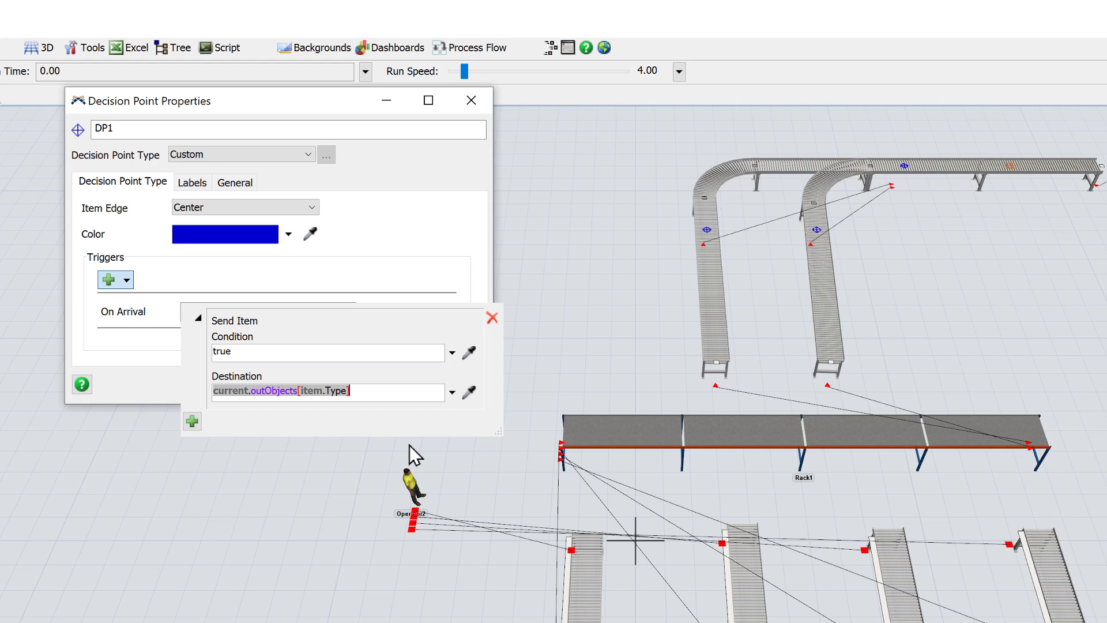
left_click(333, 465)
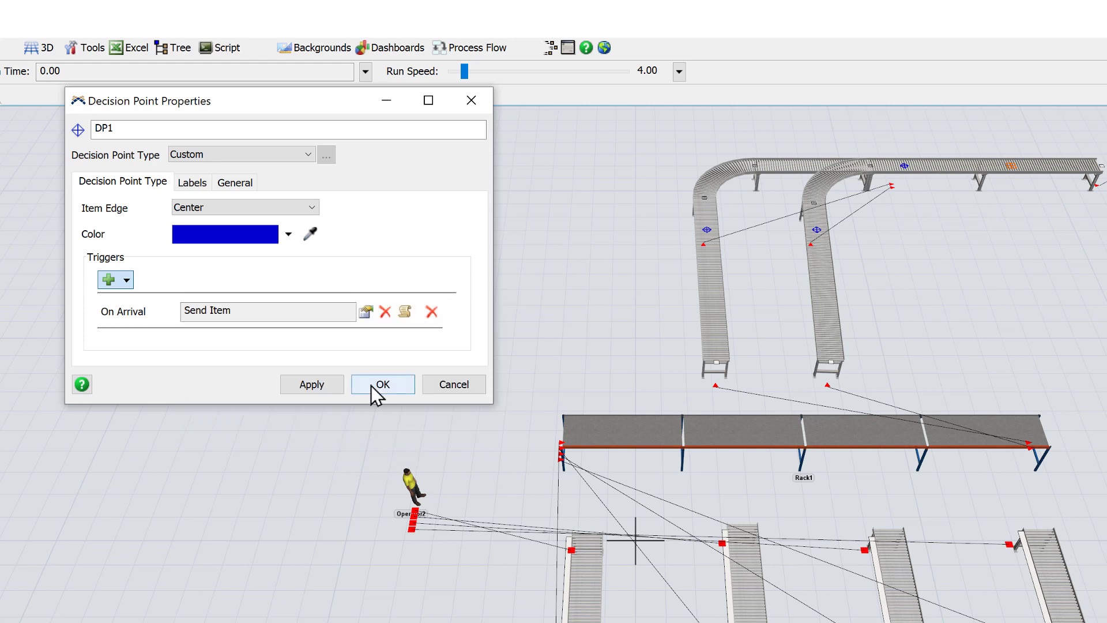
left_click(379, 385)
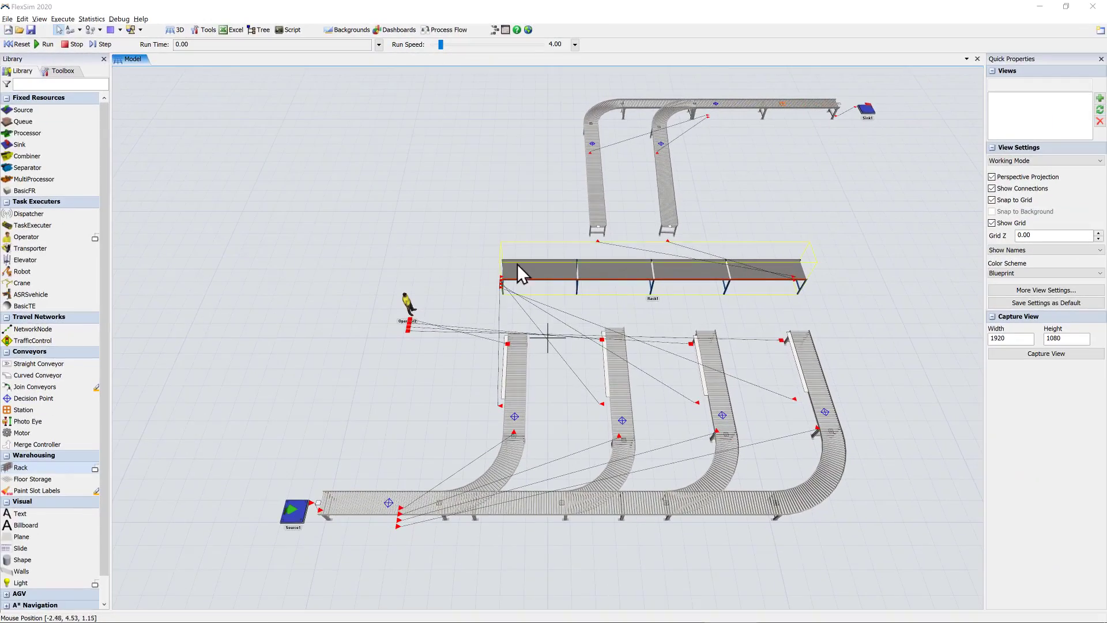
Set Rack1's slot assignment strategy to First Slot with Space and enable its use as a fixed resource.
double_click(538, 287)
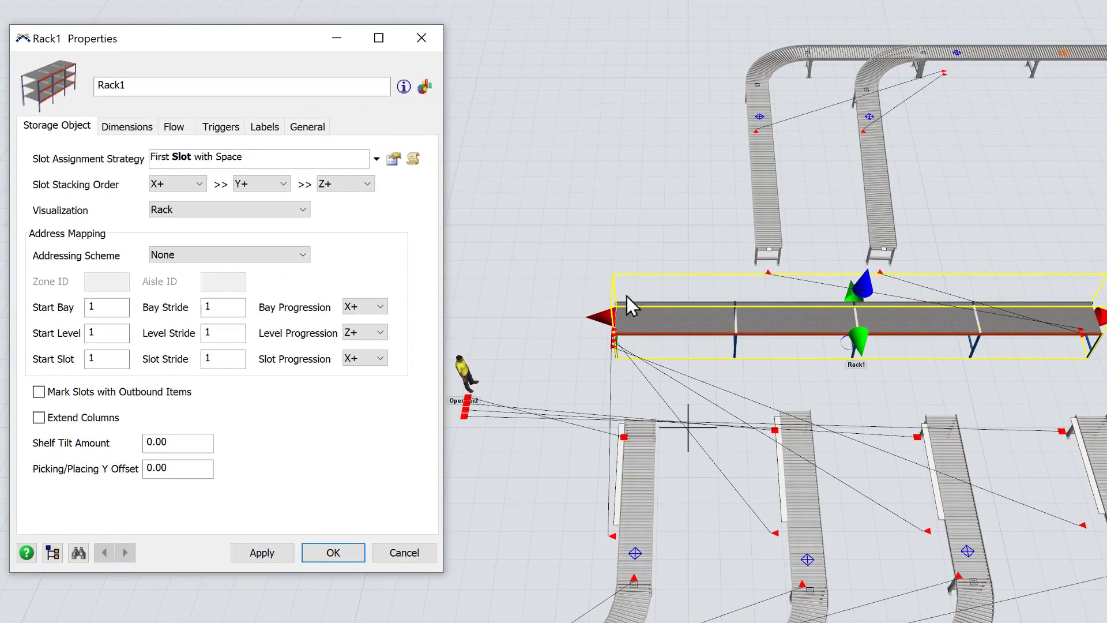
left_click(376, 159)
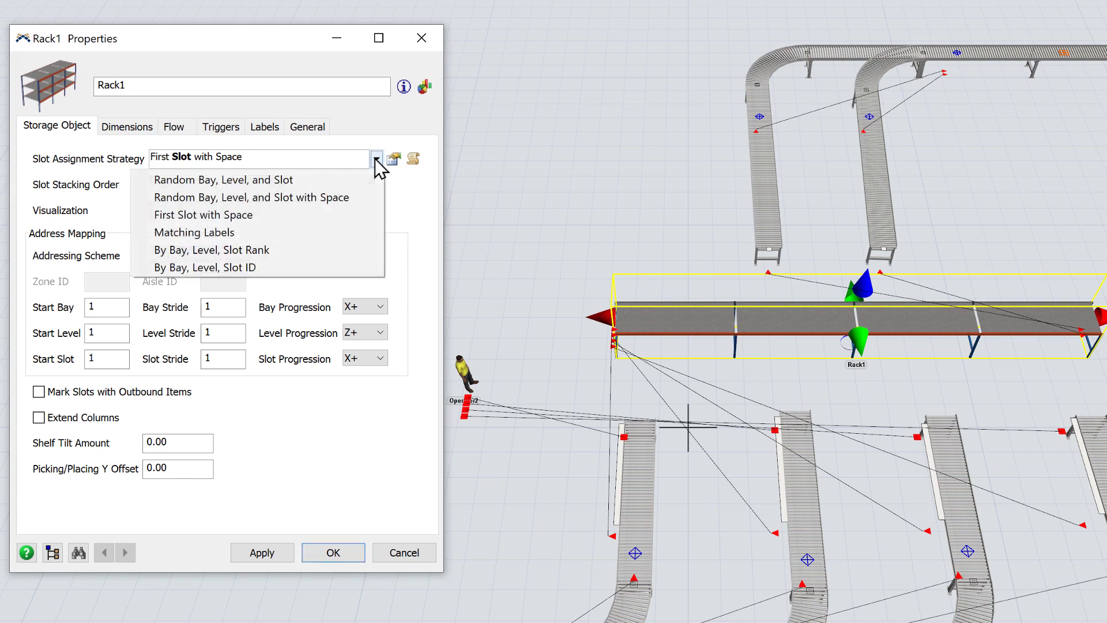
left_click(370, 218)
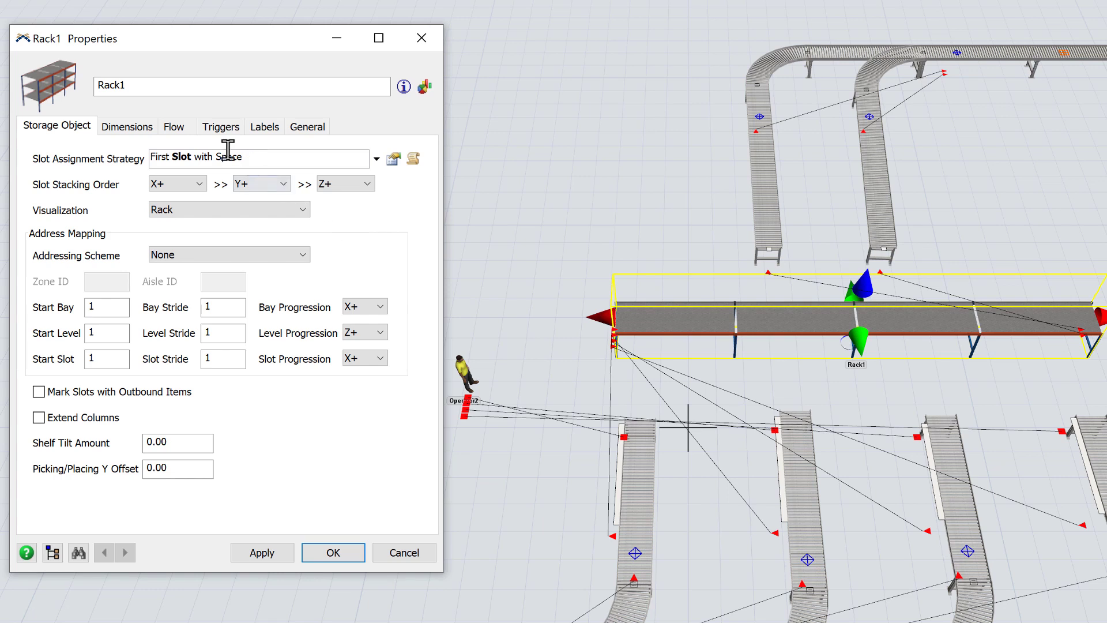
left_click(174, 127)
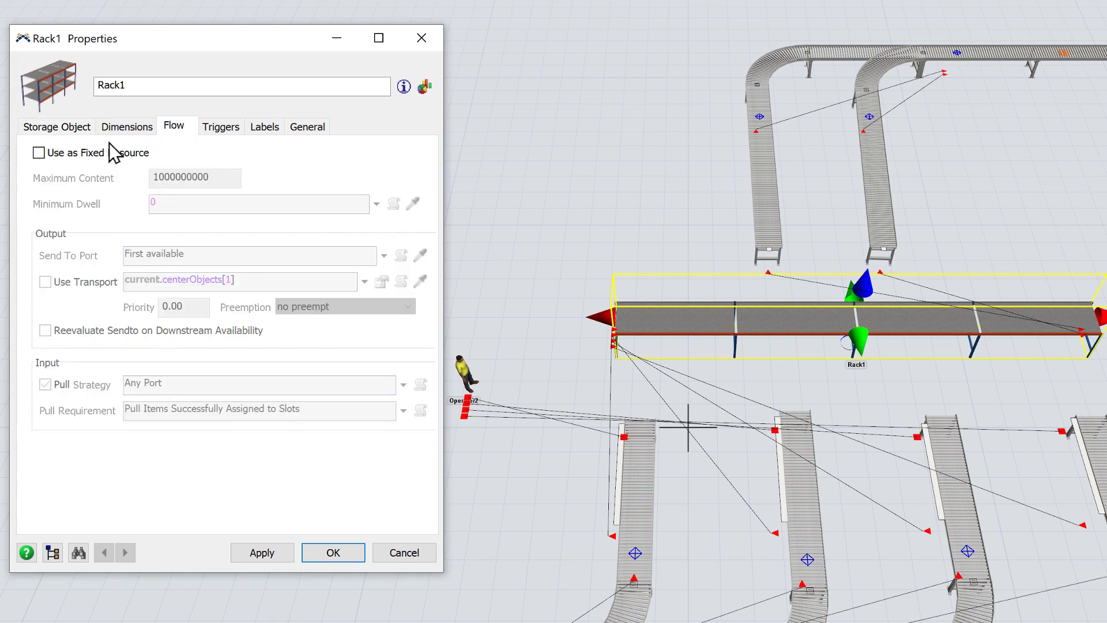
left_click(38, 153)
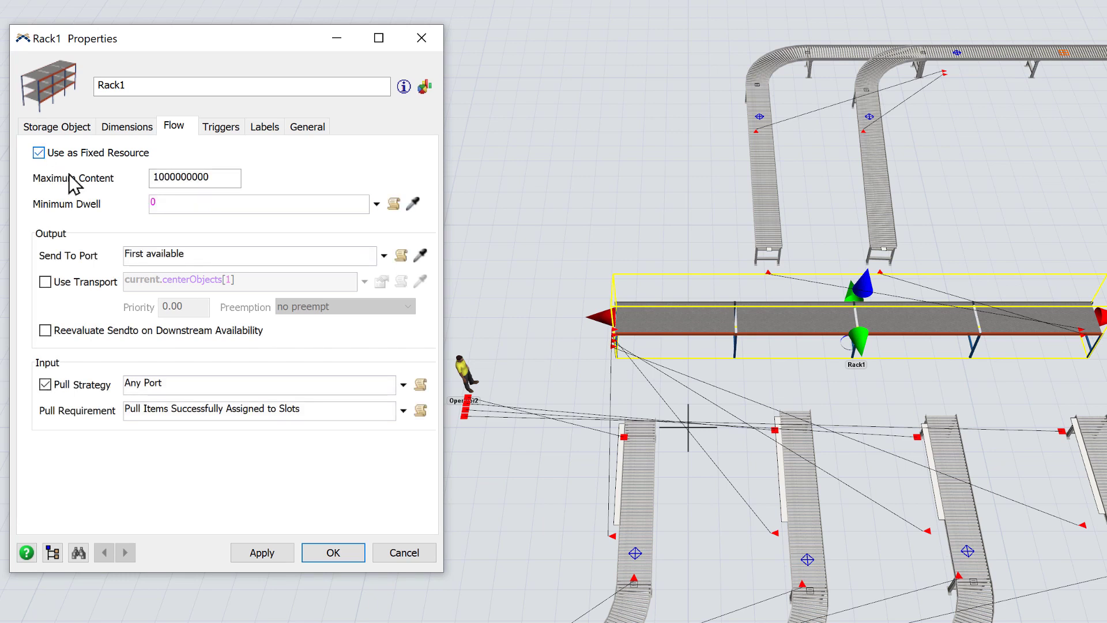
Set the rack's minimum dwell to a normal distribution with mean 30 and standard deviation 5.
left_click(376, 204)
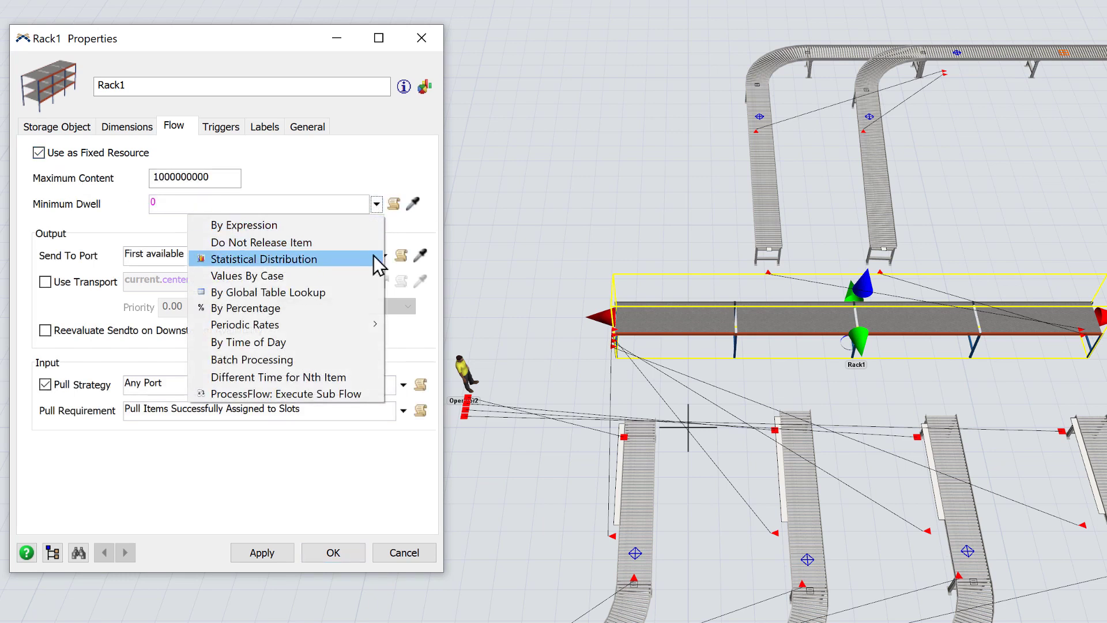
mouse_move(378, 260)
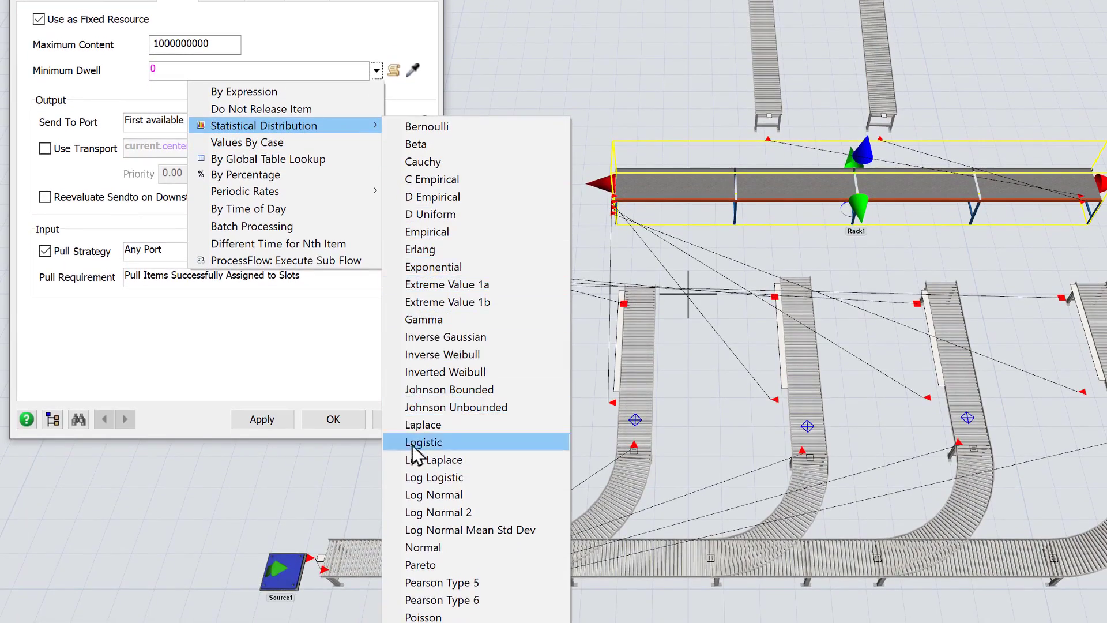
left_click(423, 548)
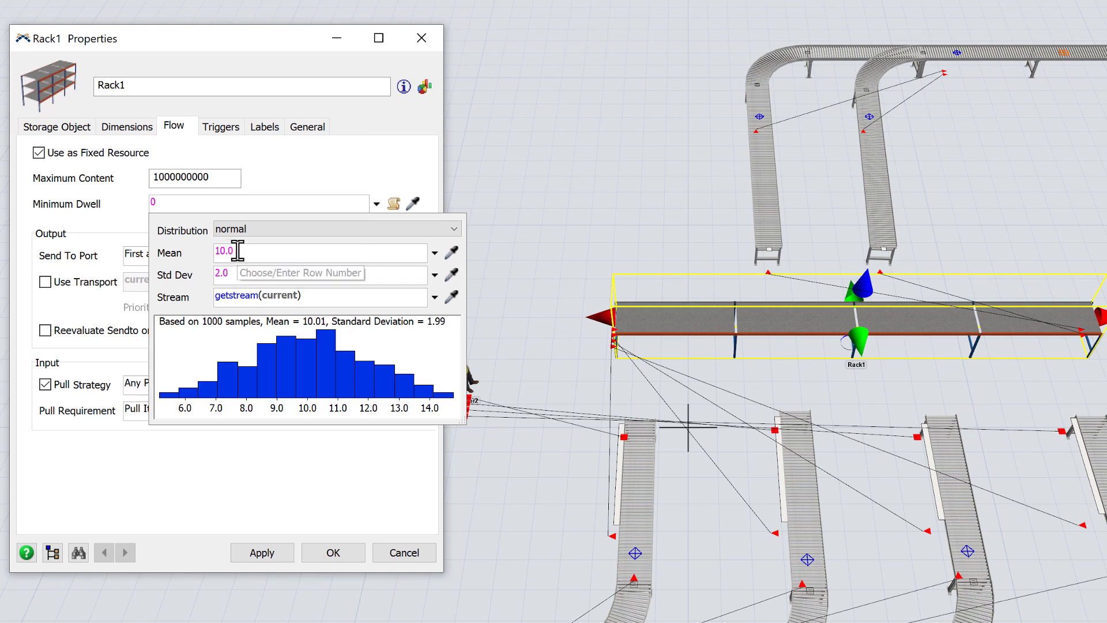
left_click(215, 220)
type("3")
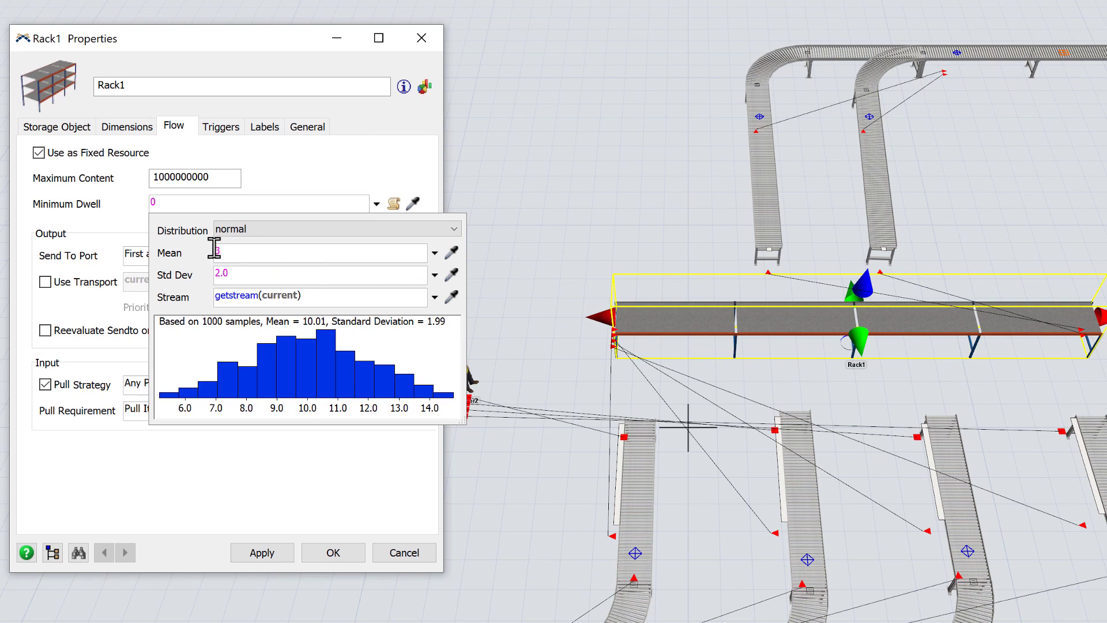
type("0")
left_click(206, 272)
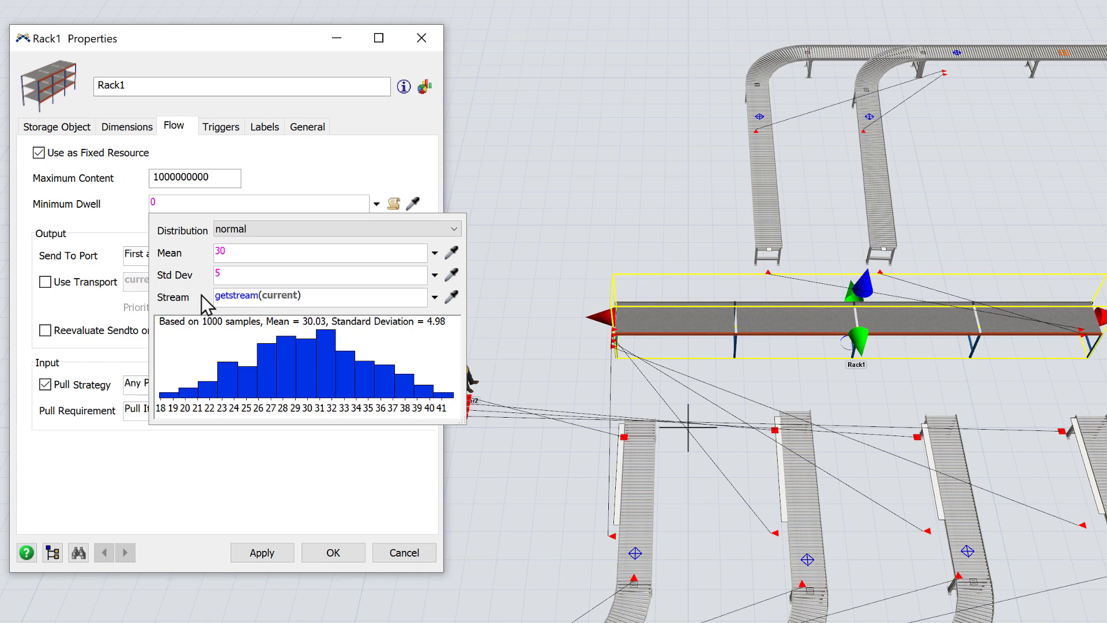
left_click(213, 484)
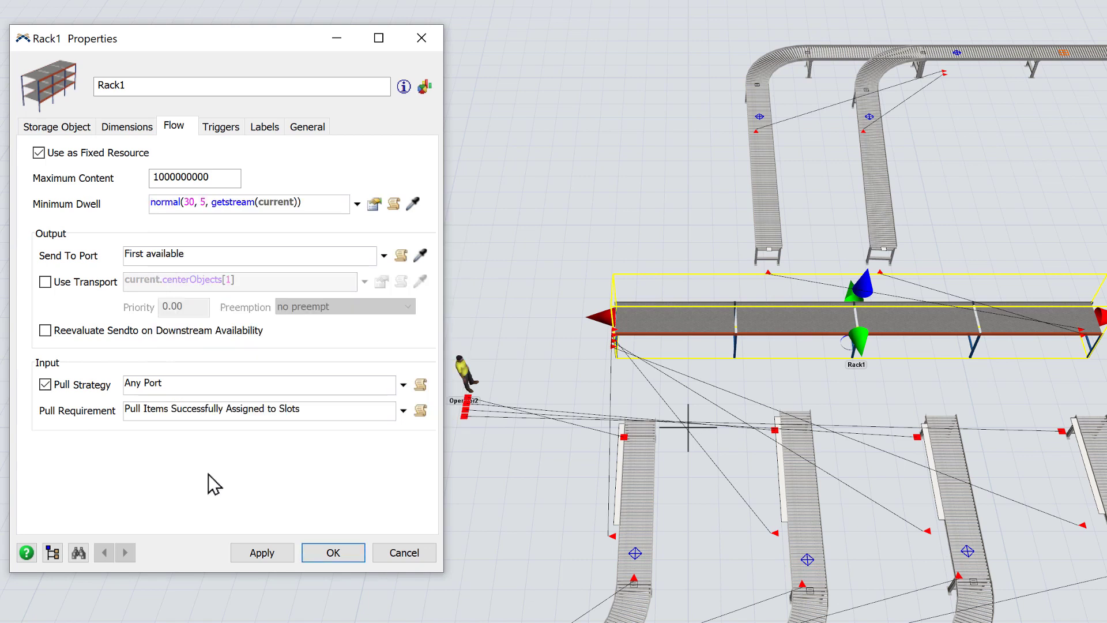
Set the rack's Send To Port rule to Round Robin and accept the rack's properties.
left_click(383, 256)
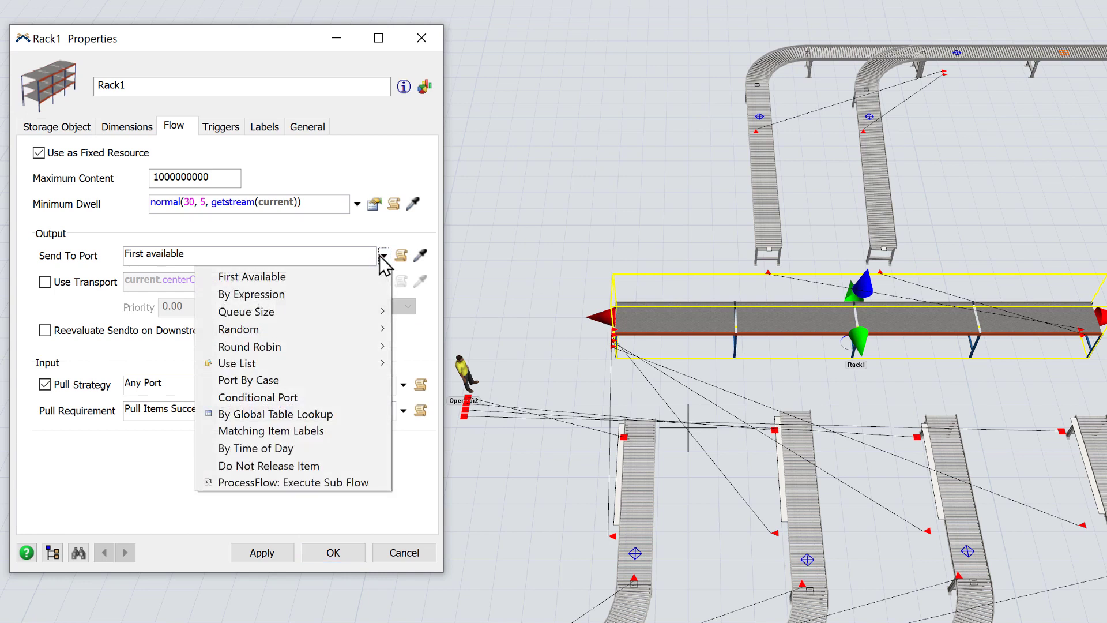
mouse_move(383, 349)
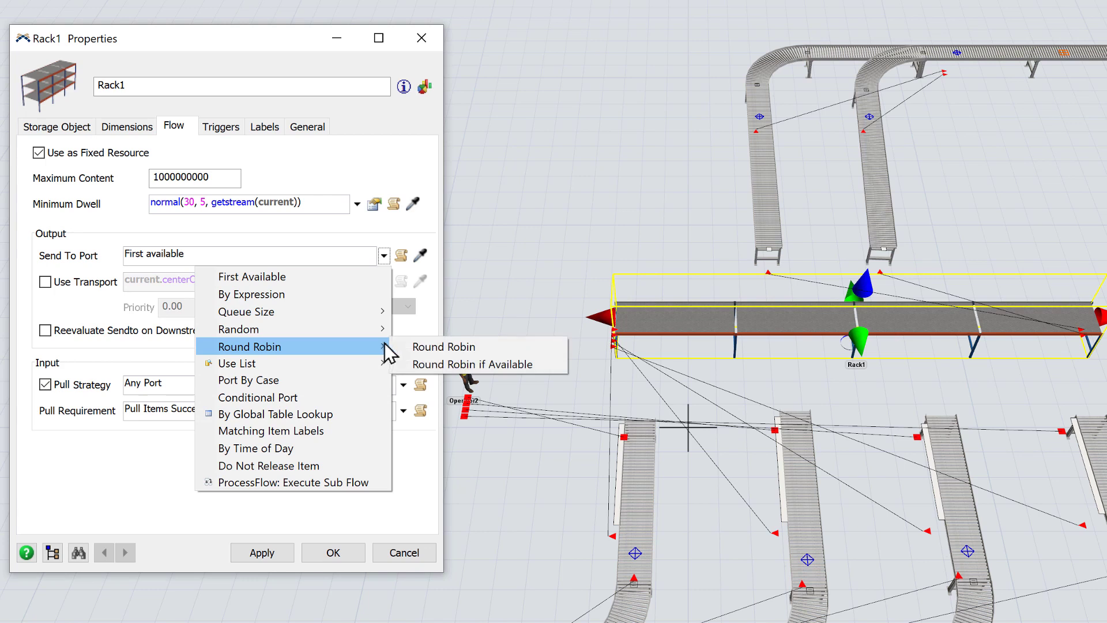
left_click(433, 348)
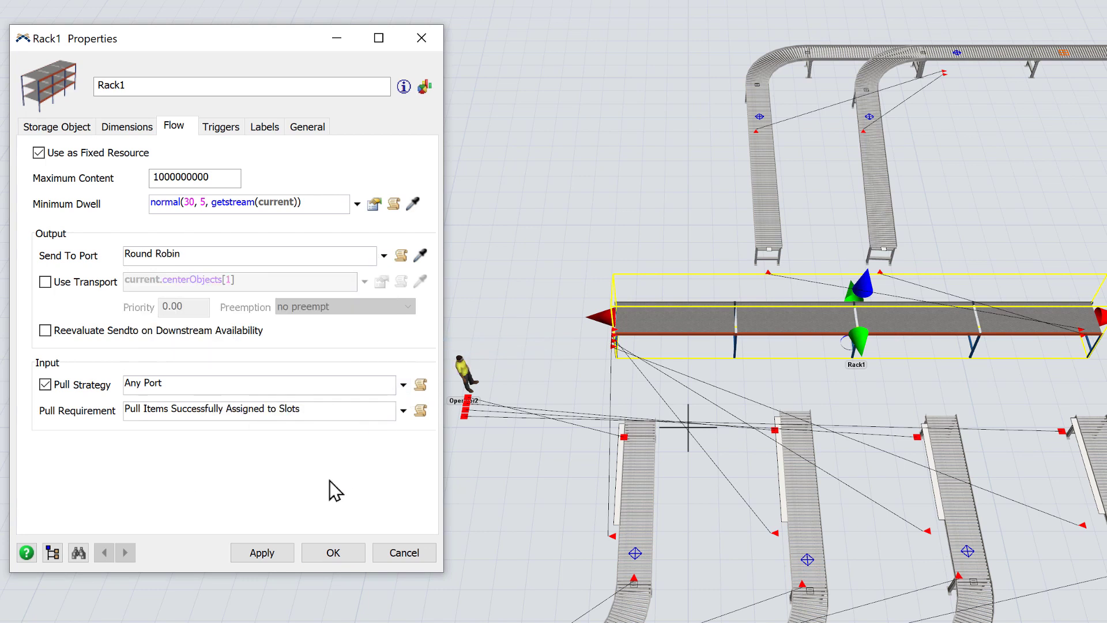
left_click(334, 552)
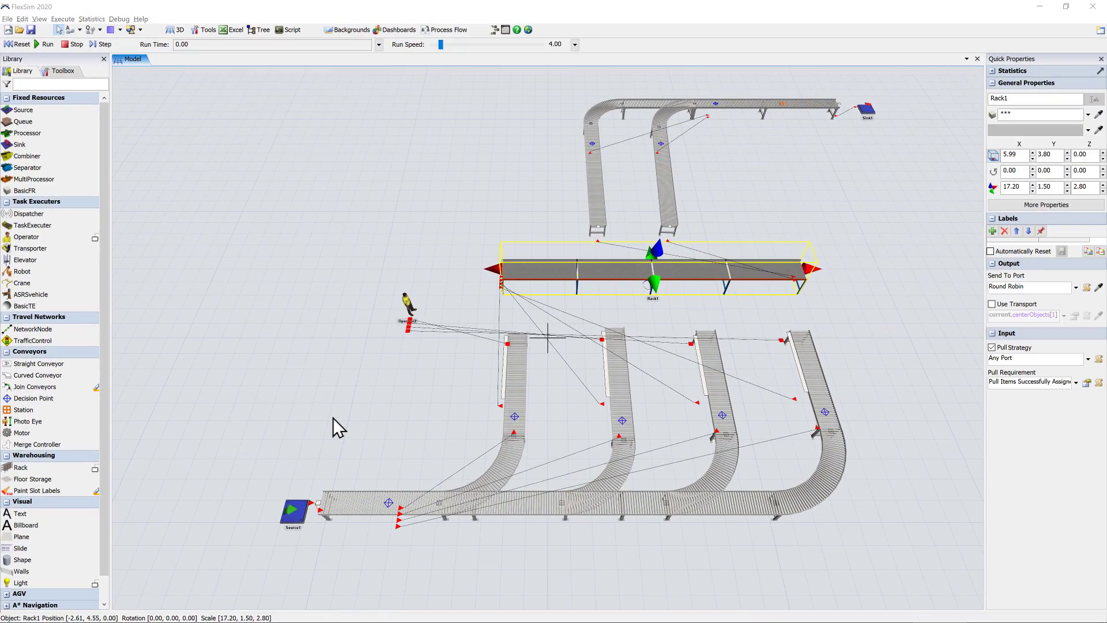
Add an On Arrival trigger with the Area Restriction option Enter Area to decision point DP6 on the first outbound conveyor.
left_click(593, 146)
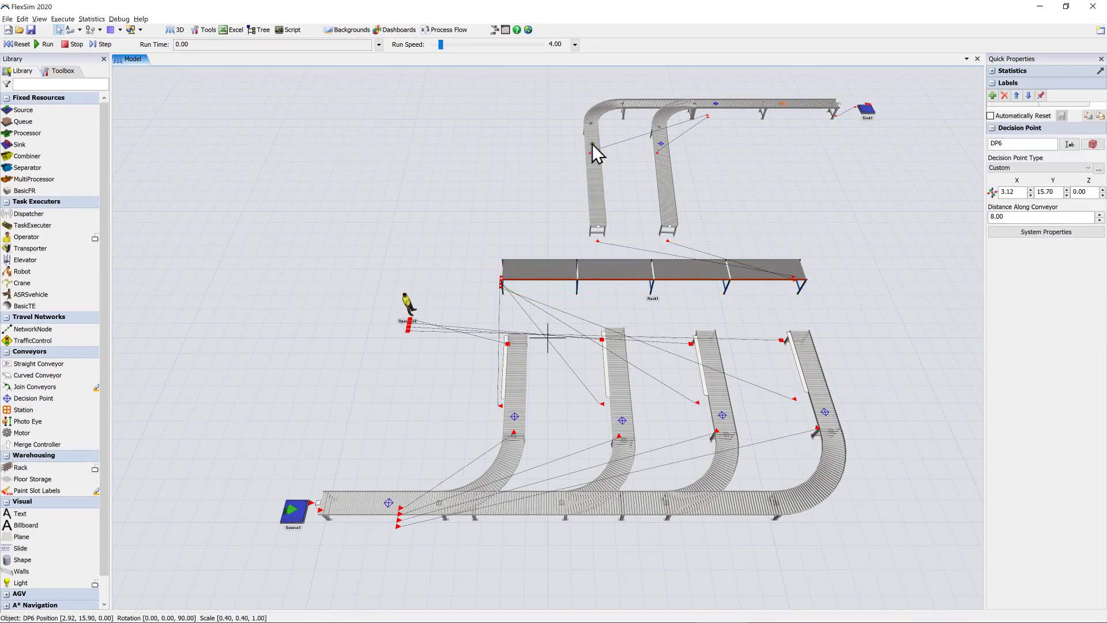
double_click(593, 145)
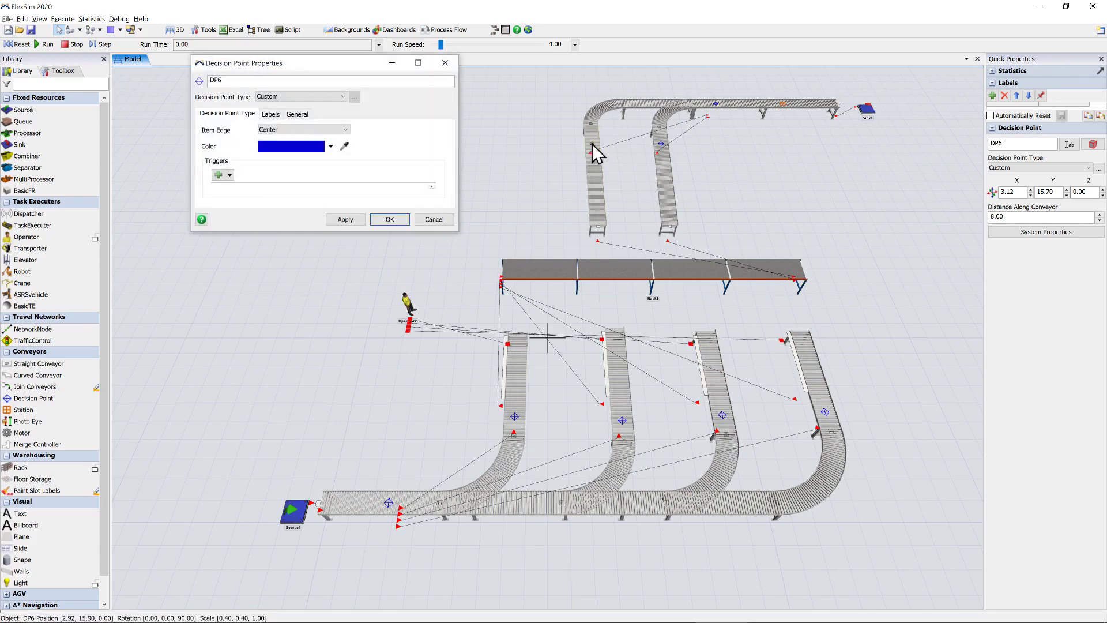
left_click(229, 175)
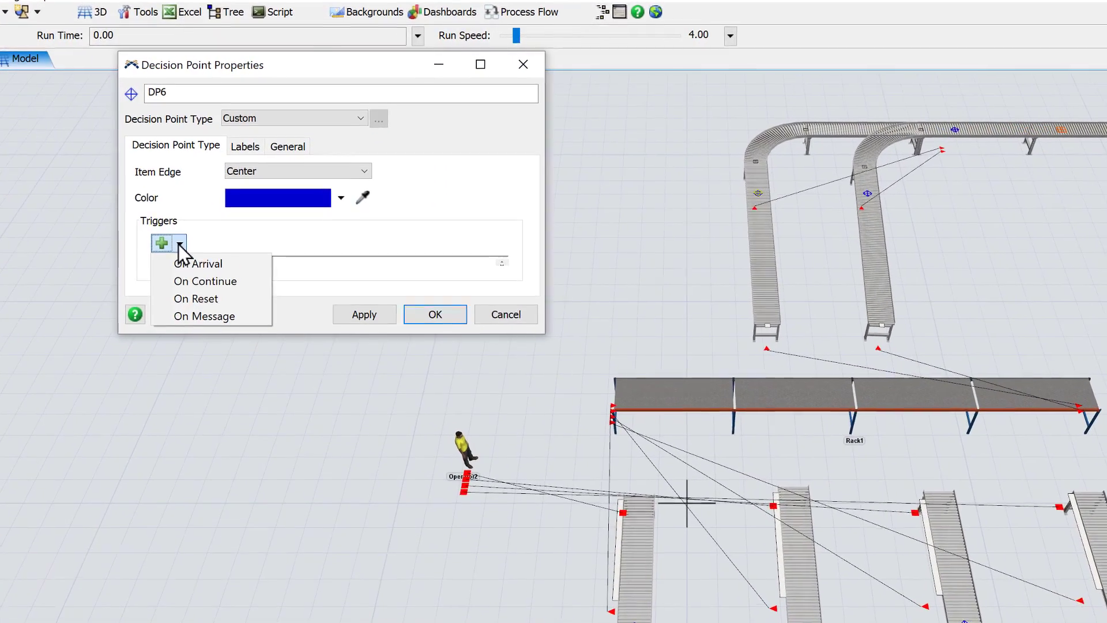
left_click(196, 264)
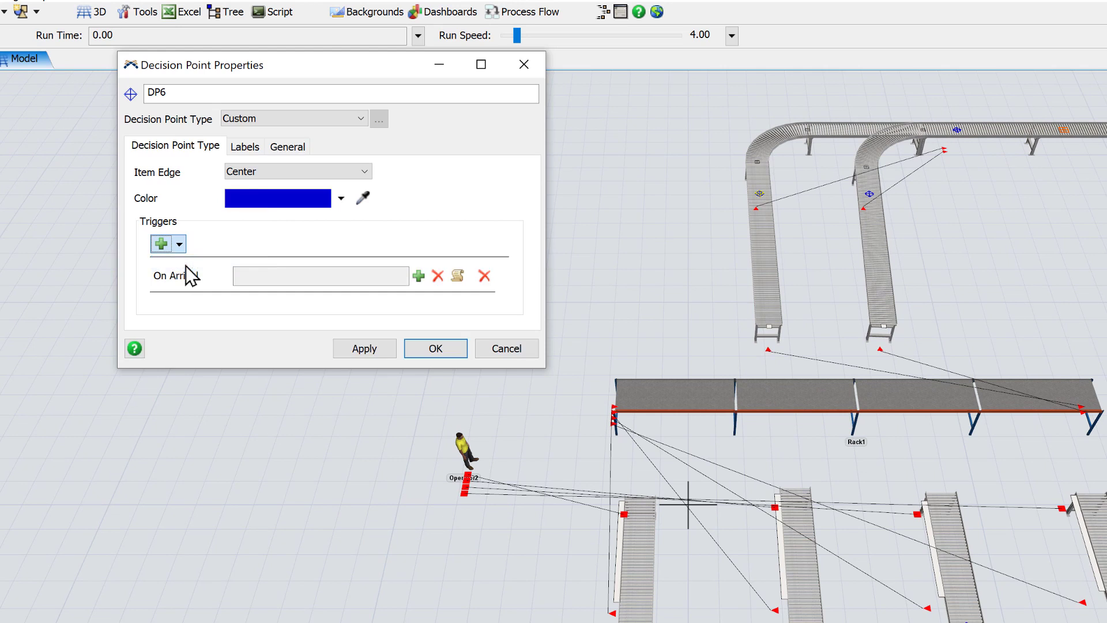
left_click(418, 276)
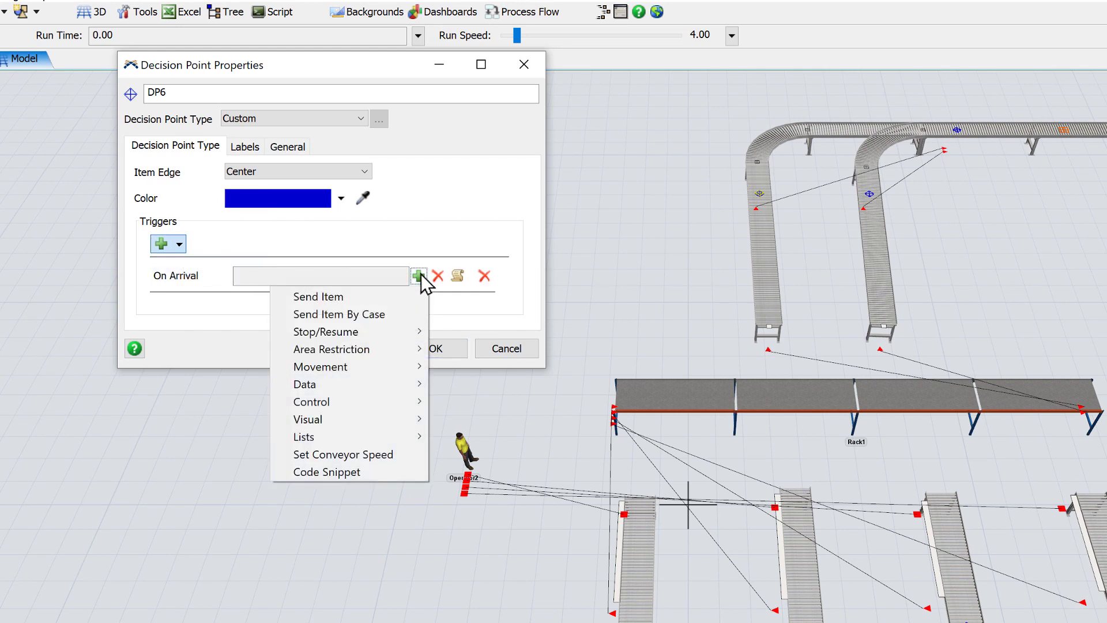
mouse_move(421, 347)
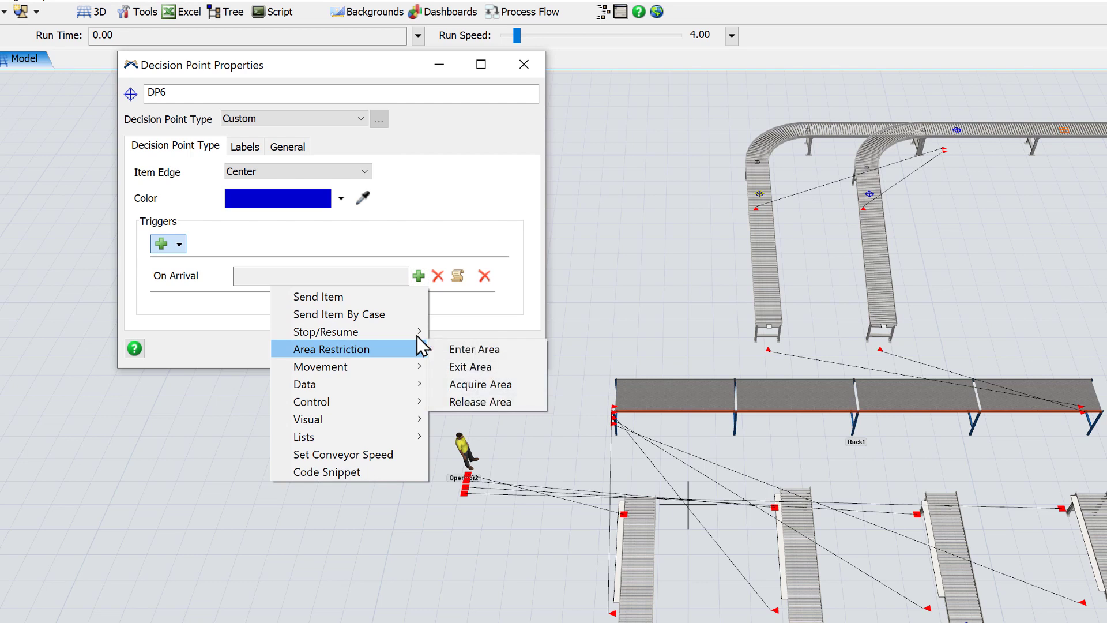
left_click(470, 349)
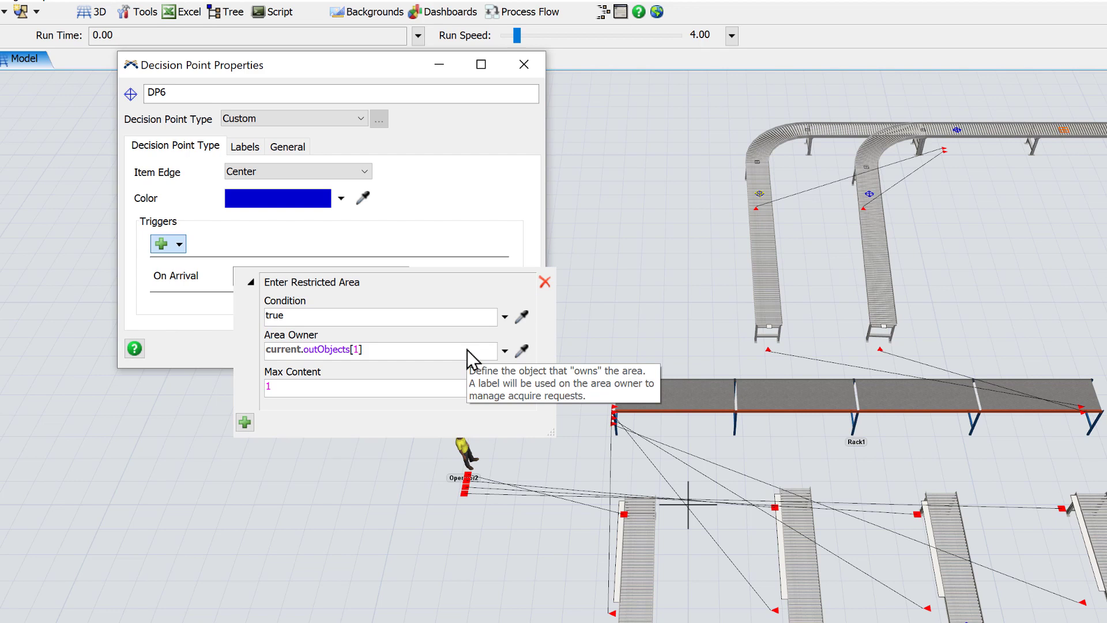
left_click(400, 463)
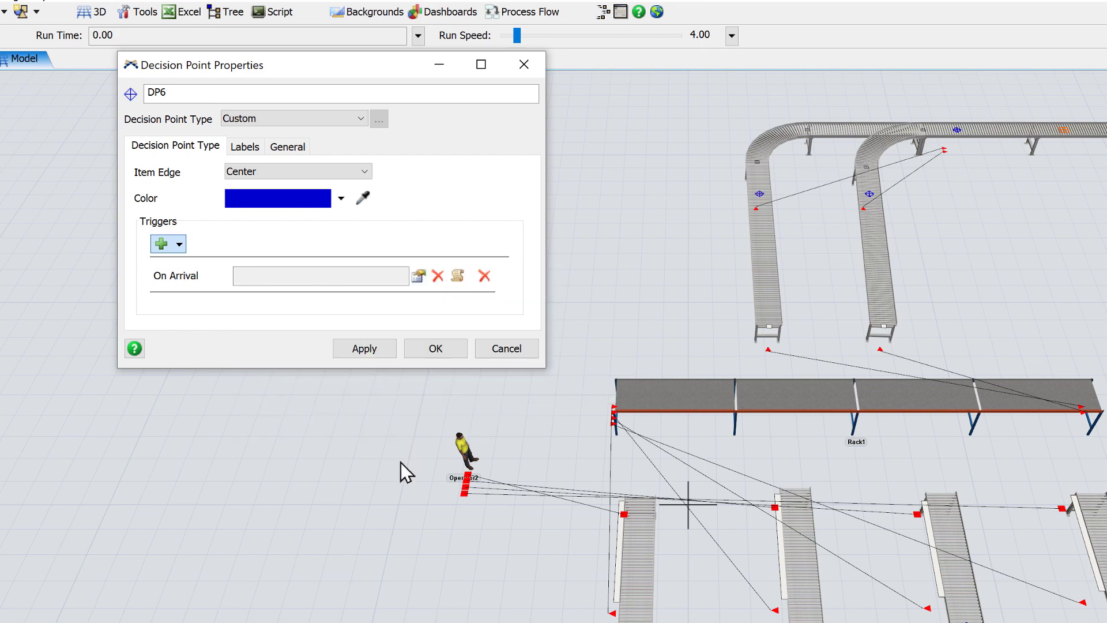
left_click(403, 270)
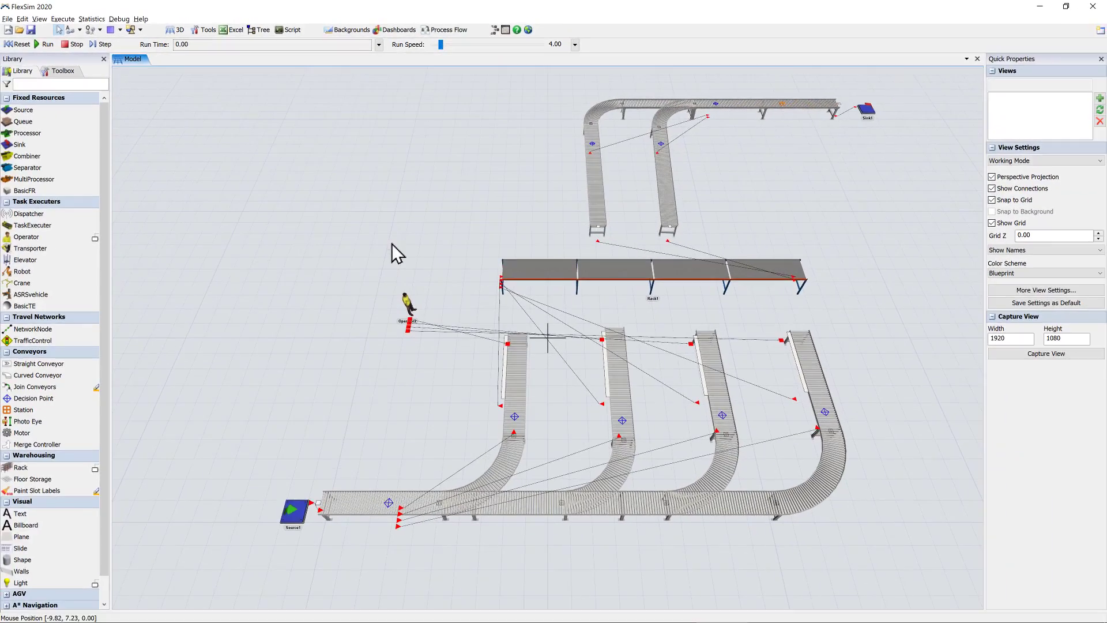
Add an On Arrival trigger with the Area Restriction option Enter Area to decision point DP7 on the second outbound conveyor.
double_click(662, 144)
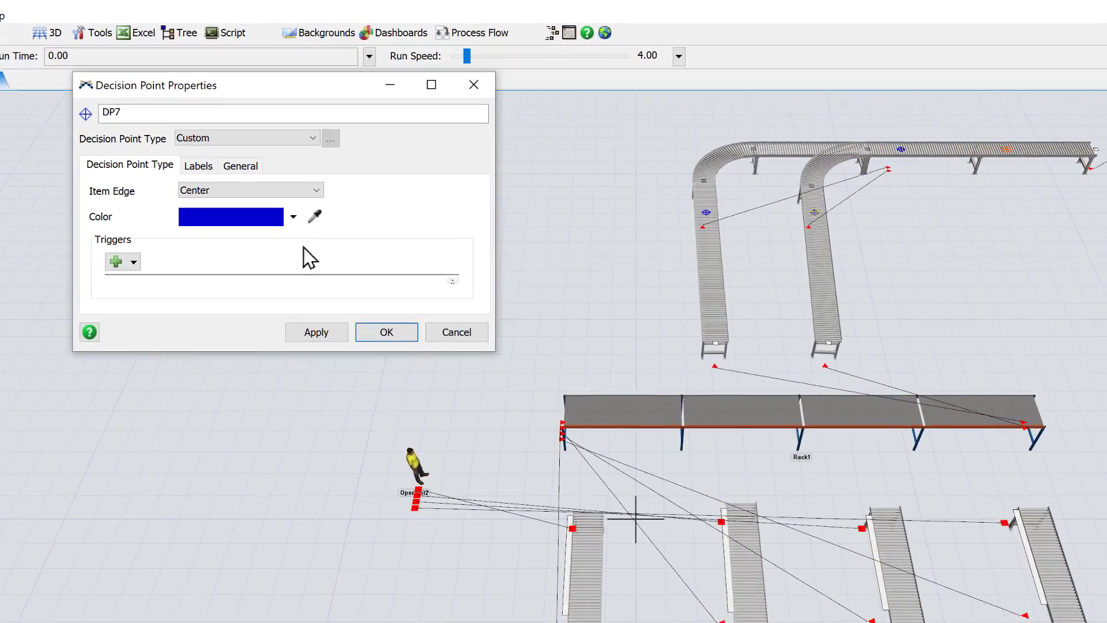
left_click(203, 199)
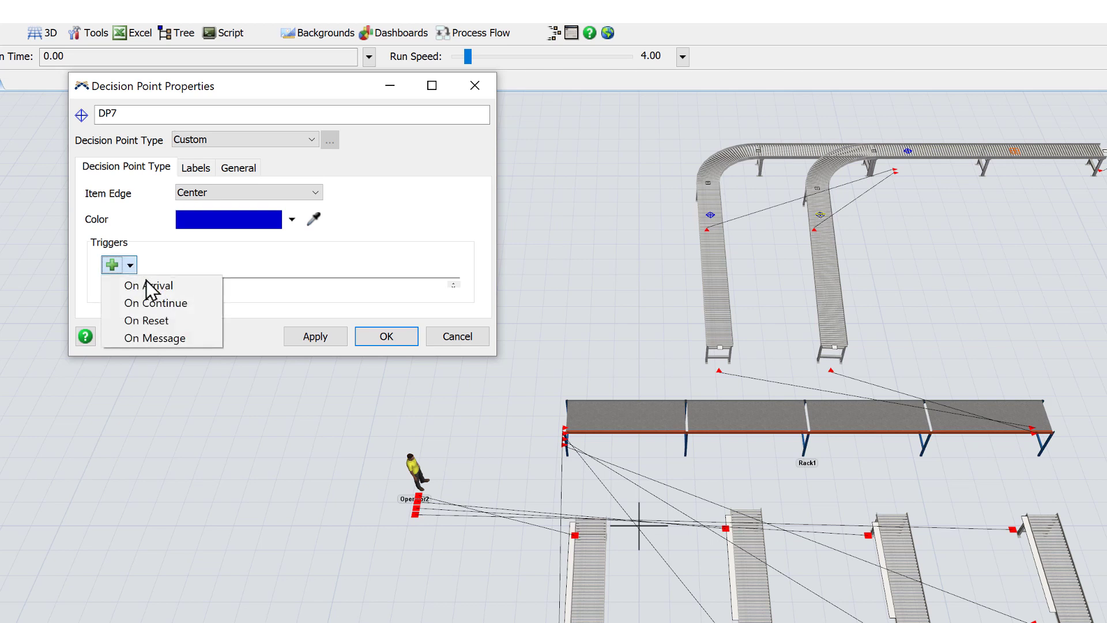
left_click(152, 286)
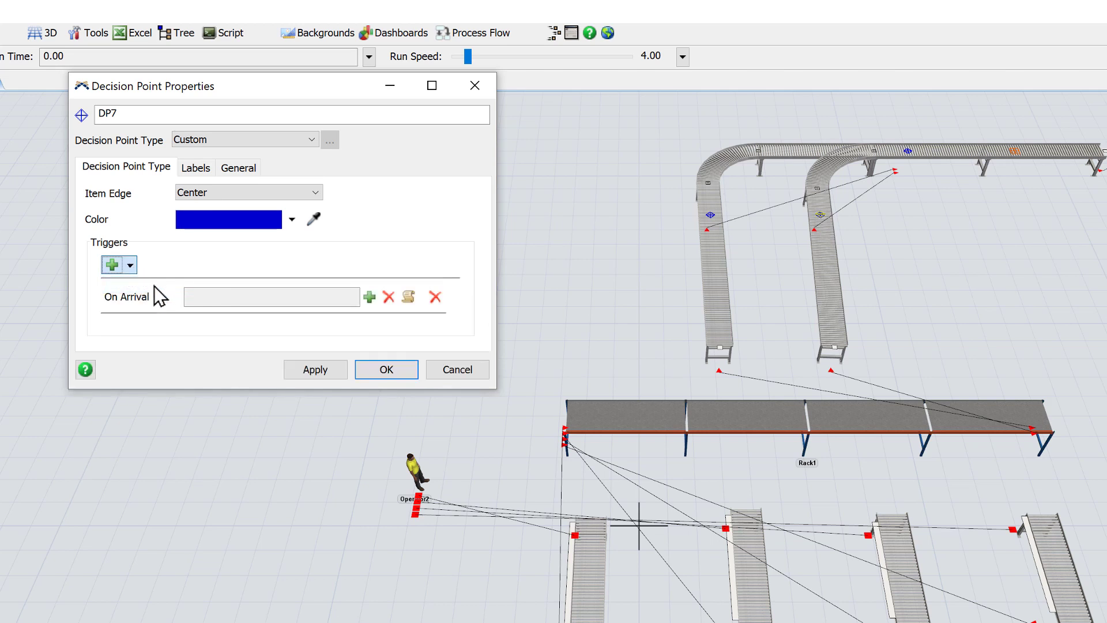
left_click(369, 297)
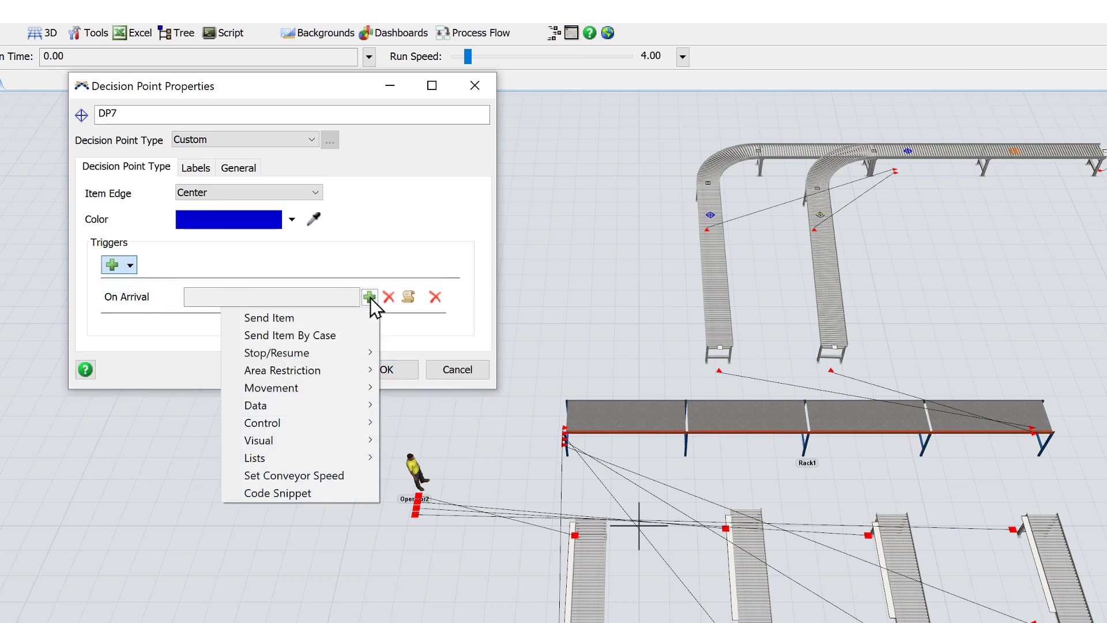
mouse_move(371, 371)
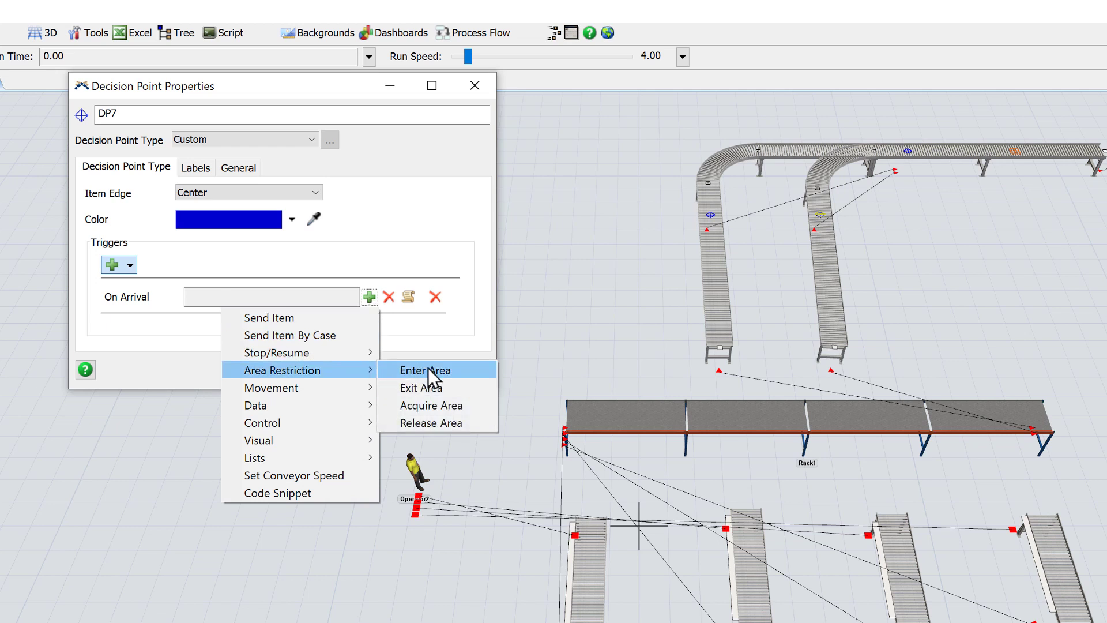
left_click(430, 375)
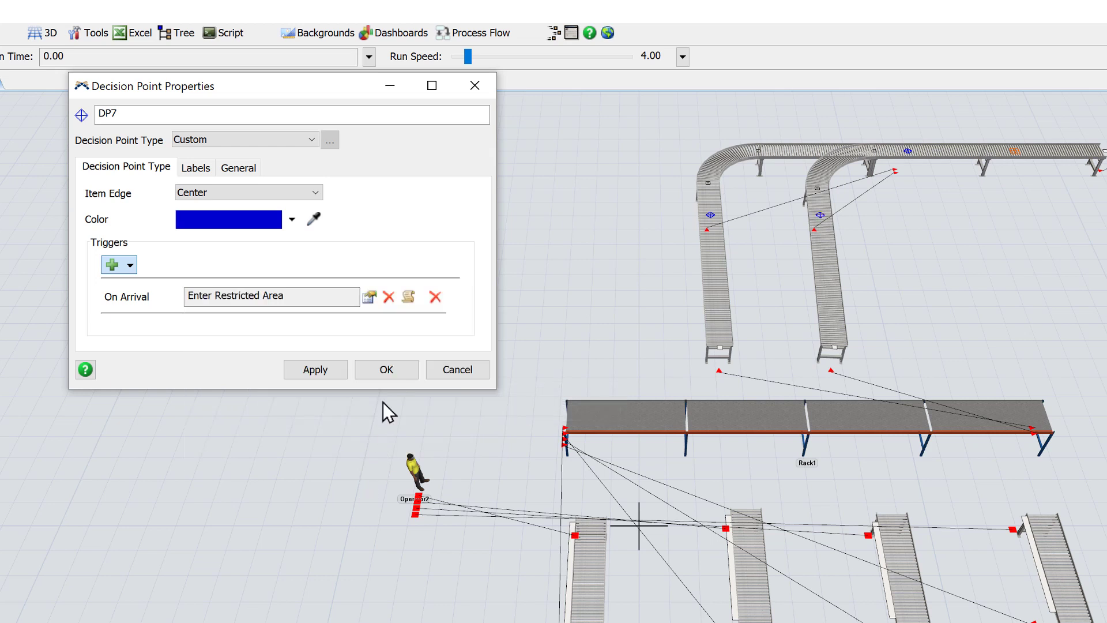
left_click(386, 370)
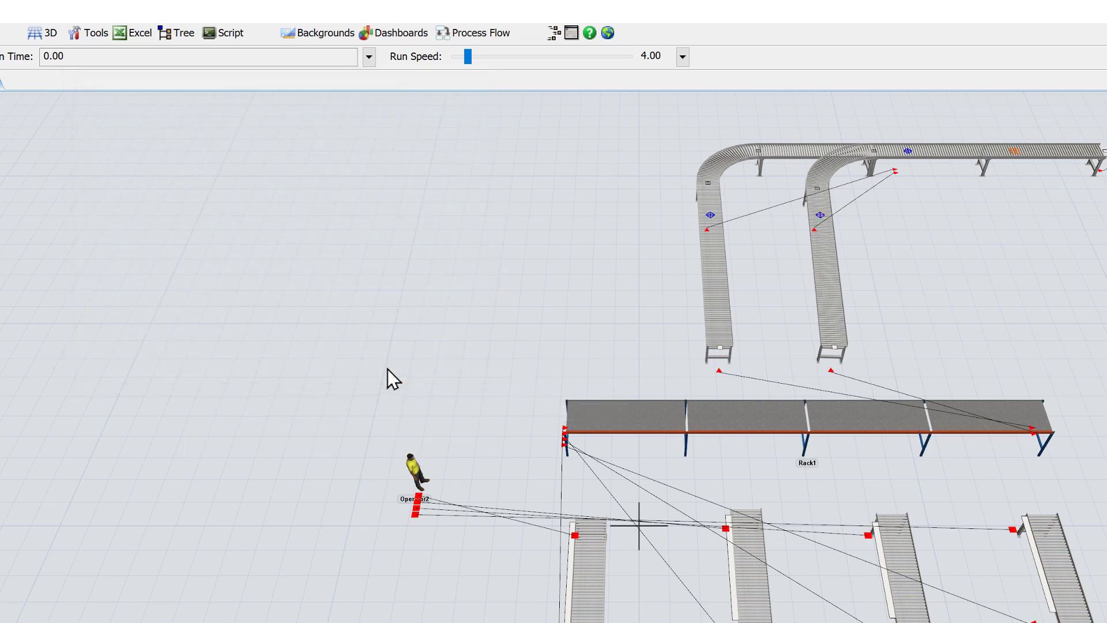
Add an On Arrival trigger with the Area Restriction option Exit Area to decision point DP8 past the outbound merge.
double_click(908, 151)
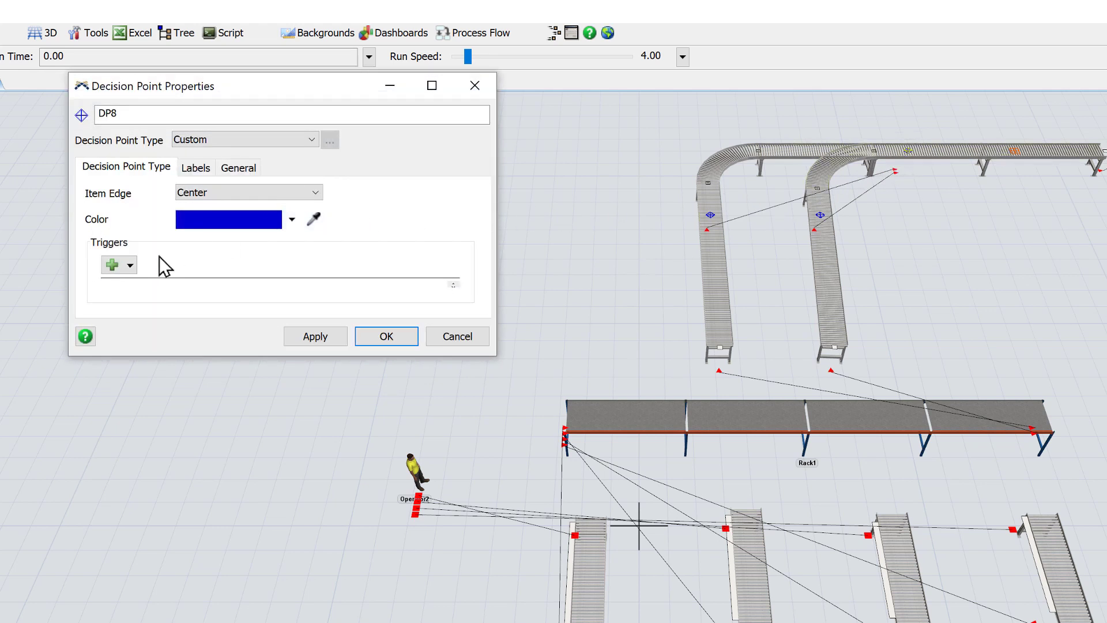
left_click(130, 265)
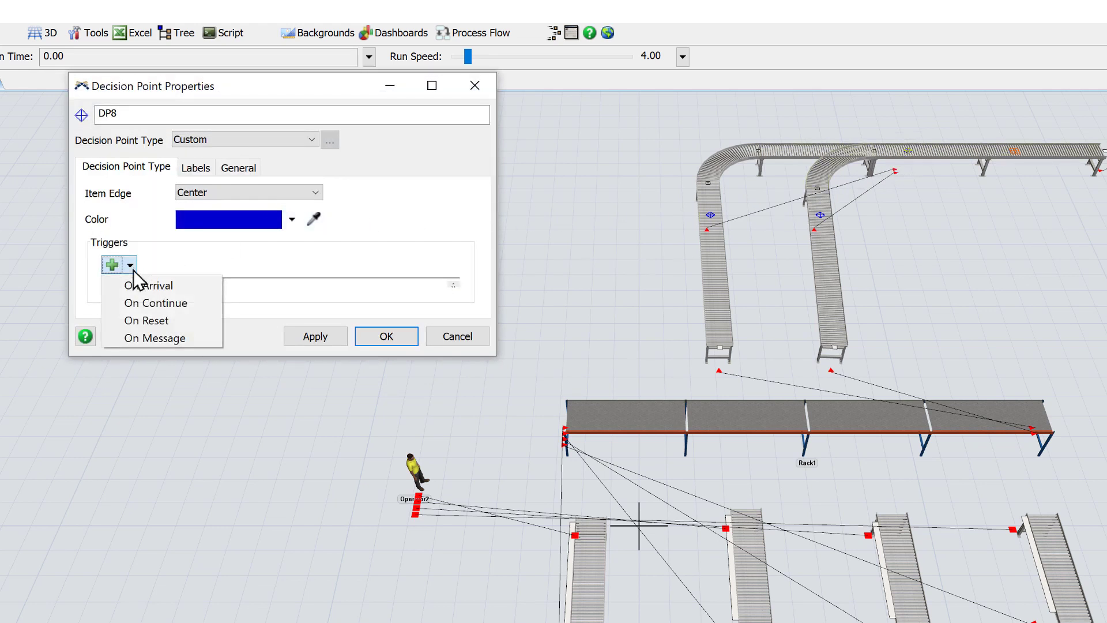
left_click(138, 286)
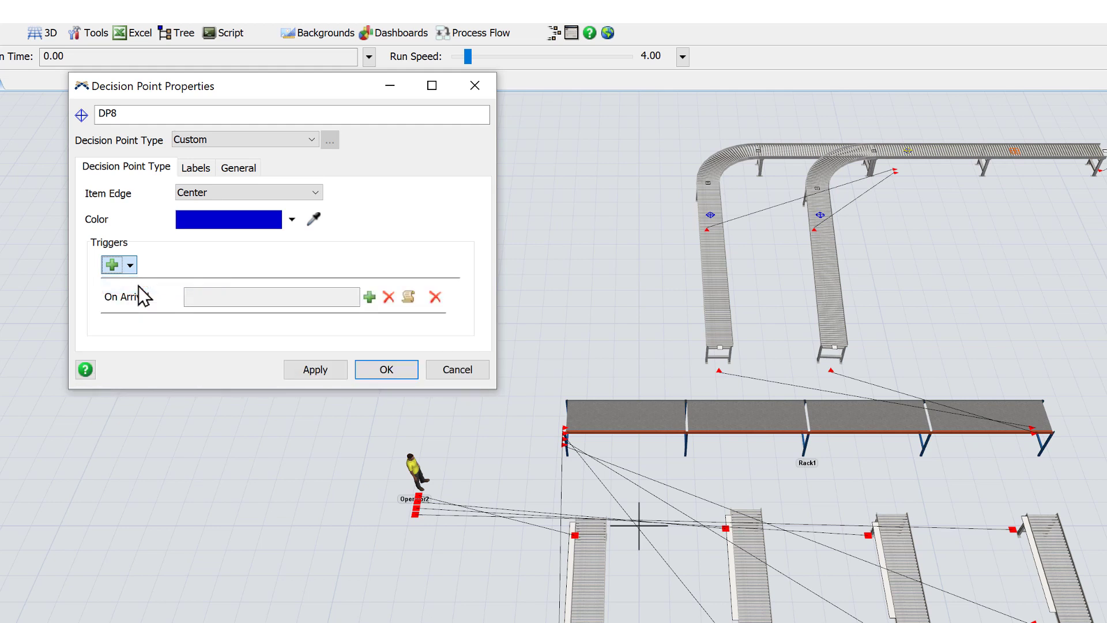
left_click(370, 297)
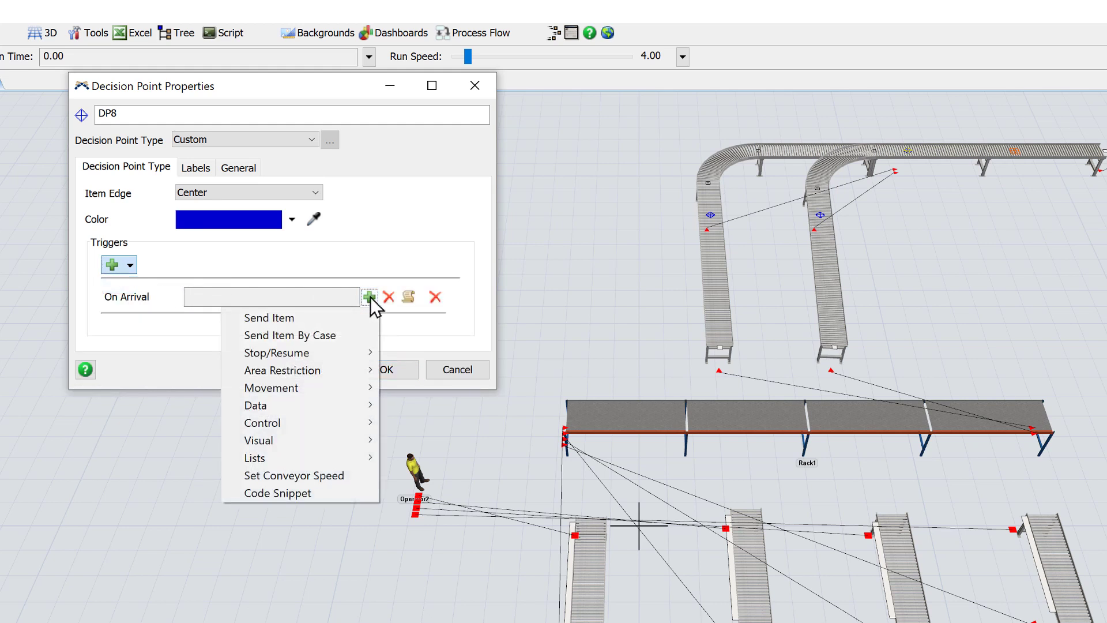
mouse_move(368, 373)
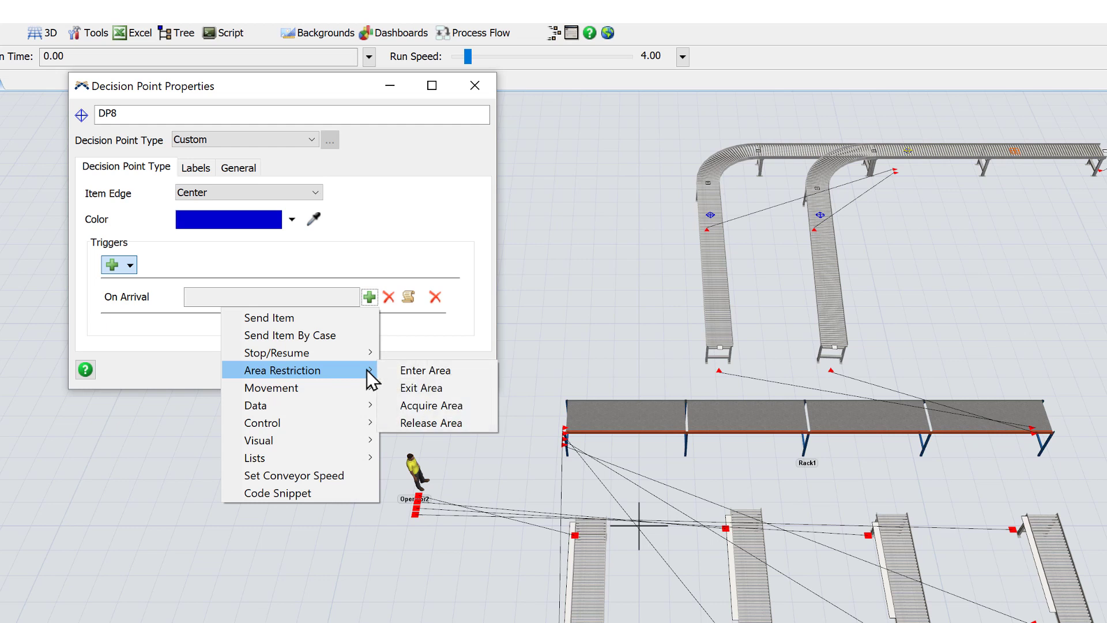
left_click(409, 389)
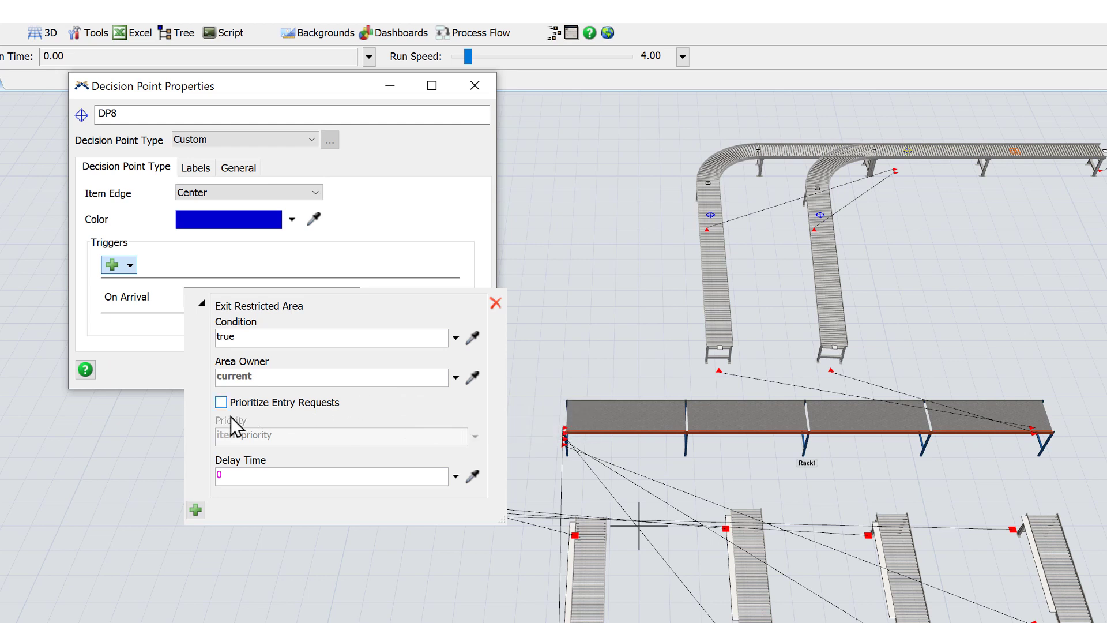
left_click(163, 429)
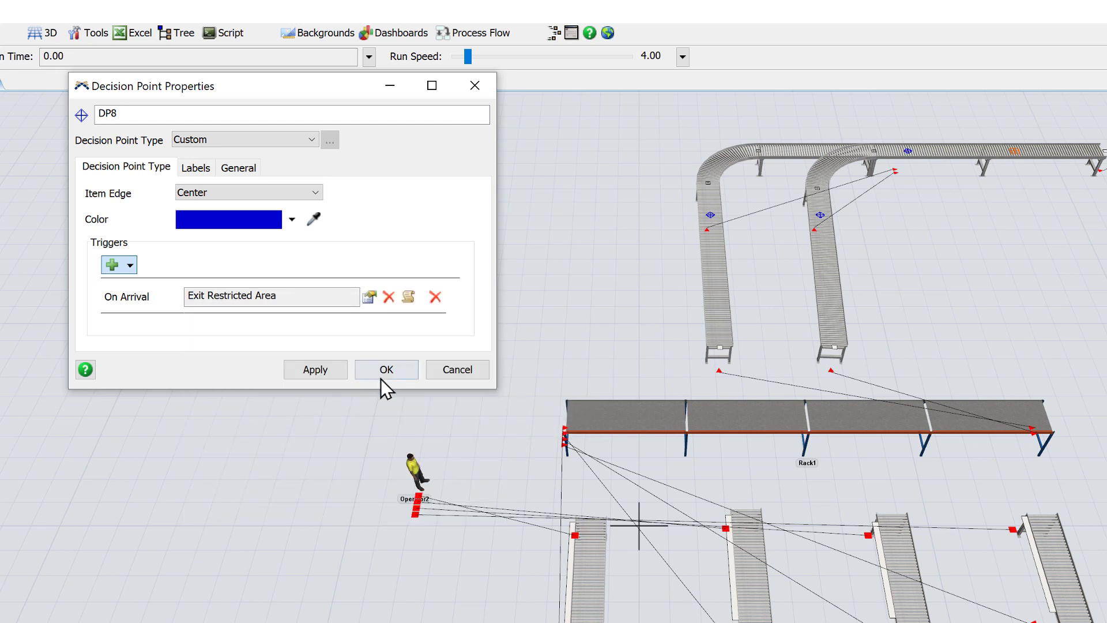
left_click(396, 376)
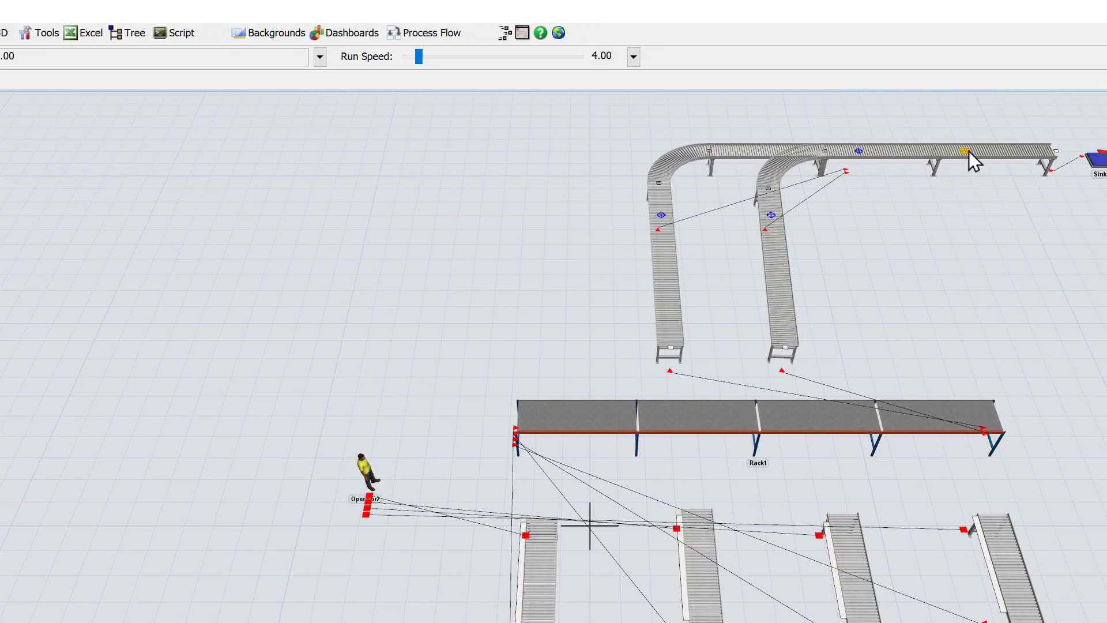
Check the process time of Station1 on the outbound conveyor and accept the station's properties.
double_click(968, 151)
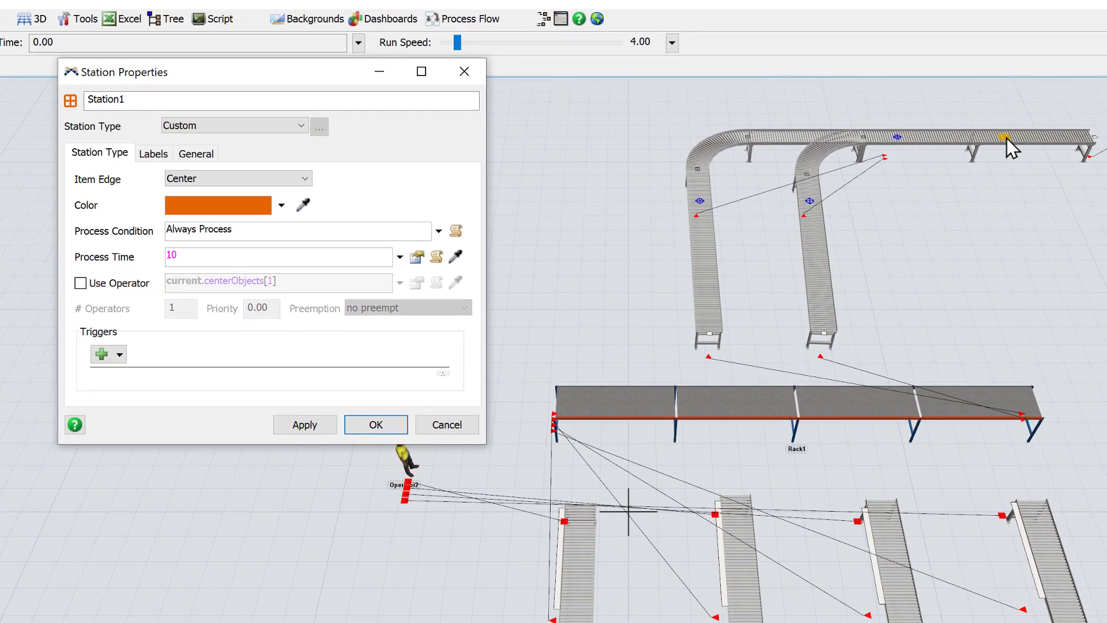
left_click_drag(185, 254, 162, 255)
left_click(375, 426)
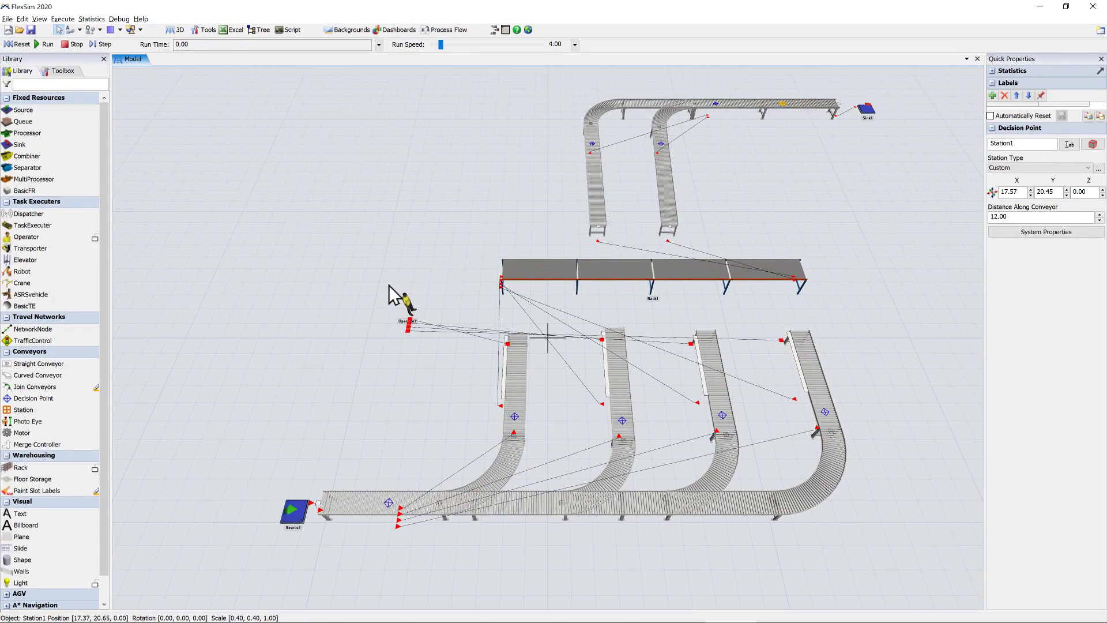
left_click(391, 294)
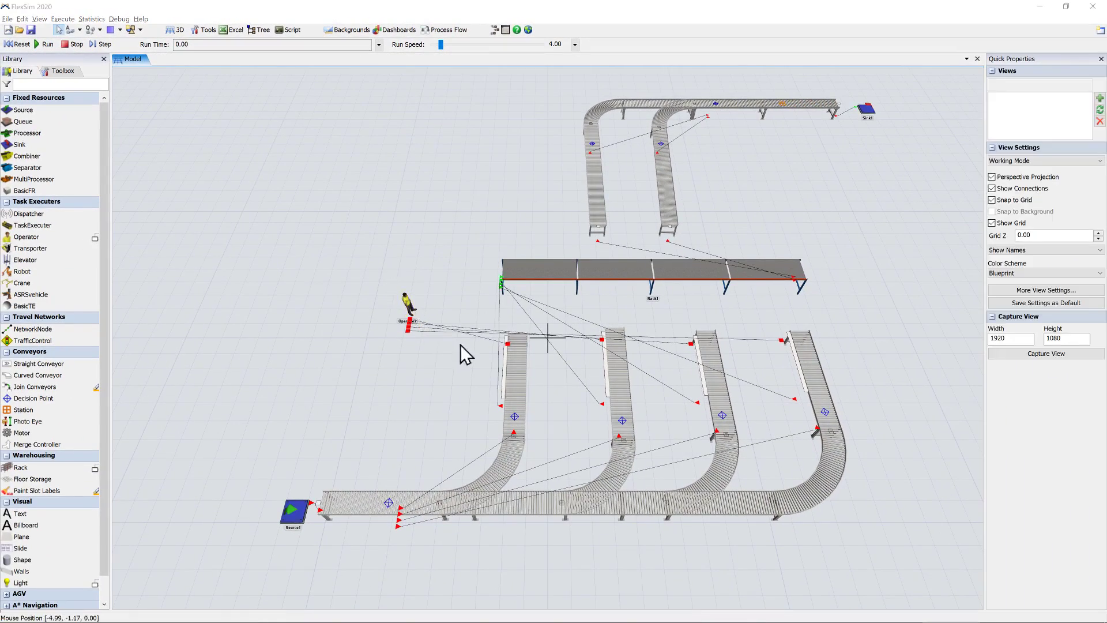
Create a new exit transfer type with Use Transport enabled for the first branch conveyor's exit transfer and accept both property sets.
double_click(504, 368)
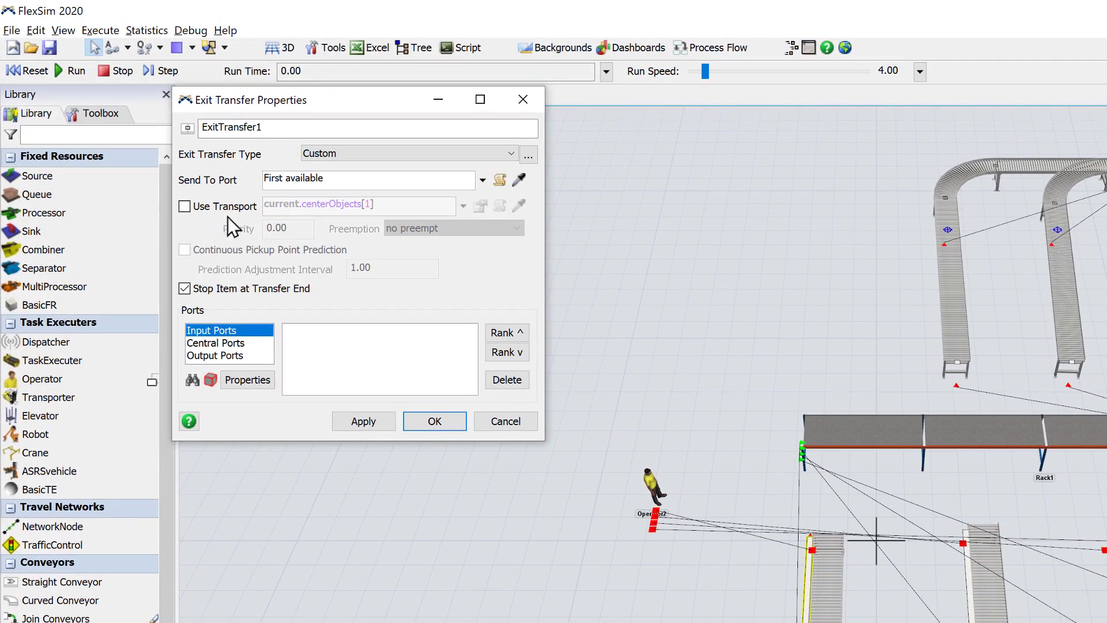
left_click(511, 154)
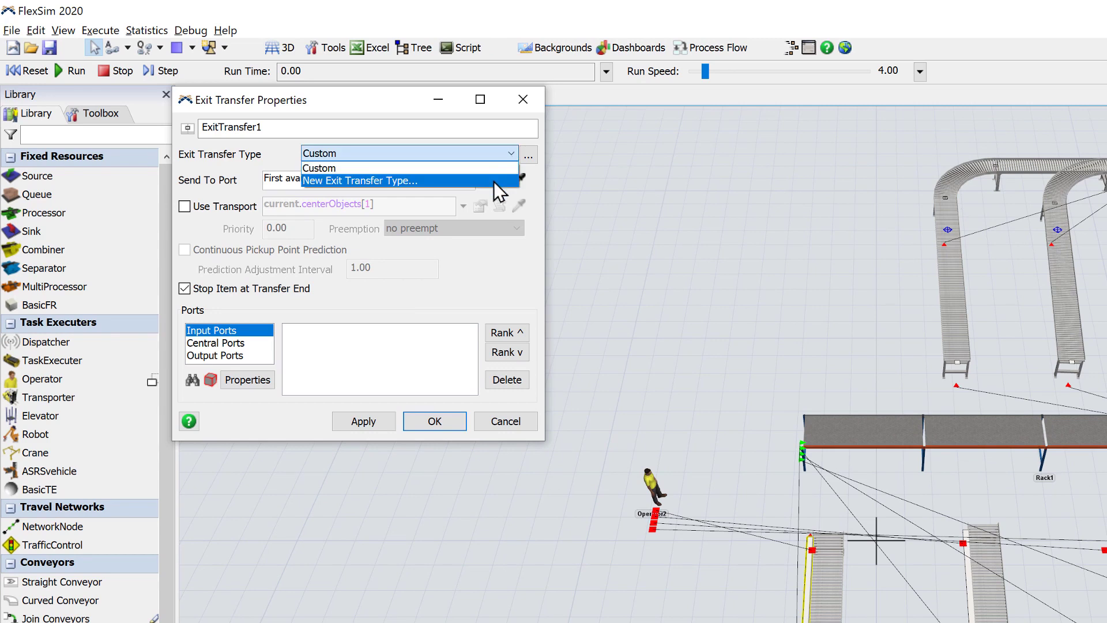
left_click(494, 181)
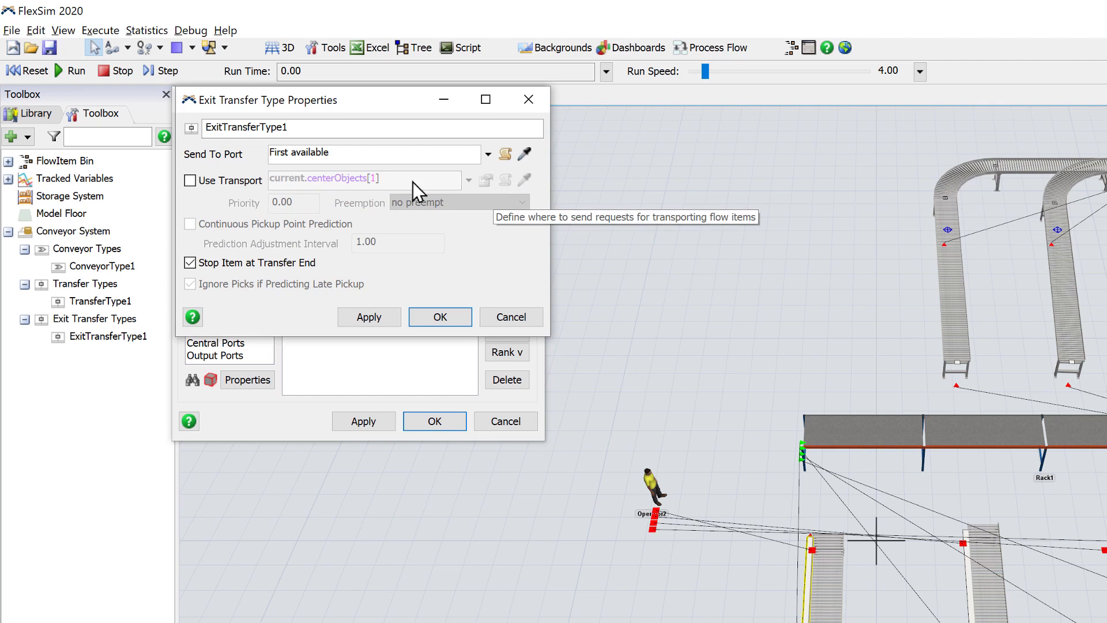
left_click(191, 180)
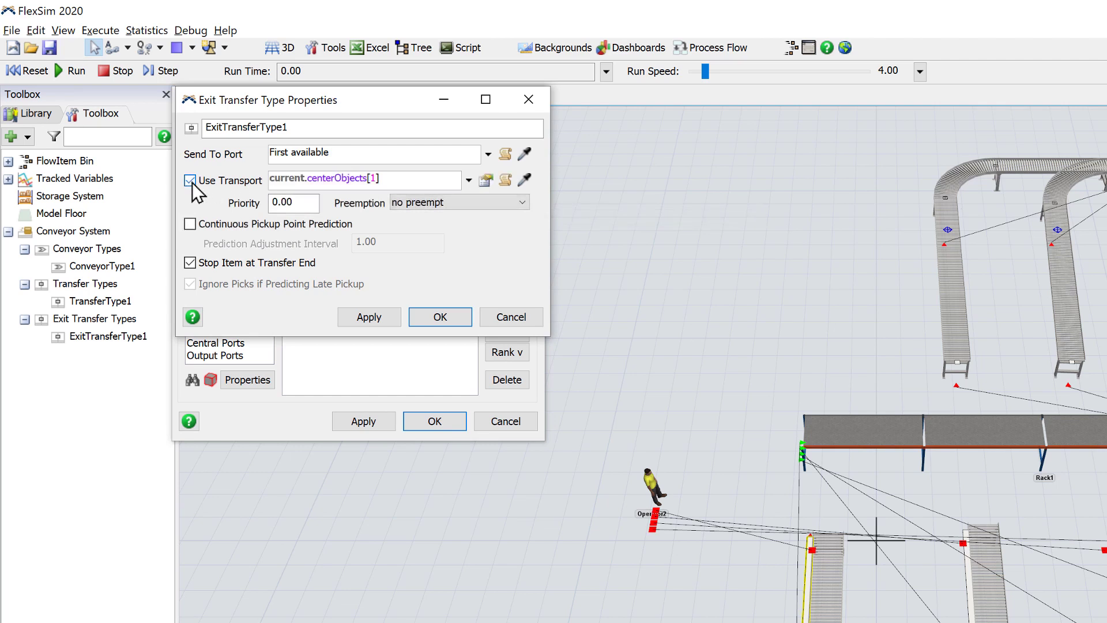
left_click(374, 319)
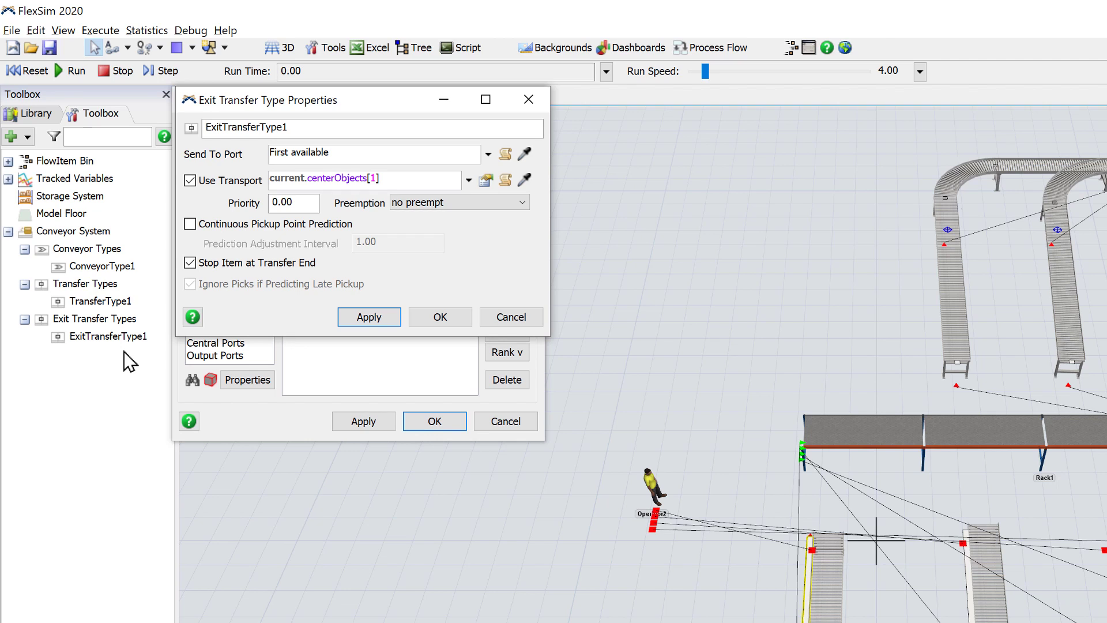
left_click(453, 316)
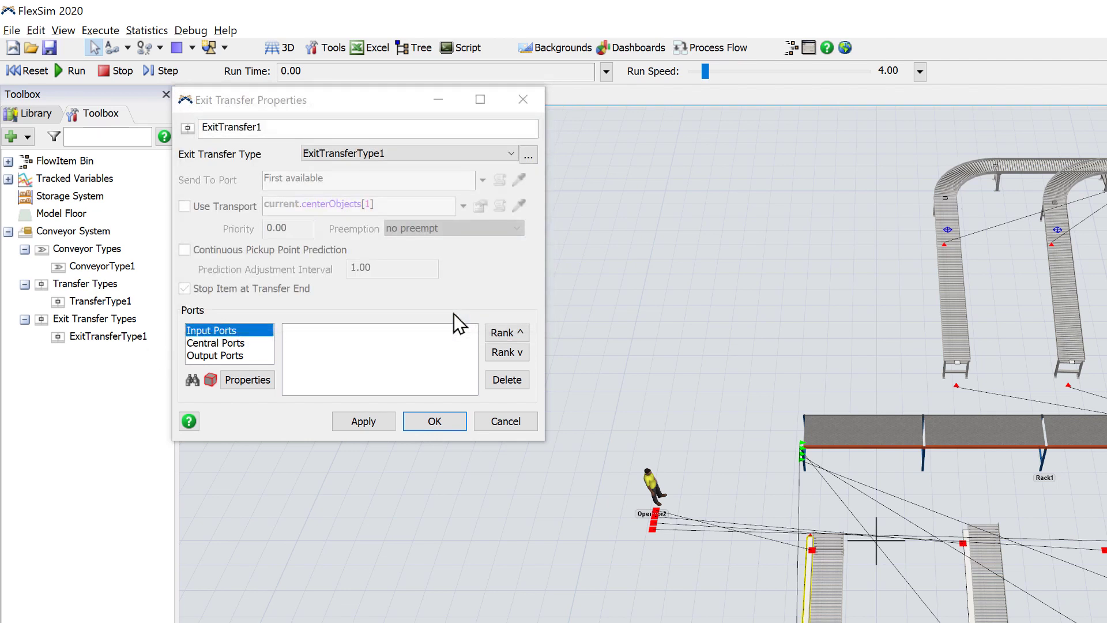
left_click(435, 422)
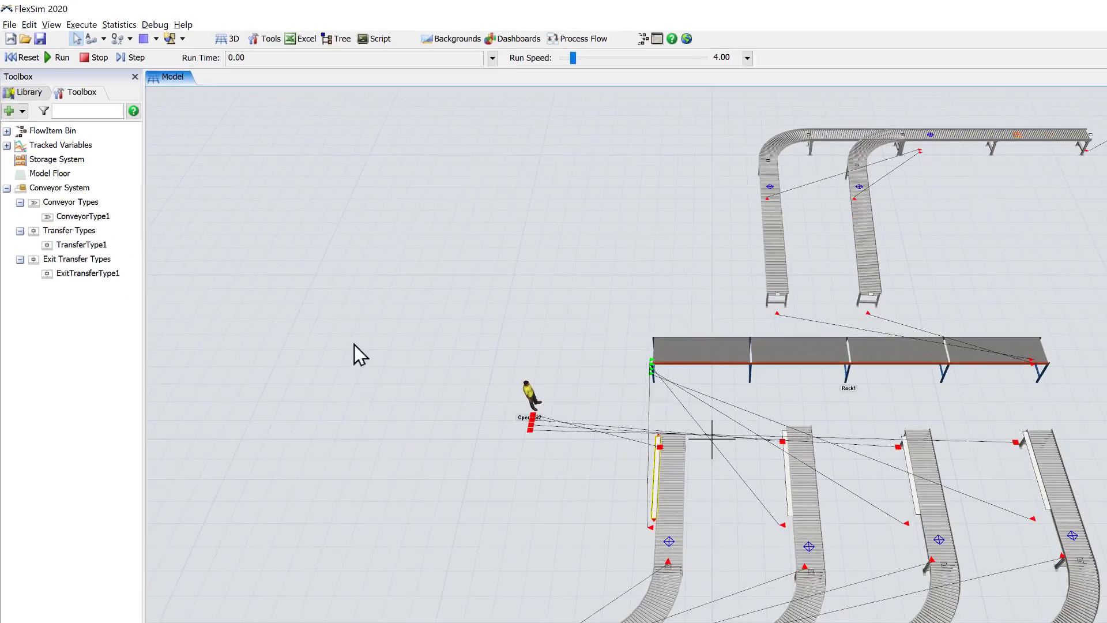
Assign ExitTransferType1 to the exit transfers of the second, third and fourth branch conveyors.
left_click(791, 488)
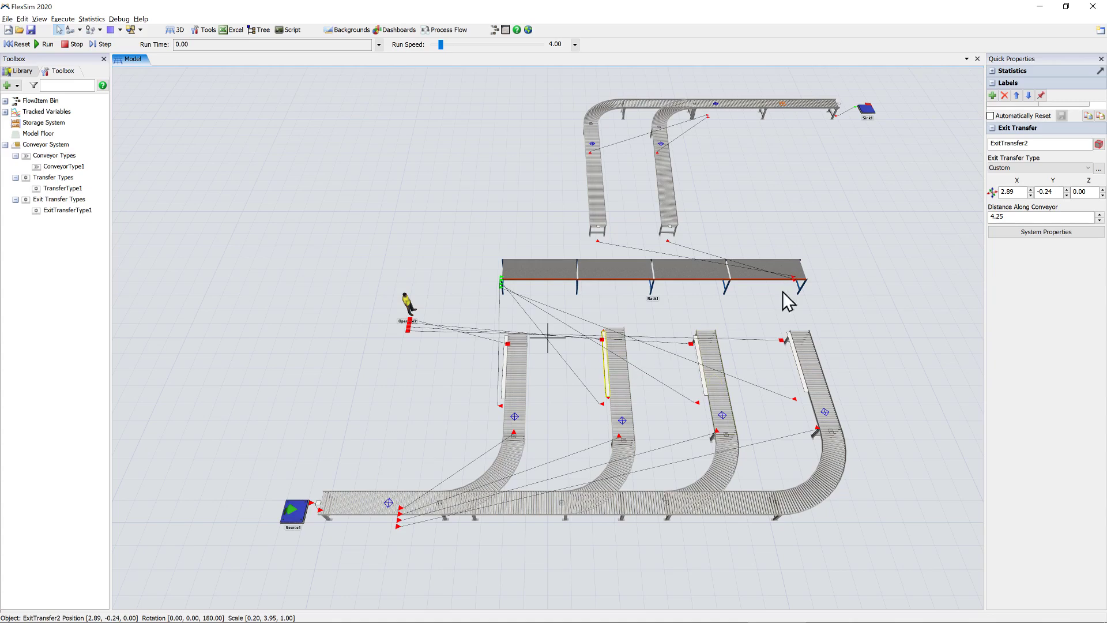
left_click(1078, 167)
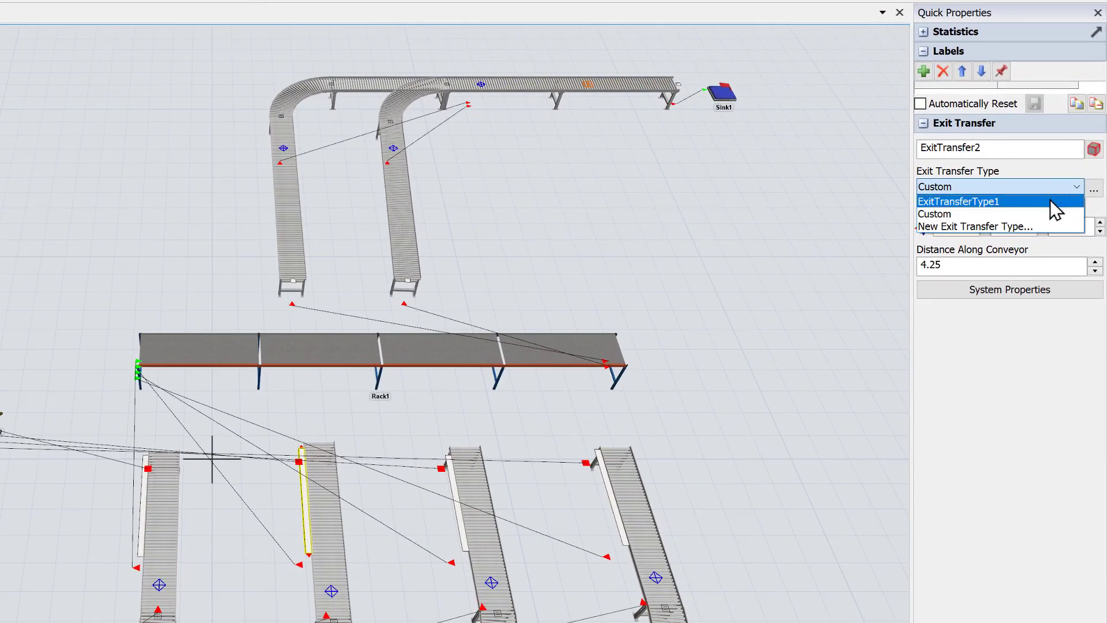
left_click(1056, 202)
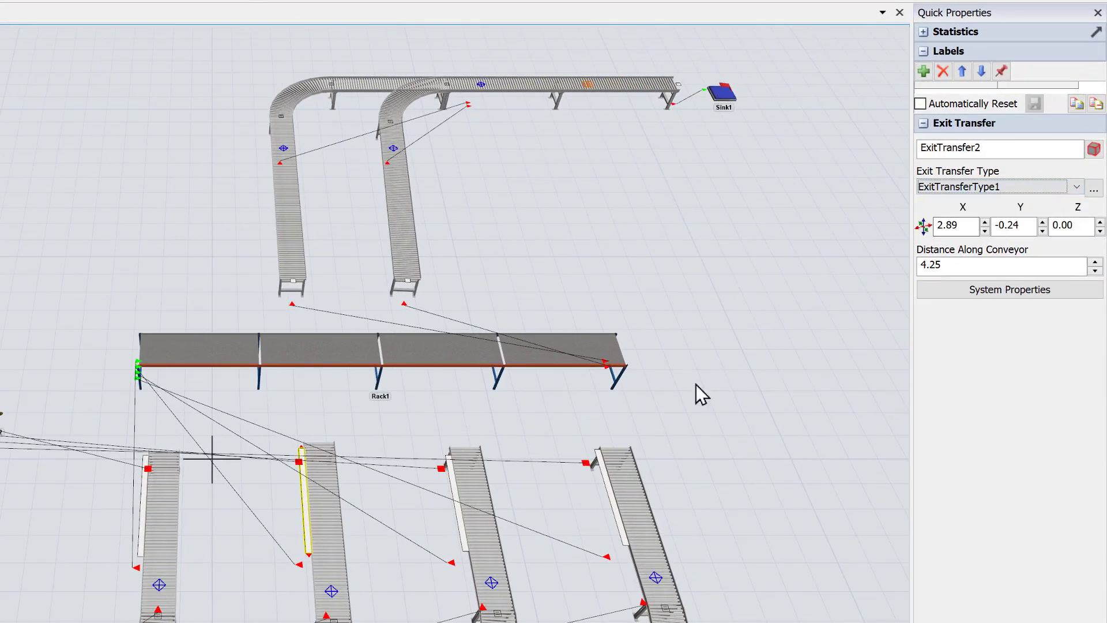
left_click(458, 489)
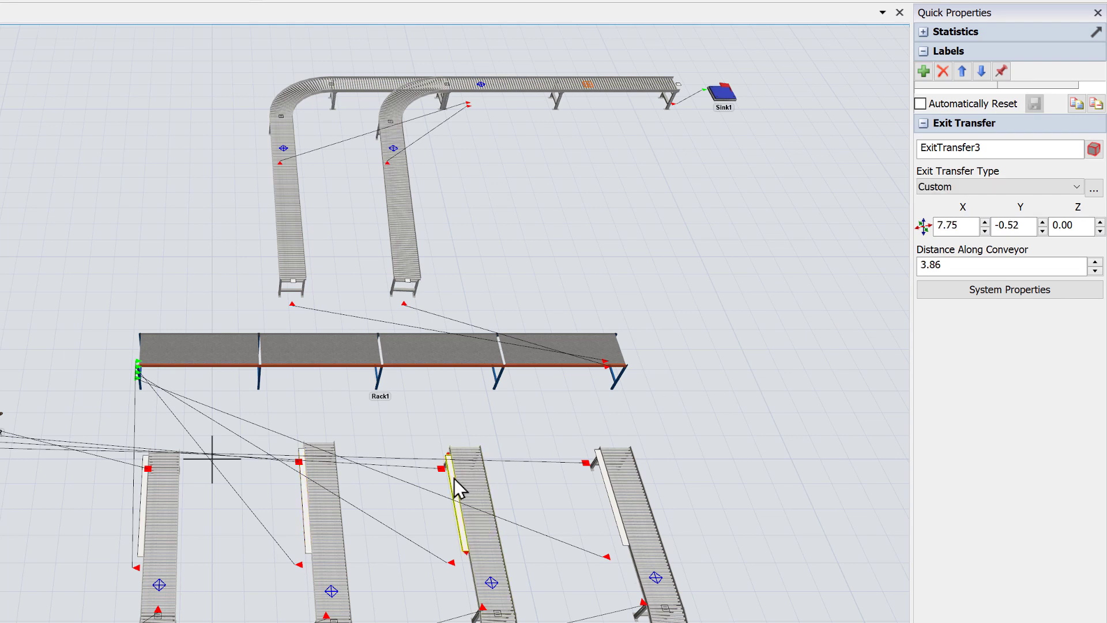
left_click(1034, 187)
left_click(1020, 201)
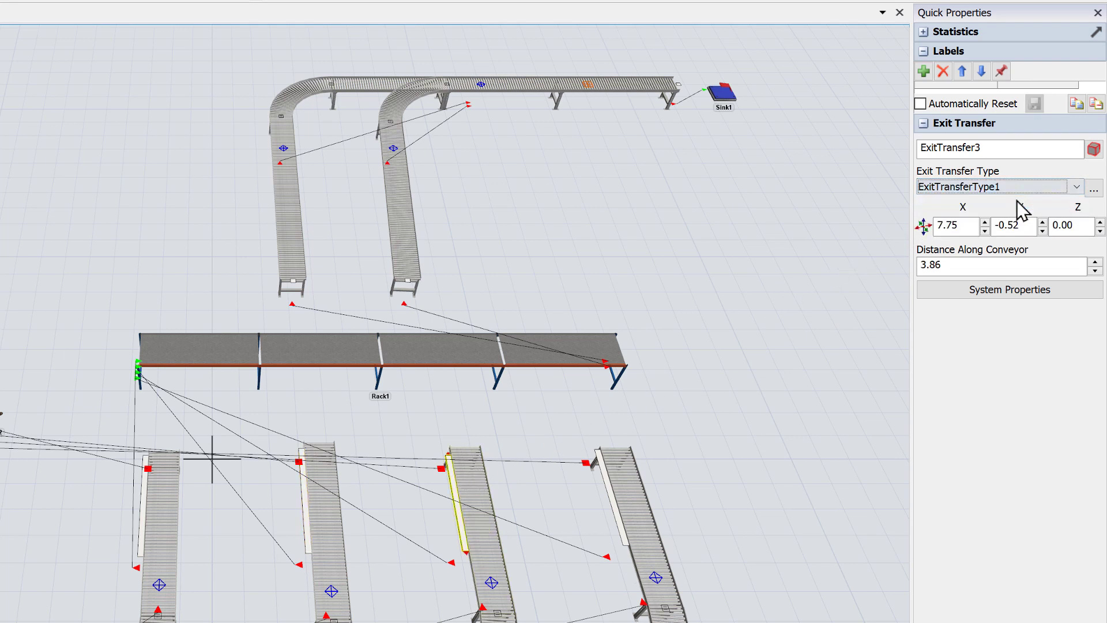
left_click(619, 513)
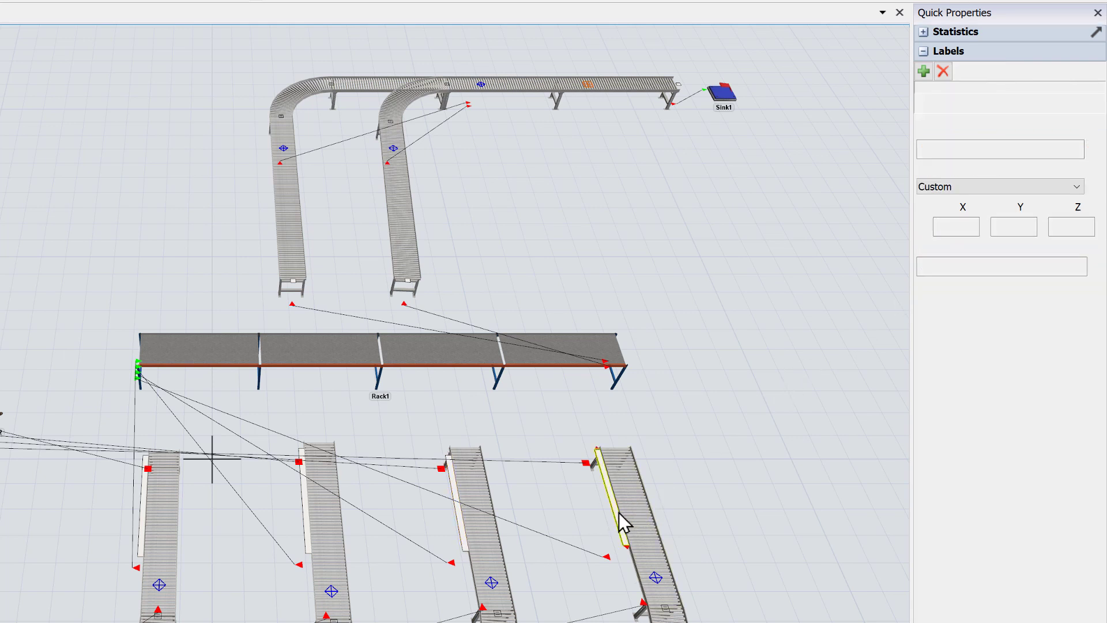
left_click(1056, 187)
left_click(1030, 202)
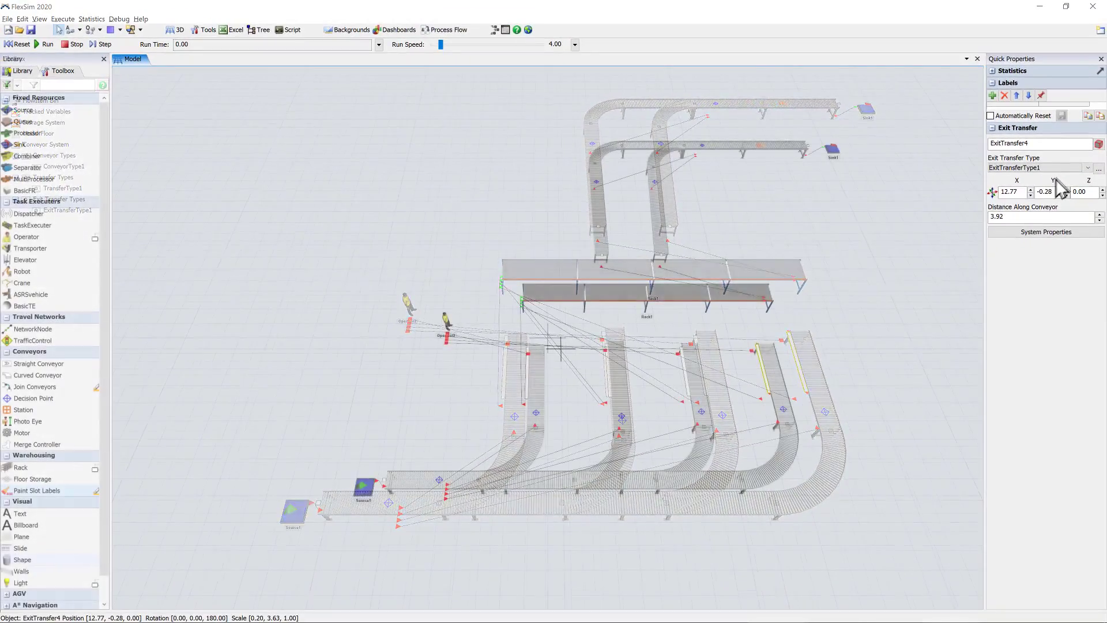
left_click(905, 247)
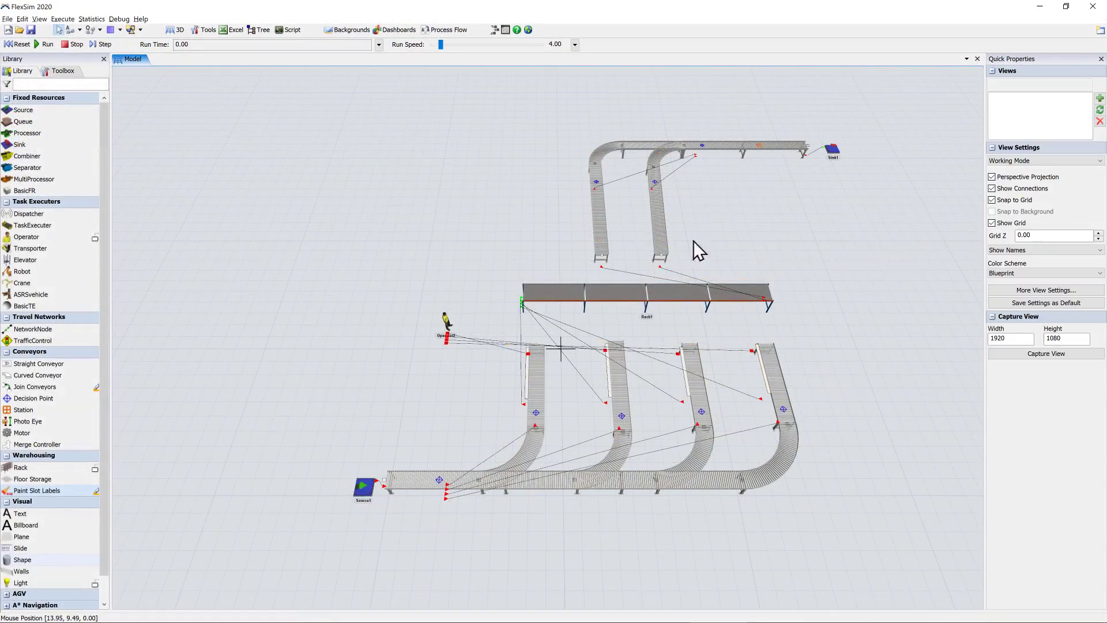
Reset the model and run the simulation.
left_click(13, 45)
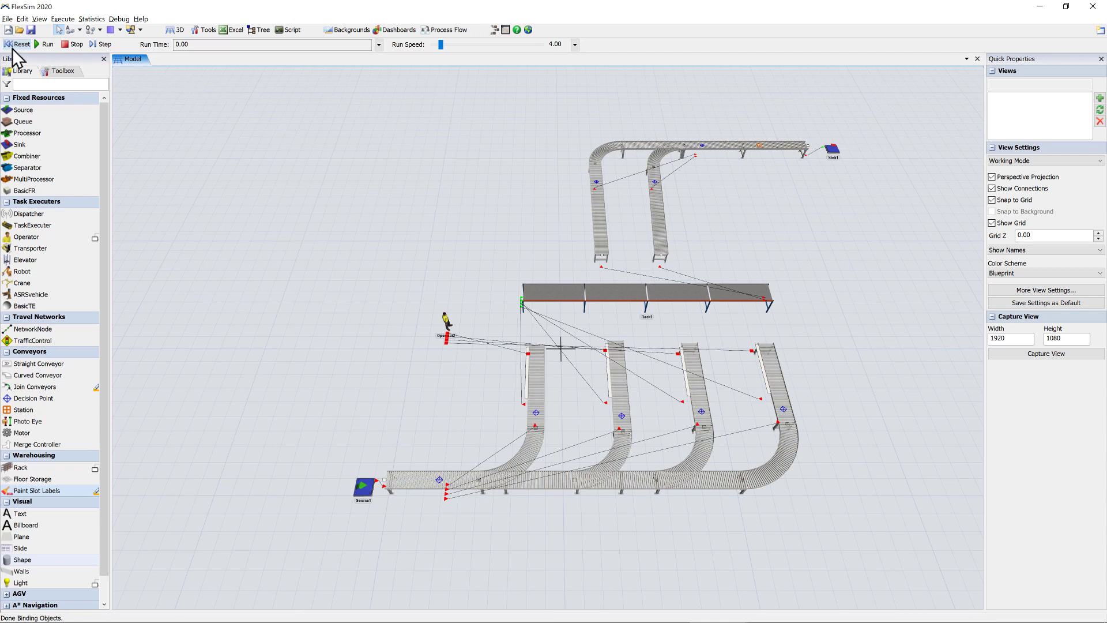
left_click(42, 45)
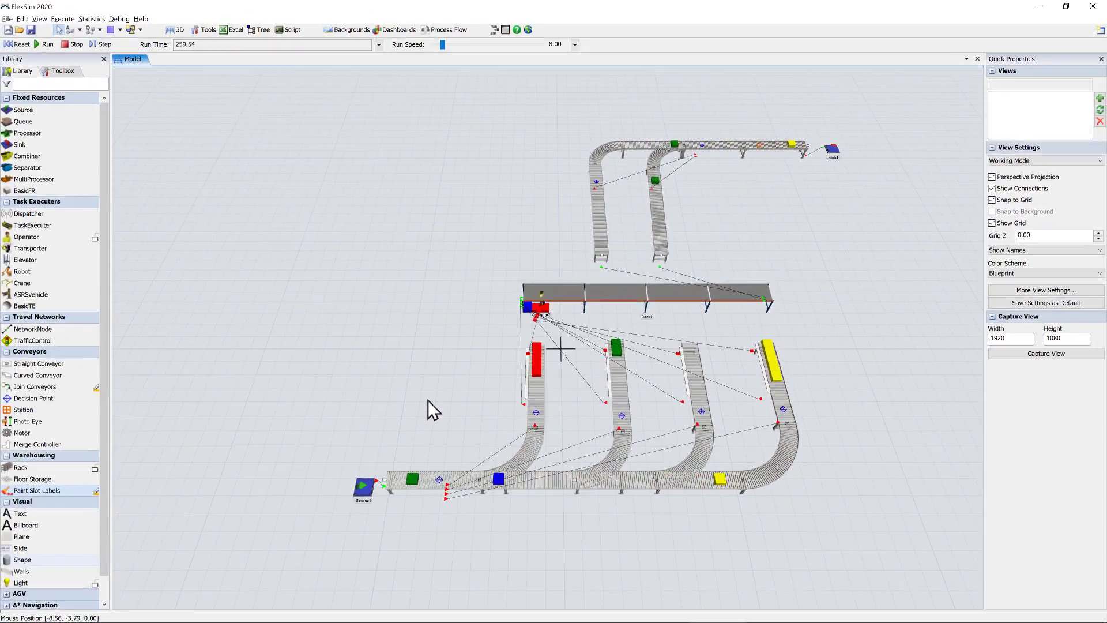
Reset the model, set the rack's slot assignment strategy to Matching Labels and accept its properties.
left_click(18, 44)
double_click(580, 292)
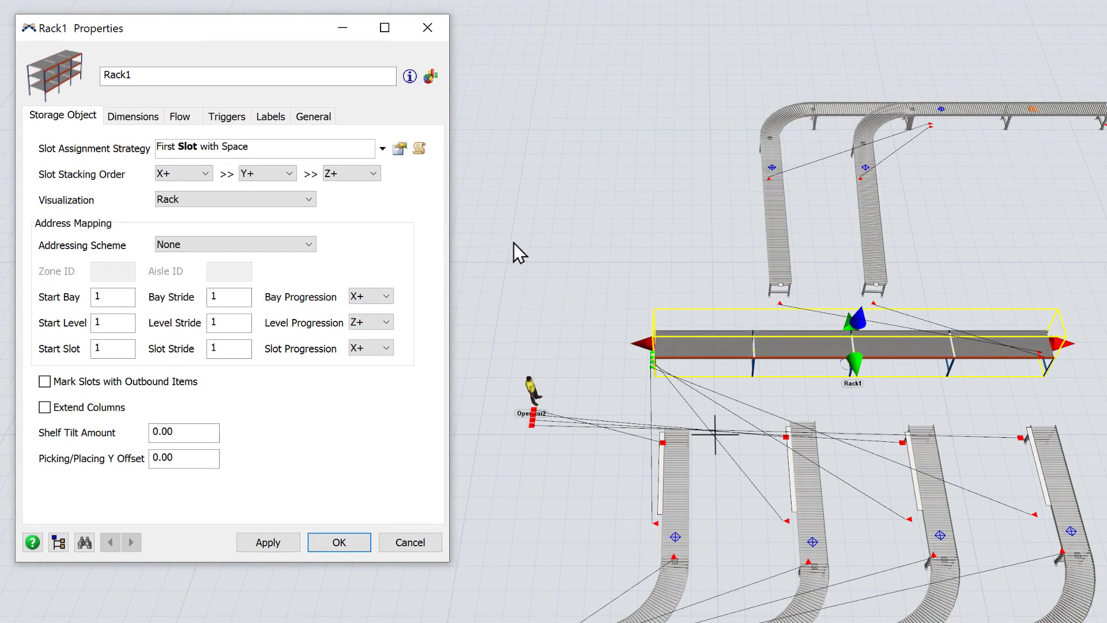
left_click(383, 150)
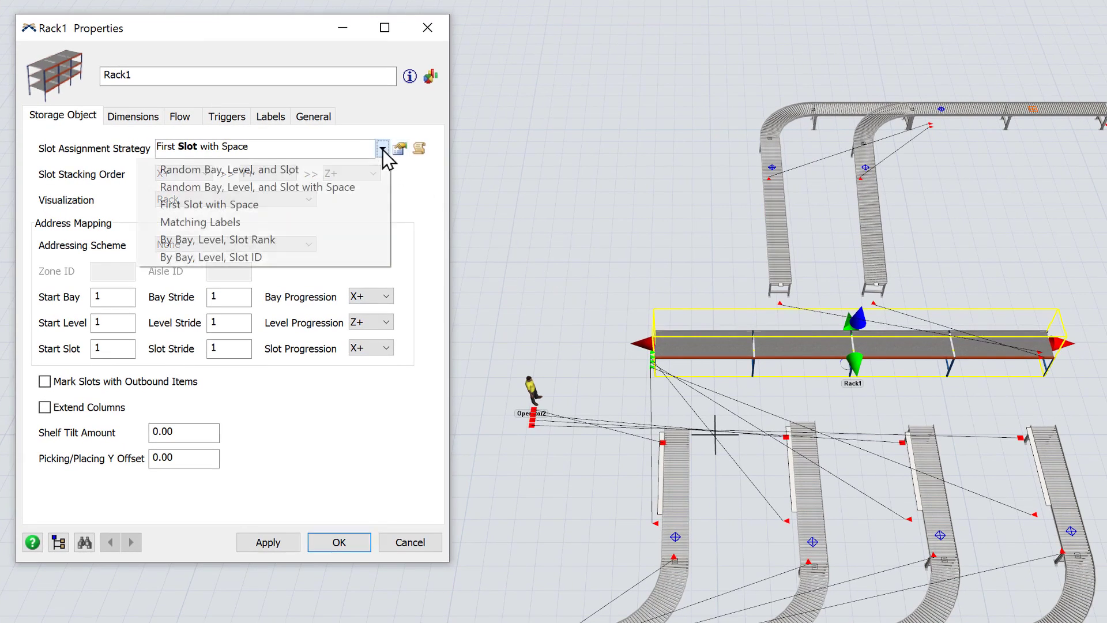
left_click(362, 222)
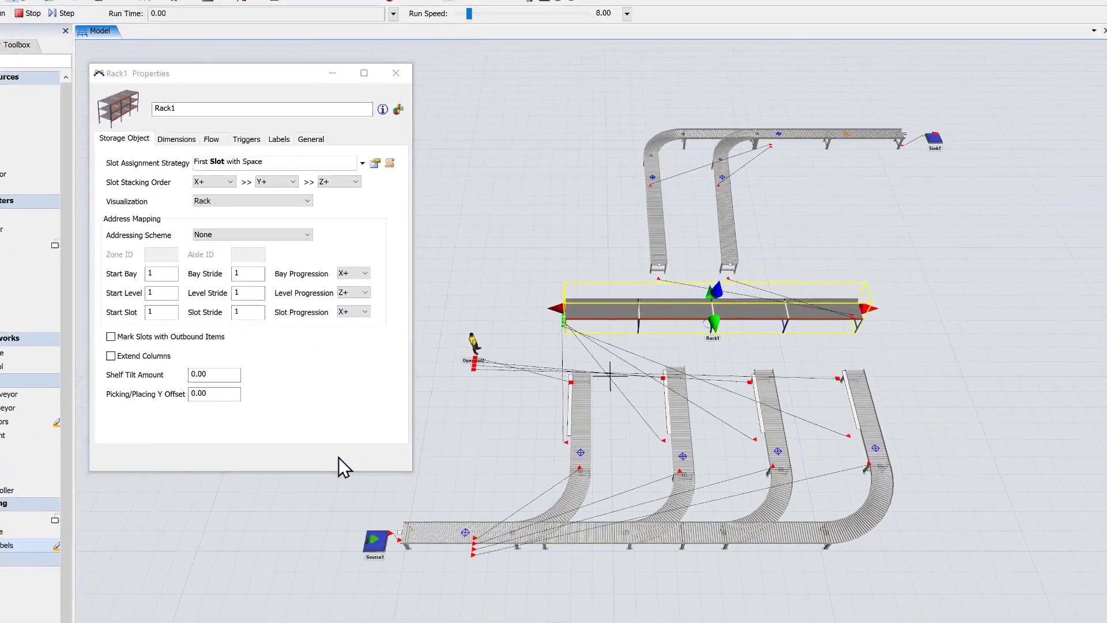
left_click(346, 541)
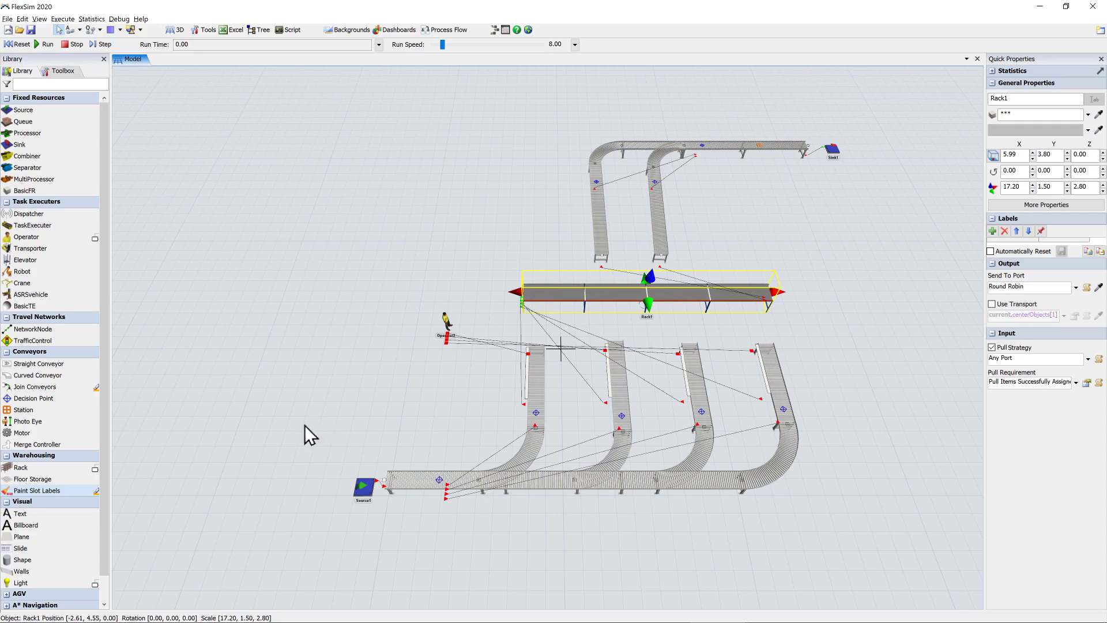
Paint the slots of the rack's first bay with the label Type at value 1 using Paint Slot Labels.
left_click(74, 491)
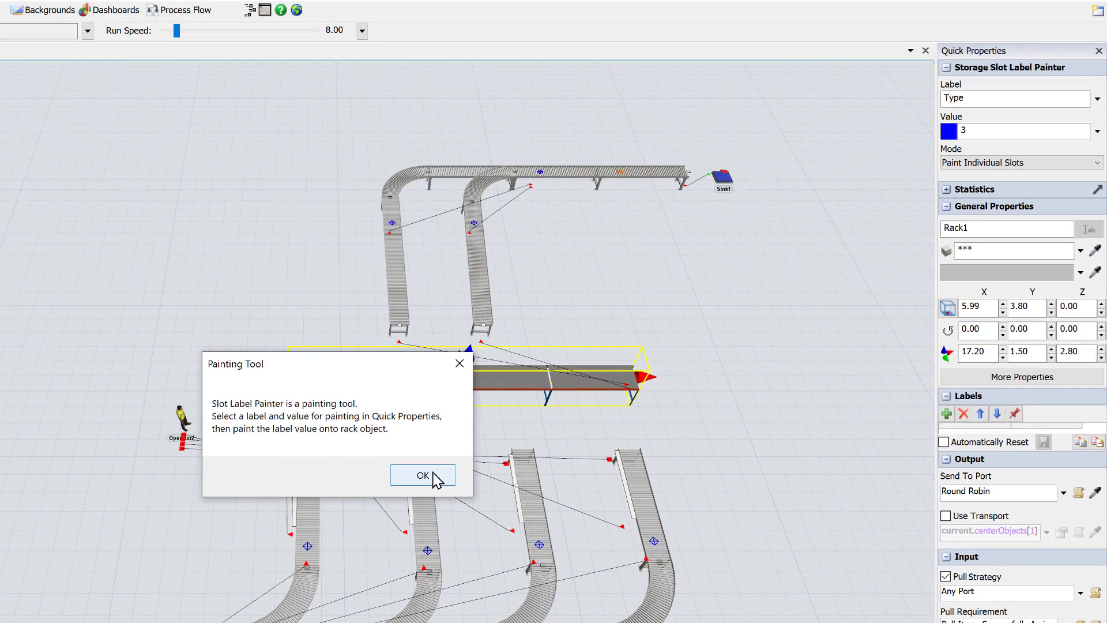
left_click(700, 415)
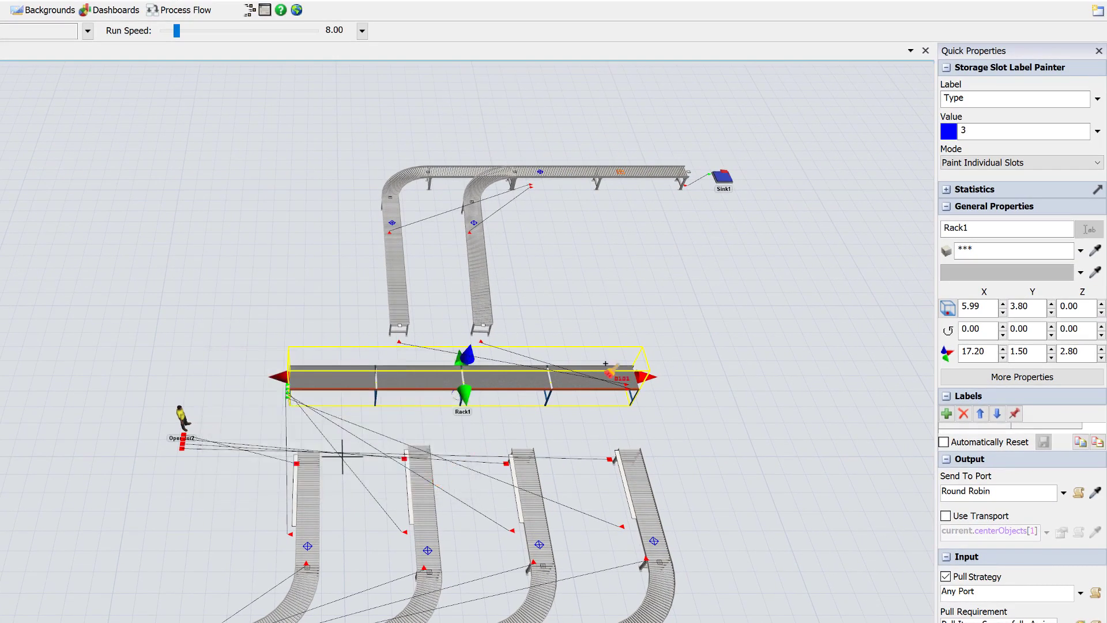
left_click(962, 132)
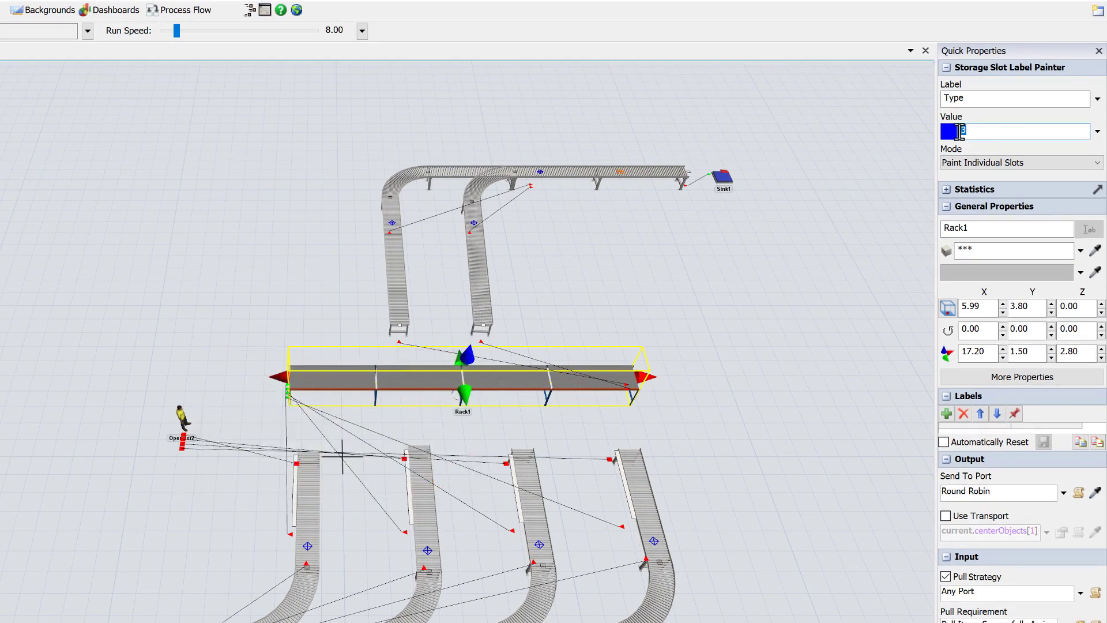
key("Return")
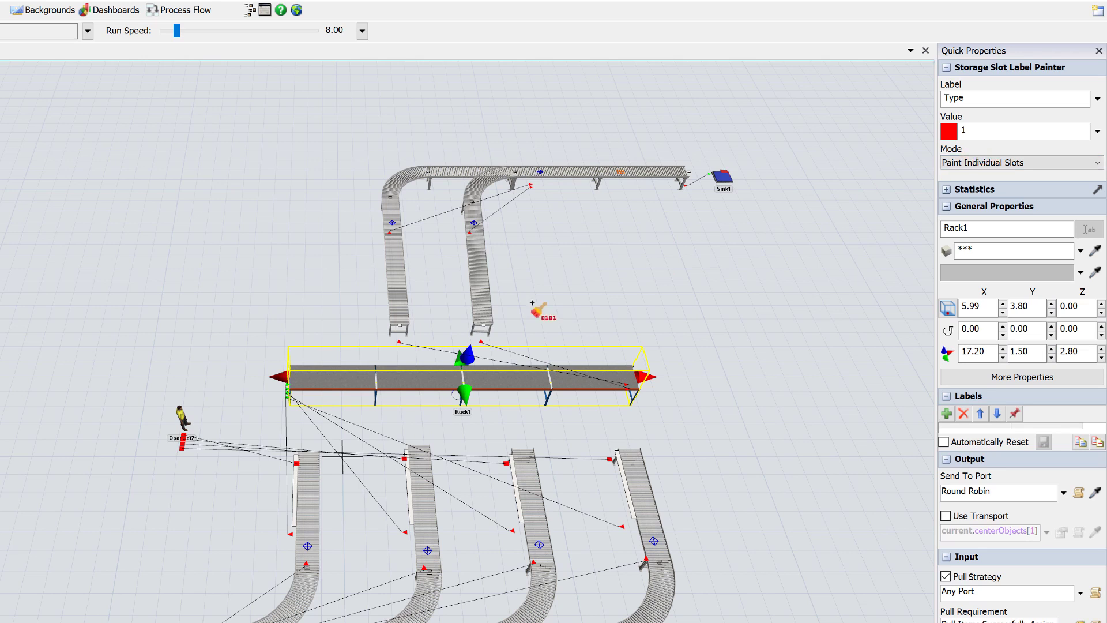
mouse_move(323, 376)
left_mouse_down()
mouse_move(347, 397)
mouse_move(359, 384)
left_mouse_up()
Paint the rack's second bay with Type value 2 and its third bay with Type value 3.
left_click_drag(981, 129, 939, 128)
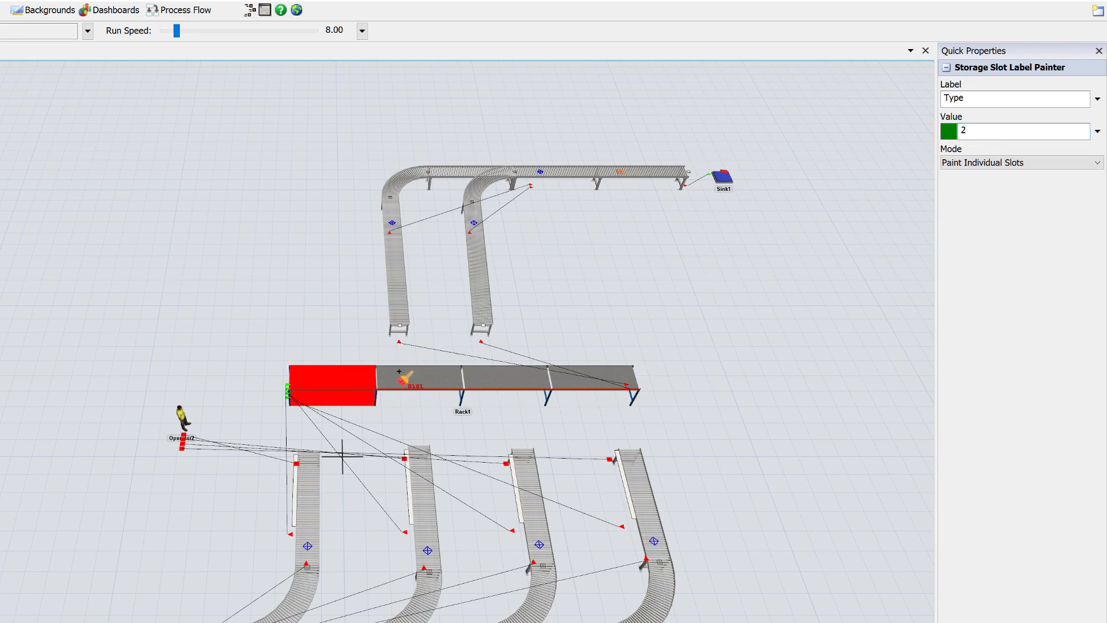
mouse_move(399, 372)
left_mouse_down()
mouse_move(432, 399)
mouse_move(407, 401)
left_mouse_up()
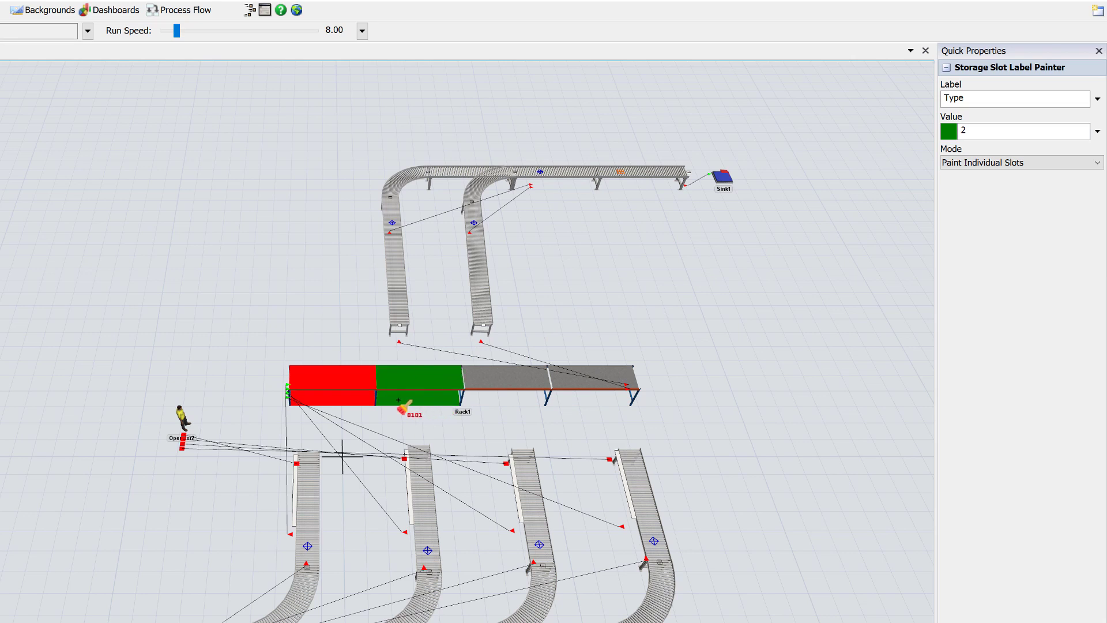
left_click_drag(986, 130, 956, 129)
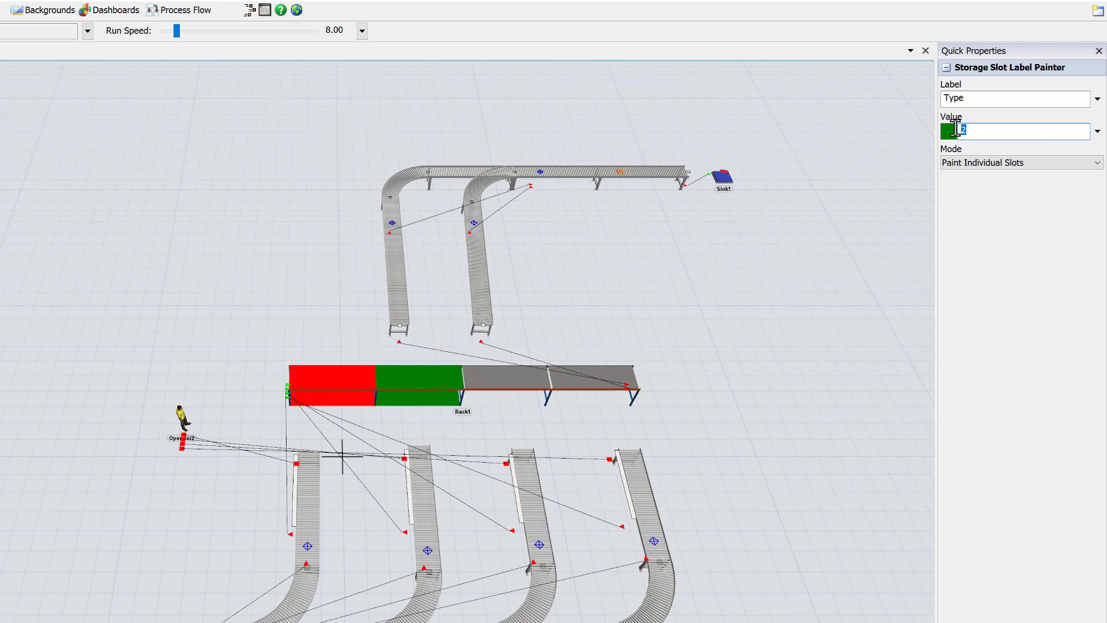
left_click(913, 164)
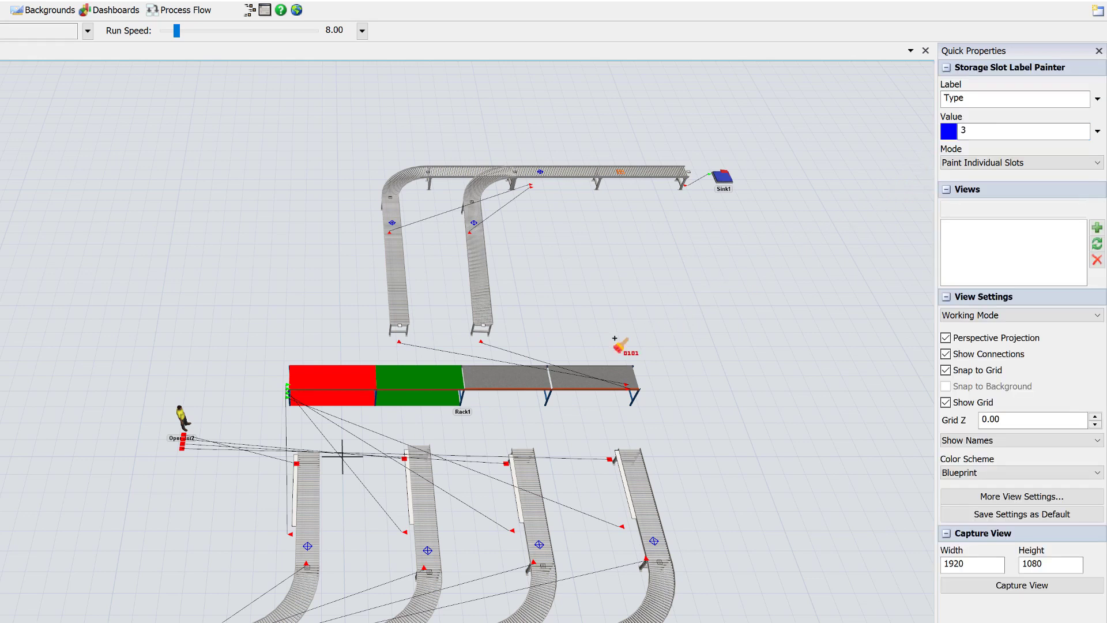
mouse_move(490, 375)
left_mouse_down()
mouse_move(515, 397)
mouse_move(491, 399)
left_mouse_up()
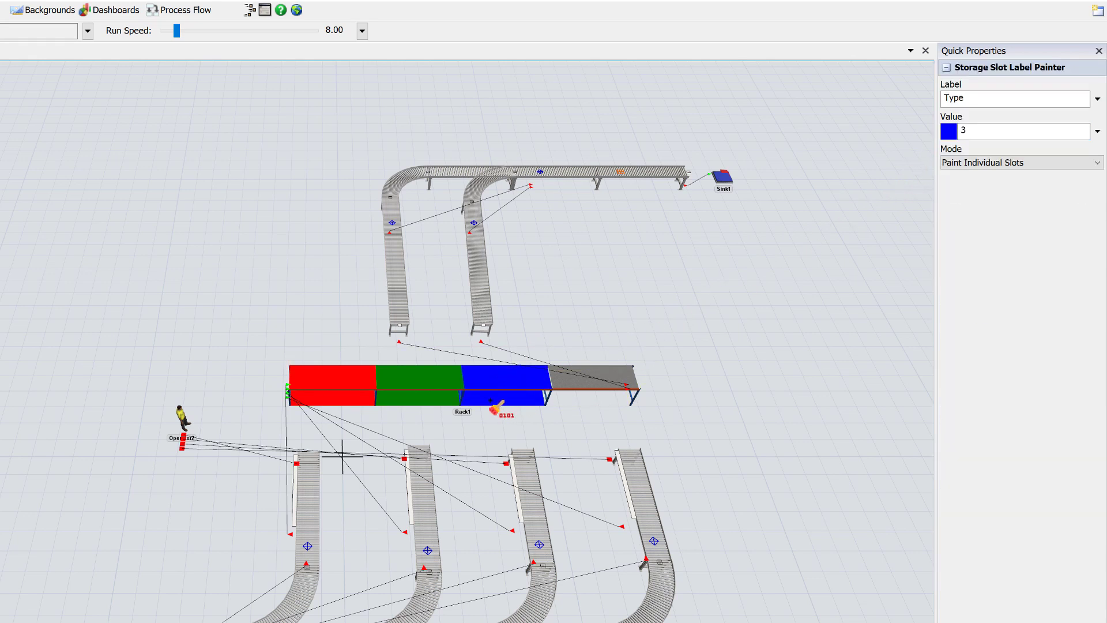
Paint the rack's fourth bay with Type value 4 and leave the slot label painter.
left_click_drag(984, 130, 941, 126)
type("4")
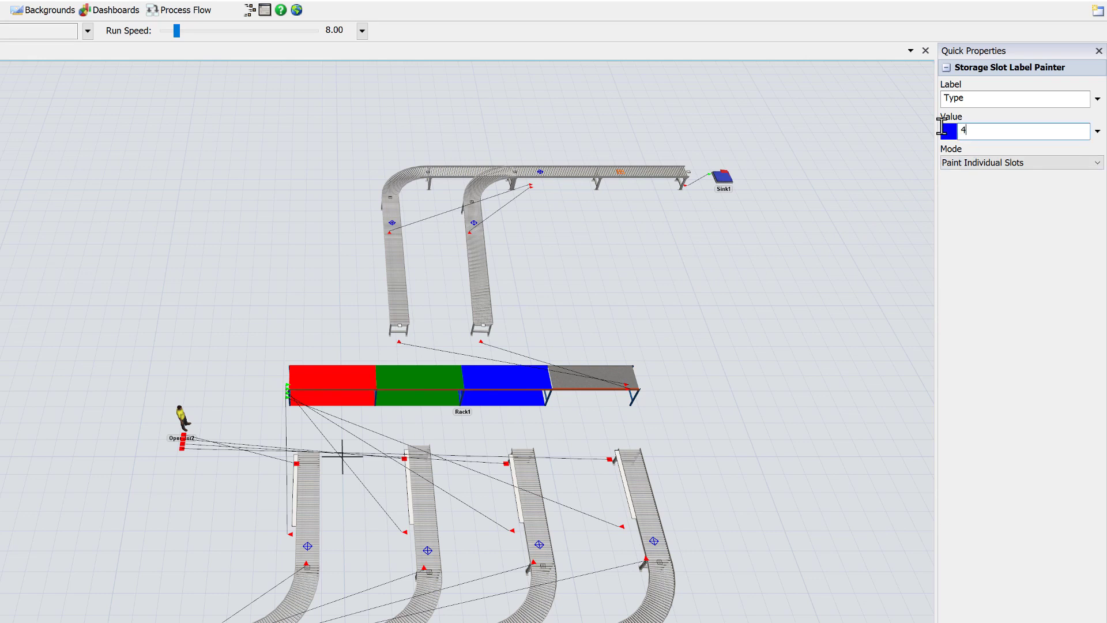
left_click(879, 174)
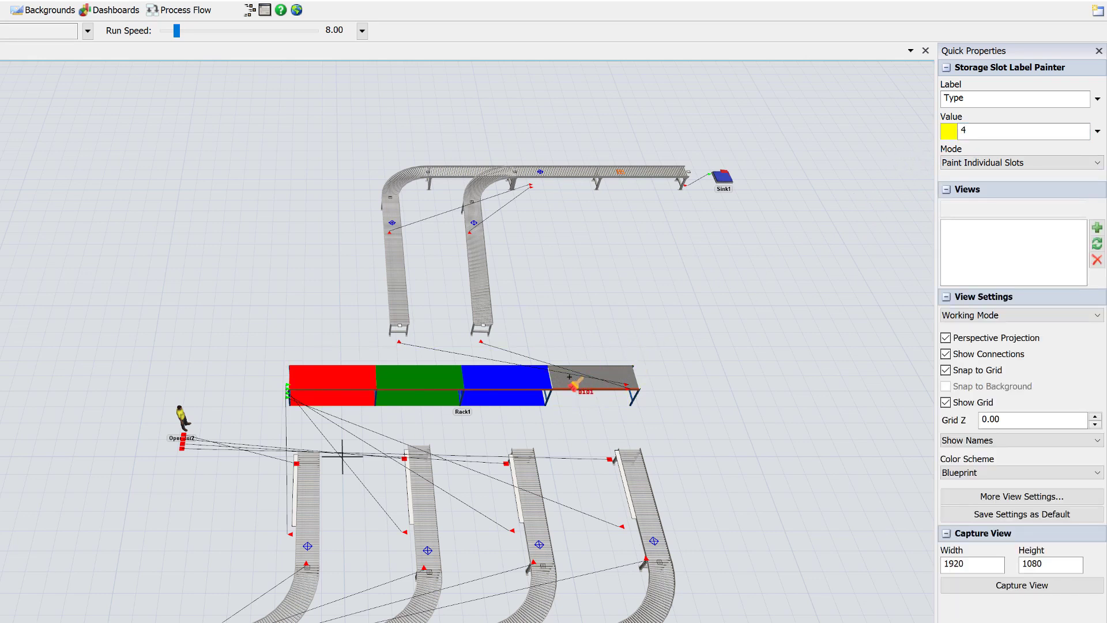
left_click_drag(570, 377, 611, 377)
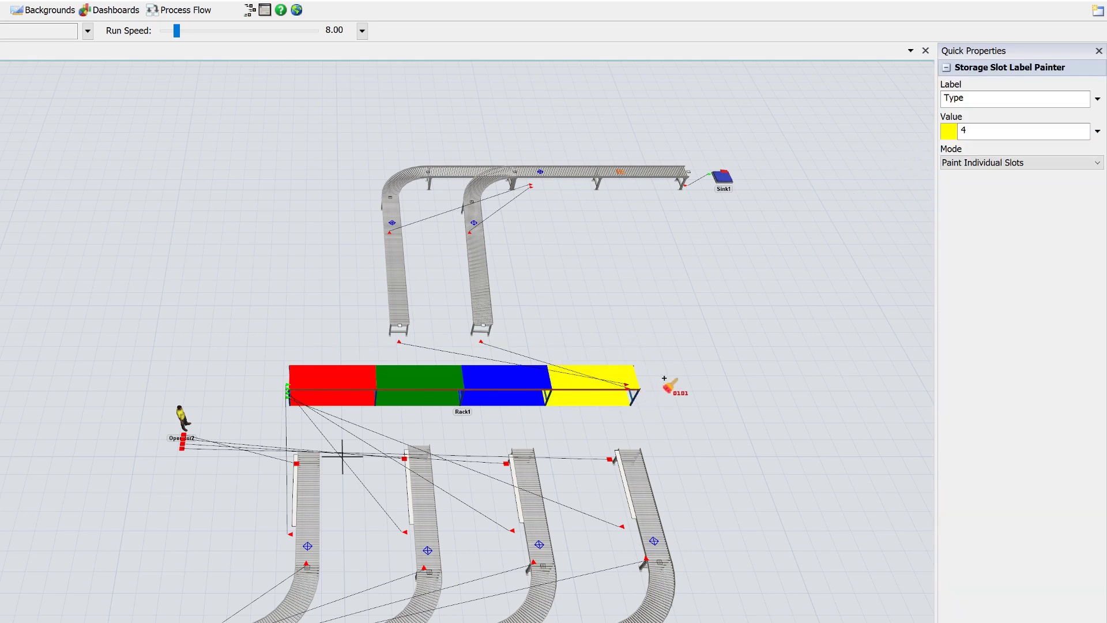
key("Escape")
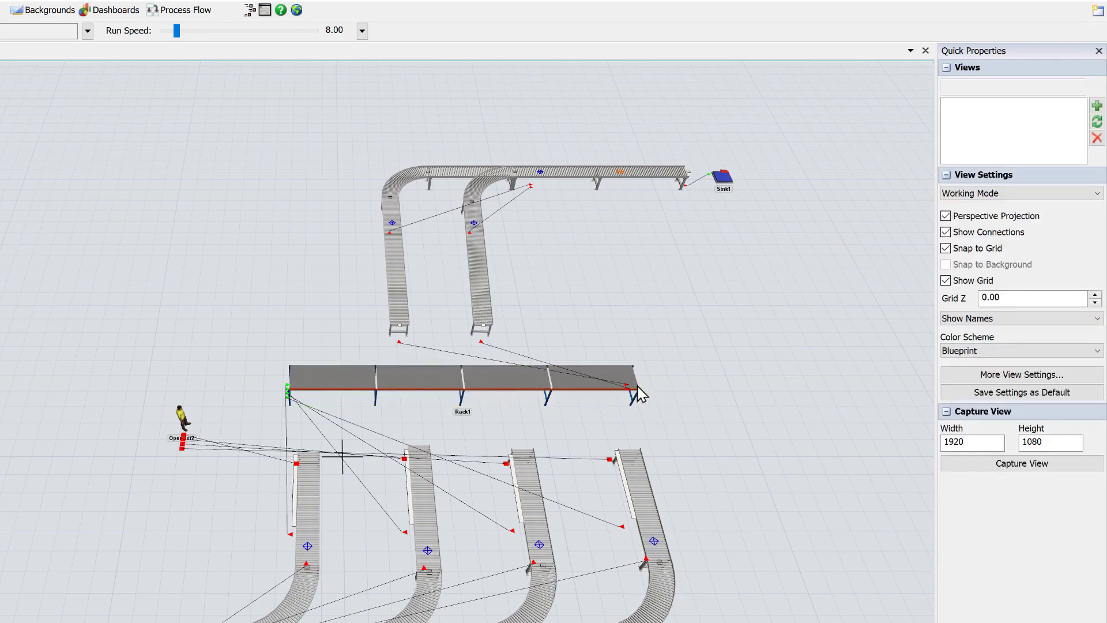
Change the rack's Send To Port to Port By Case on item.Type and add cases 1 to 4.
double_click(421, 378)
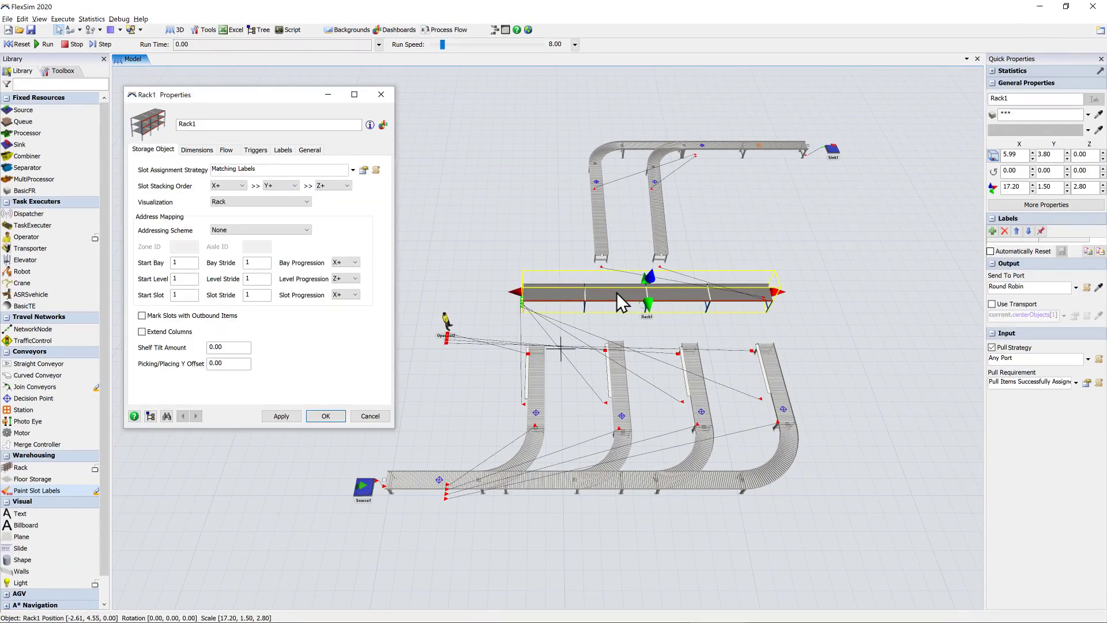
left_click(226, 151)
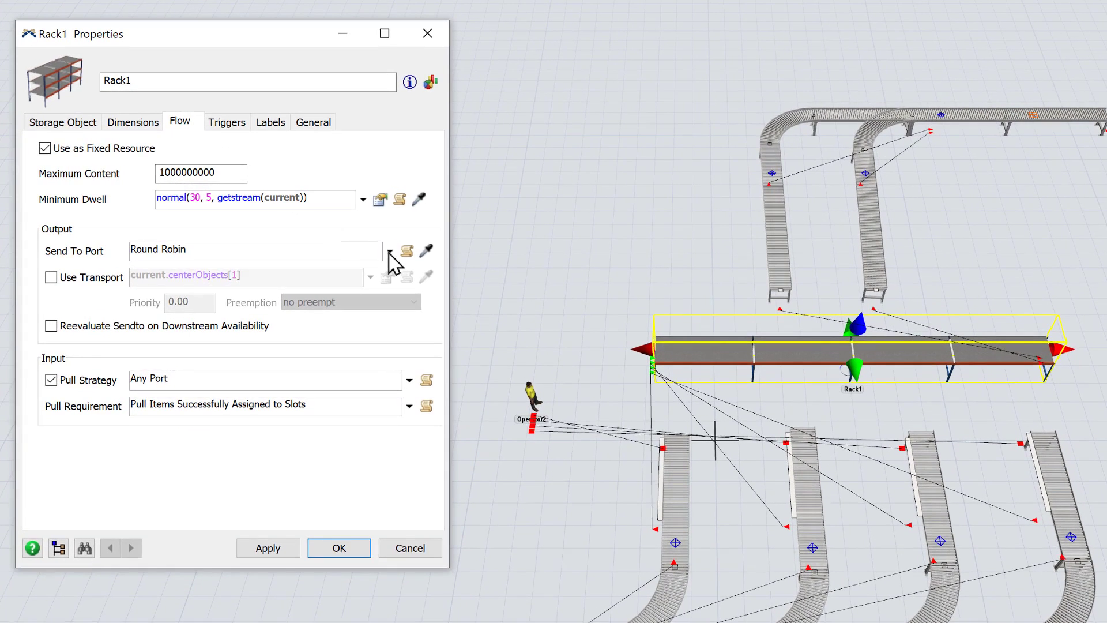
left_click(389, 253)
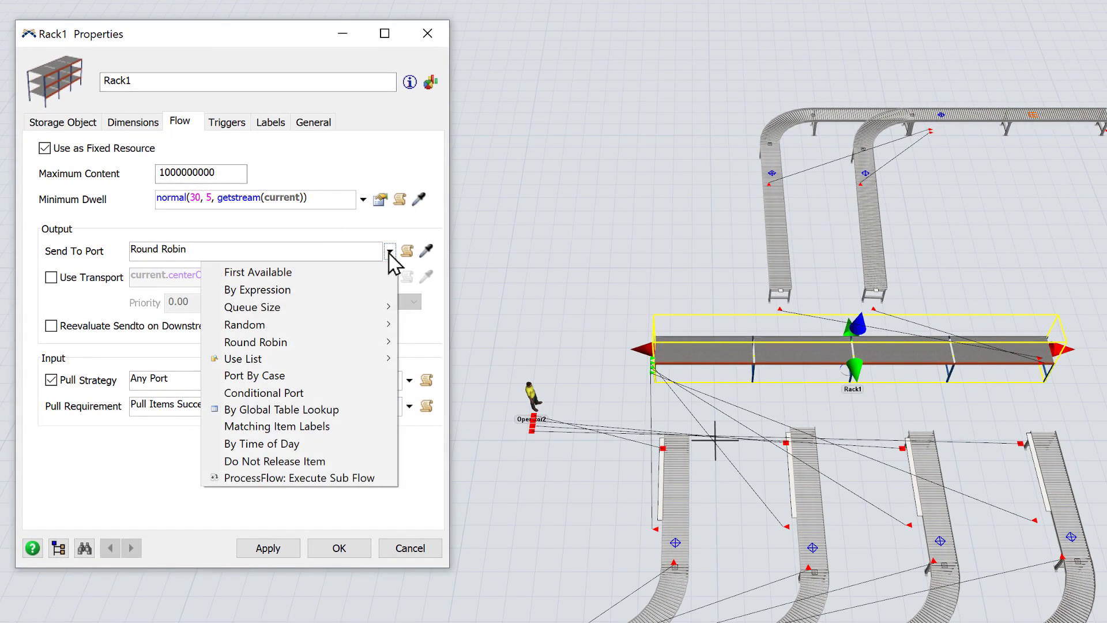
left_click(385, 375)
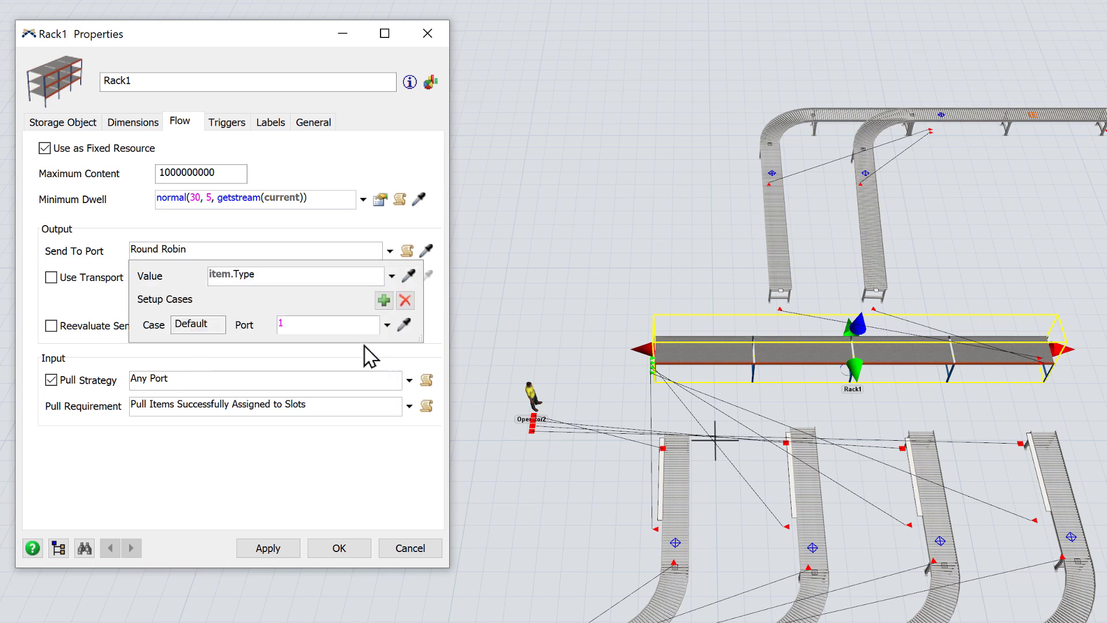
left_click(384, 300)
left_click(384, 300)
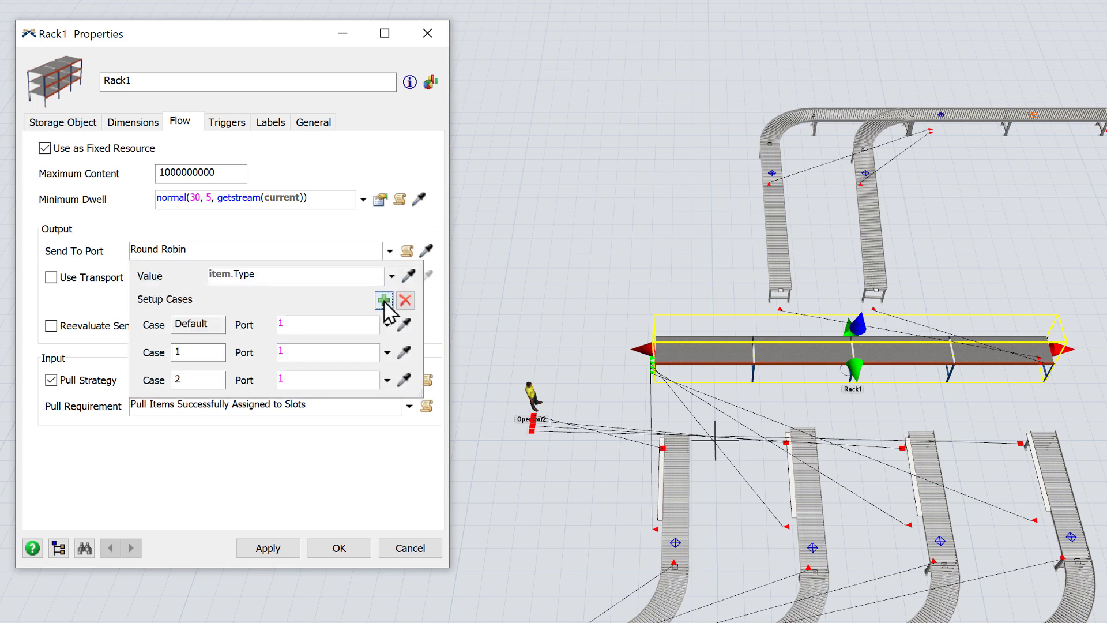
left_click(384, 301)
left_click(384, 300)
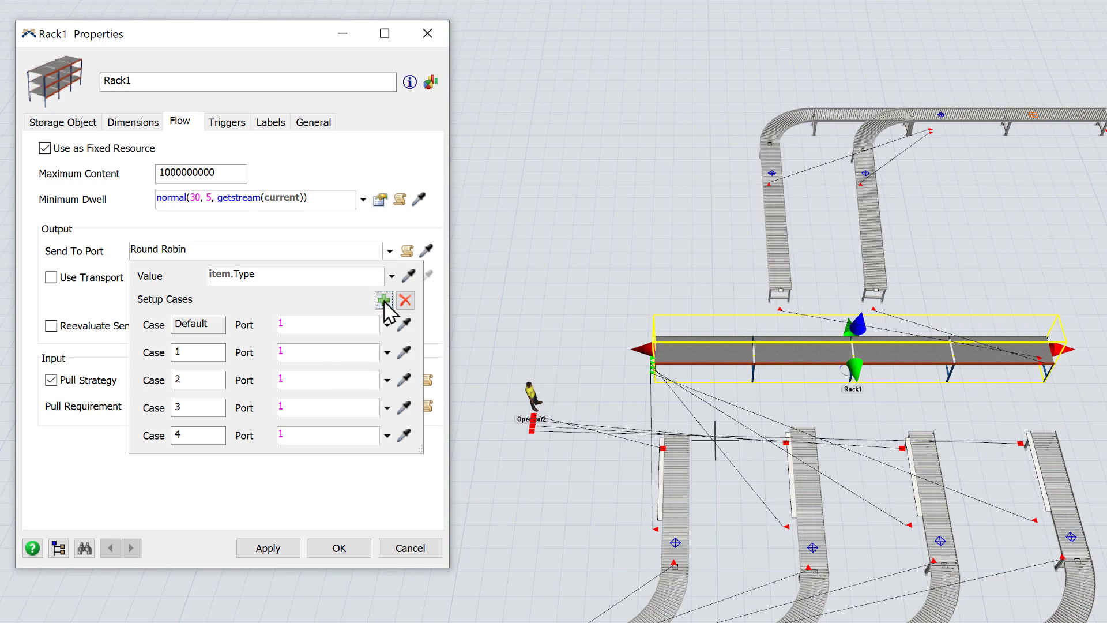
Set the port to 2 for cases 3 and 4 and accept the rack's properties.
left_click_drag(309, 405, 269, 406)
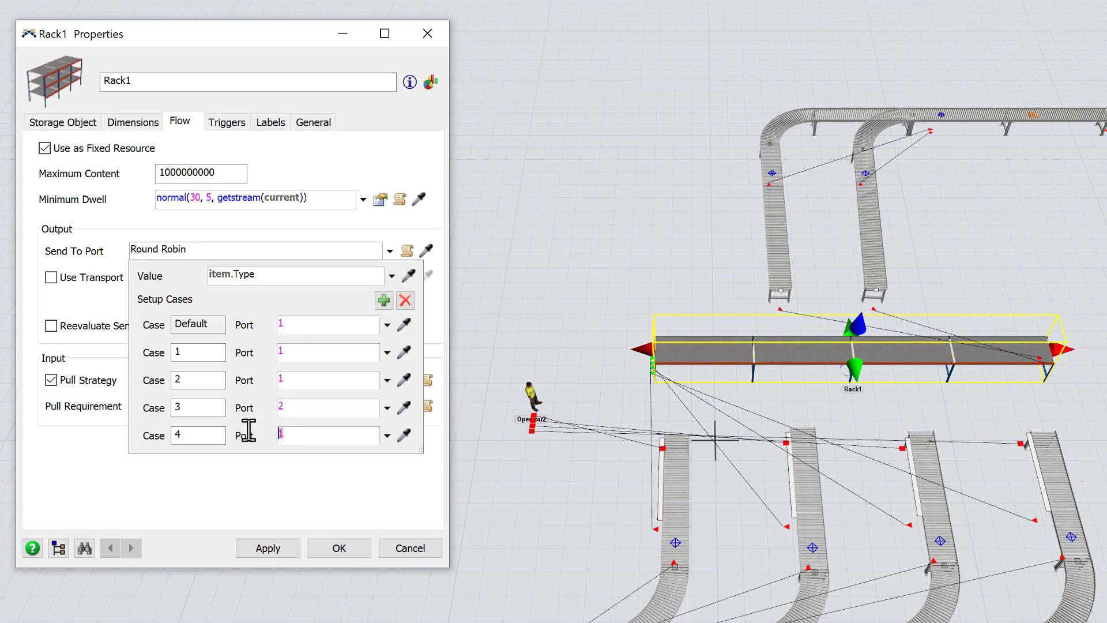
left_click(299, 476)
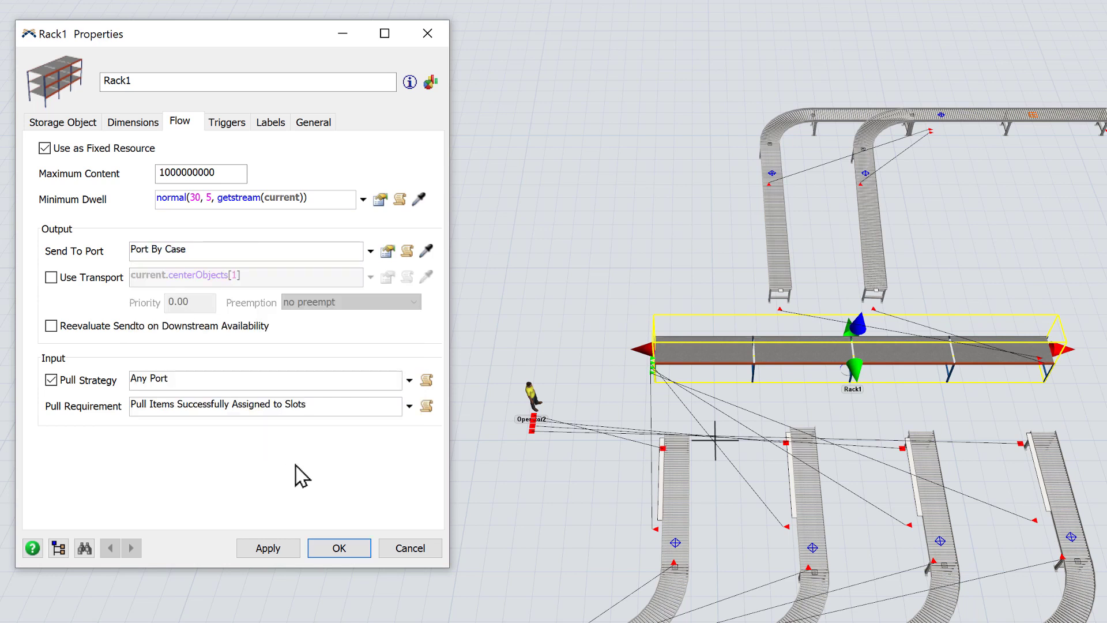
left_click(332, 549)
left_click(321, 417)
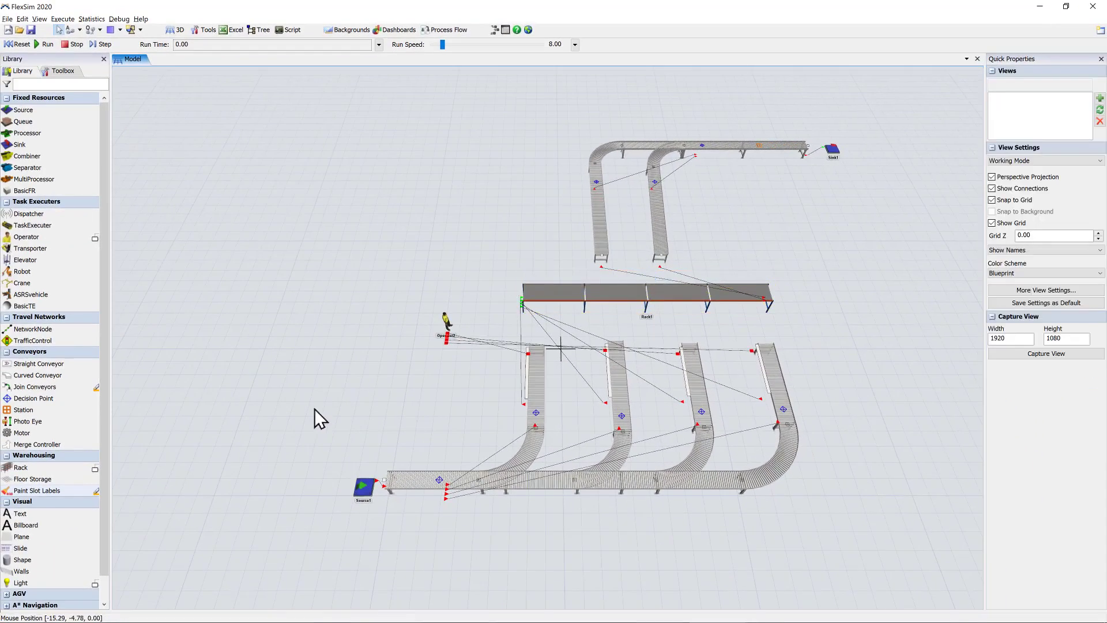
Test-run the simulation from a fresh reset, and save the model reset to its start state.
left_click(18, 44)
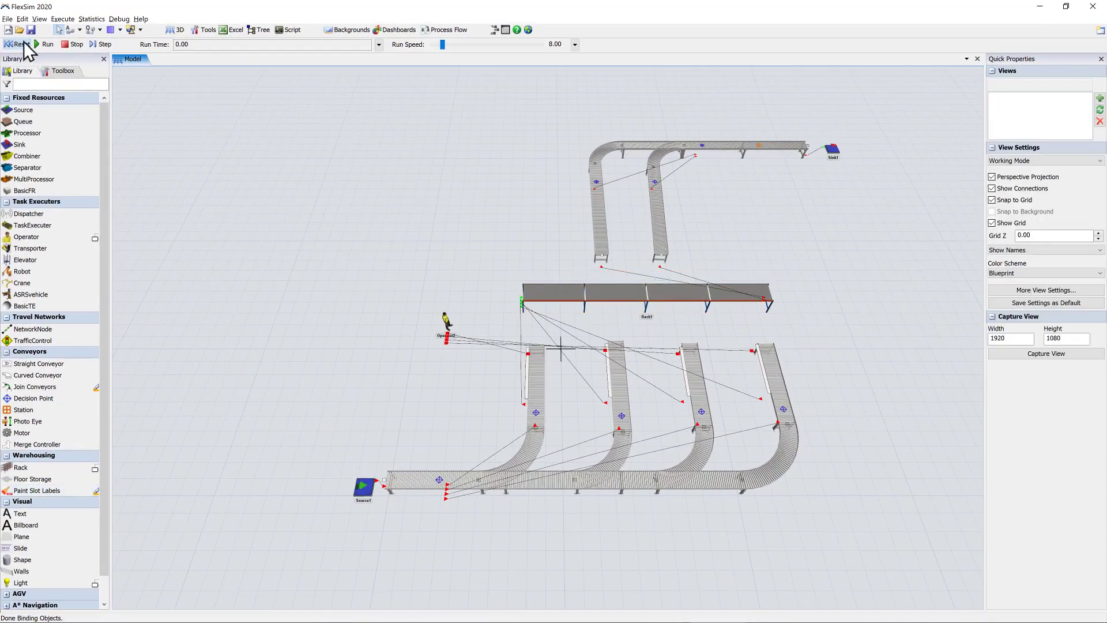
left_click(48, 44)
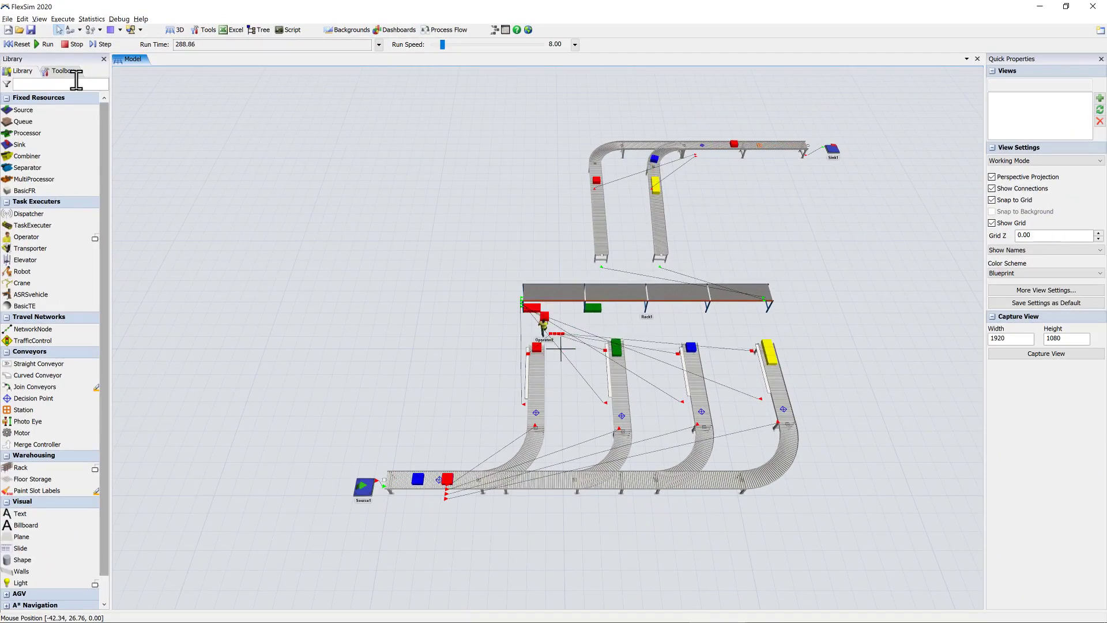
left_click(20, 44)
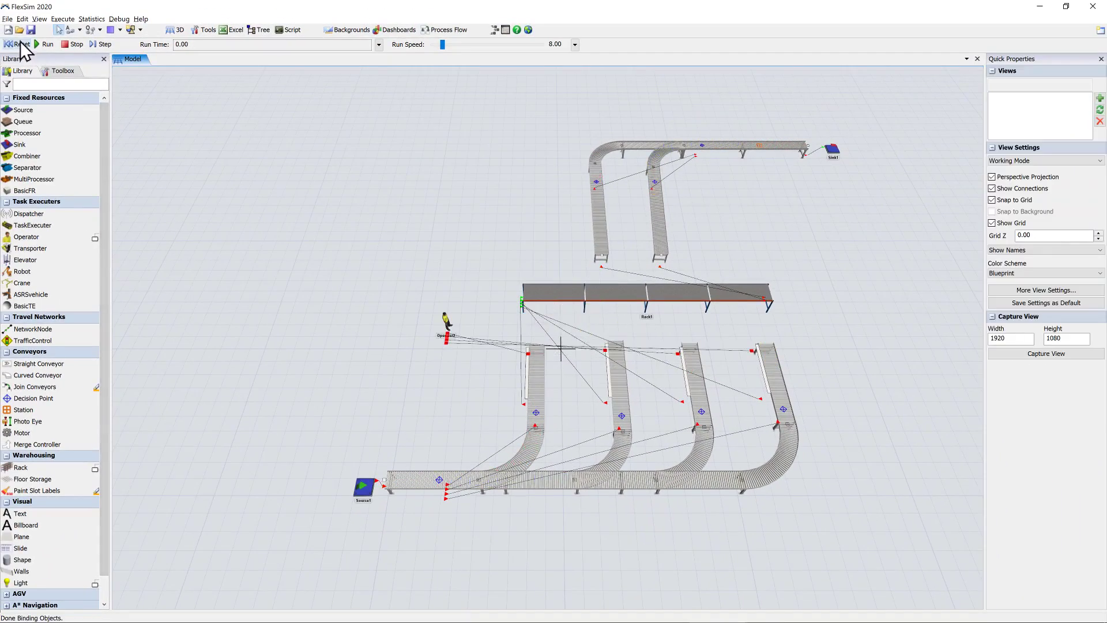
left_click(34, 27)
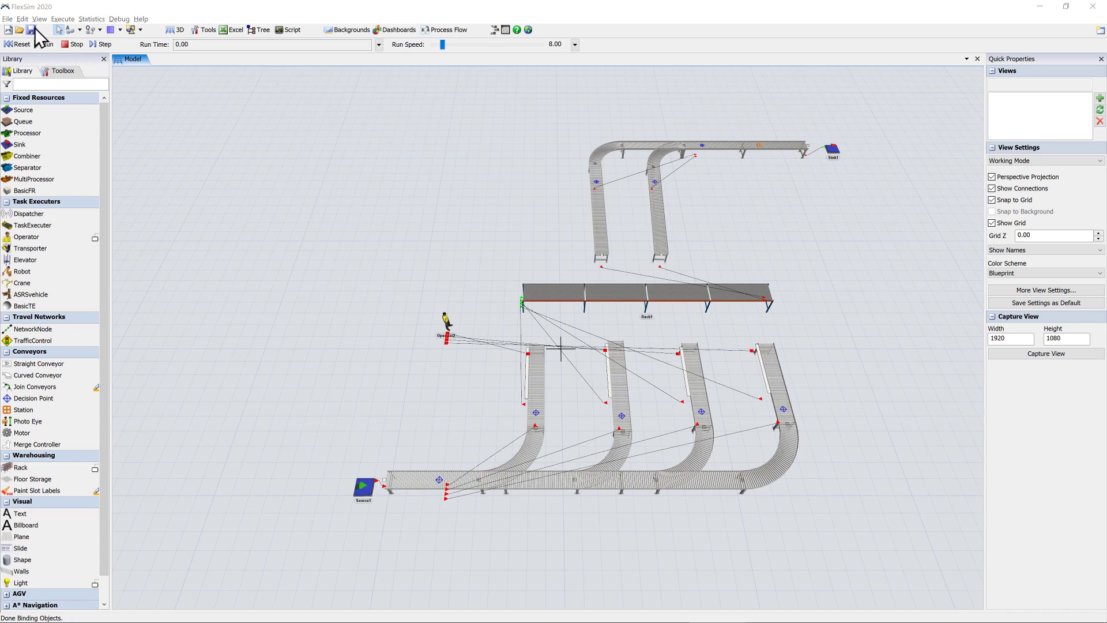